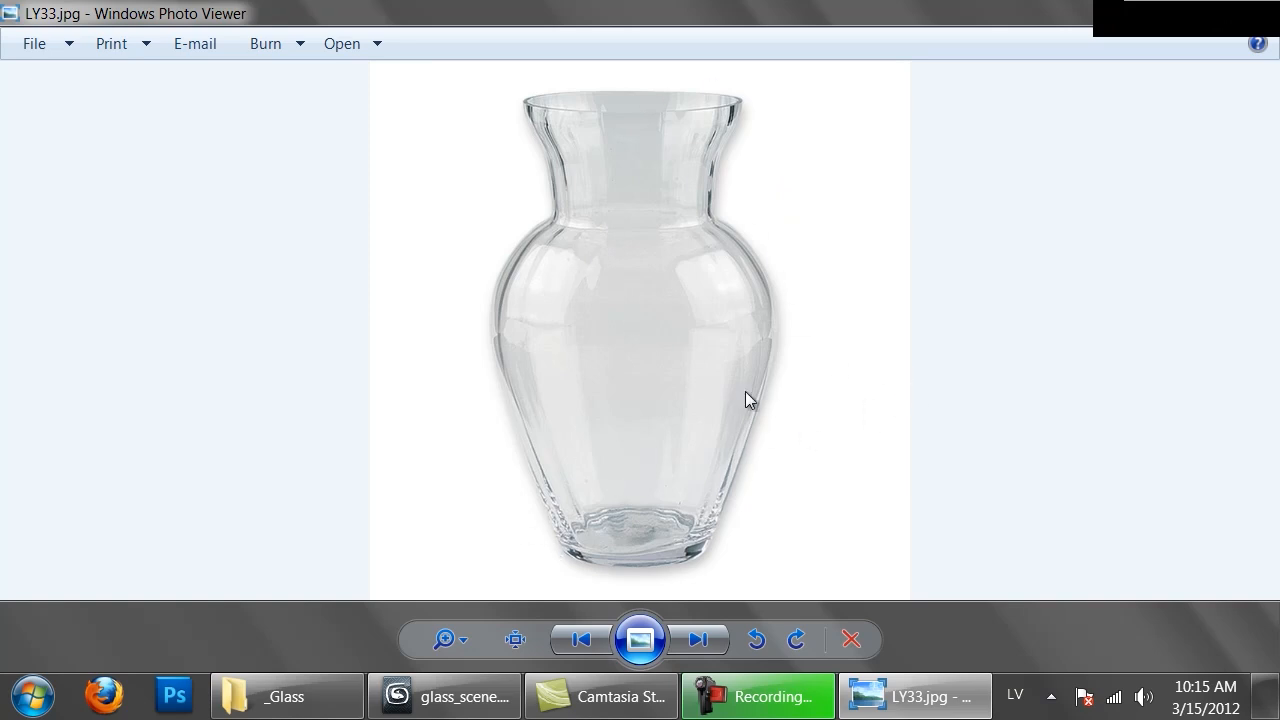
Switch to 3ds Max and load a new VRayMtl material into the first sample slot.
click(445, 696)
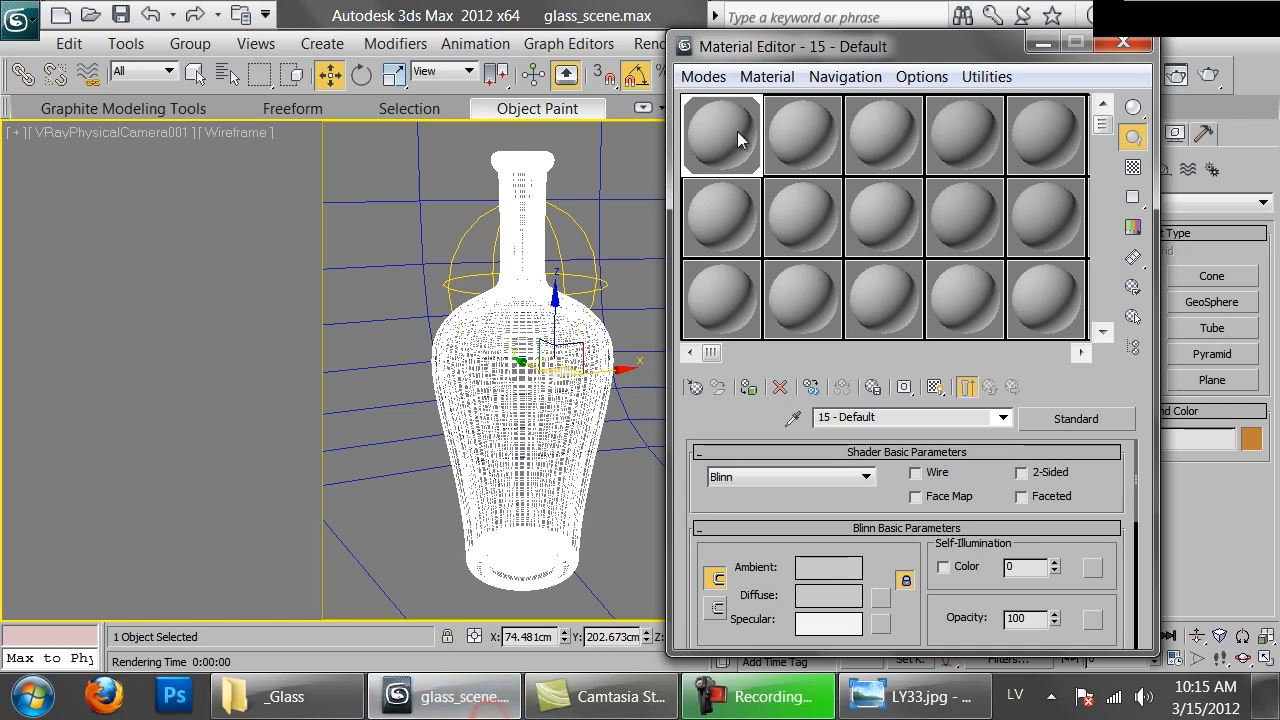
click(697, 387)
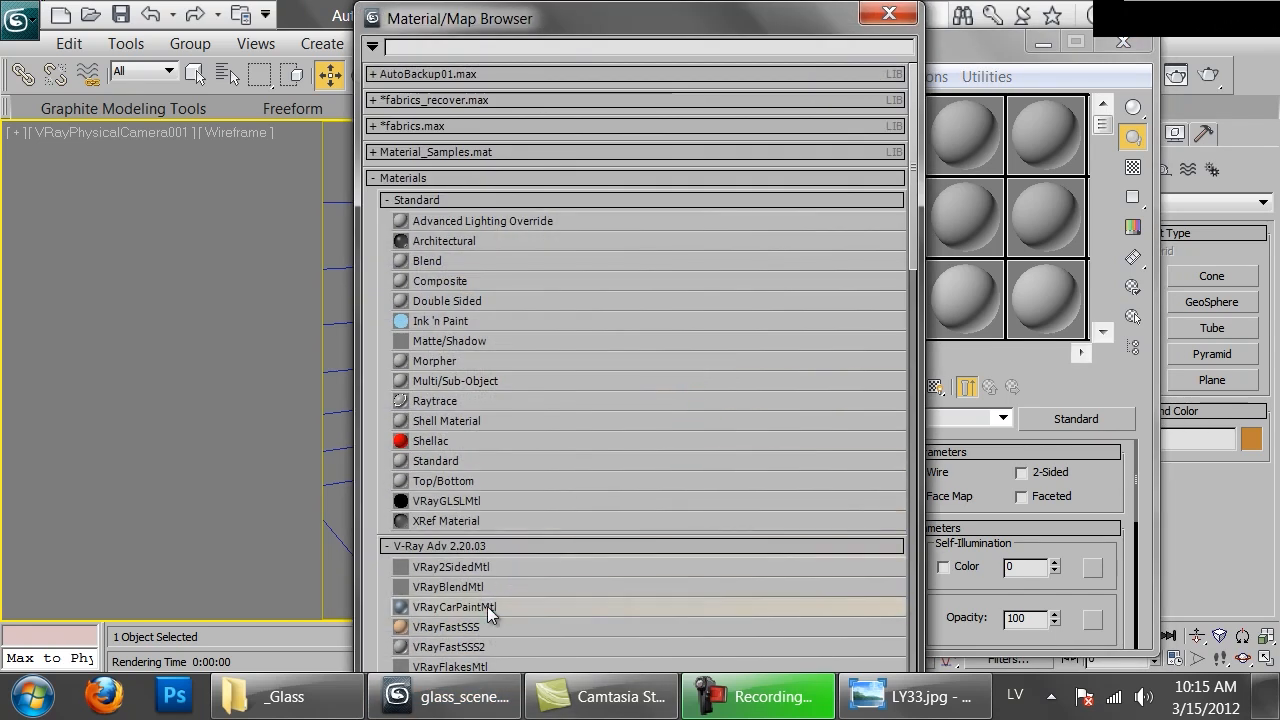
scroll(495, 600, down, 3)
double_click(477, 558)
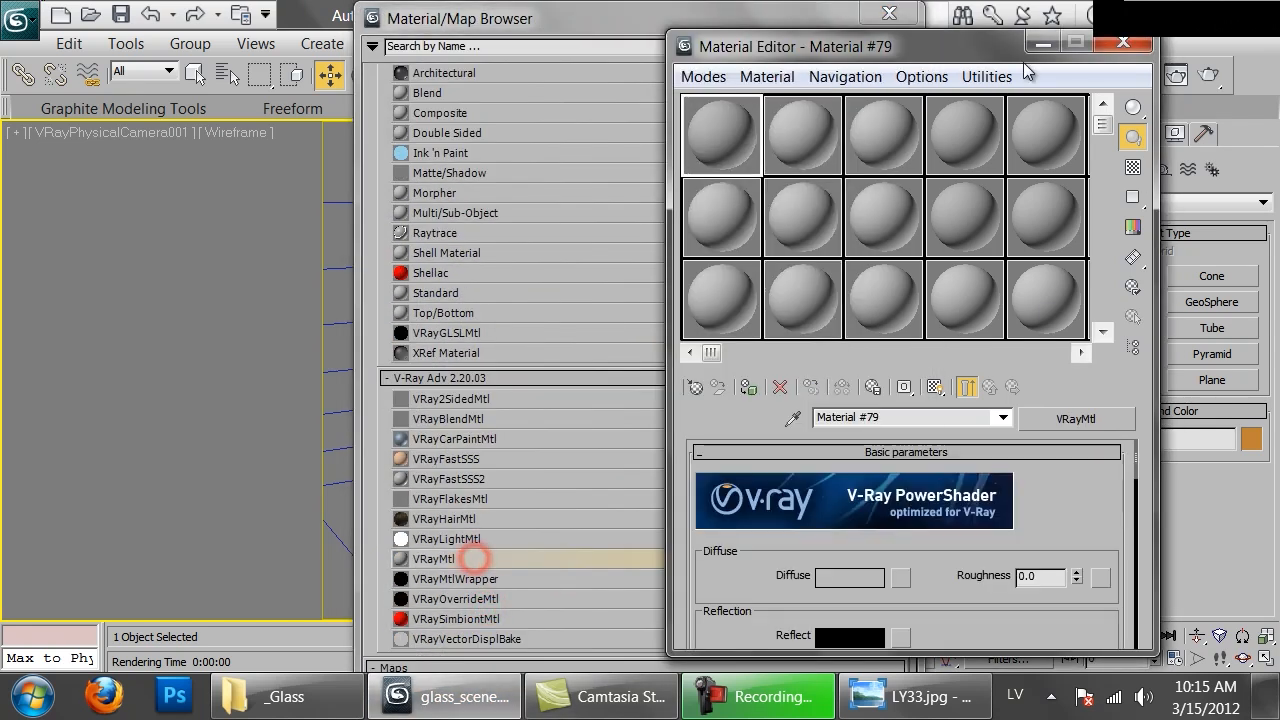
Set the material's refraction colour to a value of 220 and close the Material/Map Browser.
drag(870, 50, 892, 25)
drag(1008, 592, 981, 329)
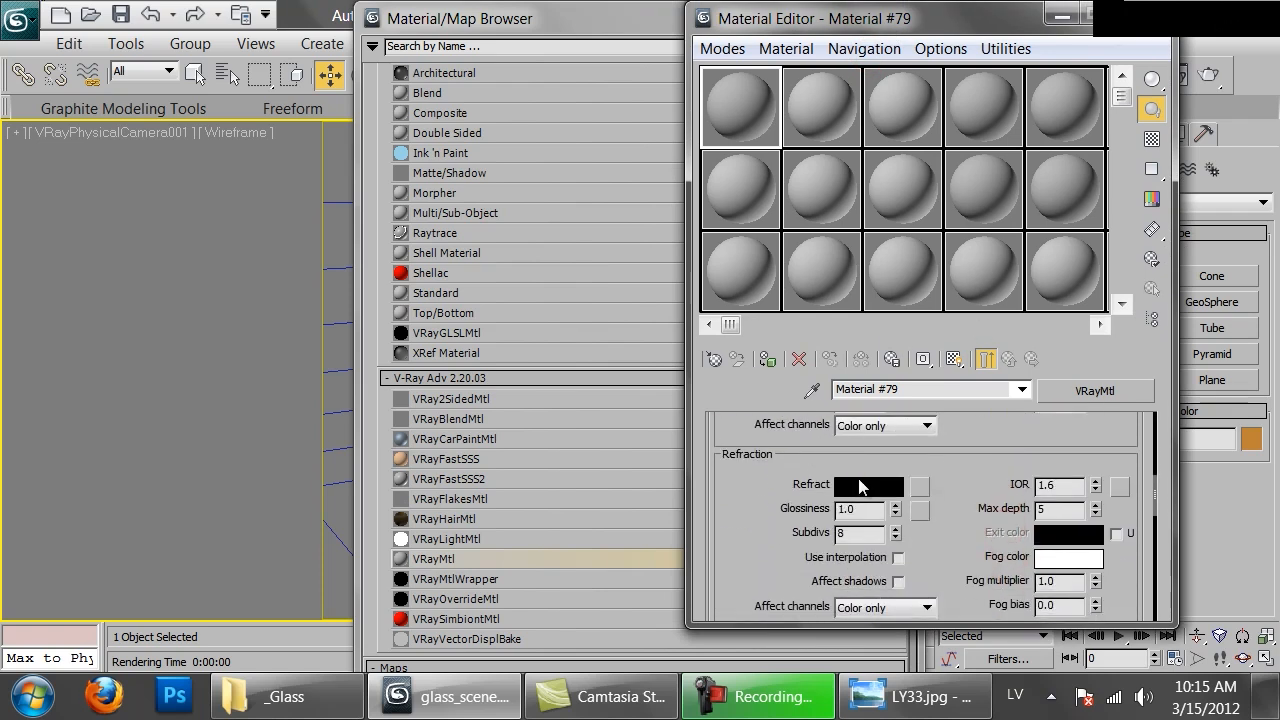
click(860, 486)
click(879, 258)
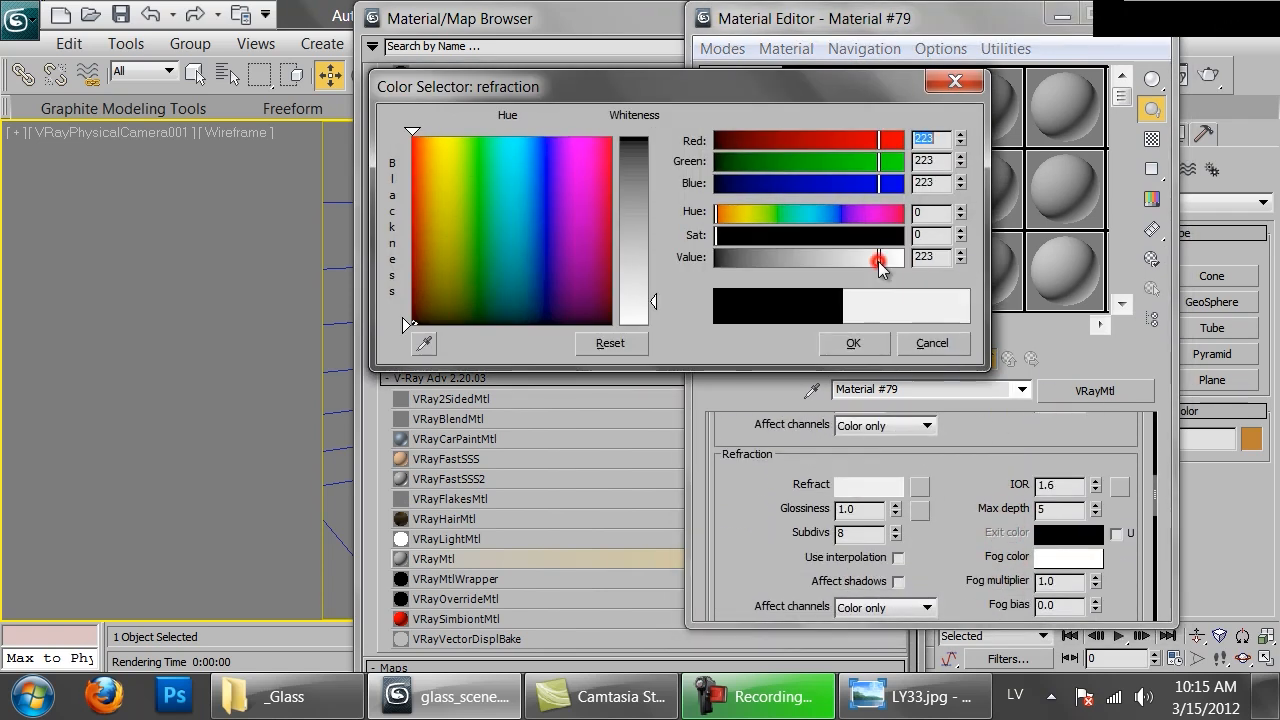
double_click(931, 257)
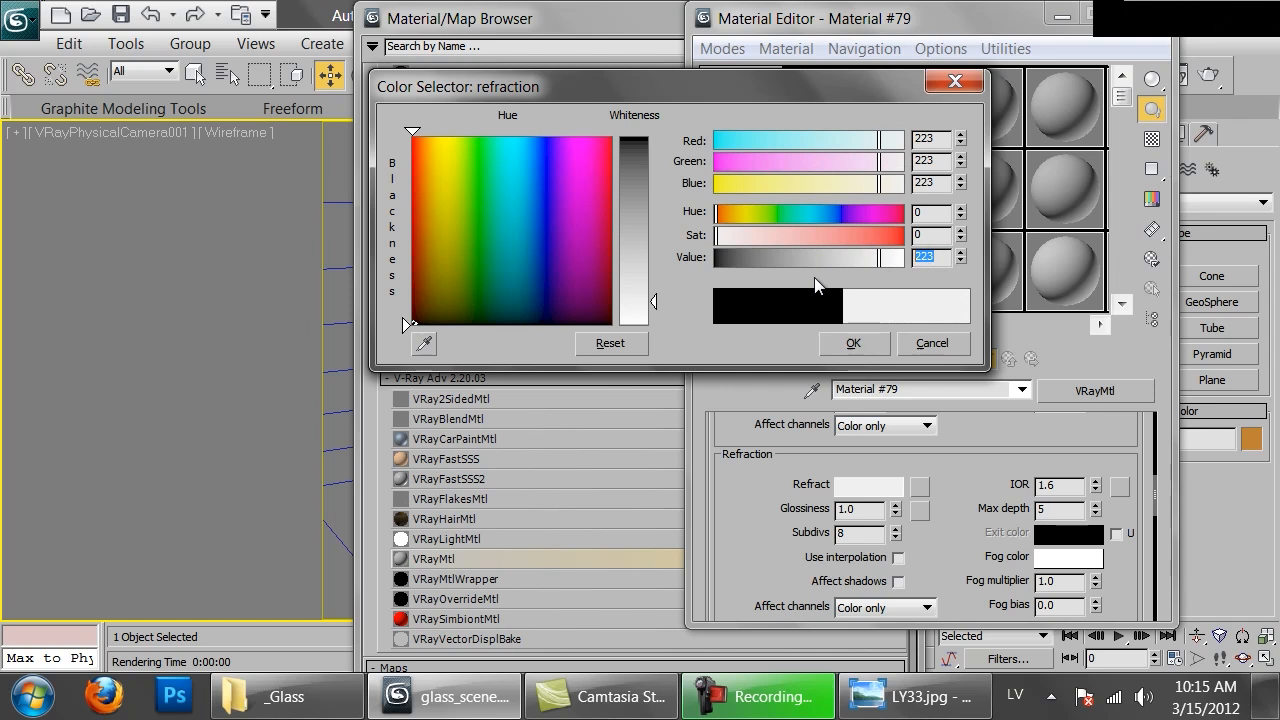
text(220)
click(853, 343)
click(640, 26)
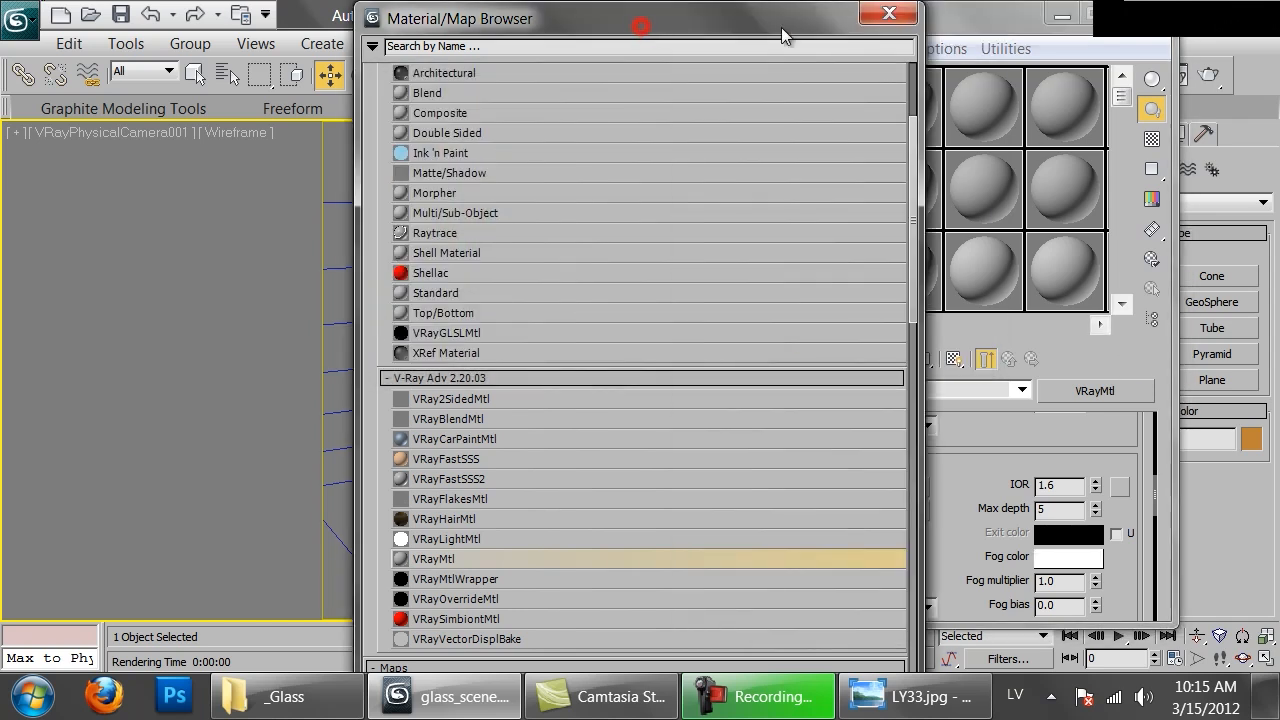
click(886, 13)
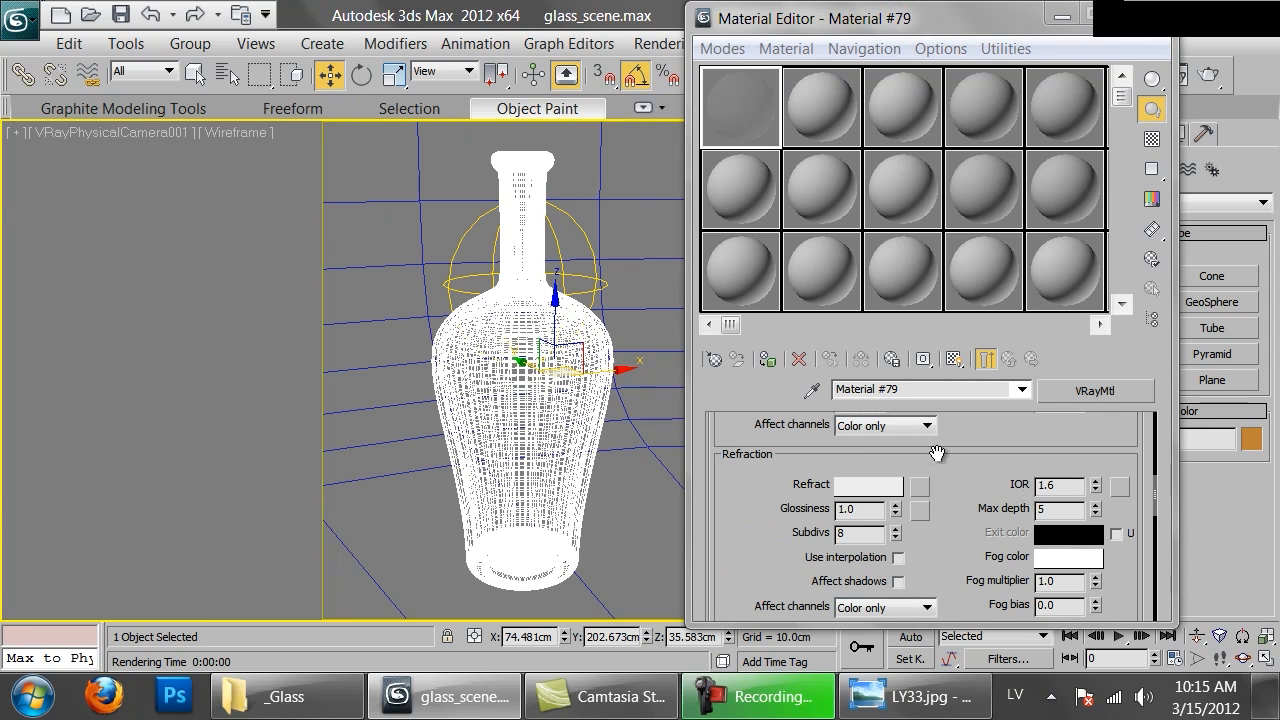
Assign the material to the selected bottle and render the camera view.
mouse_move(973, 432)
mouse_down()
mouse_move(956, 555)
mouse_move(962, 422)
mouse_up()
click(769, 358)
click(1210, 75)
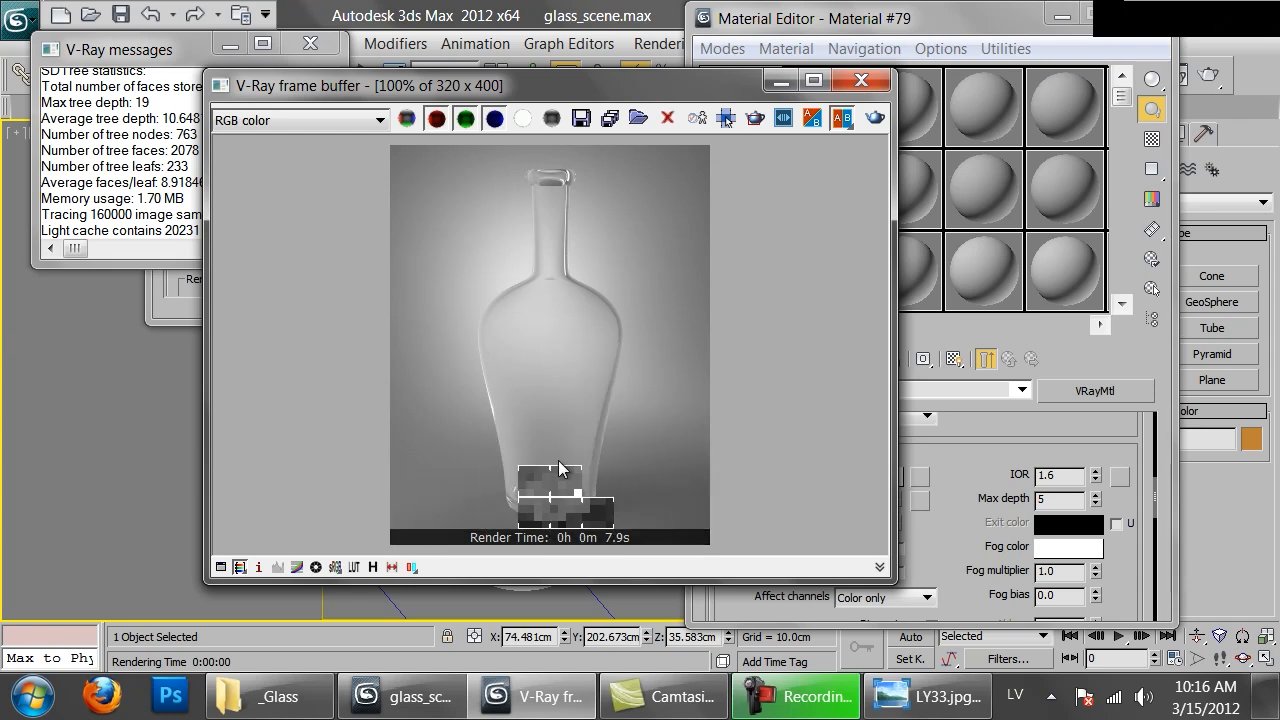
Examine the rendered bottle's base and neck at 200% and compare them with the LY33.jpg vase photo.
scroll(559, 491, up, 1)
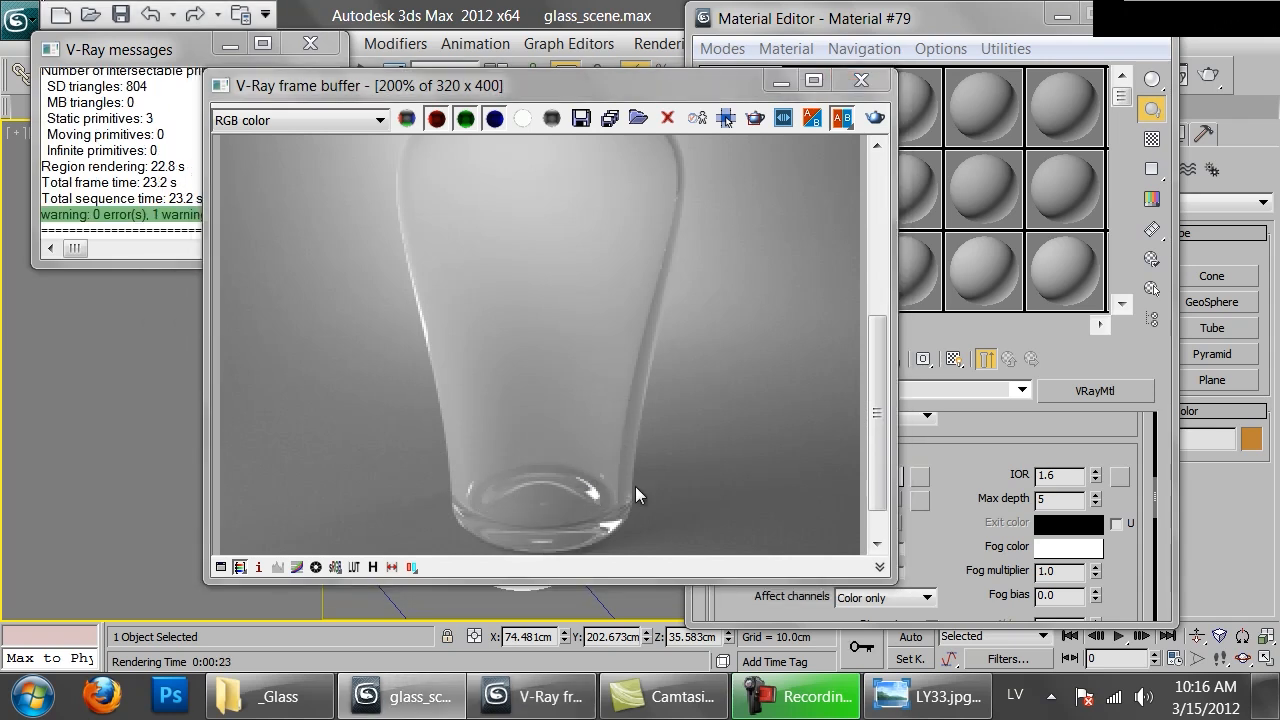
middle_drag(590, 300, 551, 400)
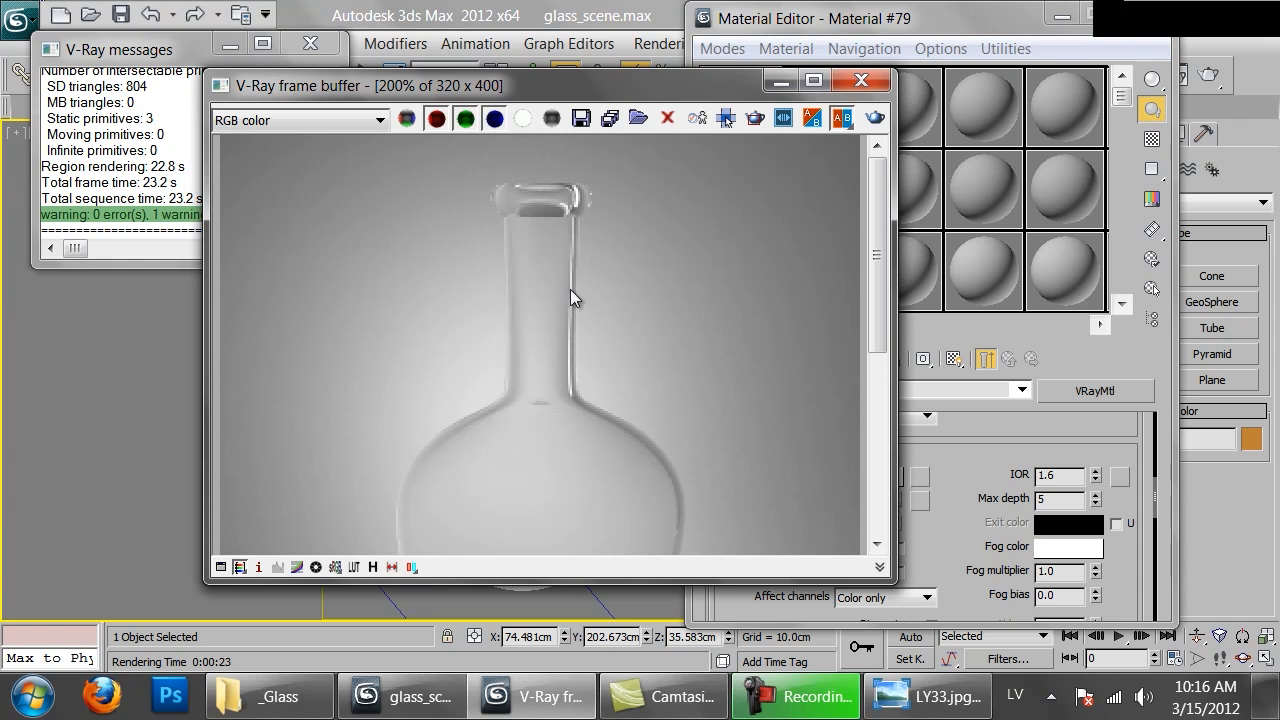
click(930, 696)
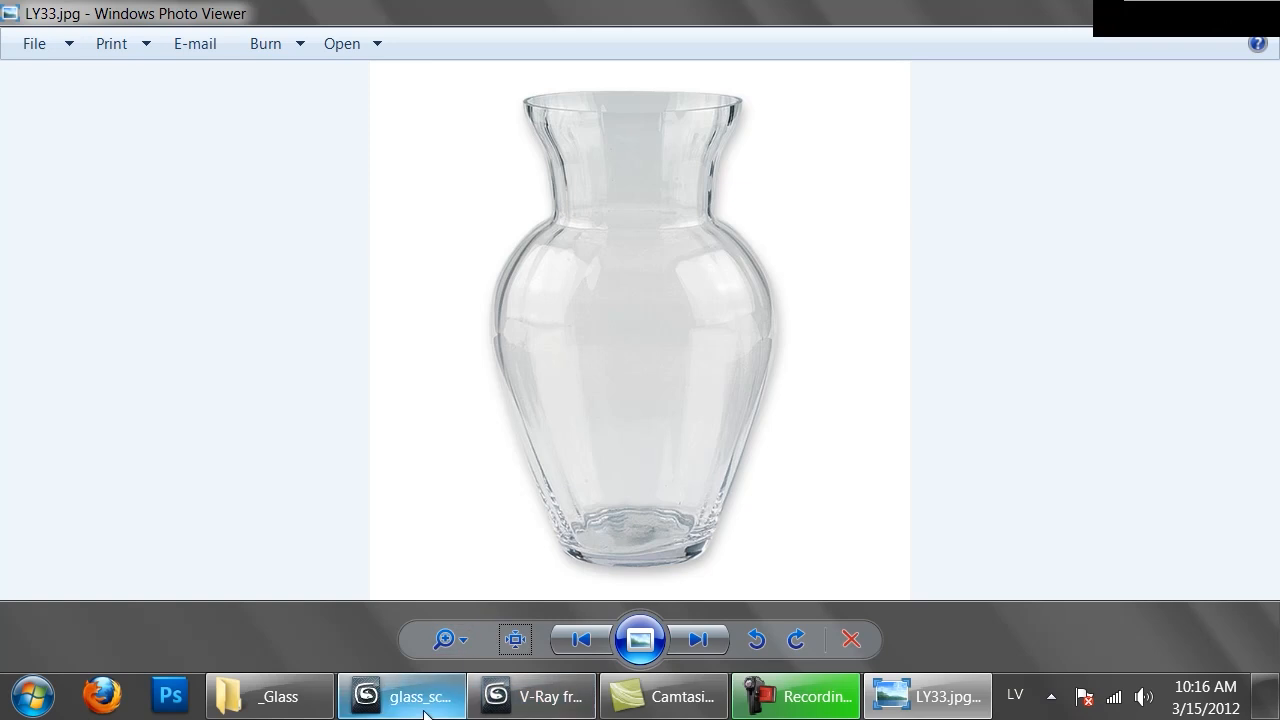
click(535, 696)
Set the material's diffuse colour to a near-black grey with a value of 4.
click(948, 481)
drag(963, 457, 946, 491)
scroll(956, 526, up, 3)
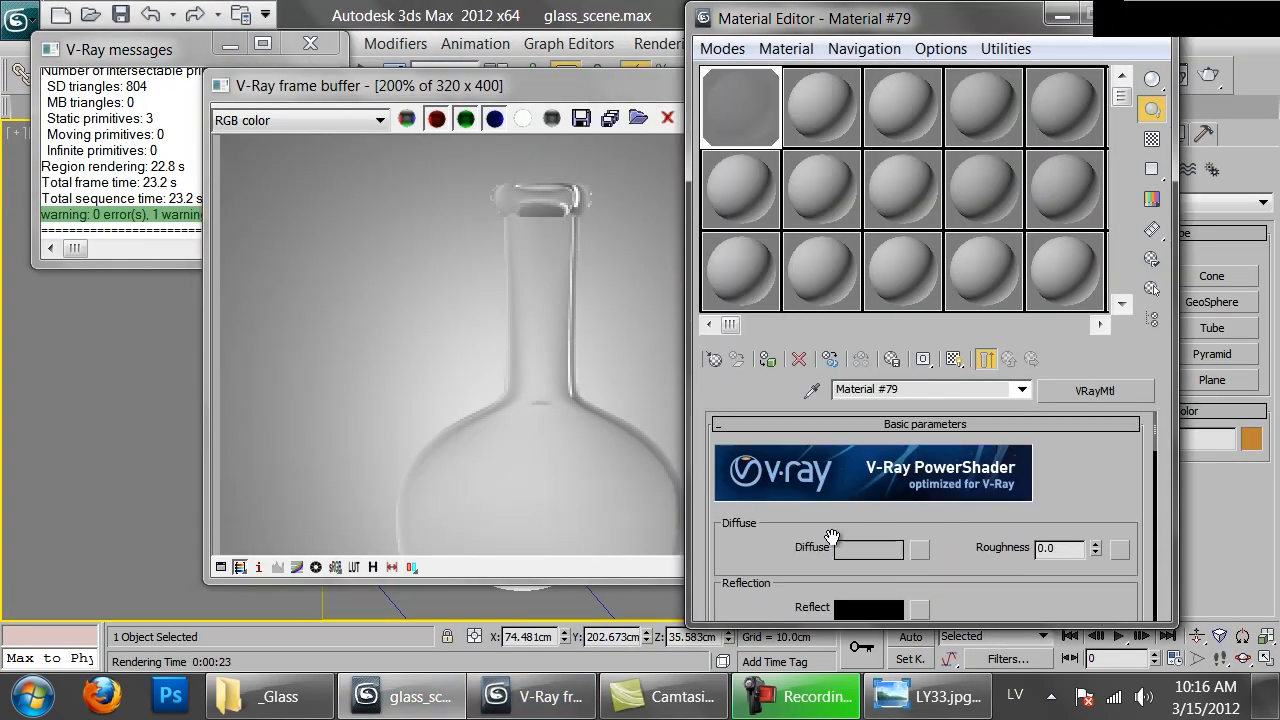
click(888, 557)
drag(778, 258, 718, 268)
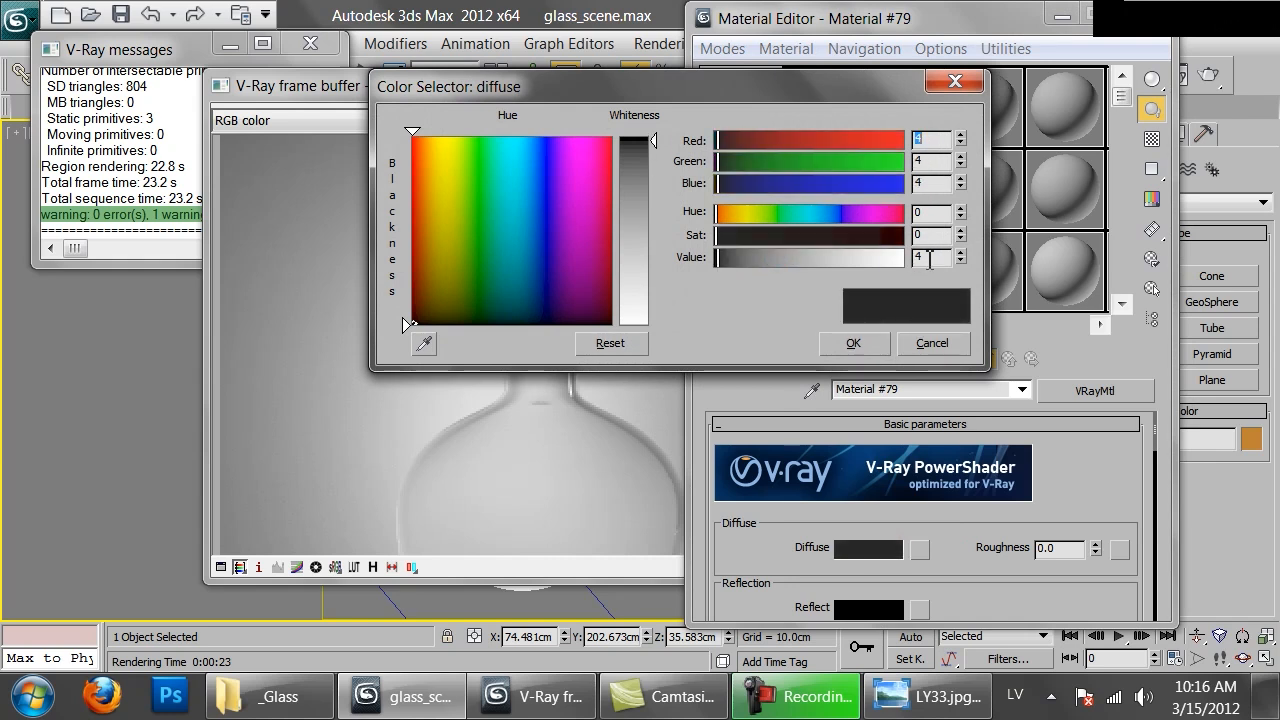
click(853, 343)
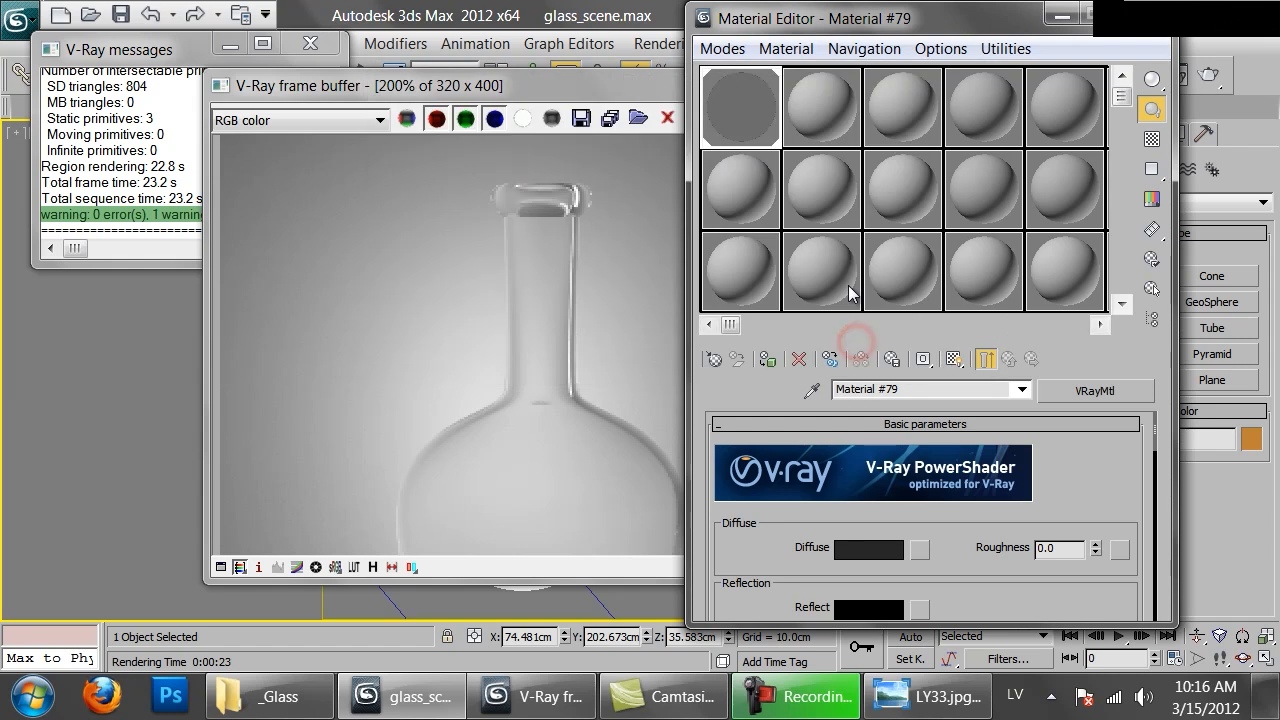
Render the bottle again, view the full image at 100%, and close the V-Ray frame buffer.
click(576, 88)
click(875, 118)
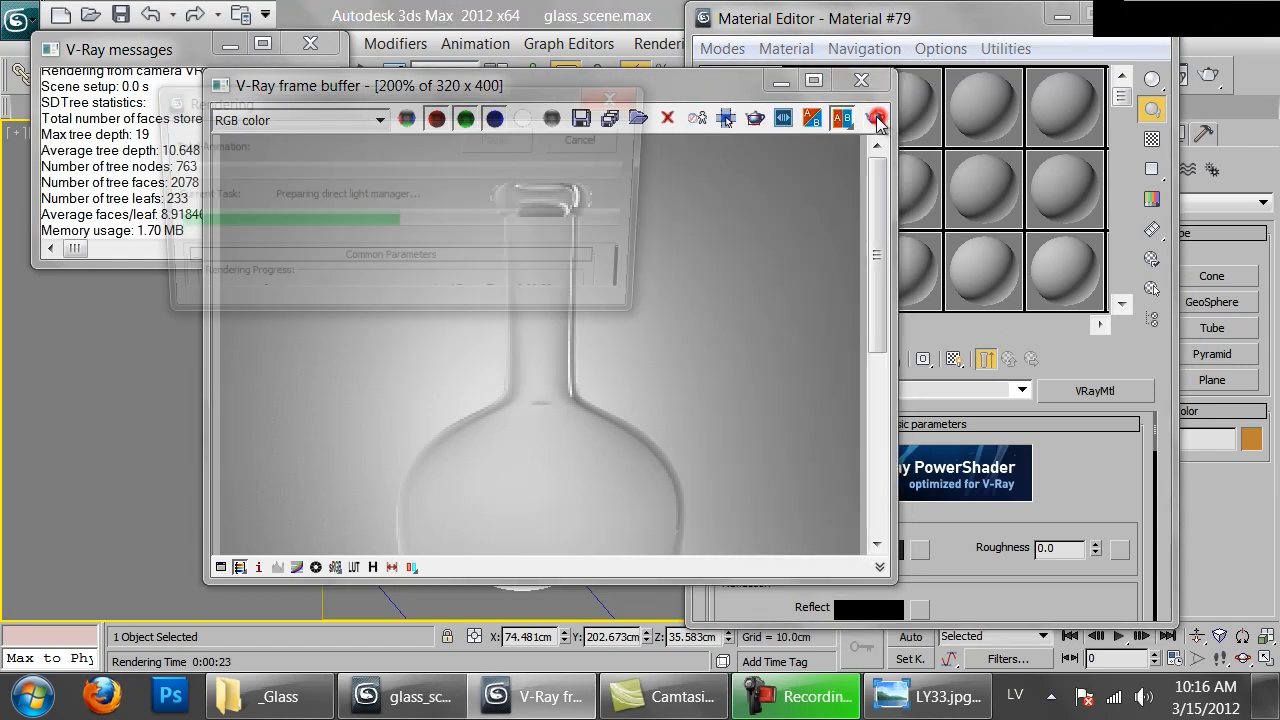
scroll(601, 264, down, 1)
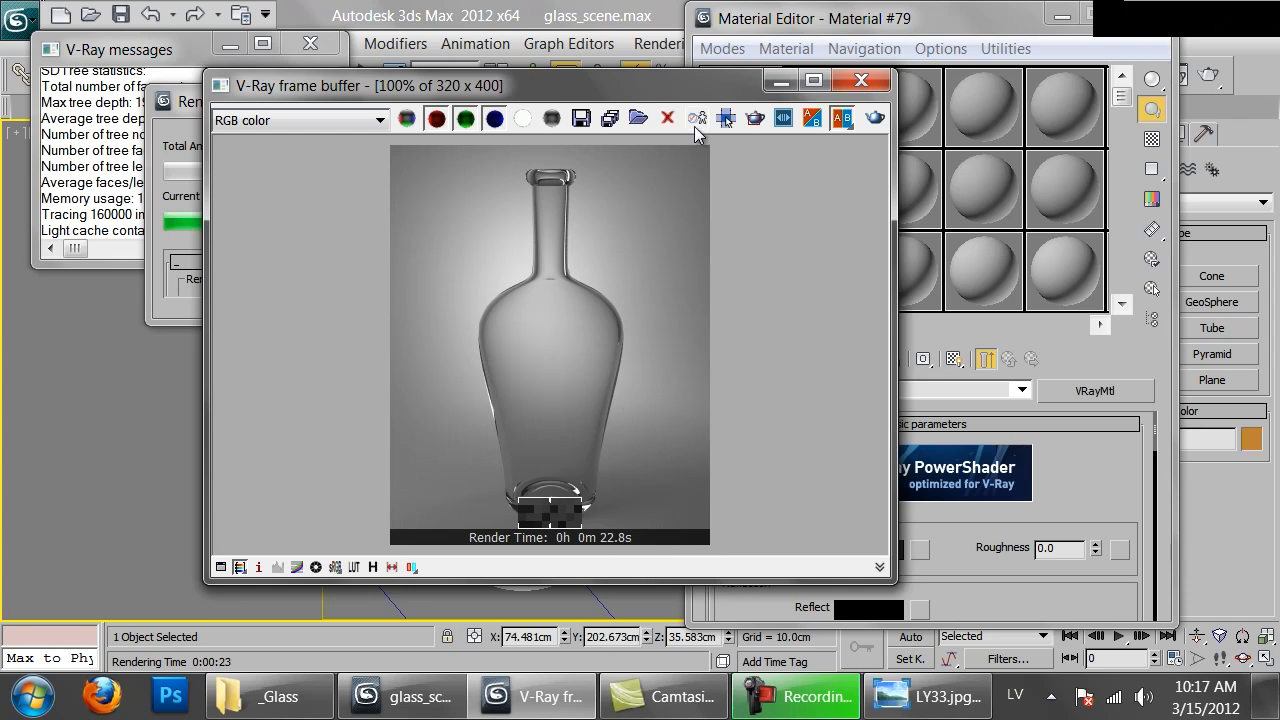
click(861, 80)
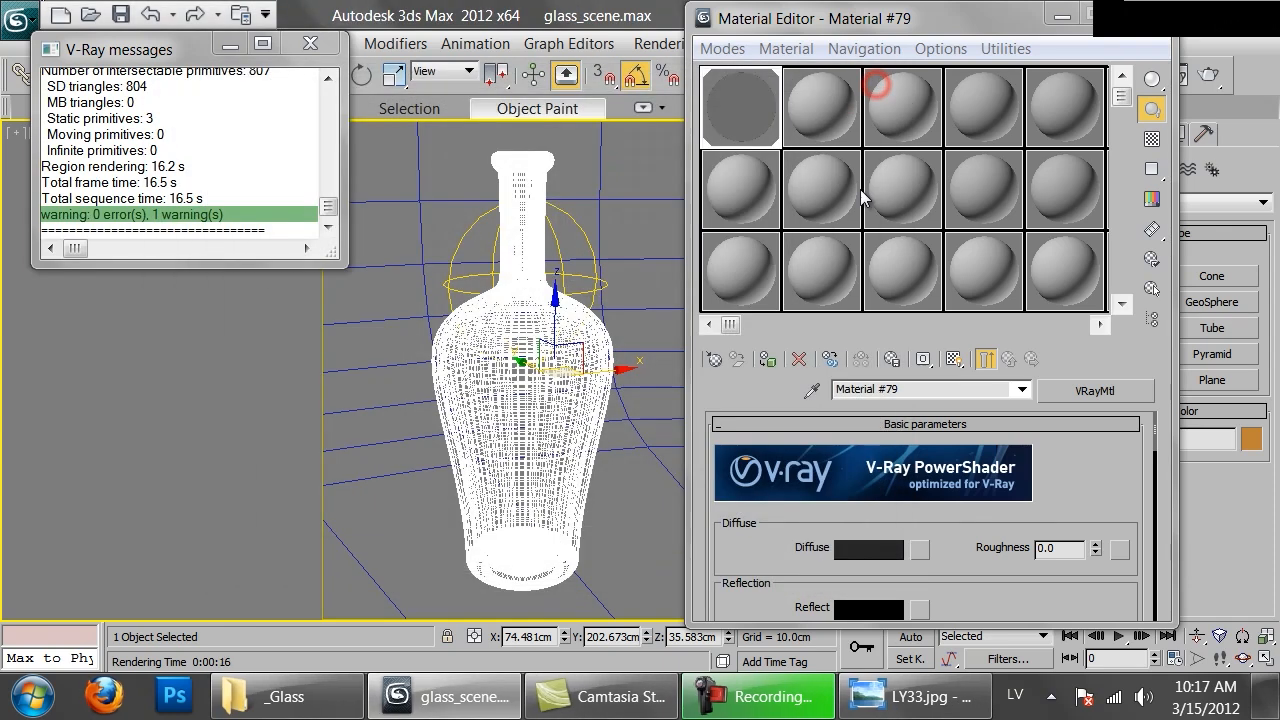
Check the reflections in the LY33.jpg vase photo and set the material's reflection colour to a value of 180.
click(877, 712)
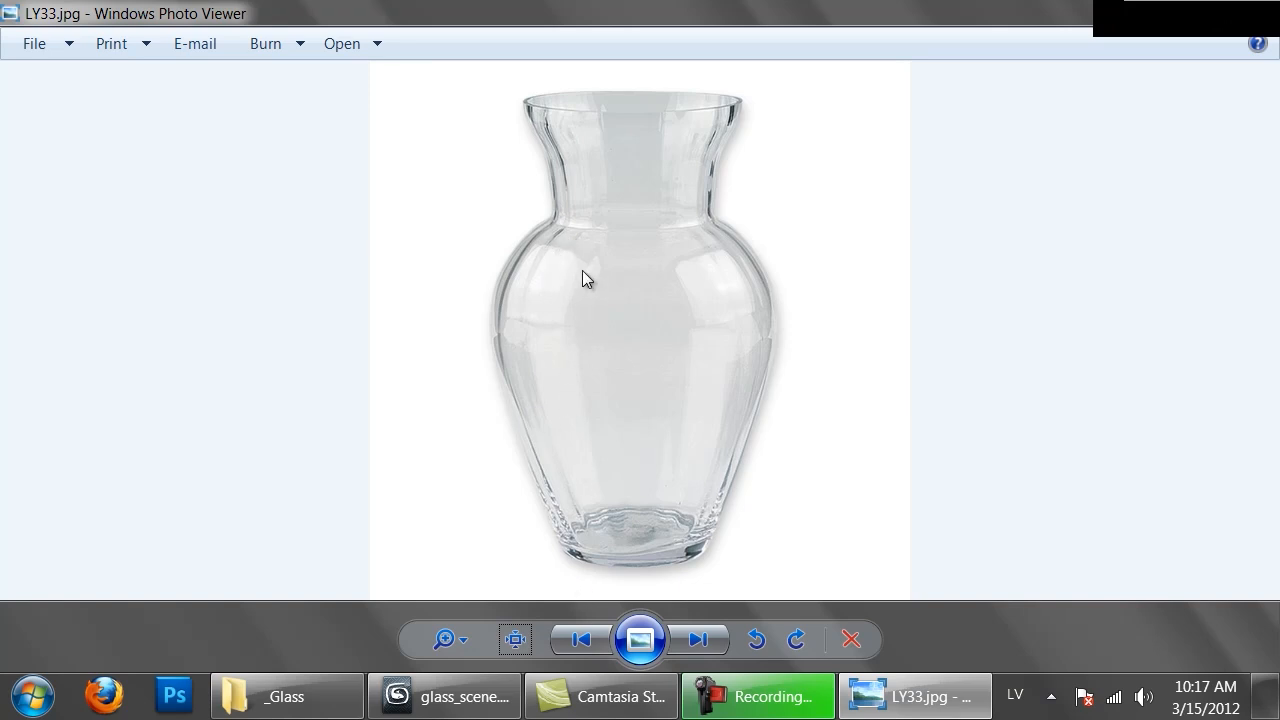
click(445, 696)
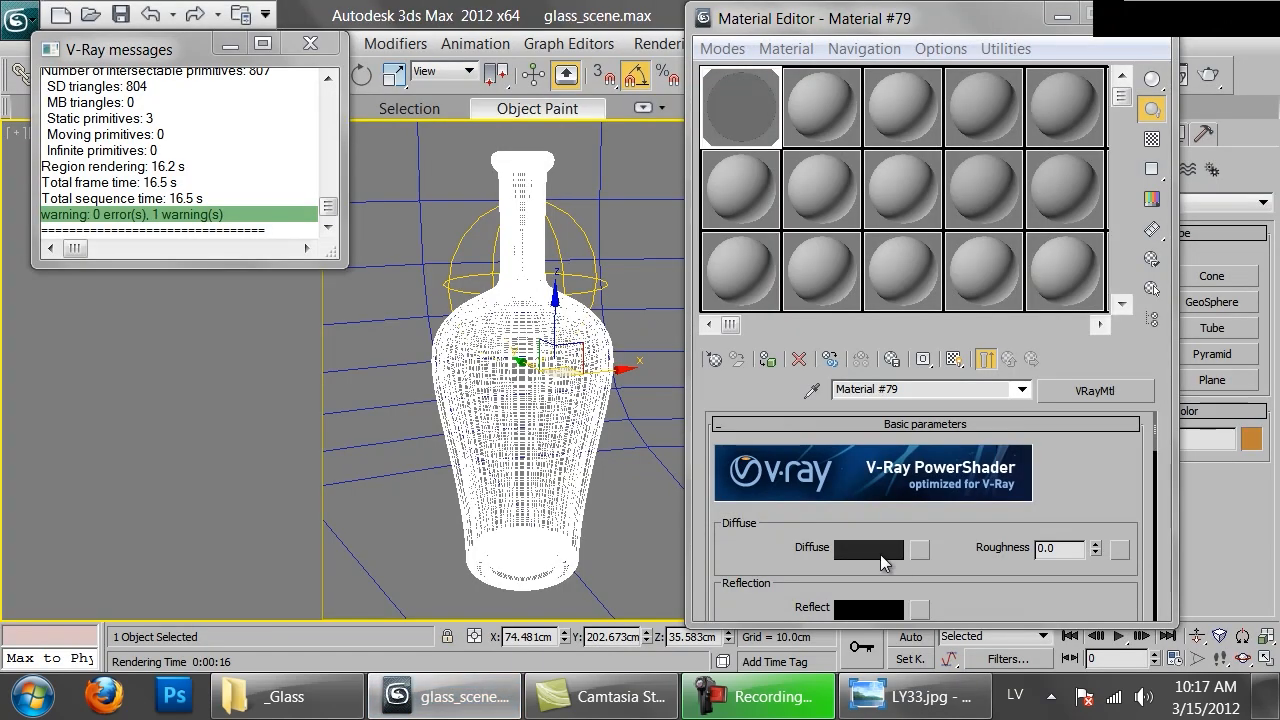
scroll(955, 540, down, 5)
click(857, 478)
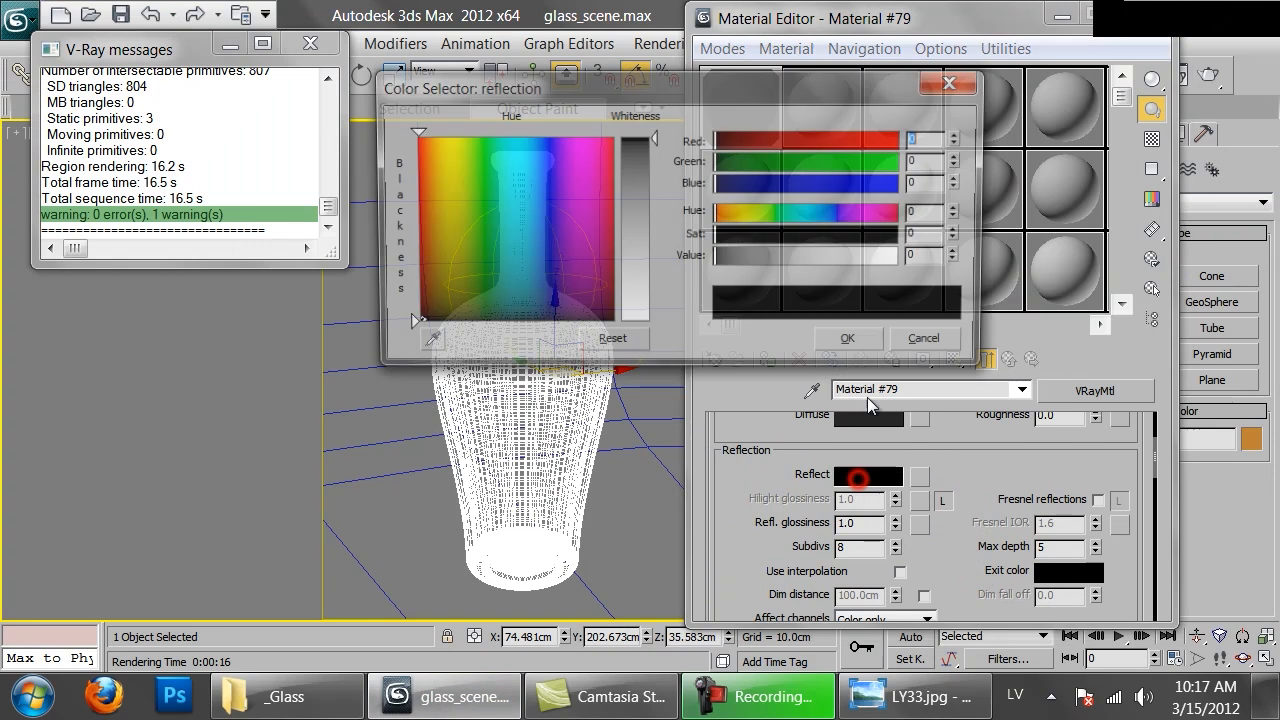
click(840, 257)
click(940, 257)
text(180)
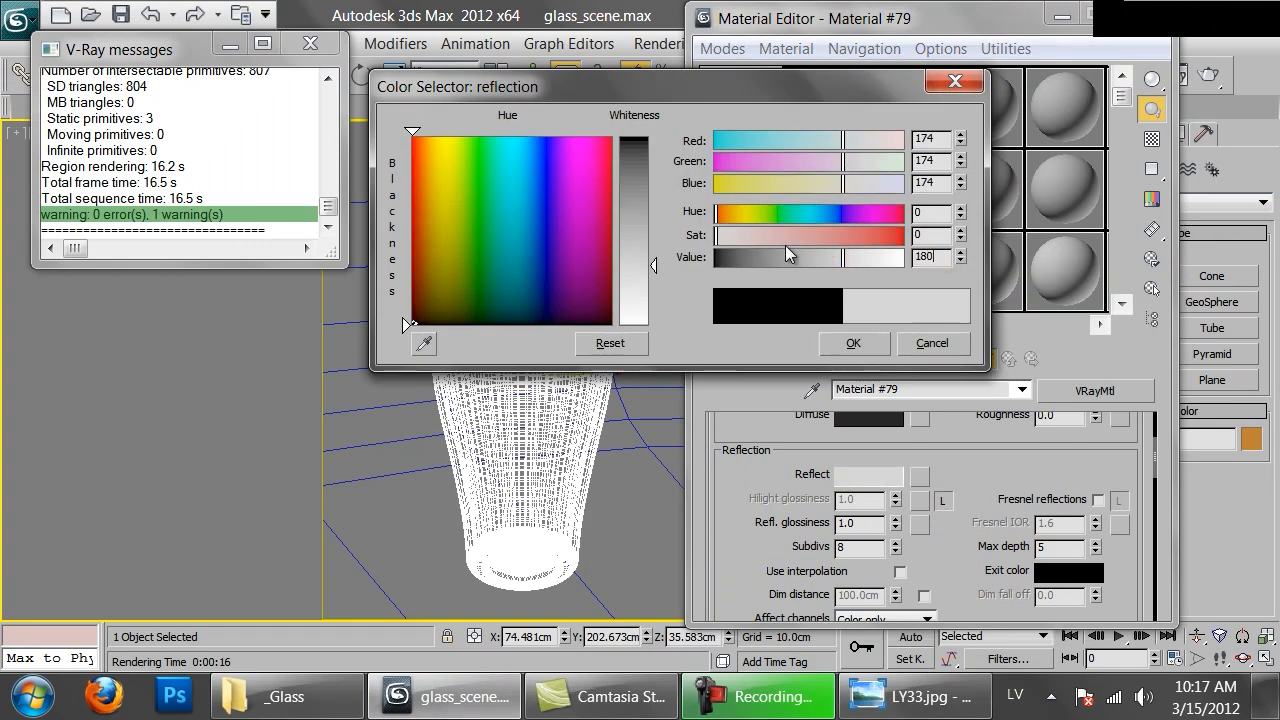
click(853, 343)
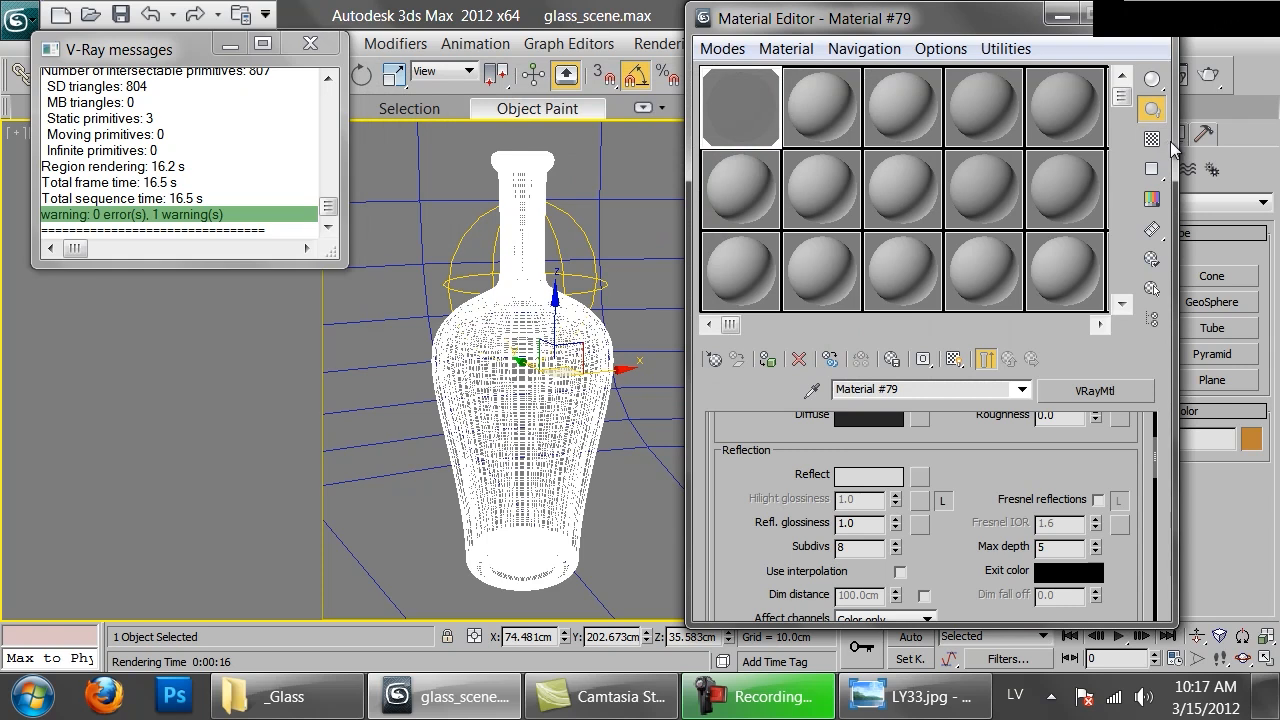
Show the checkered background behind the sample sphere and open an enlarged preview of the material.
click(1153, 139)
double_click(730, 100)
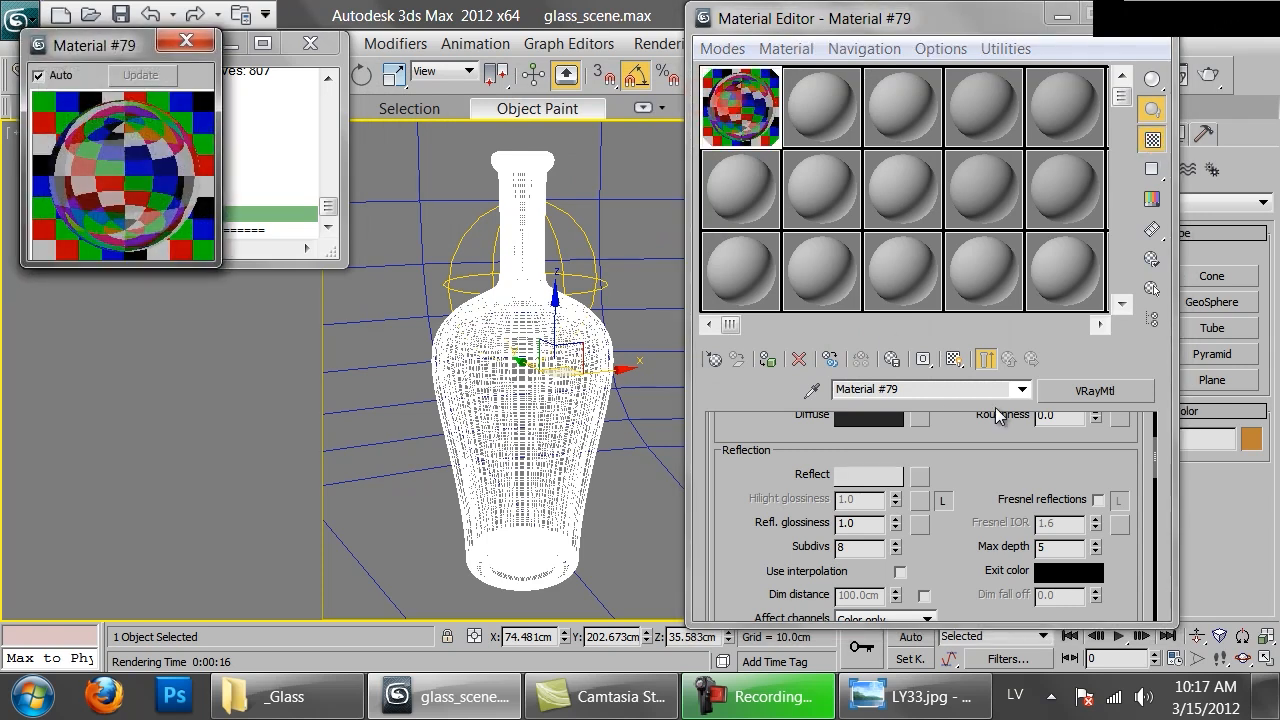
drag(210, 263, 432, 477)
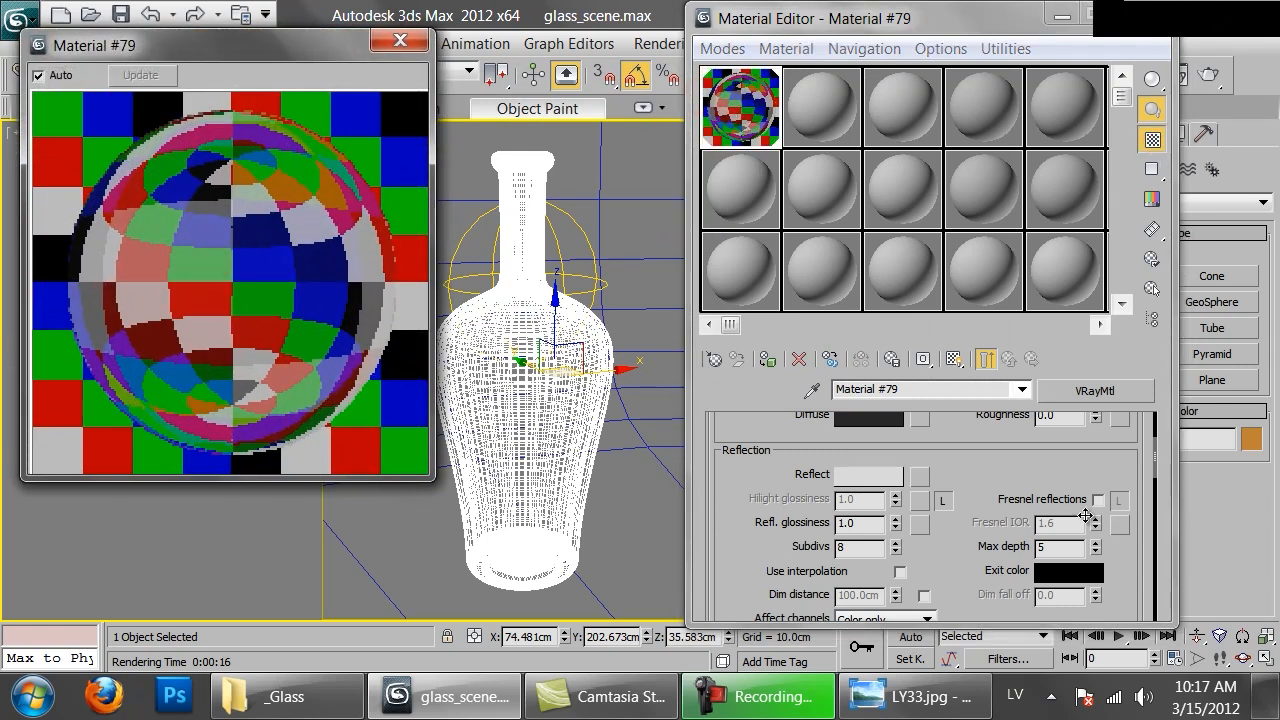
Enable Fresnel reflections for the glass material and review its reflection and diffuse parameters.
click(1099, 499)
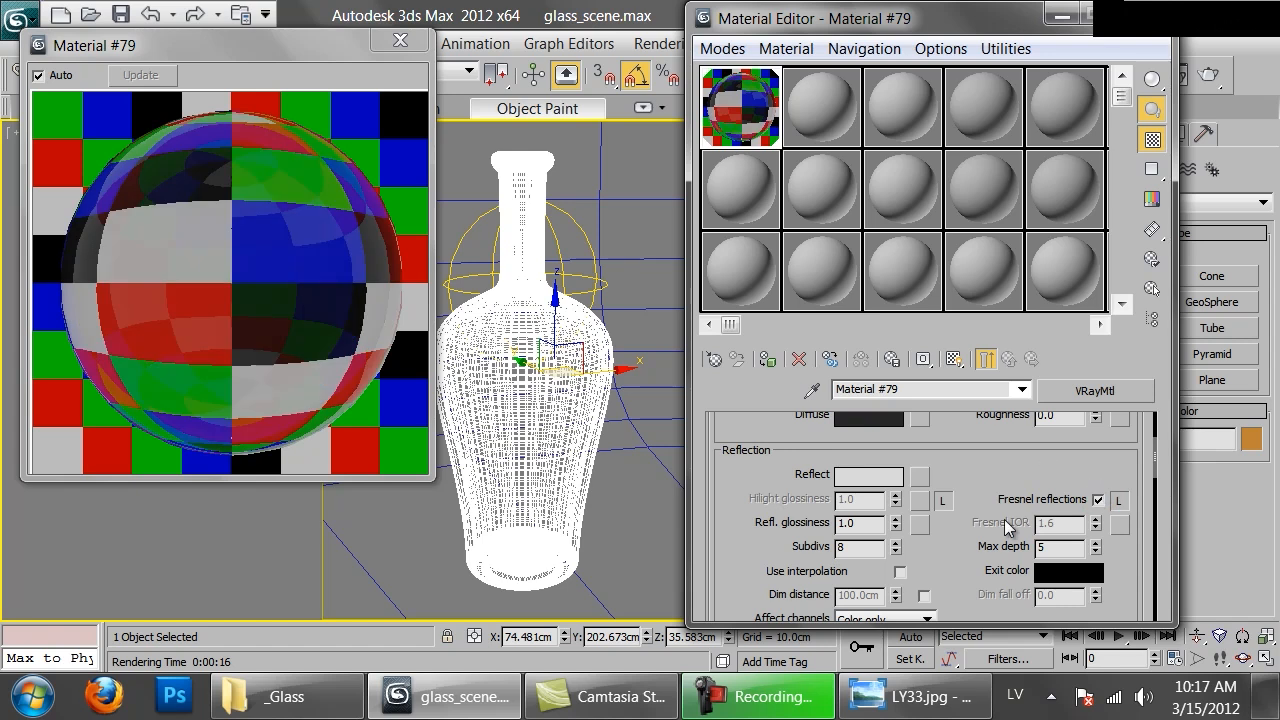
scroll(980, 534, down, 10)
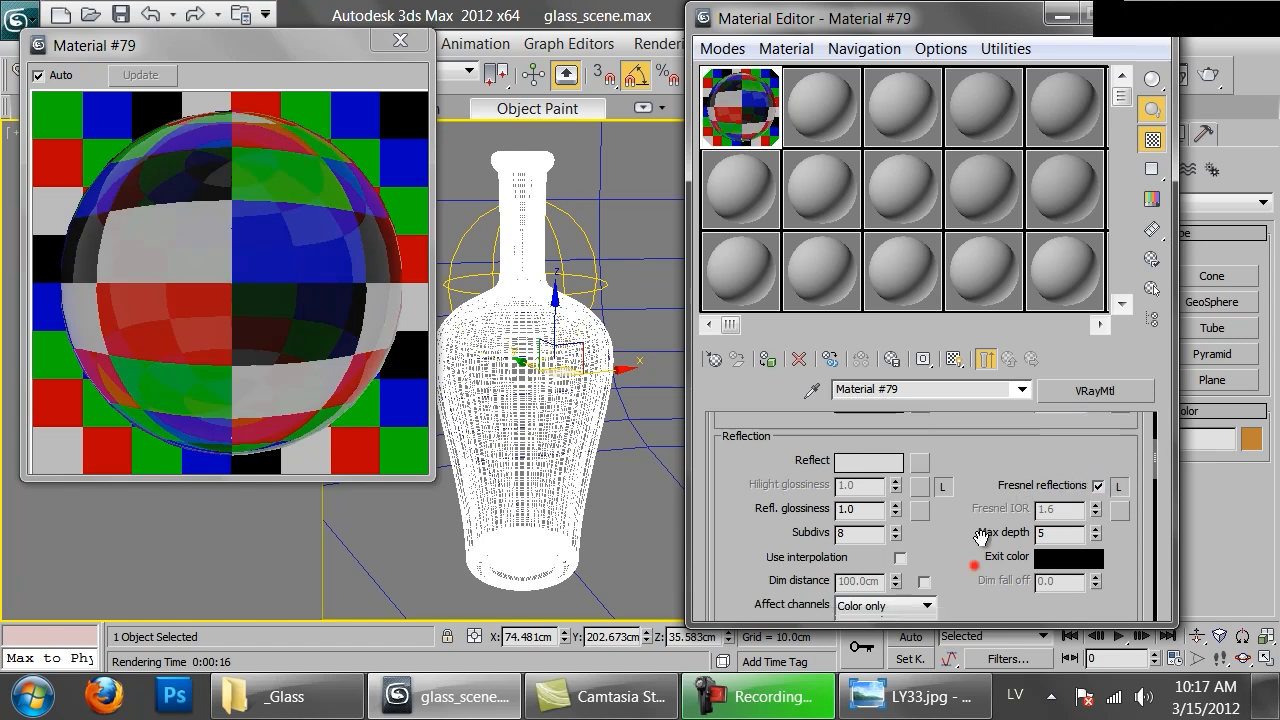
scroll(978, 500, up, 8)
scroll(990, 504, down, 3)
scroll(1005, 490, up, 8)
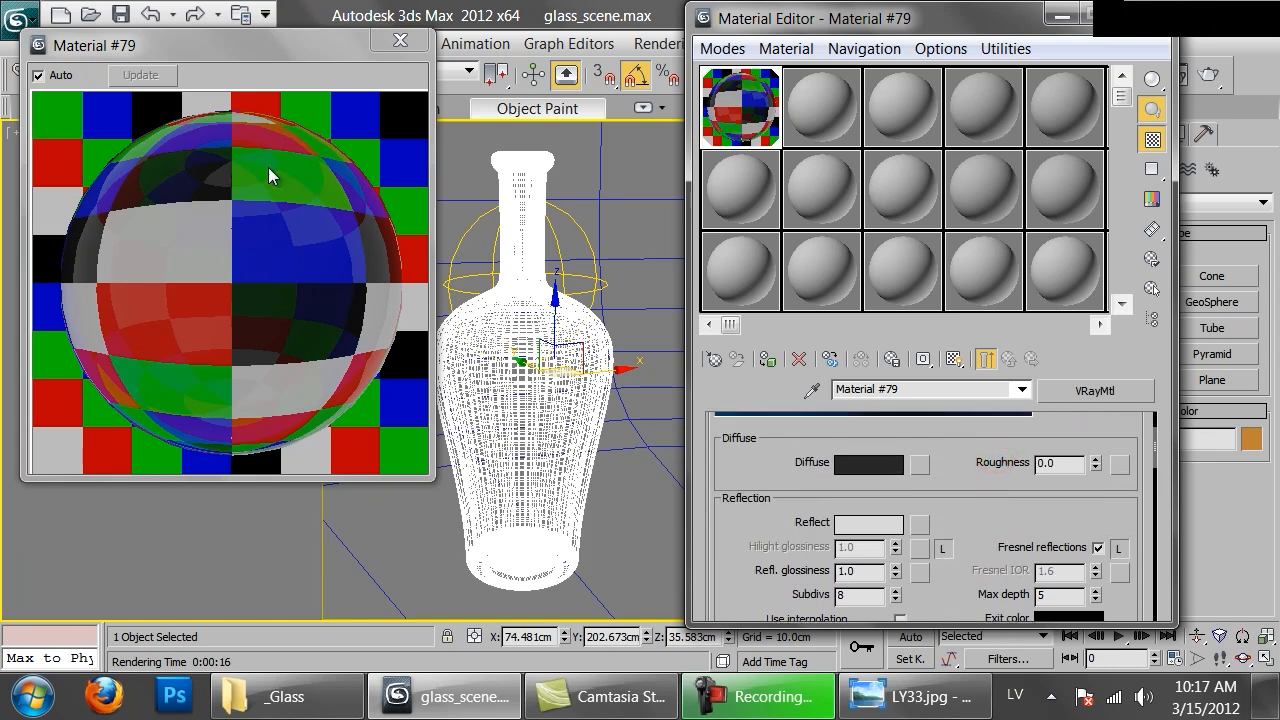
Close the enlarged preview, render the bottle with the reflective material and compare it with the LY33.jpg vase photo.
click(400, 41)
click(1209, 74)
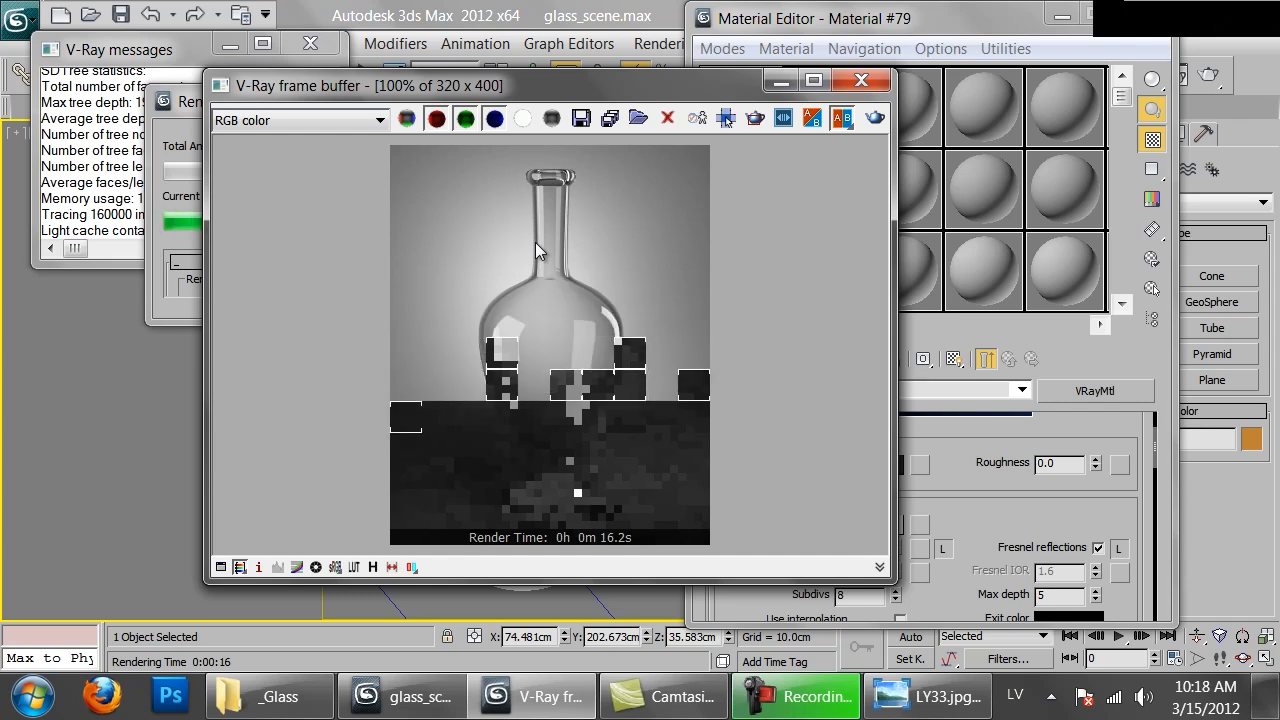
click(894, 705)
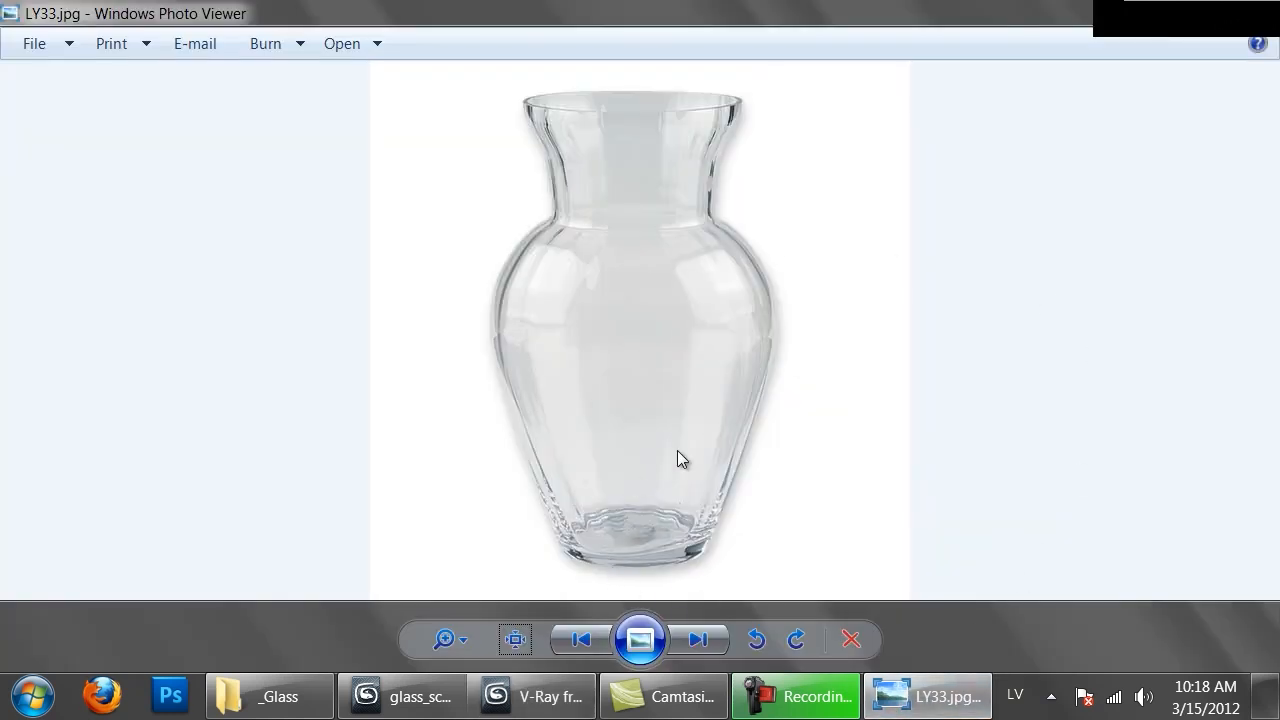
View cakes_1220.jpg and 101184_1.jpg from the _Glass folder and compare their reflections with the rendered bottle.
click(270, 696)
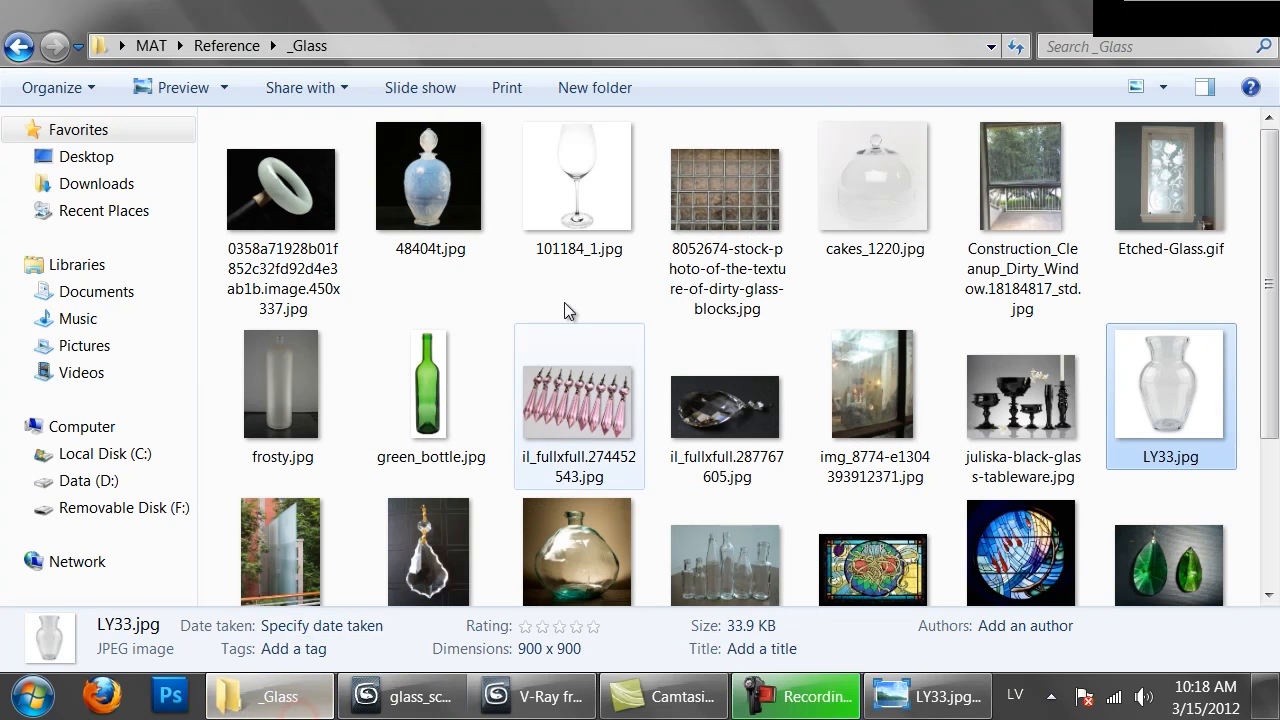
double_click(922, 166)
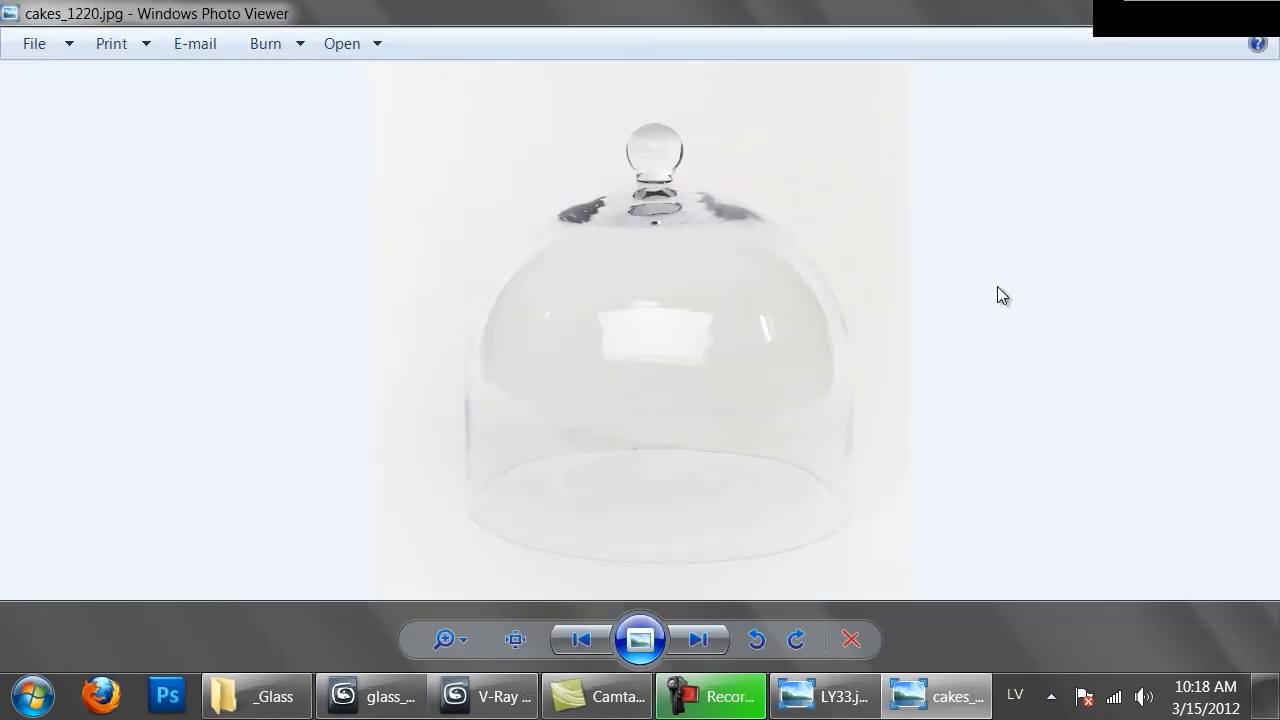
click(1266, 16)
double_click(587, 190)
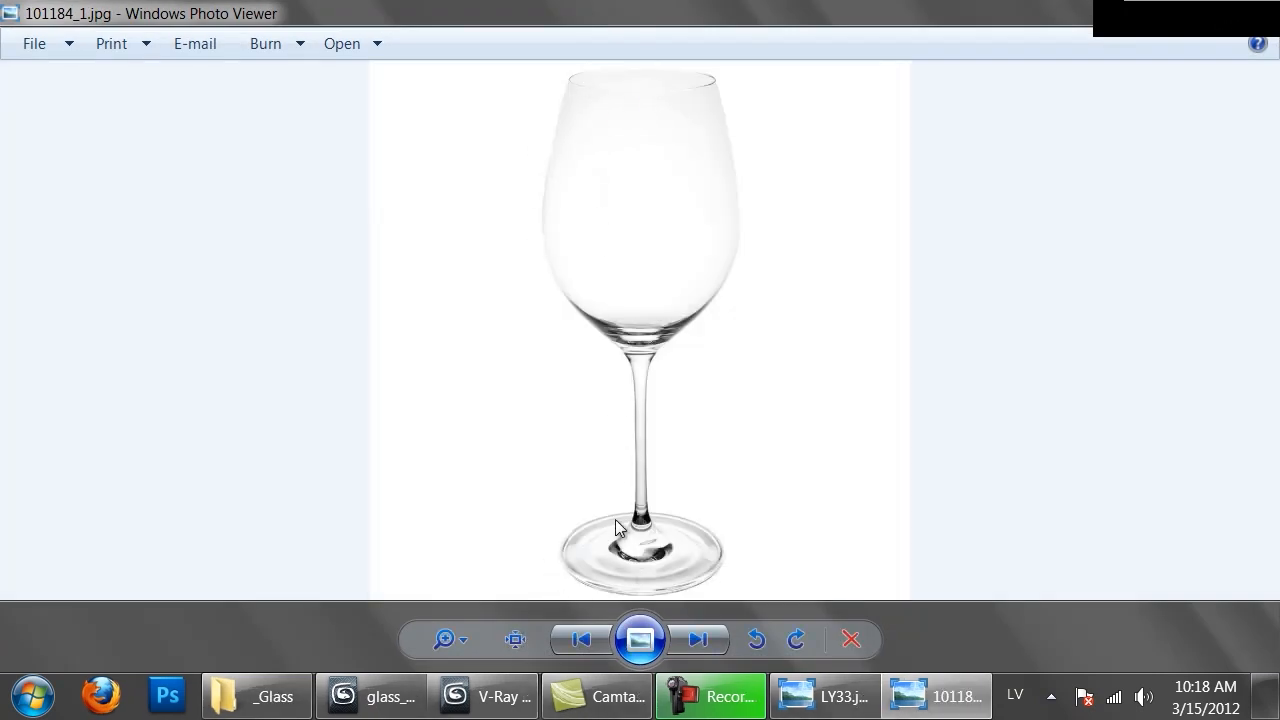
click(490, 706)
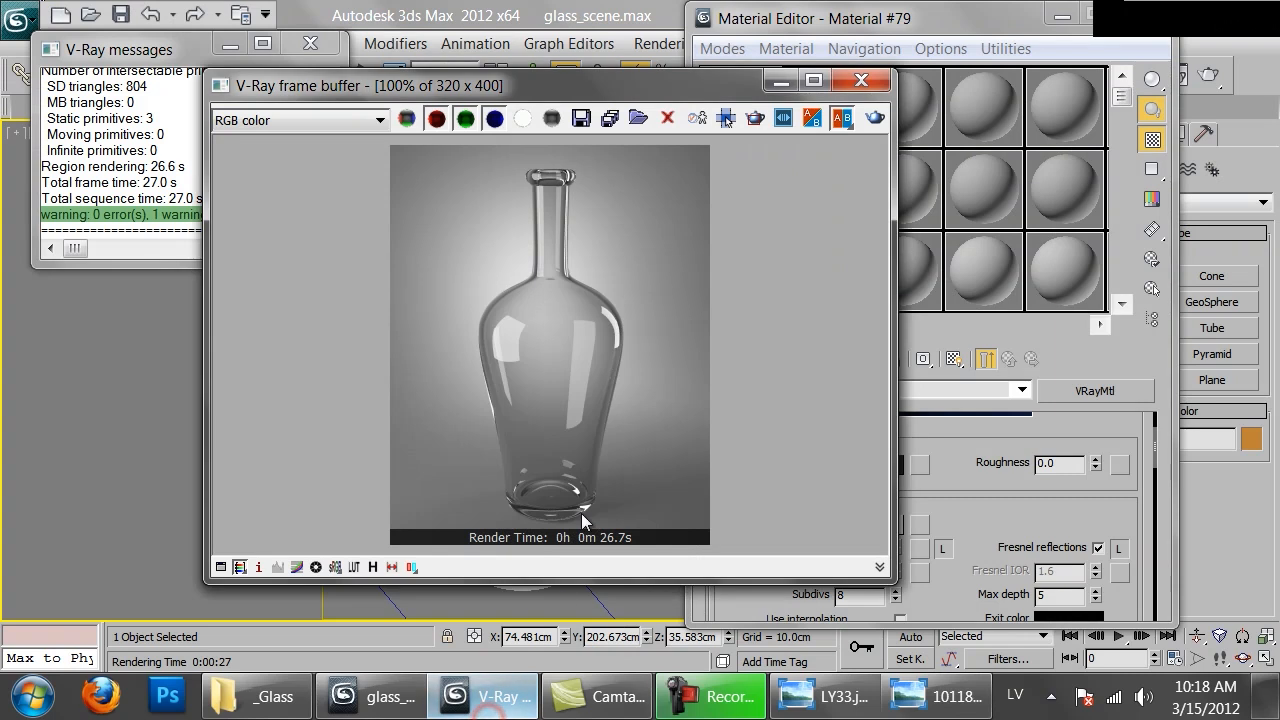
Close the V-Ray frame buffer and the 101184_1.jpg wine glass photo.
click(861, 80)
click(915, 700)
click(1258, 8)
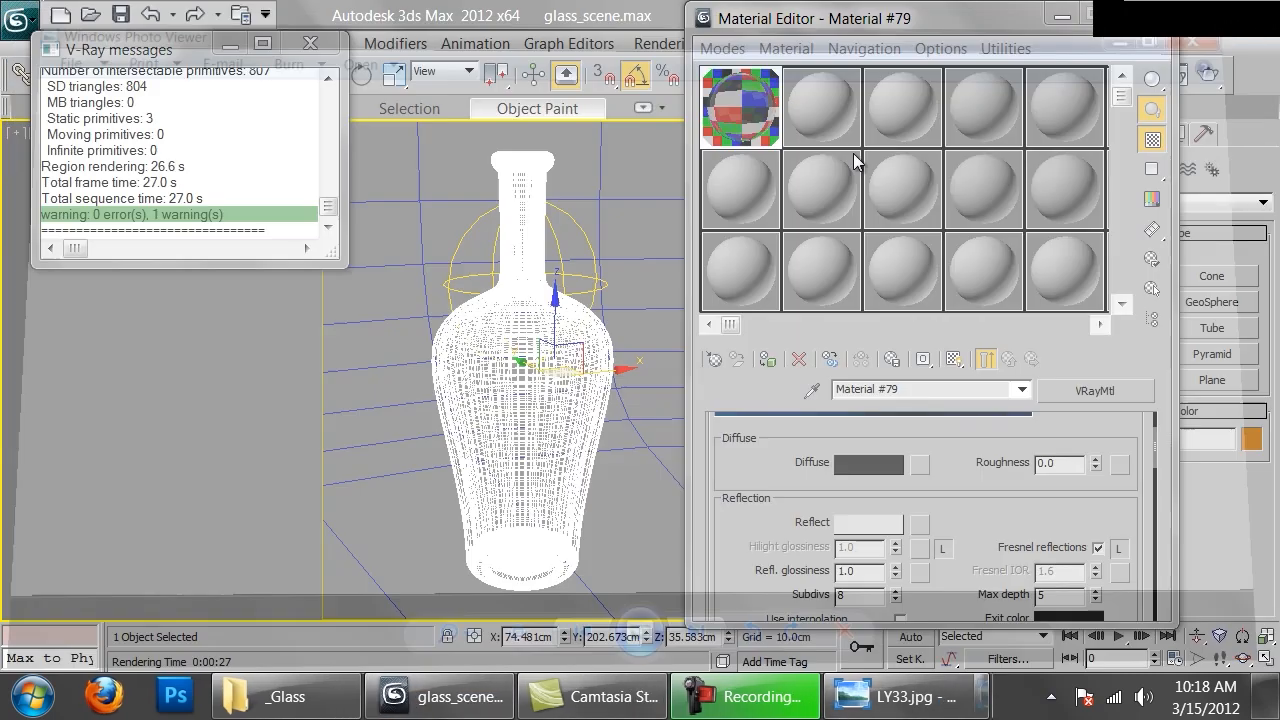
Open cakes_1220.jpg from the _Glass folder, study the glass dome's reflections and switch back to 3ds Max.
click(284, 704)
double_click(883, 170)
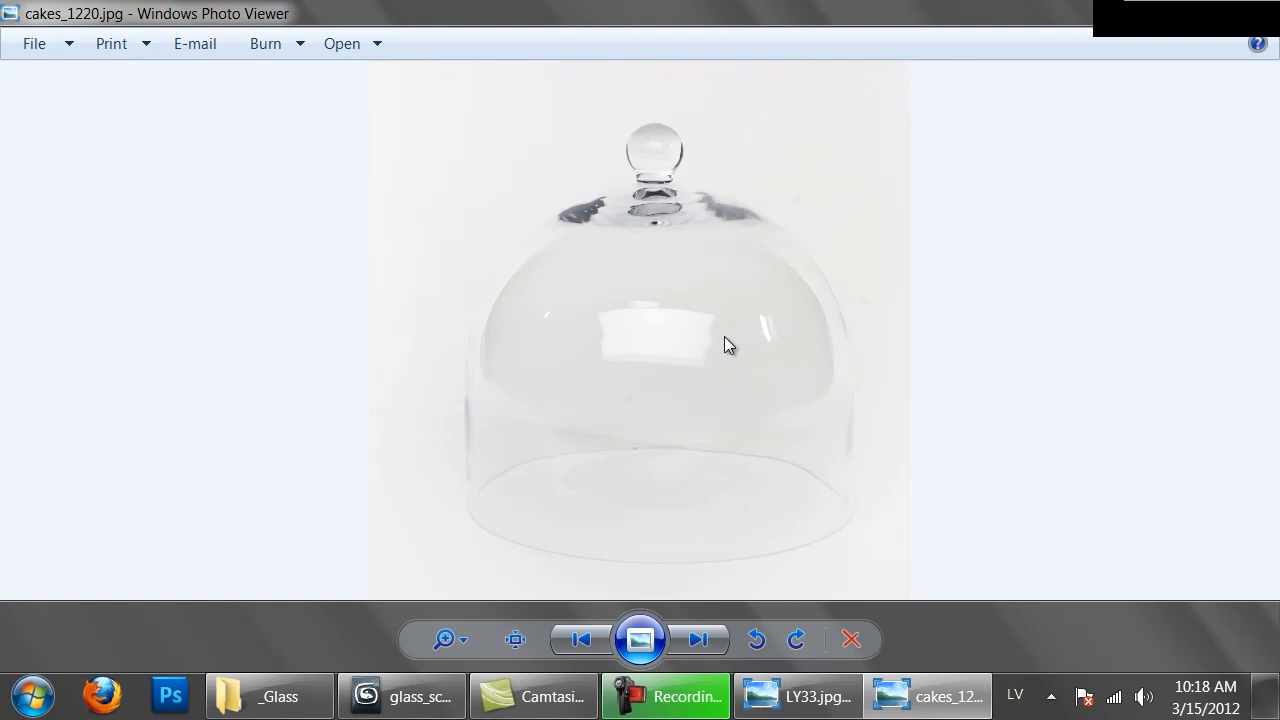
click(430, 695)
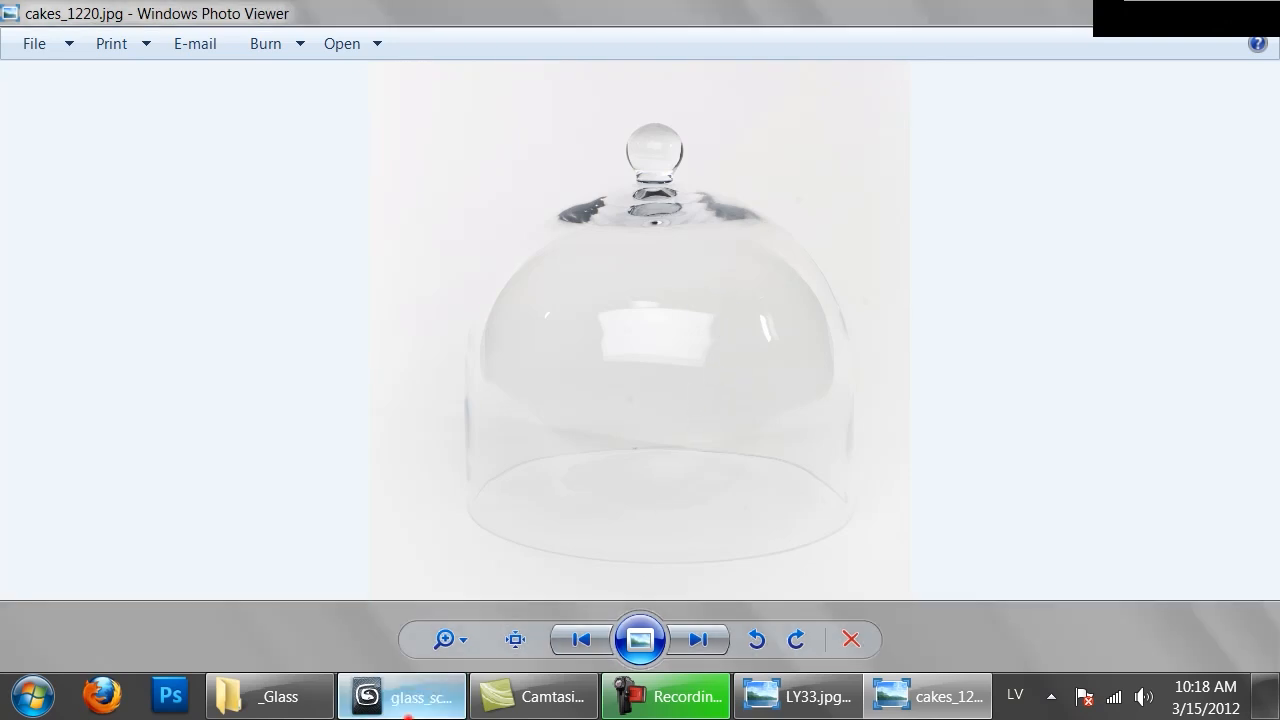
Assign a Noise map to the Bump slot of the glass material.
scroll(970, 514, down, 10)
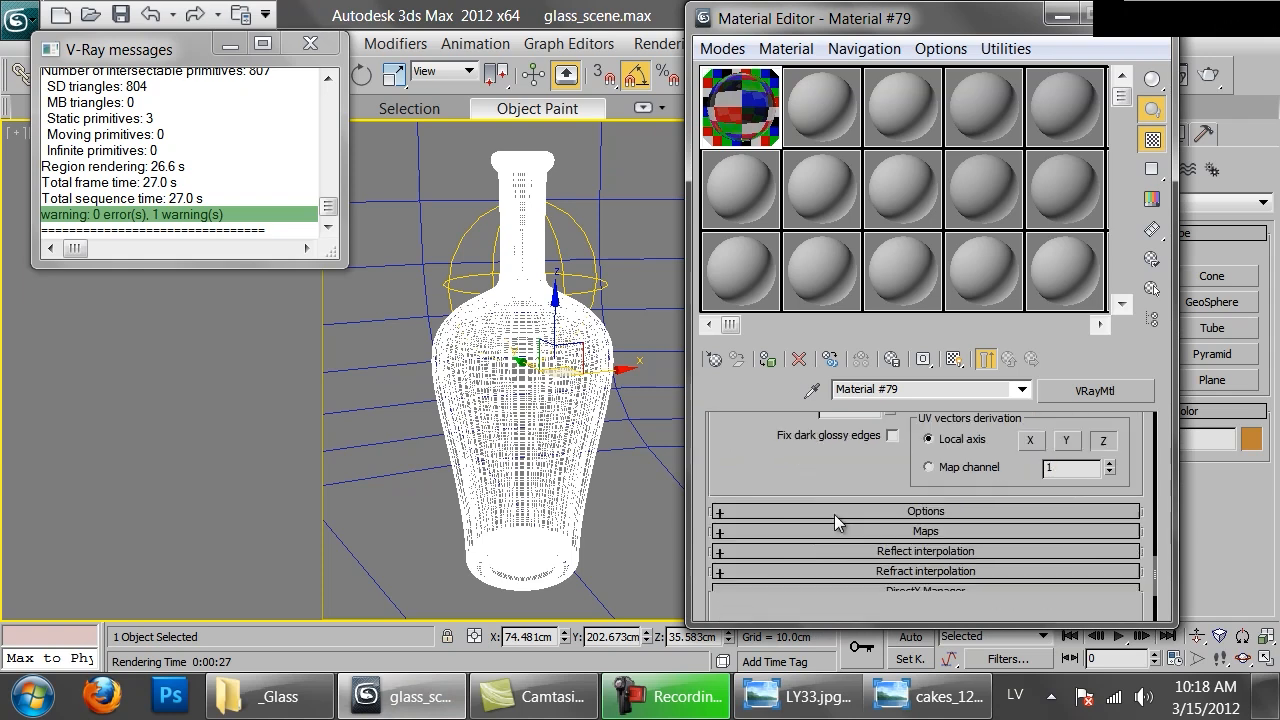
click(848, 437)
scroll(800, 470, down, 5)
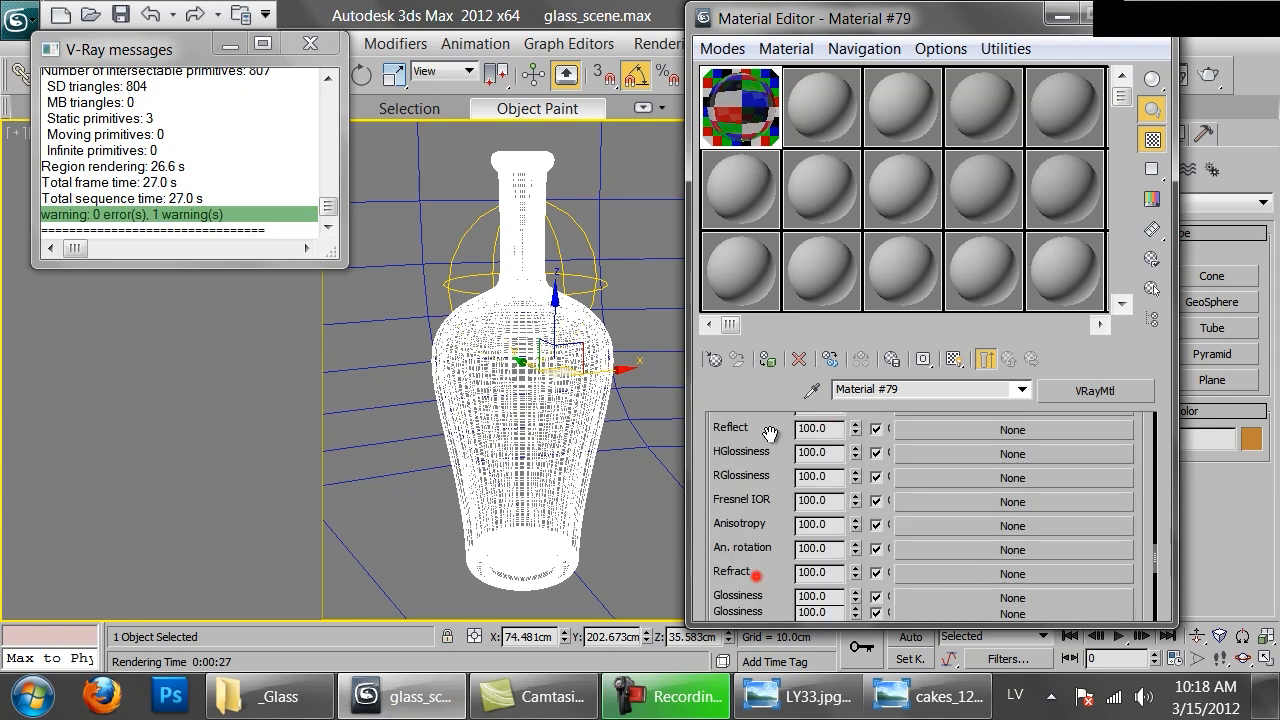
click(926, 505)
click(442, 126)
scroll(453, 203, up, 3)
scroll(445, 170, up, 2)
scroll(439, 145, down, 3)
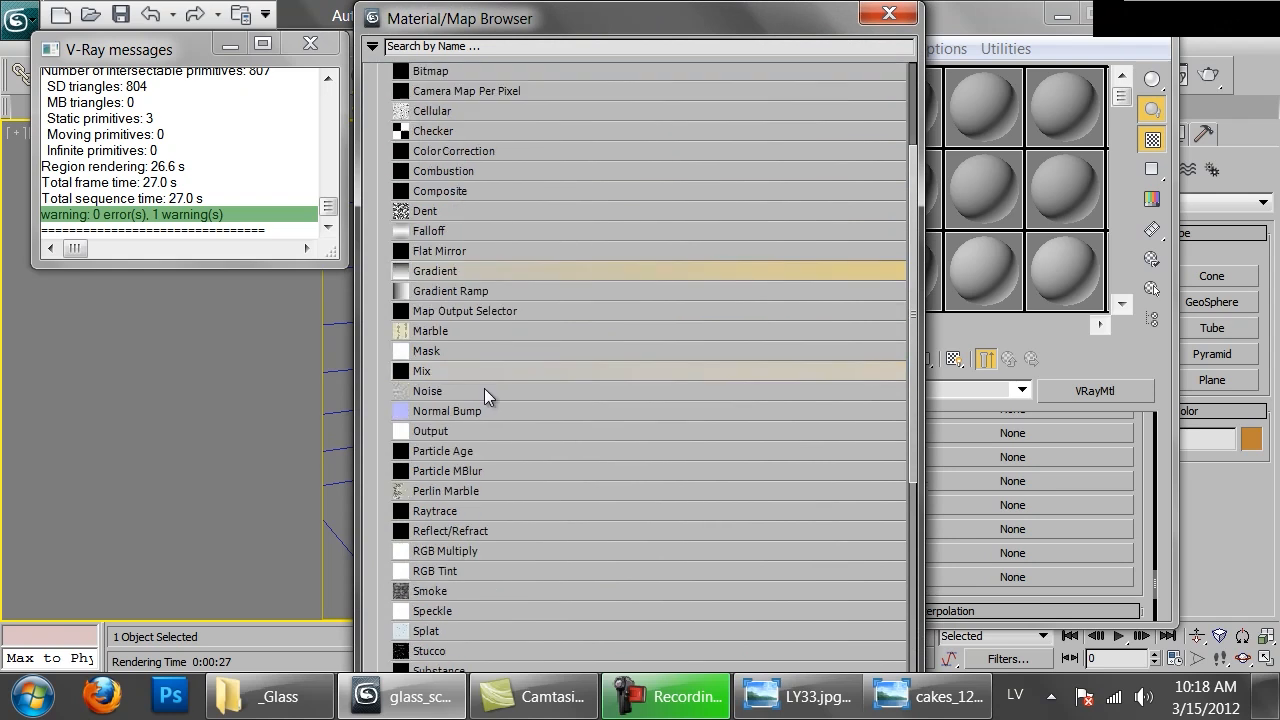
click(428, 391)
double_click(430, 391)
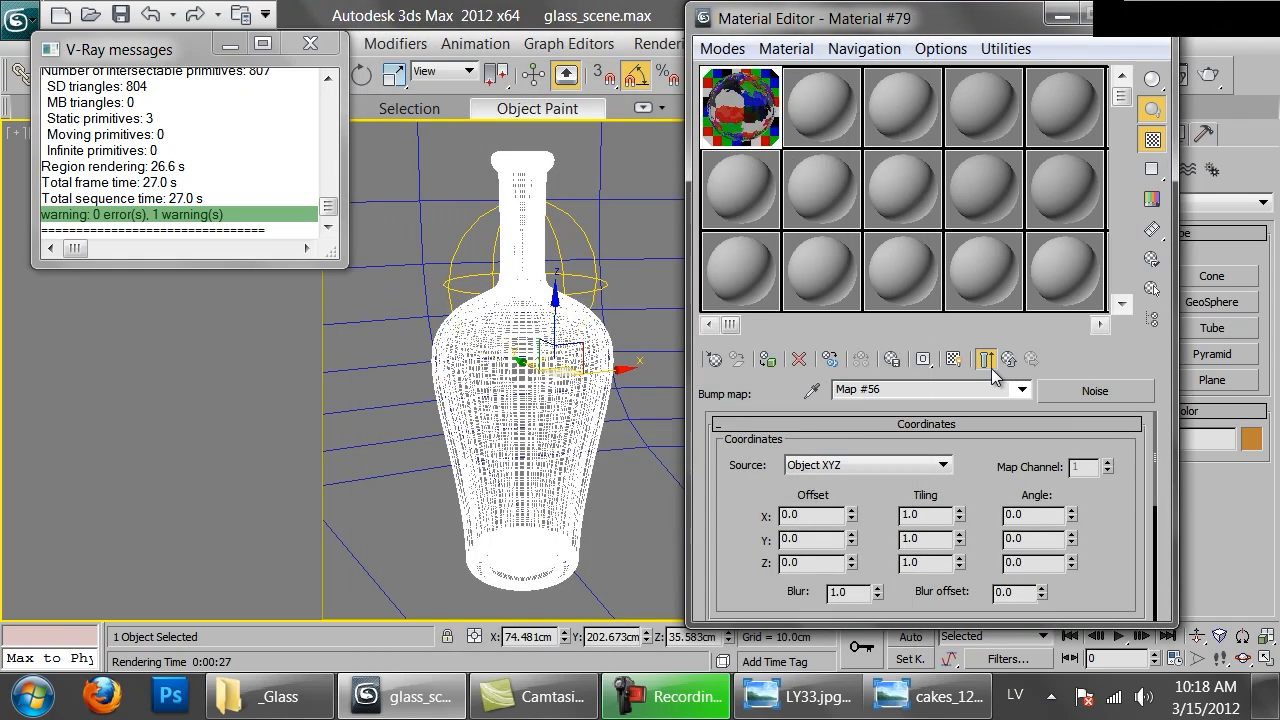
Set the Noise map's size to 5, return to the parent material and test-render the bottle.
scroll(815, 583, down, 4)
double_click(789, 469)
text(5)
key(Return)
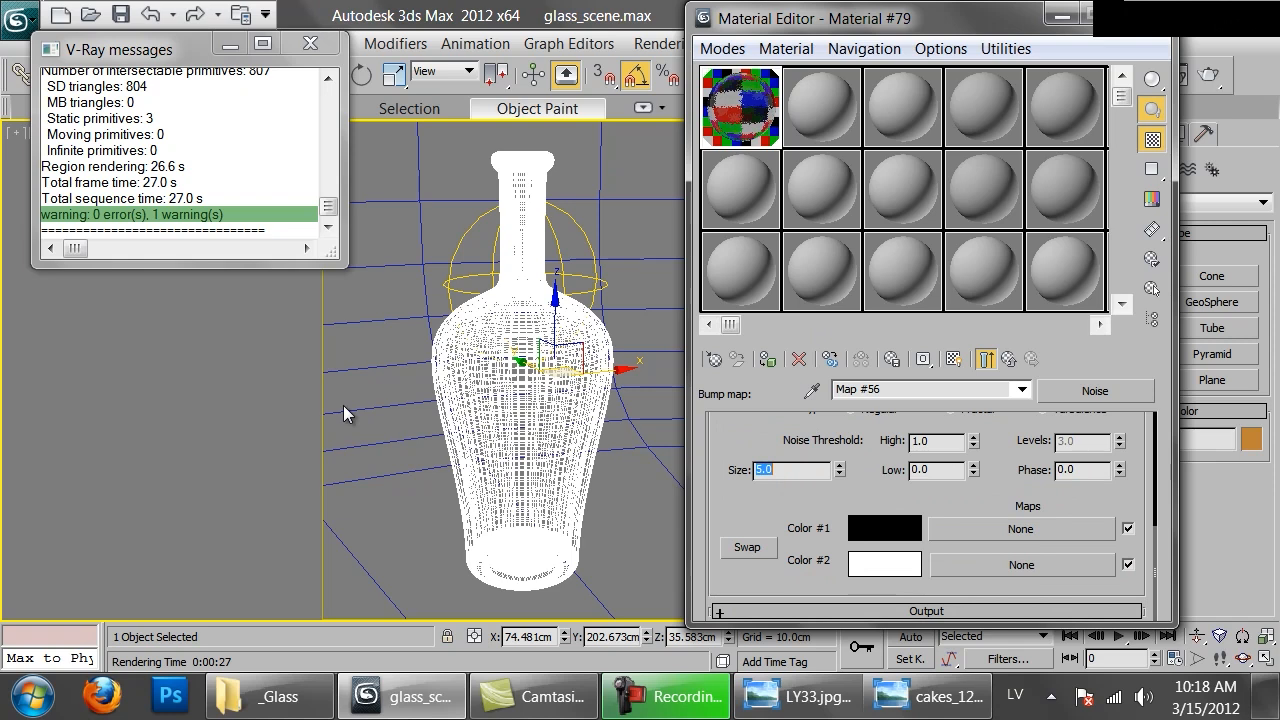
click(1031, 360)
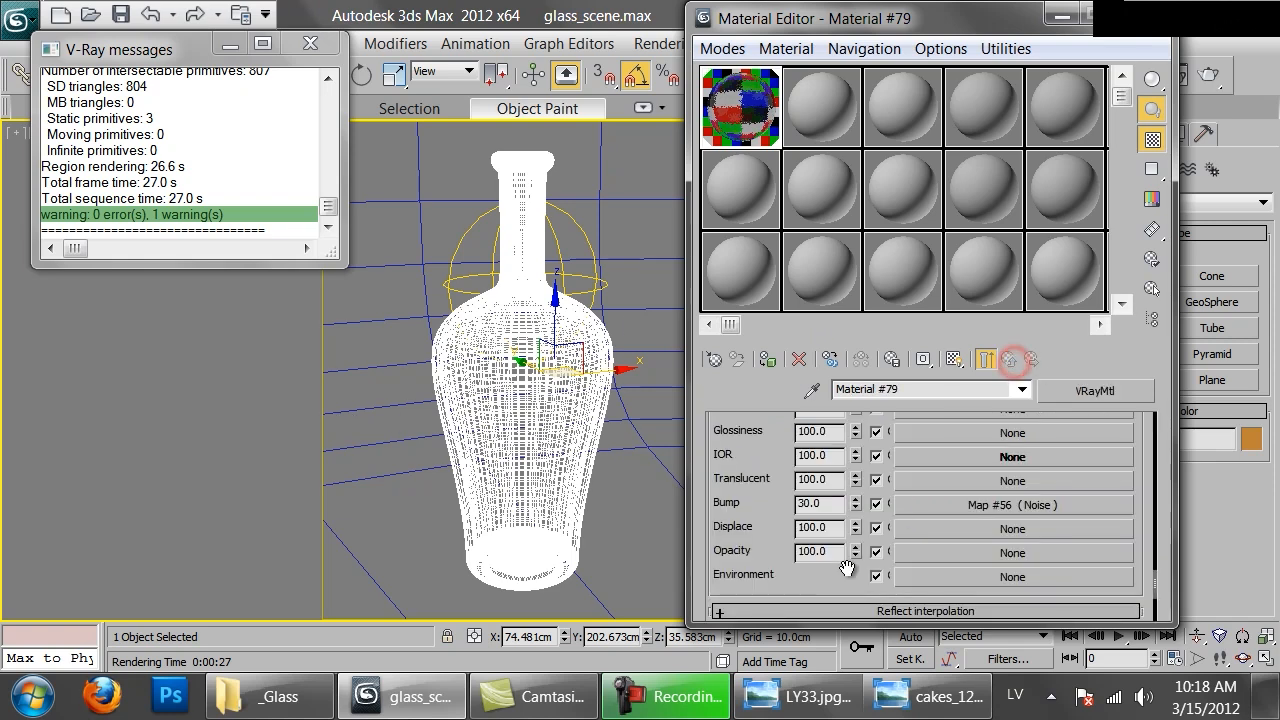
click(1210, 80)
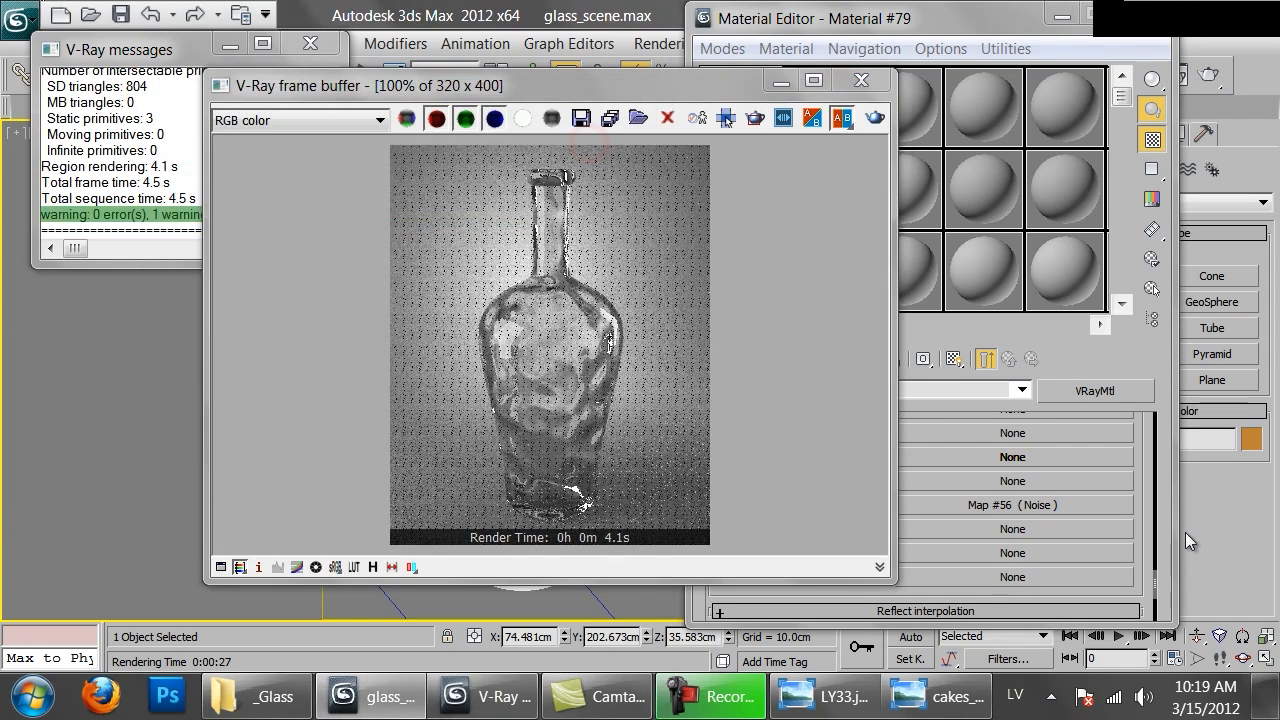
Reduce the material's bump amount to 2, render the bottle again and stop the render partway.
click(1141, 556)
double_click(810, 503)
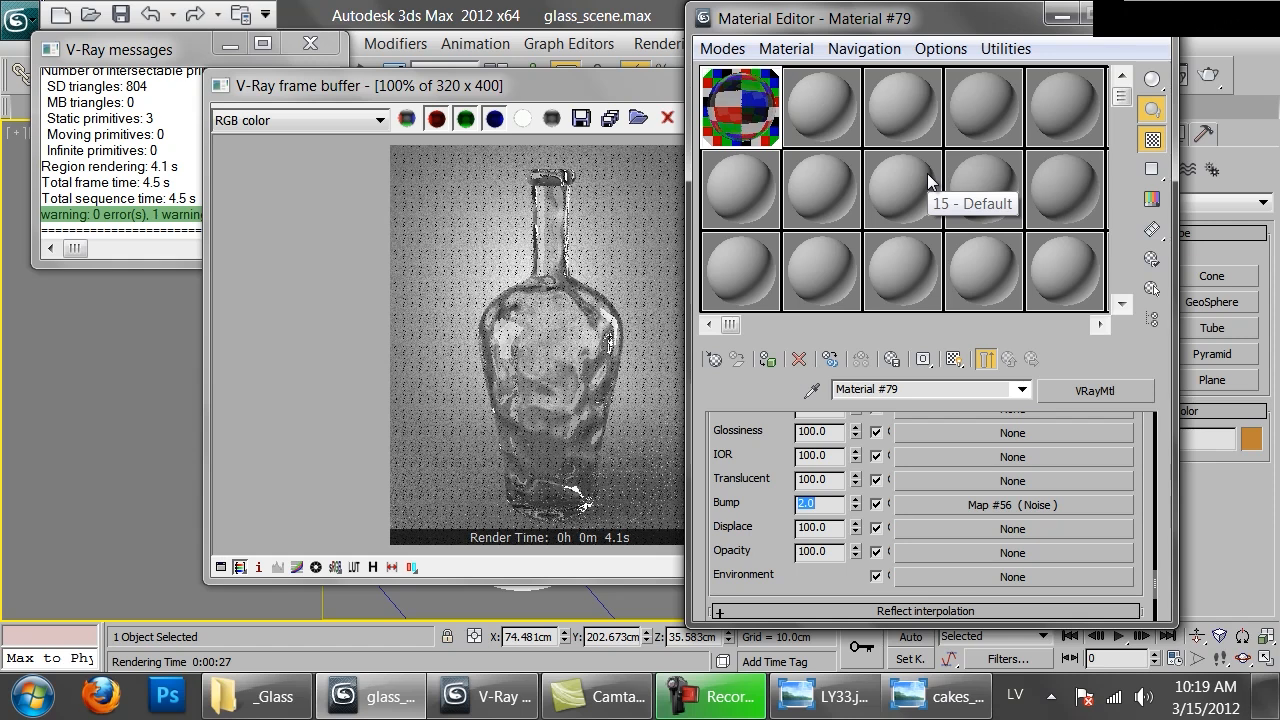
click(600, 213)
click(875, 120)
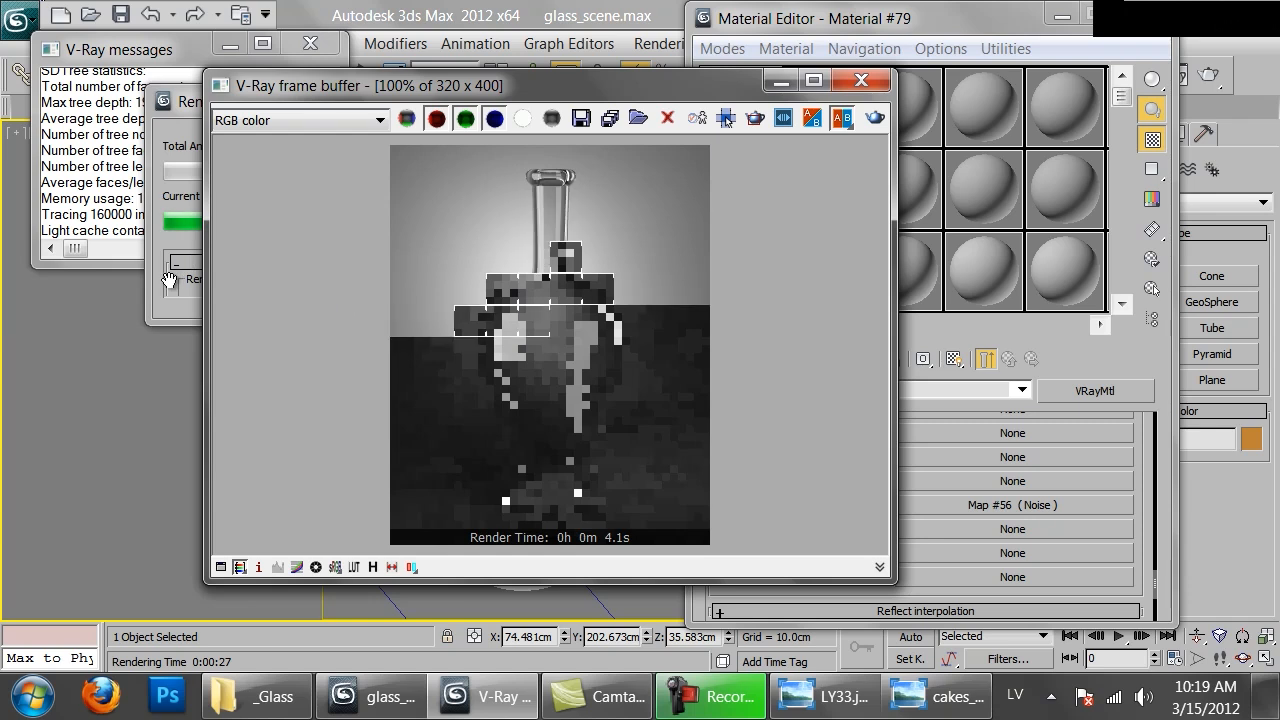
click(170, 275)
click(591, 140)
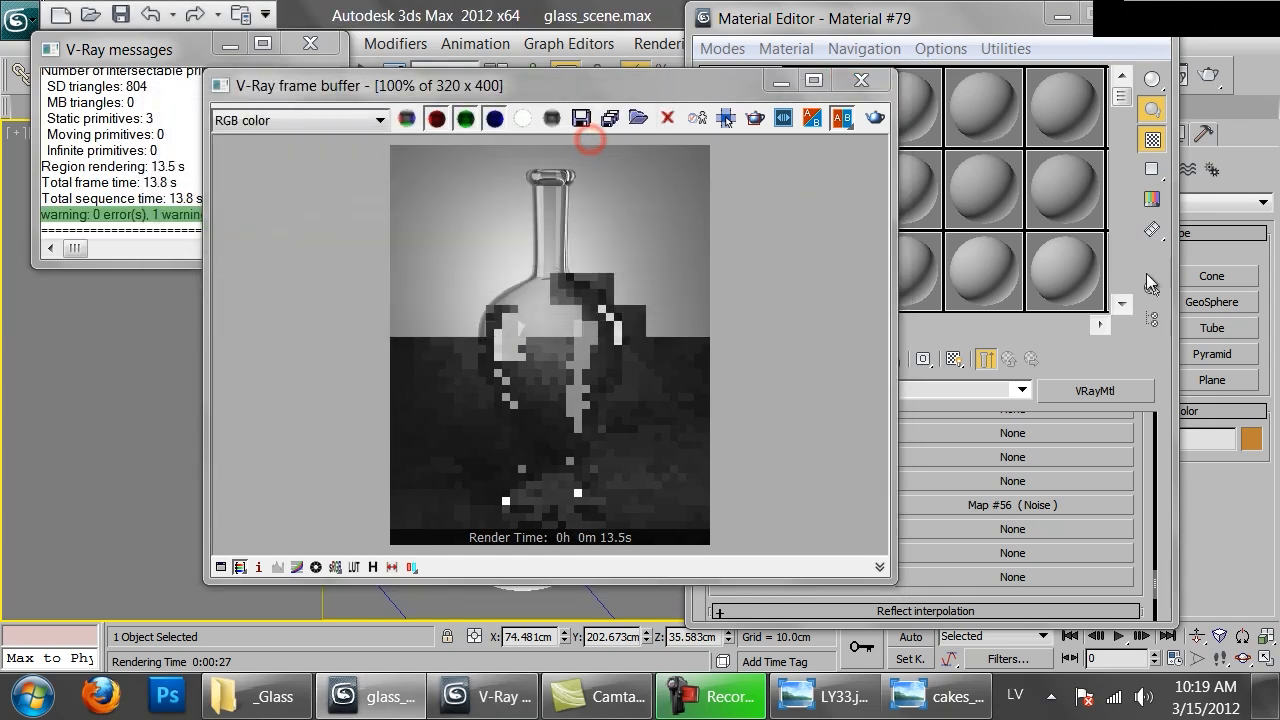
Enable Affect shadows in the glass material's refraction settings.
click(1163, 443)
scroll(996, 497, up, 10)
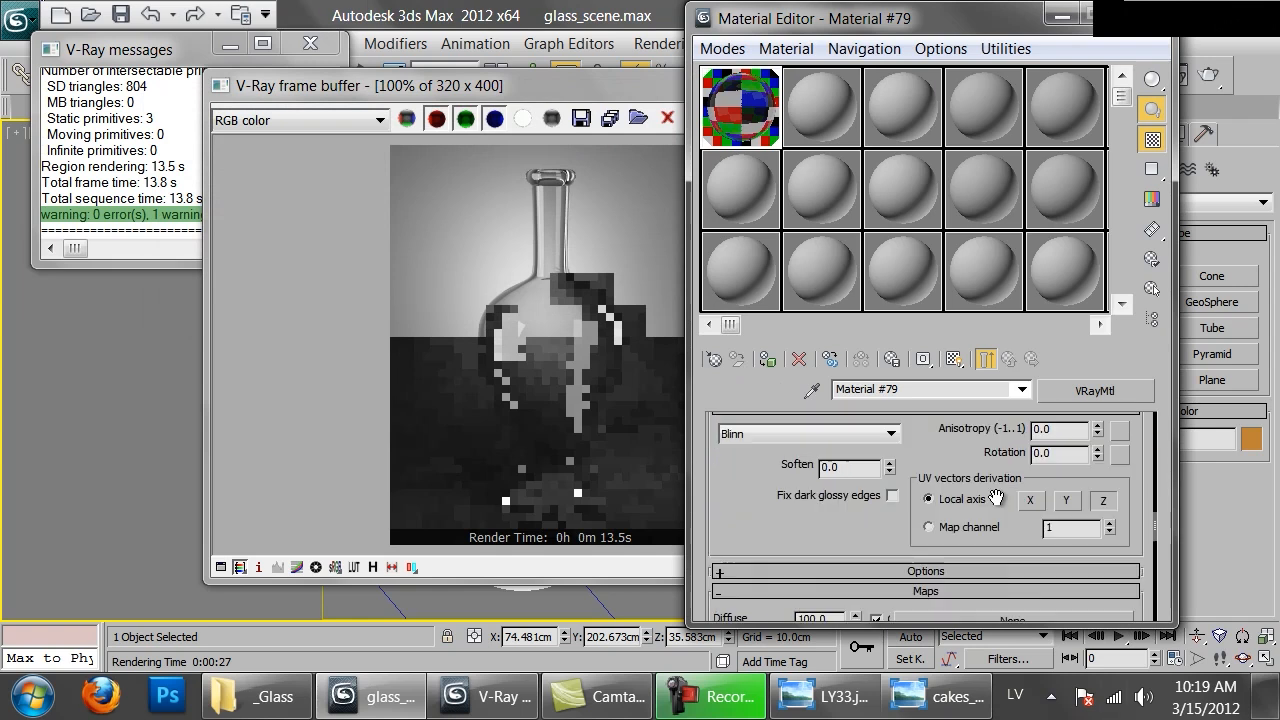
scroll(956, 465, up, 1)
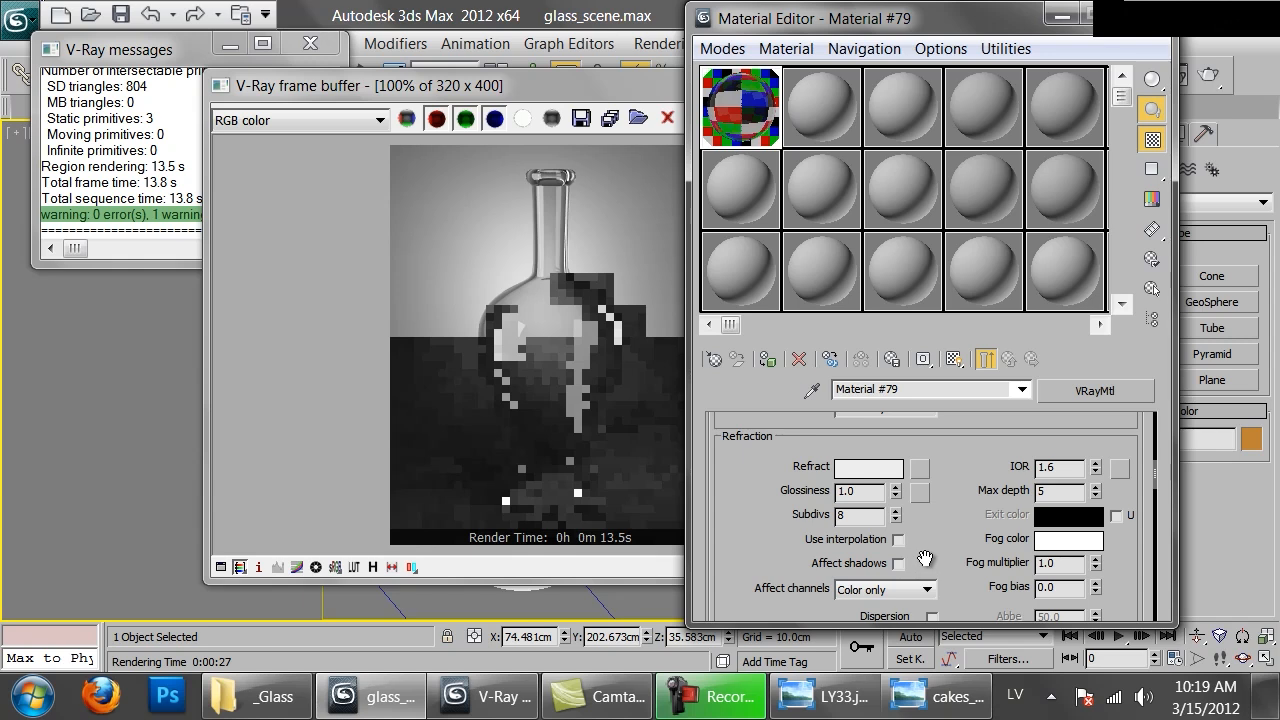
drag(940, 540, 940, 596)
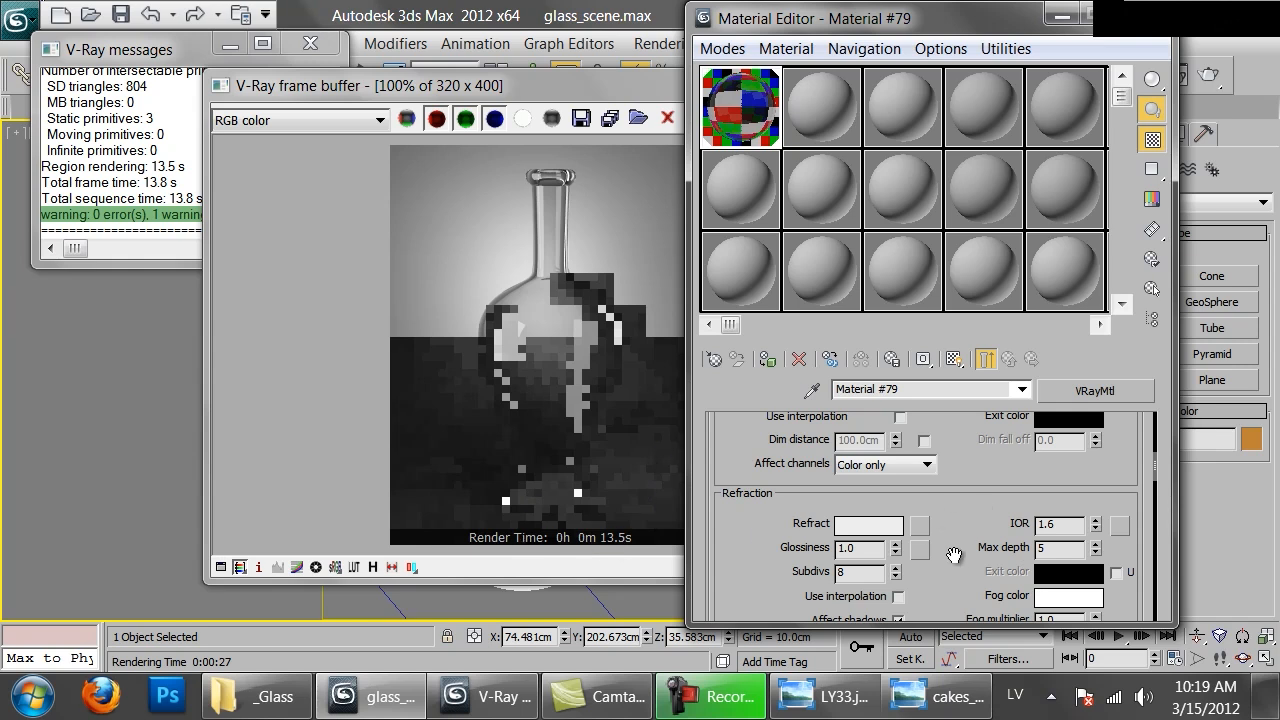
Render the bottle again with the refraction affecting shadows.
click(618, 353)
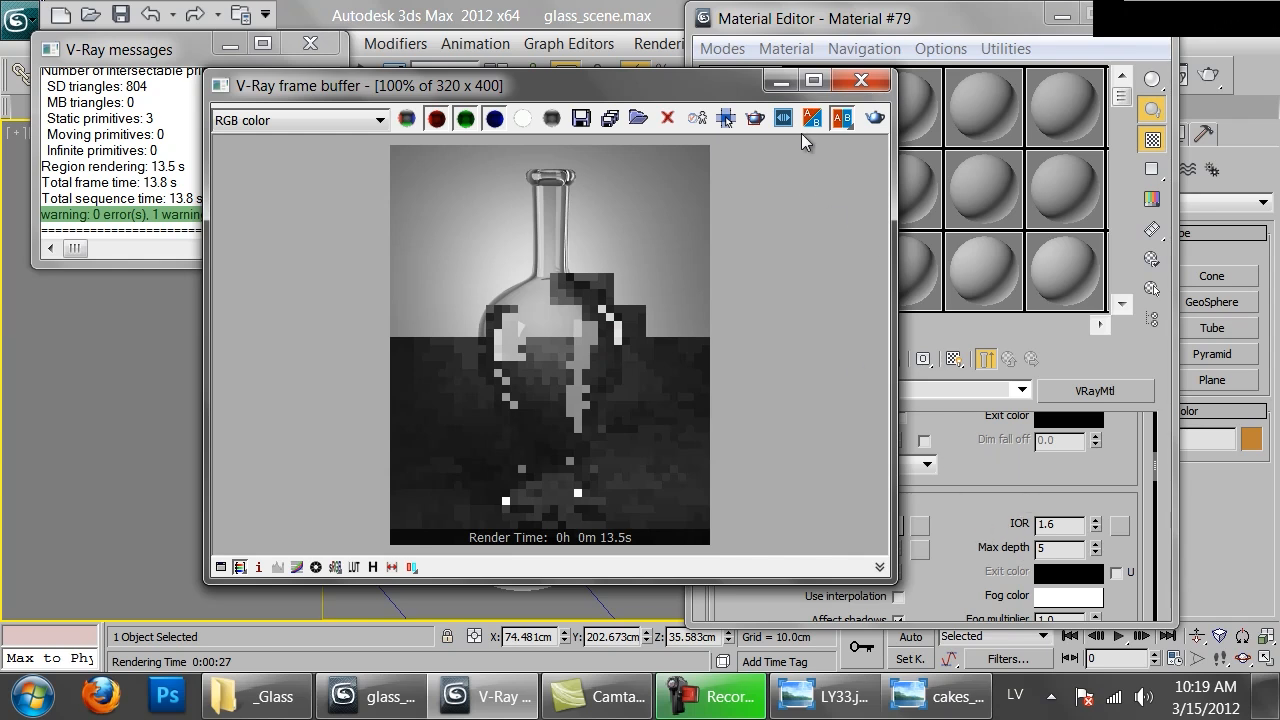
click(875, 119)
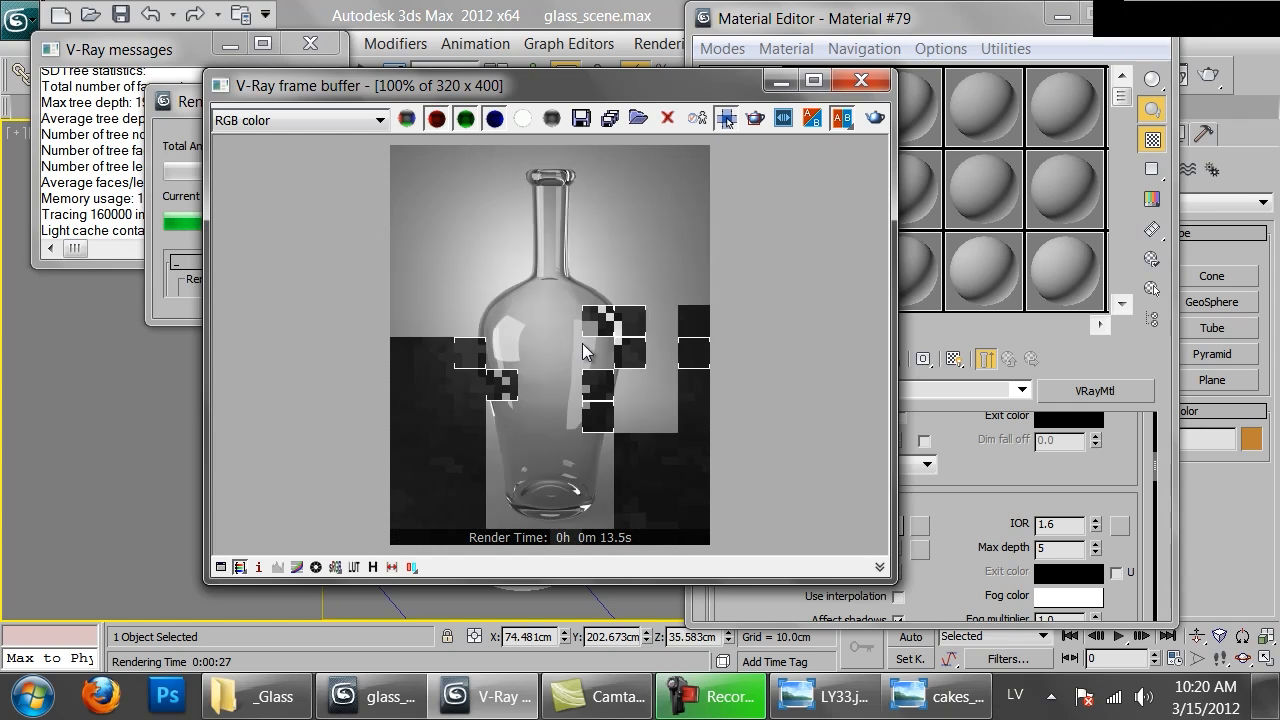
click(174, 290)
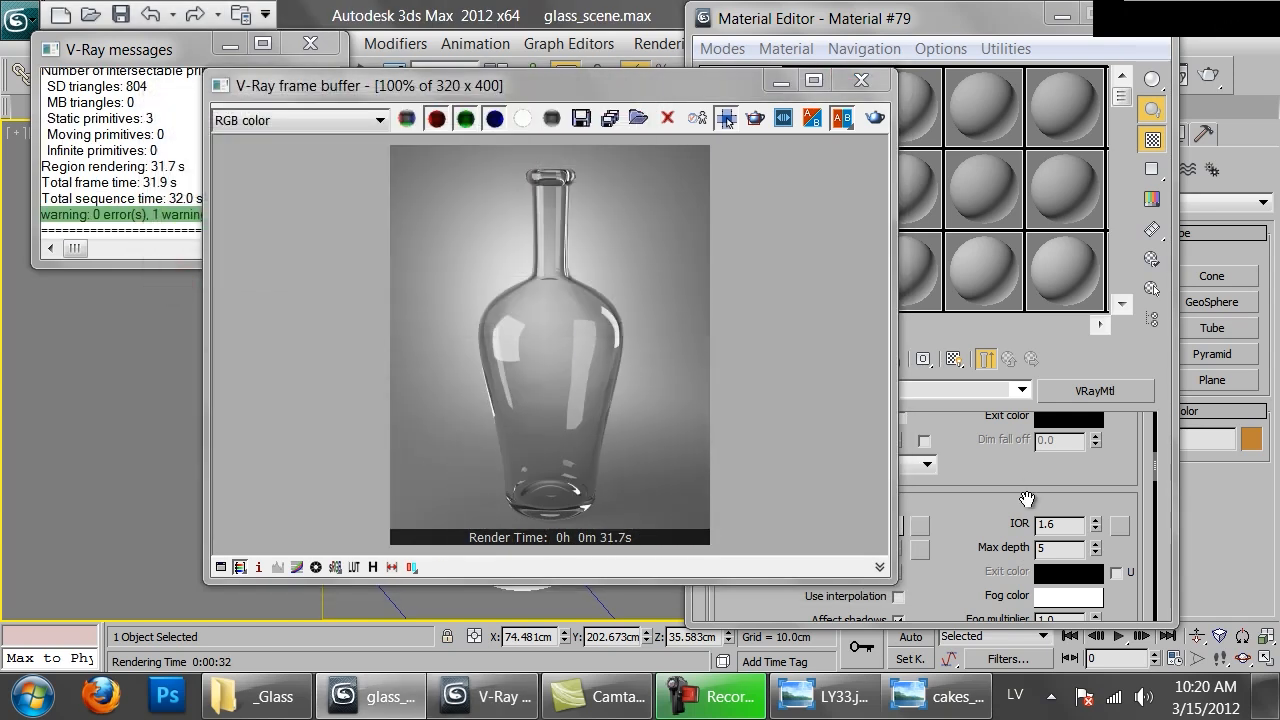
Set the max depth to 12 for both the reflection and the refraction of the glass material.
drag(1017, 497, 1000, 619)
scroll(995, 560, up, 1)
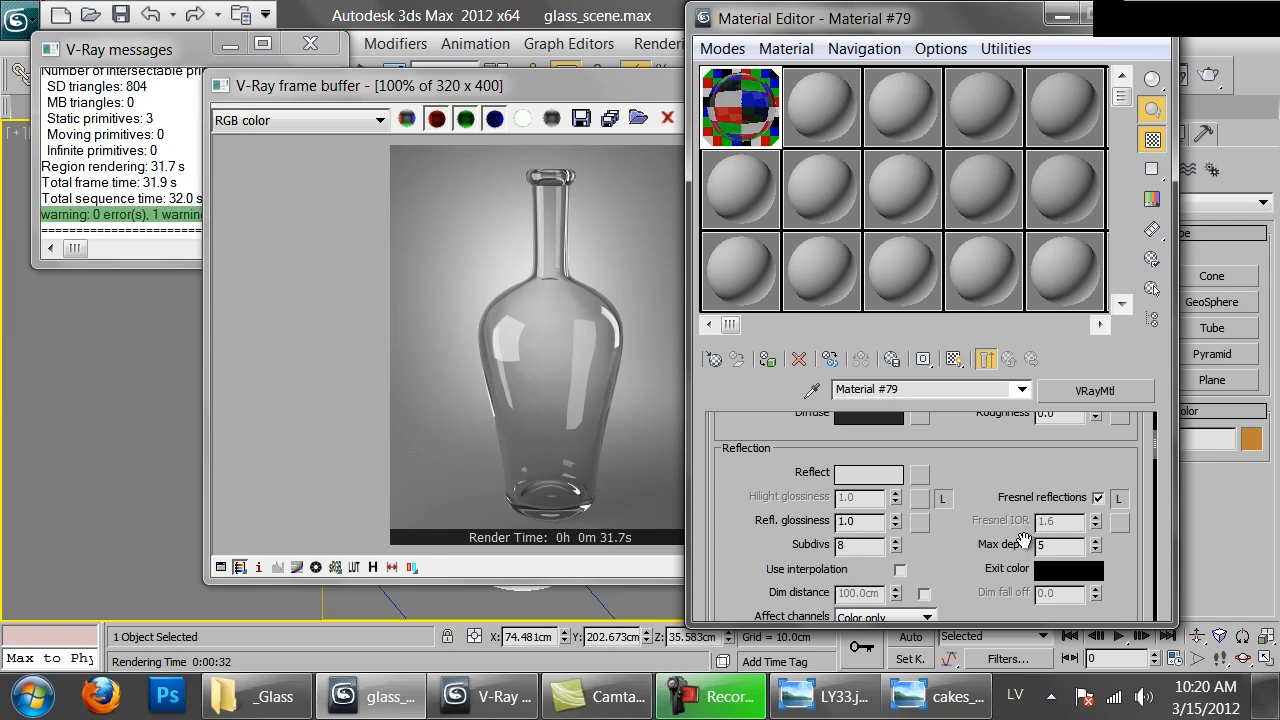
scroll(1024, 541, up, 3)
scroll(977, 578, down, 2)
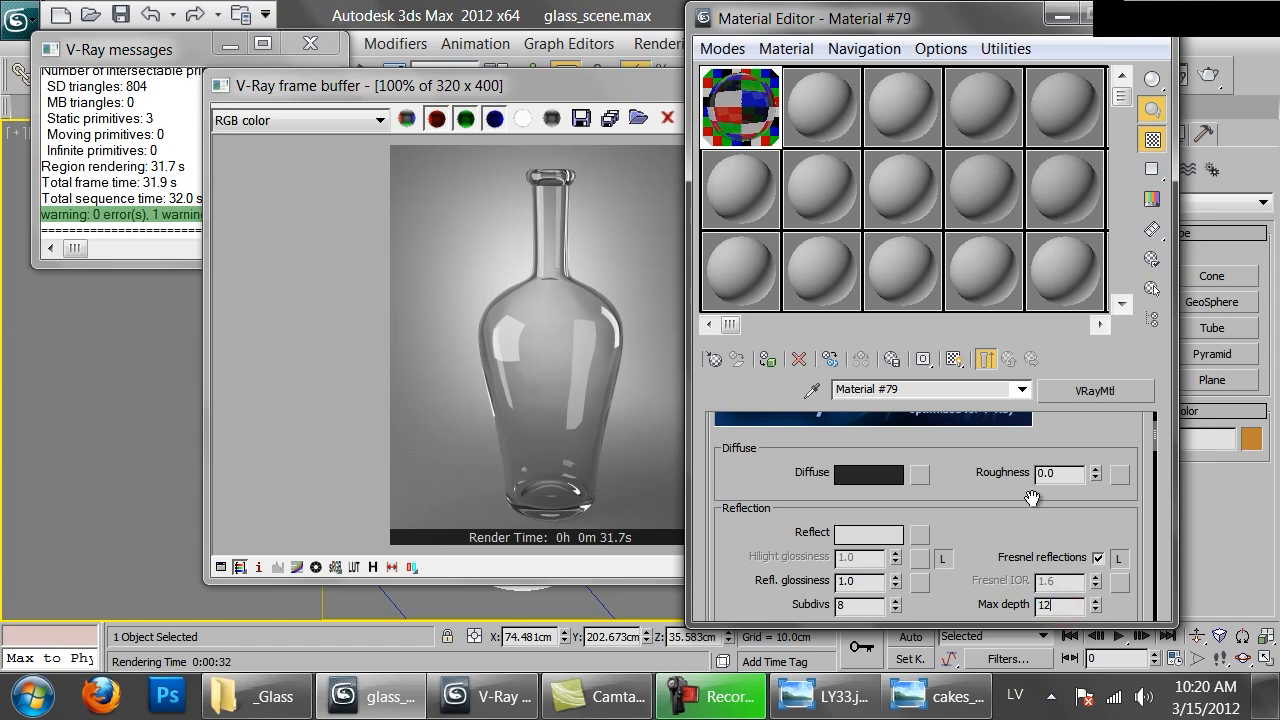
scroll(1083, 497, down, 5)
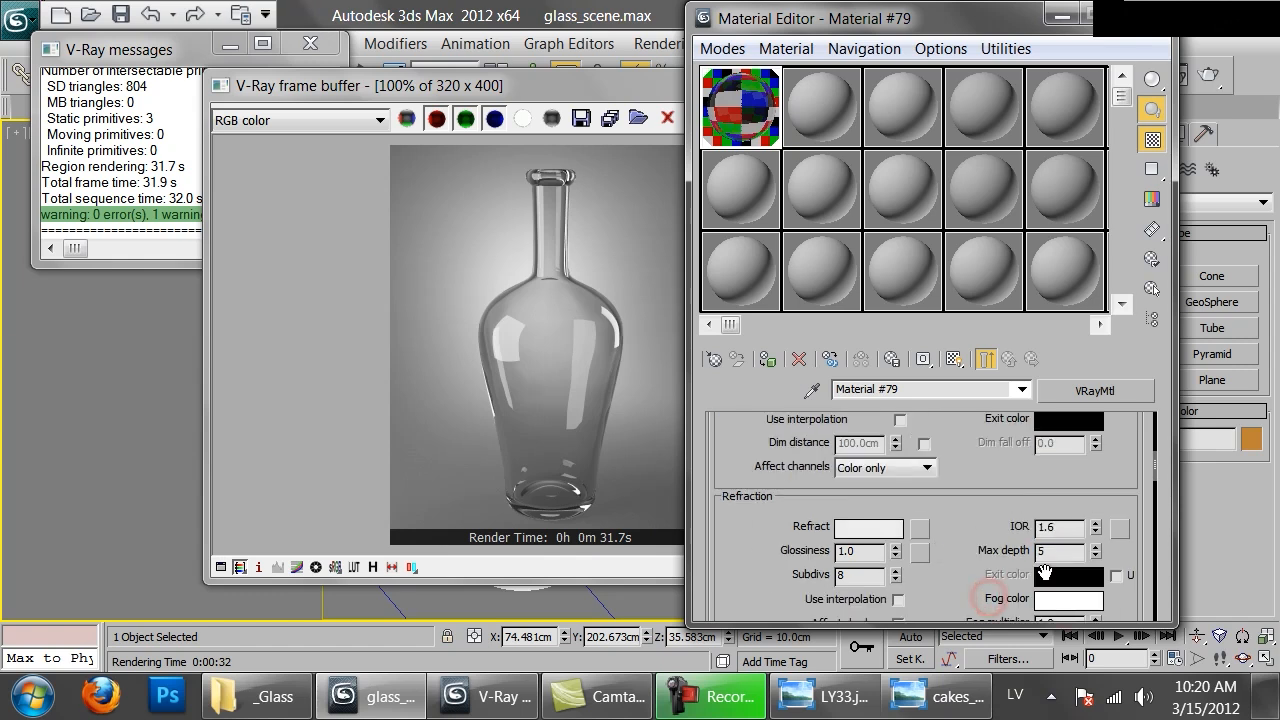
click(1066, 550)
text(12)
key(Return)
Inspect the bottle's base in the render, mark a render region around it and re-render that area.
click(575, 465)
scroll(575, 480, up, 1)
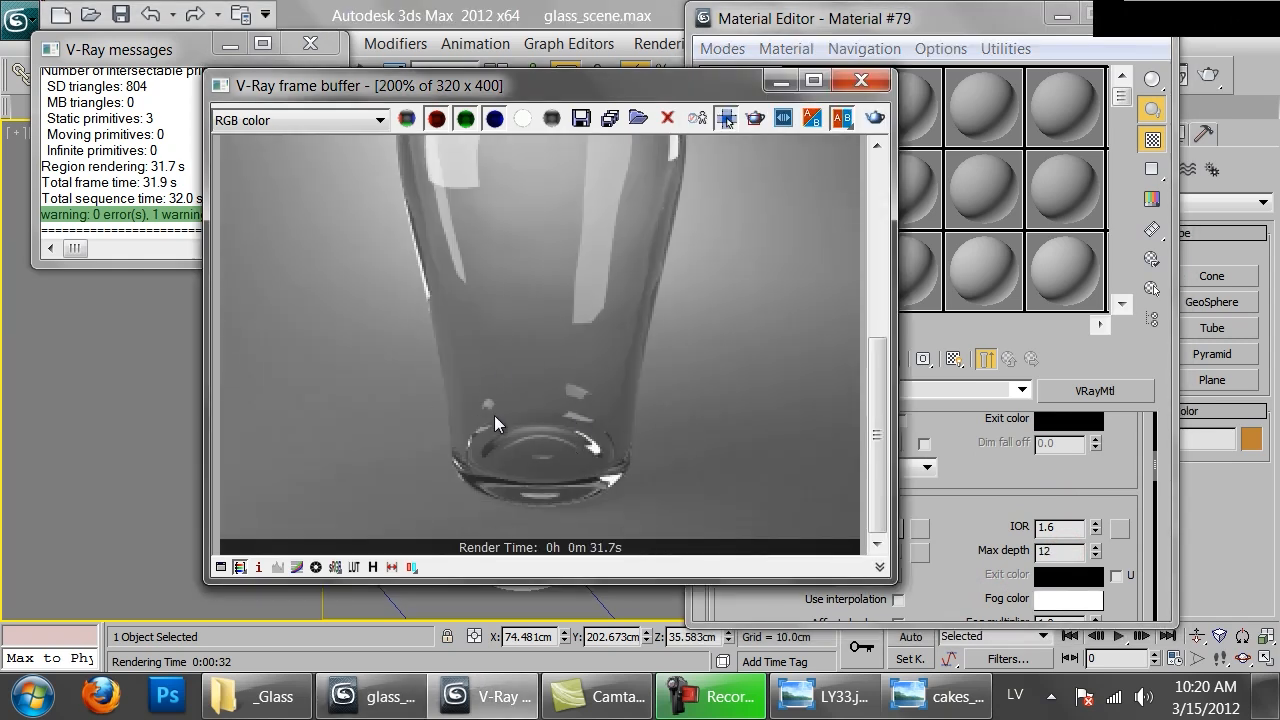
scroll(641, 368, down, 1)
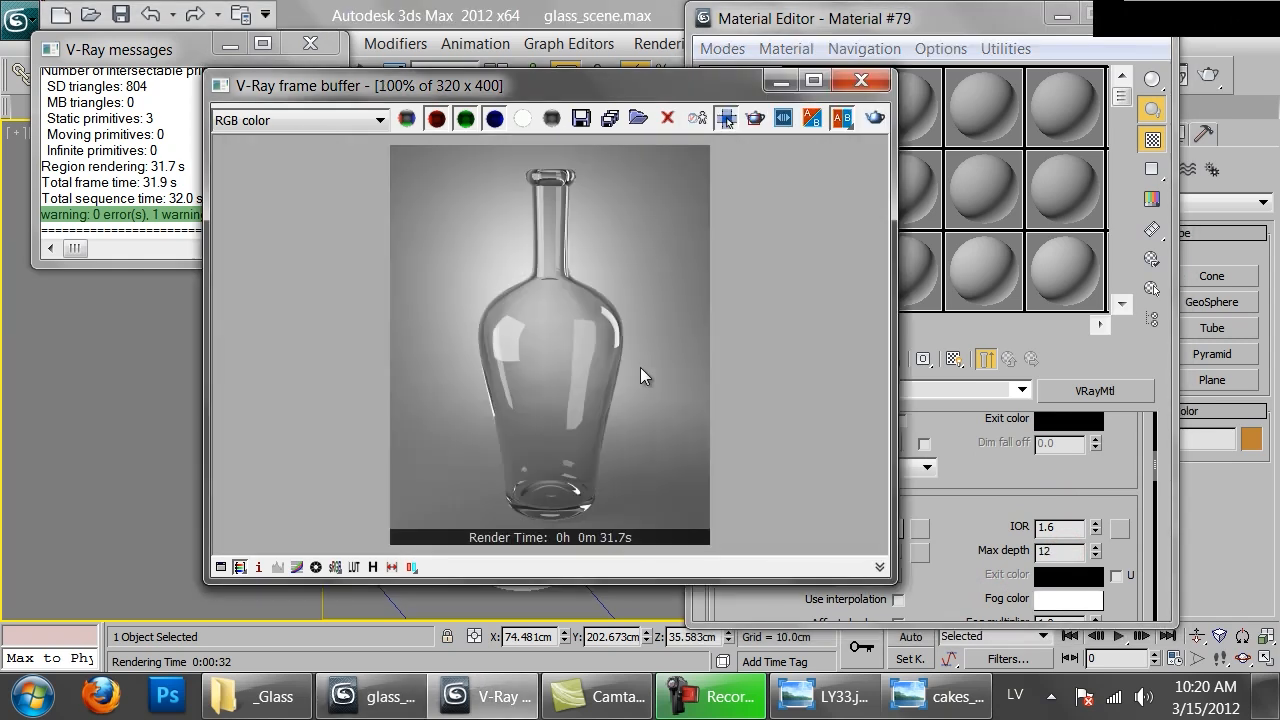
drag(617, 443, 440, 545)
click(875, 120)
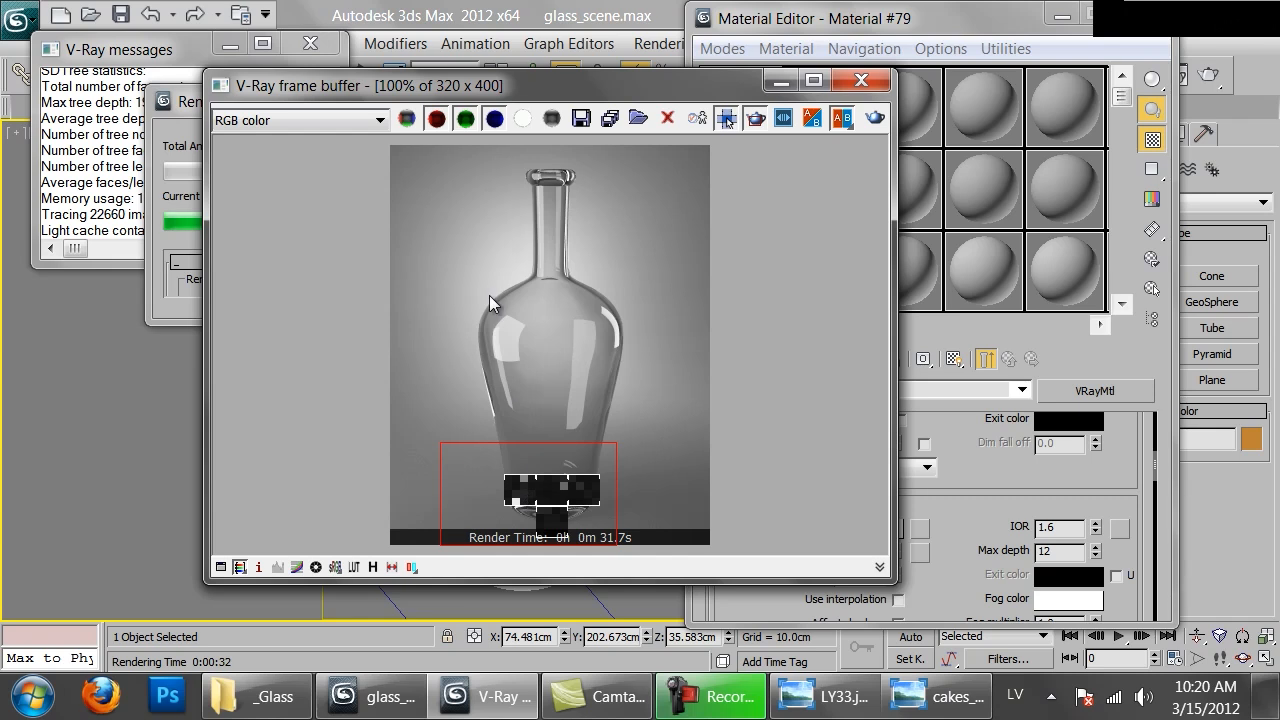
Examine the re-rendered bottle base up close, turn off region rendering and close the V-Ray frame buffer.
scroll(543, 426, up, 1)
scroll(551, 440, down, 1)
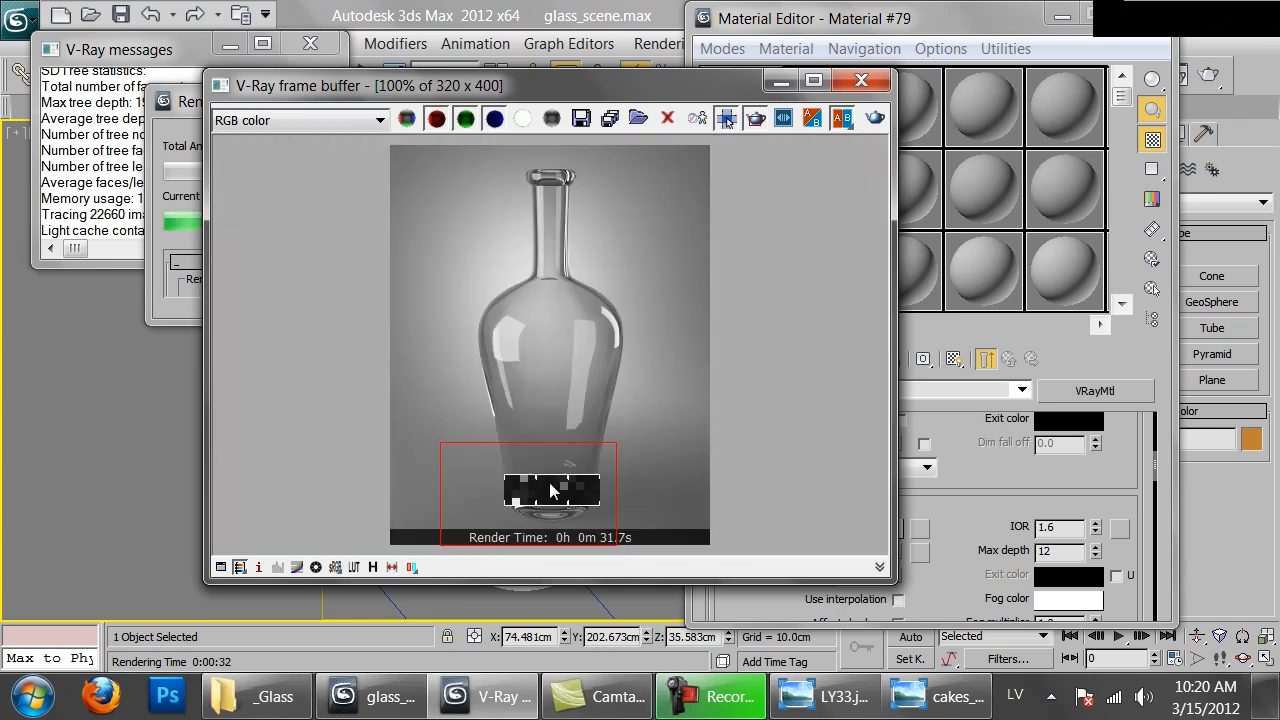
scroll(553, 492, up, 1)
middle_drag(553, 492, 555, 429)
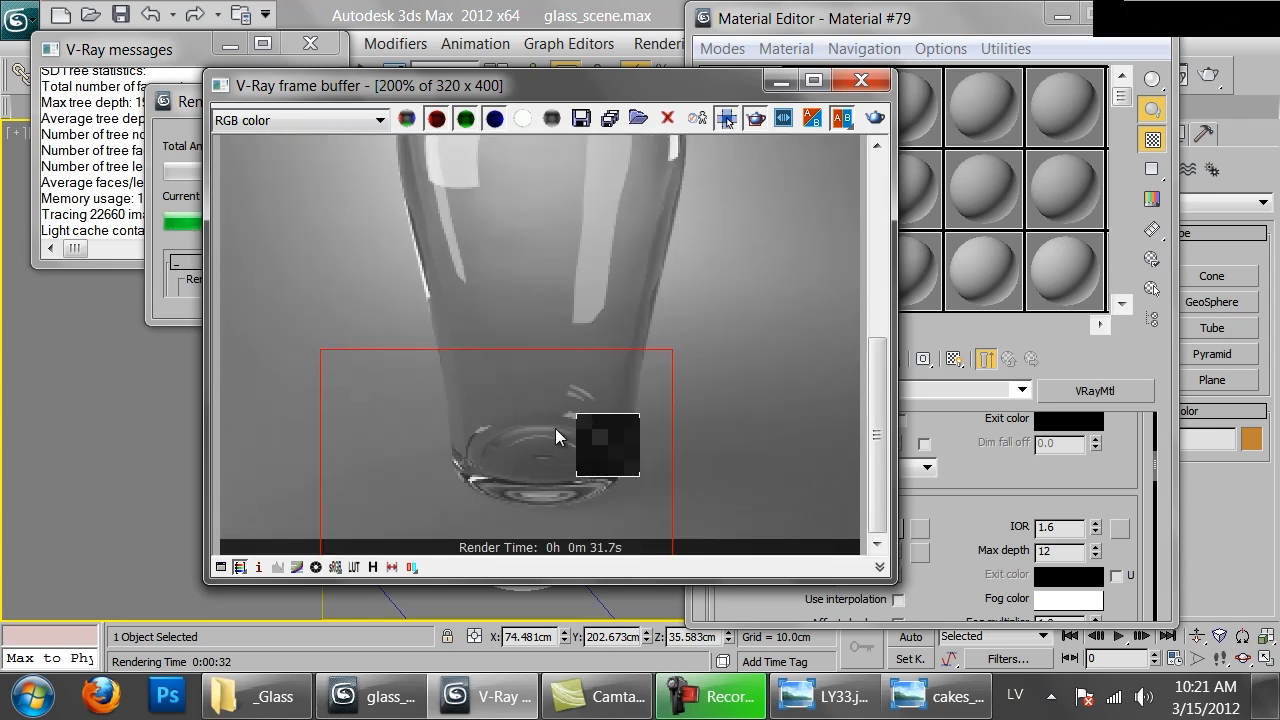
scroll(510, 253, down, 1)
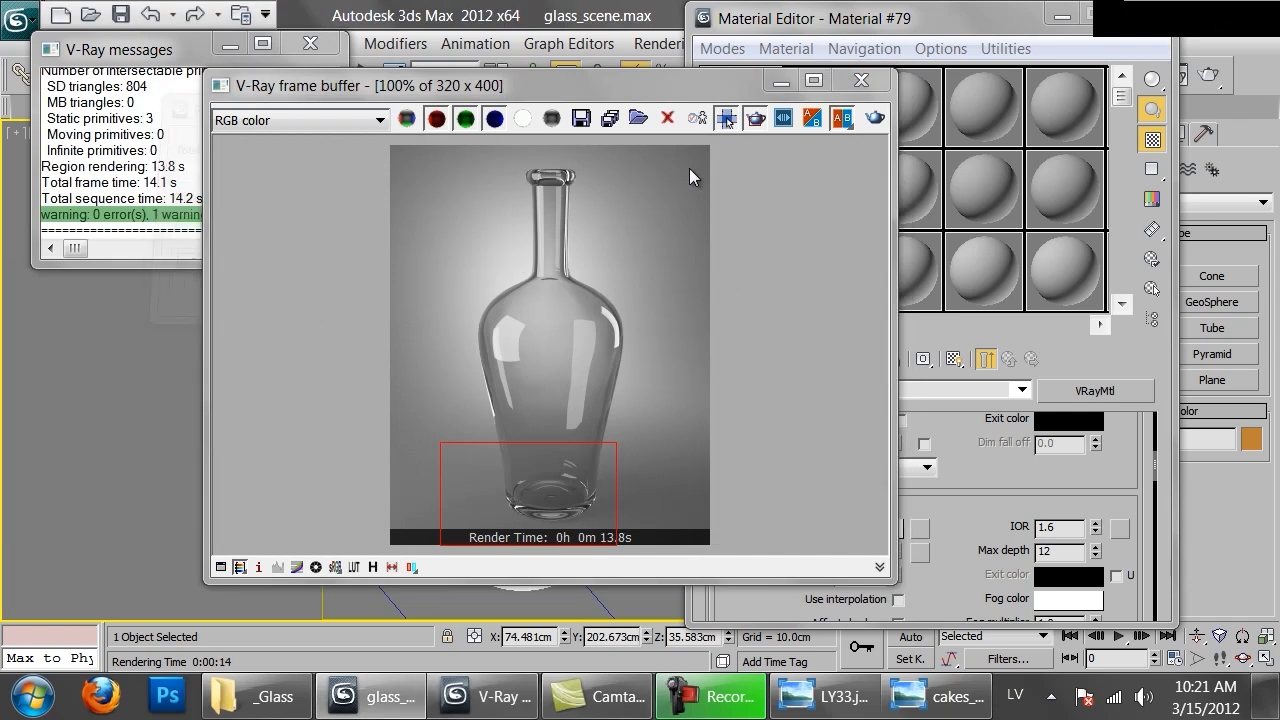
click(757, 120)
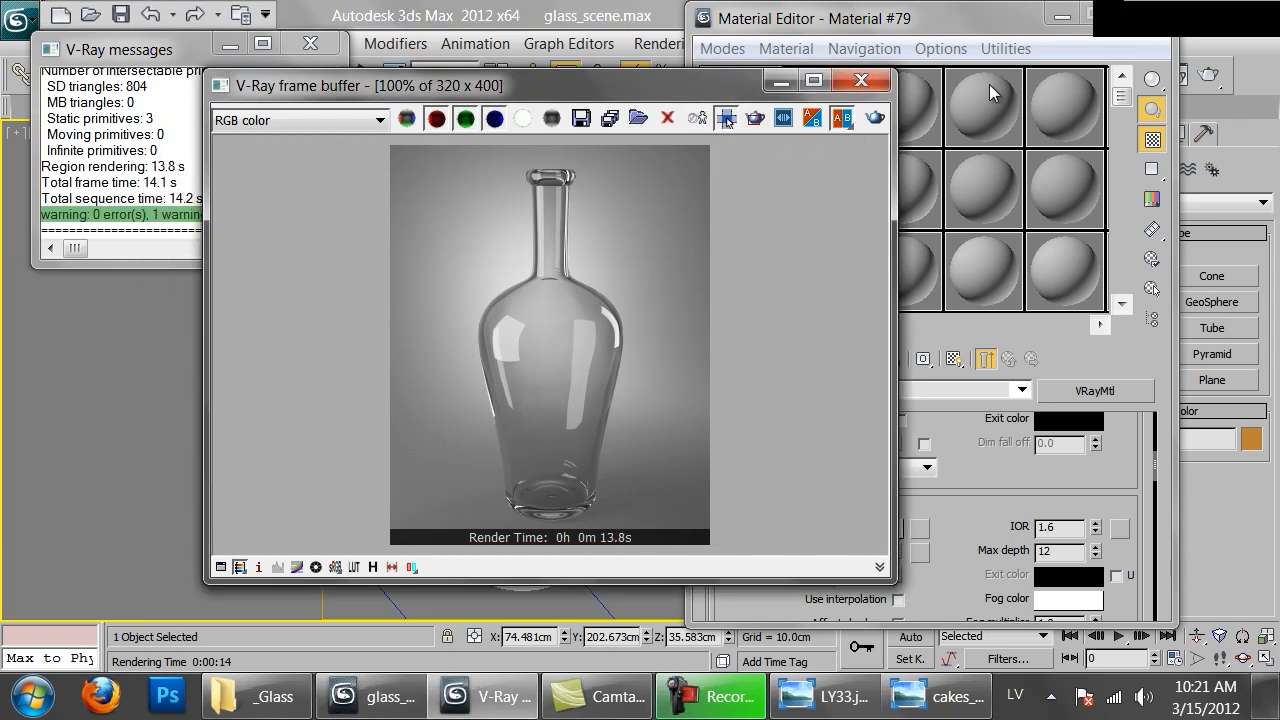
click(861, 80)
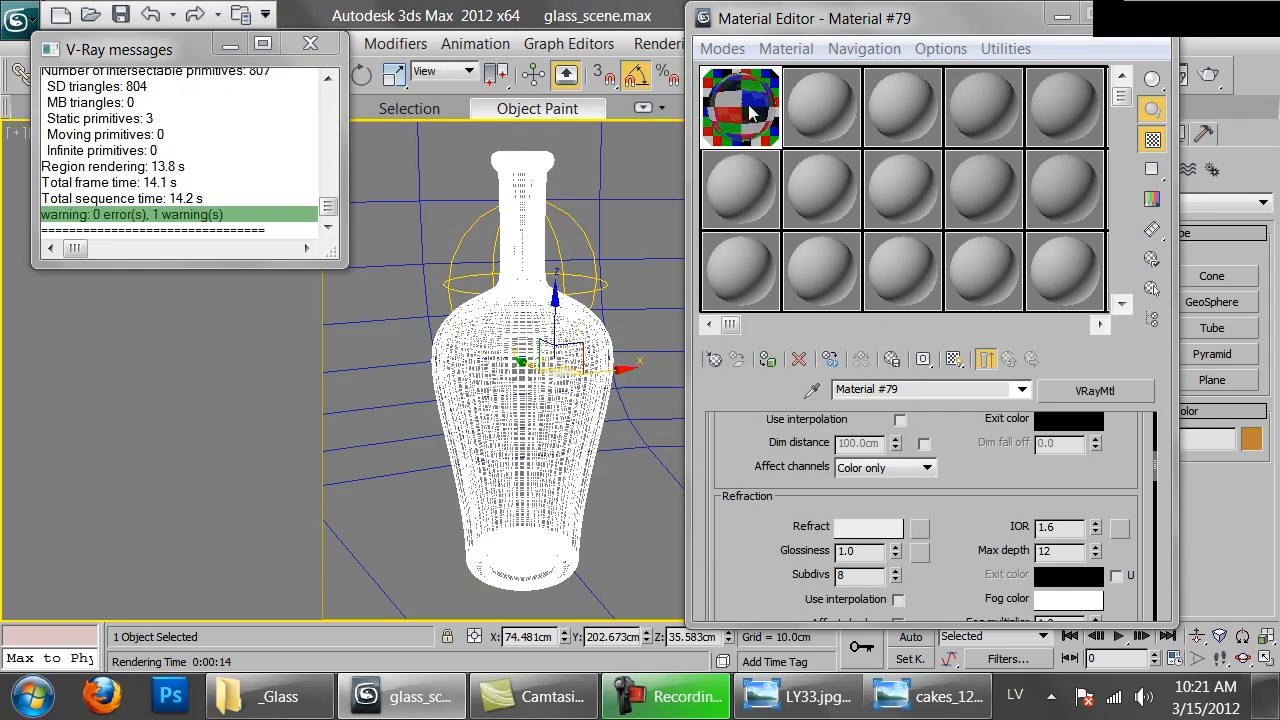
Rename the material as Glass and copy it to the second sample slot.
click(940, 390)
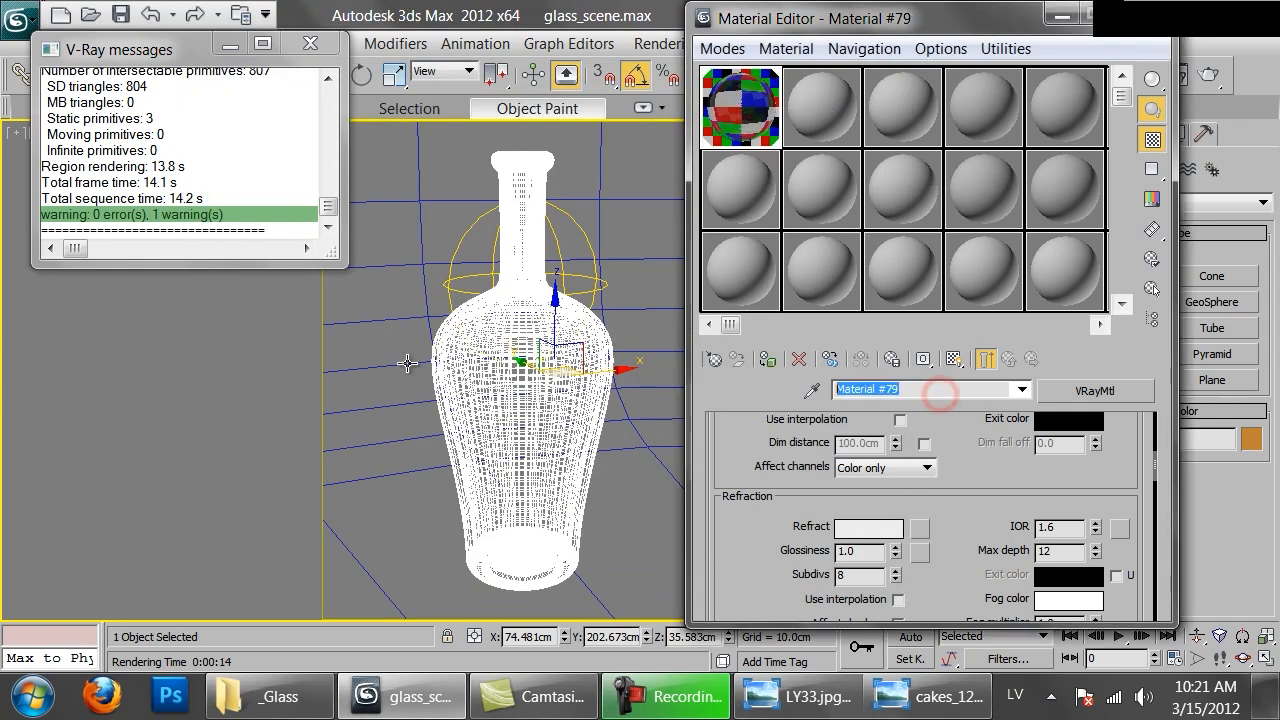
text(Glass)
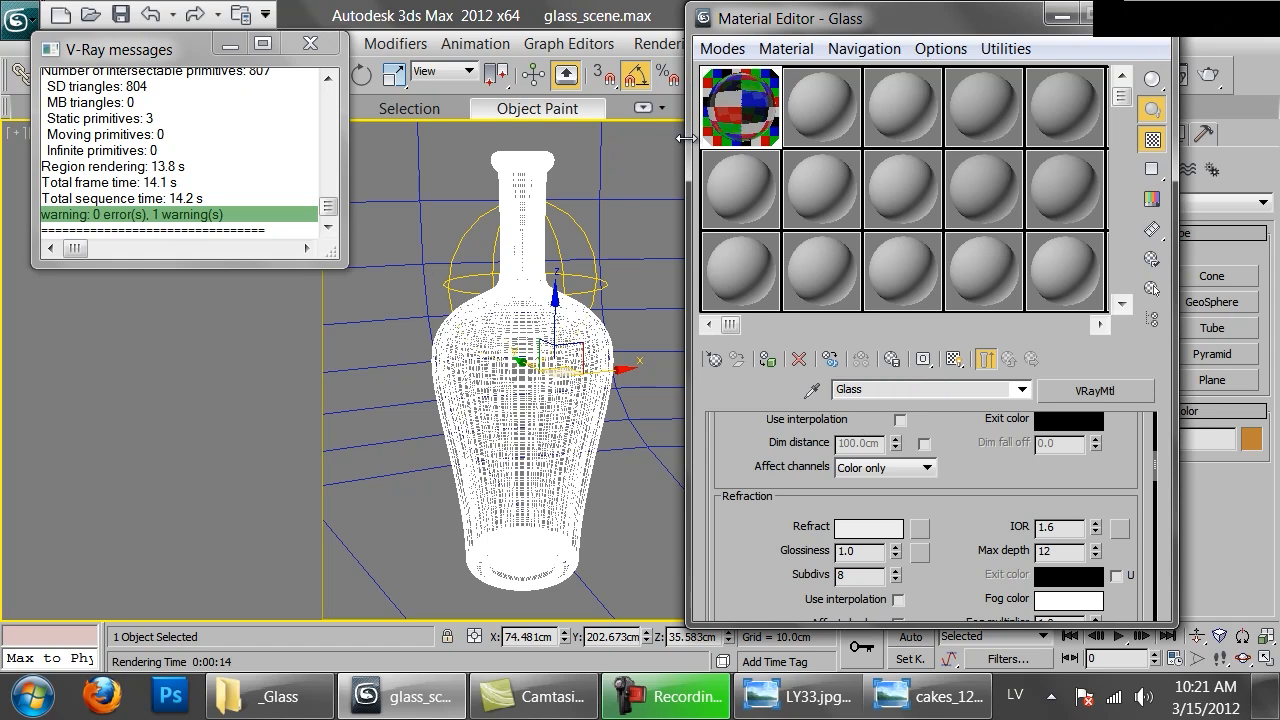
drag(834, 123, 829, 122)
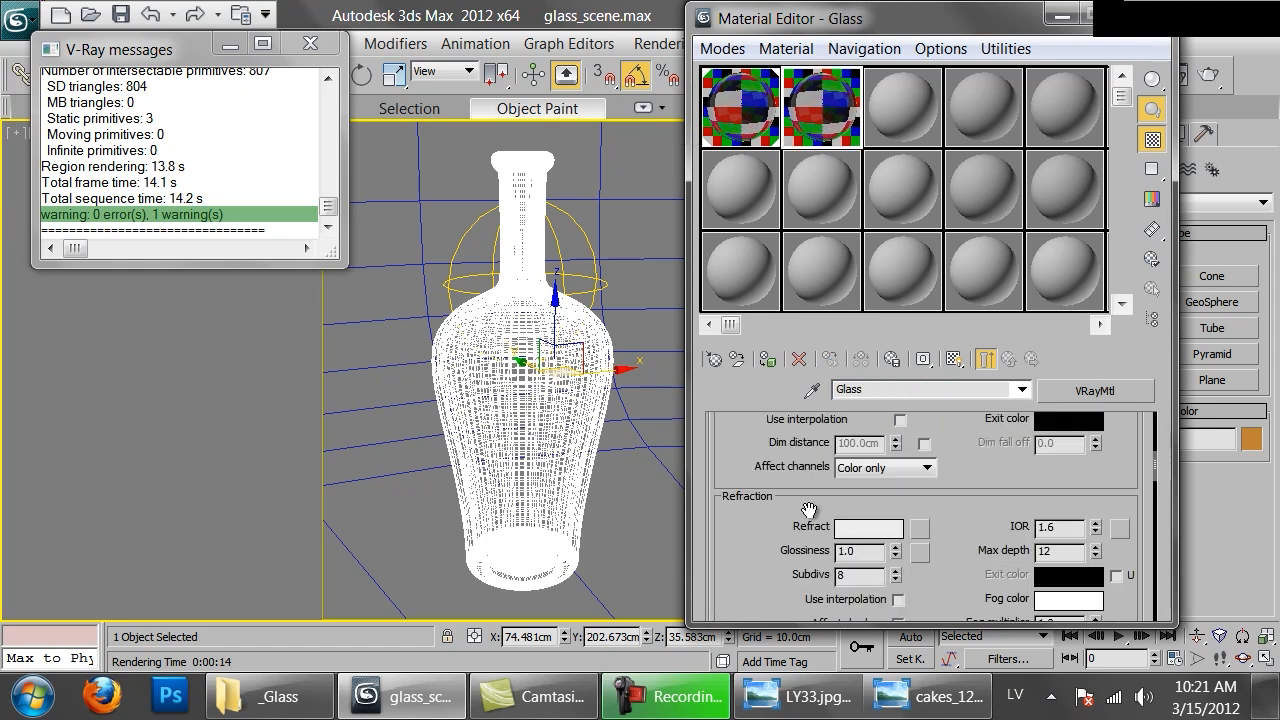
Set the refraction glossiness of the copied Glass material to 0.8 and review its reflection settings.
mouse_move(974, 530)
mouse_down()
mouse_move(968, 506)
mouse_move(952, 541)
mouse_up()
double_click(879, 564)
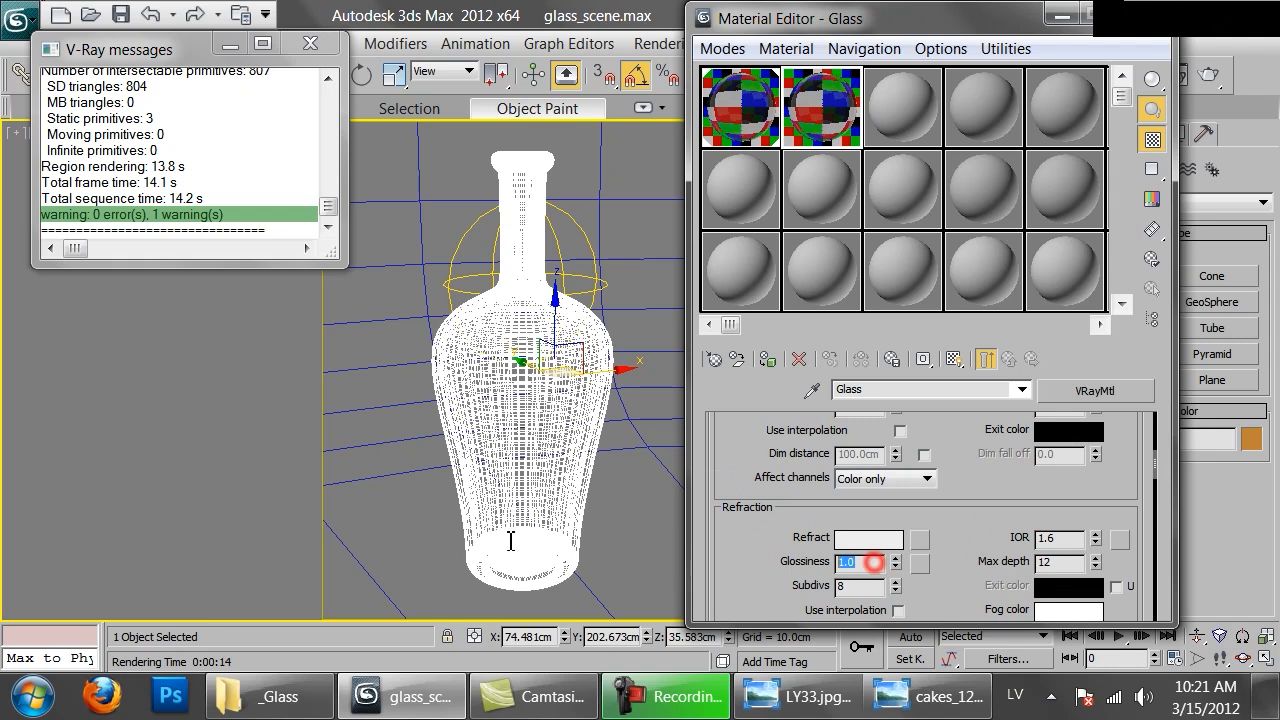
text(.8)
drag(947, 441, 947, 621)
scroll(949, 422, down, 3)
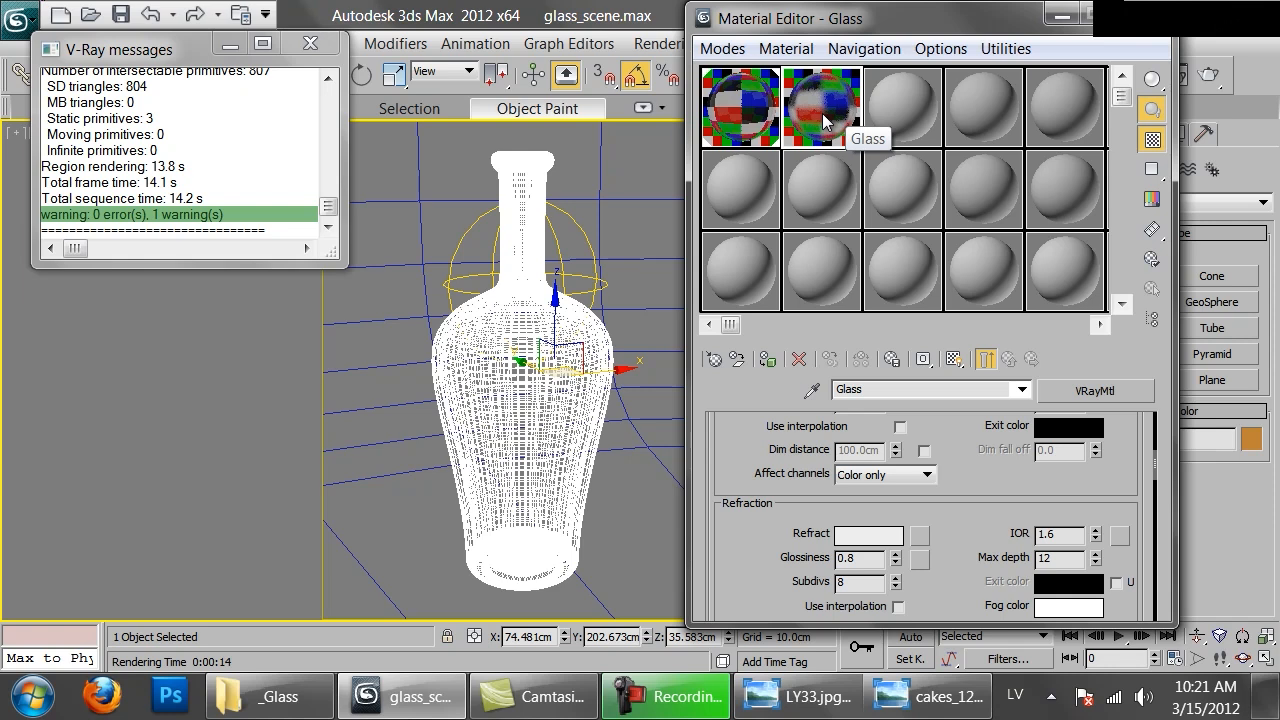
drag(950, 448, 888, 600)
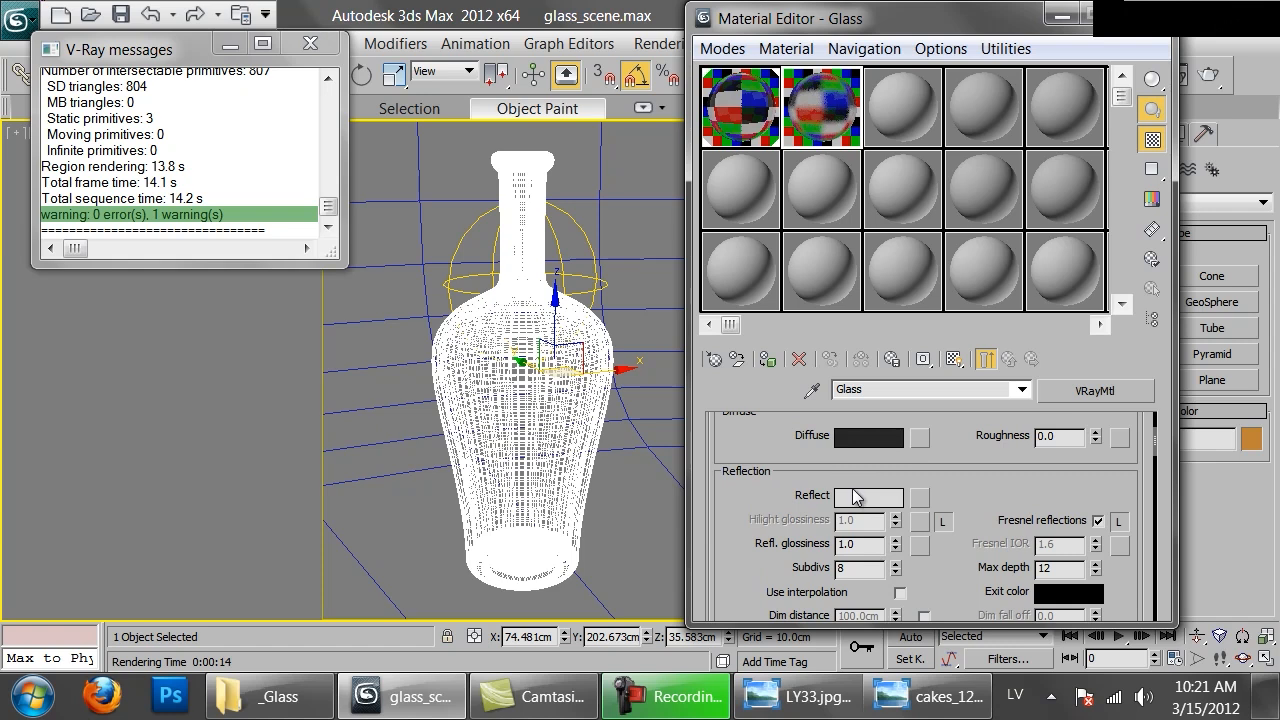
Set the copied glass material's reflection glossiness to 0.7 and inspect its enlarged sample preview.
double_click(860, 543)
text(.8)
key(Return)
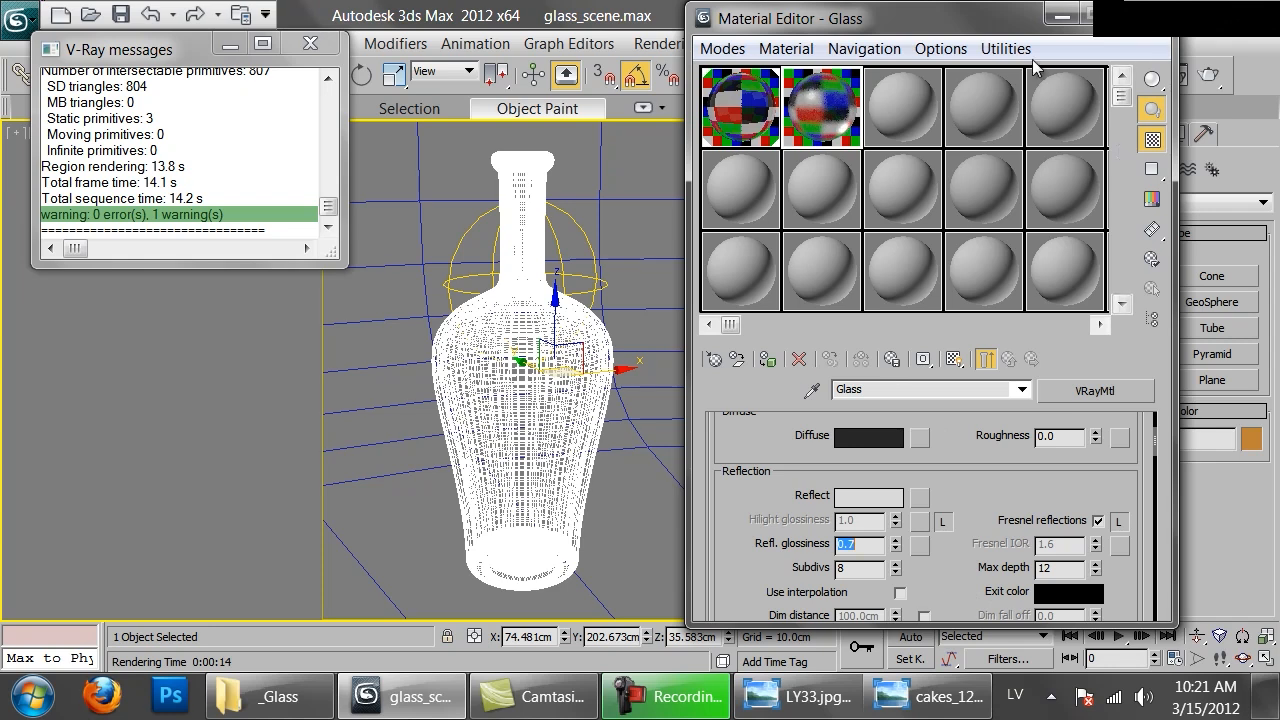
double_click(810, 136)
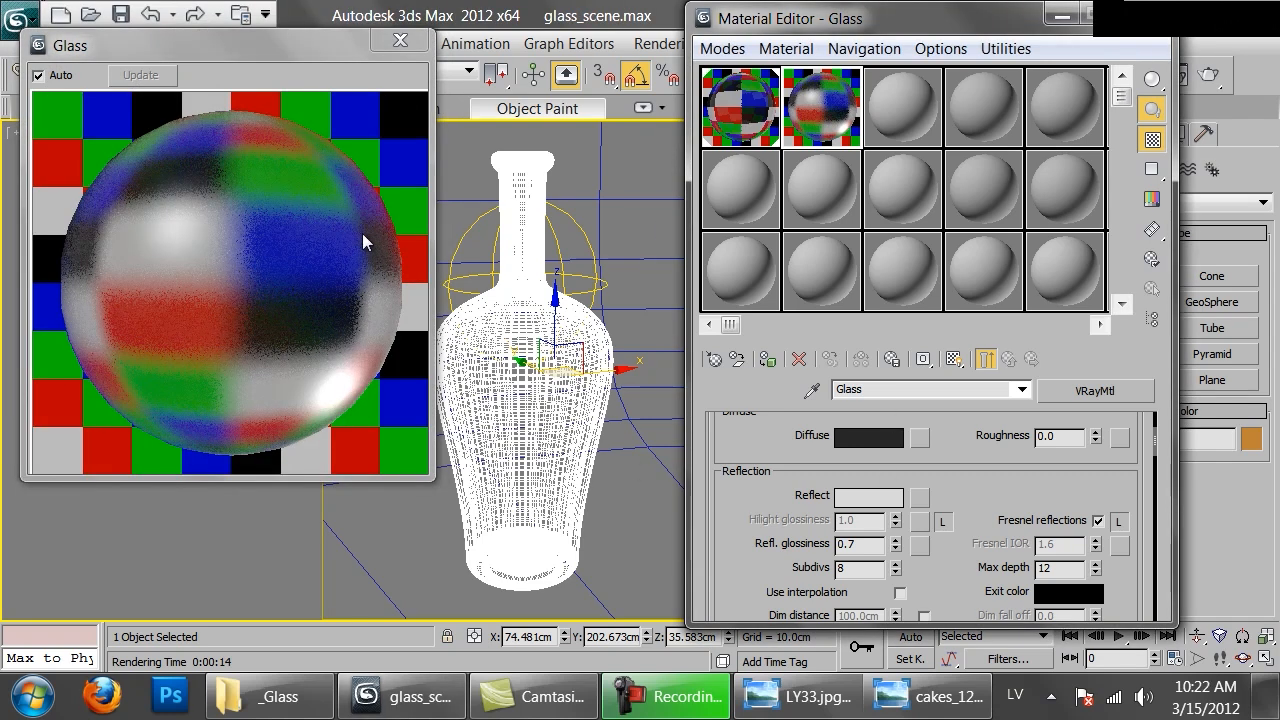
click(399, 40)
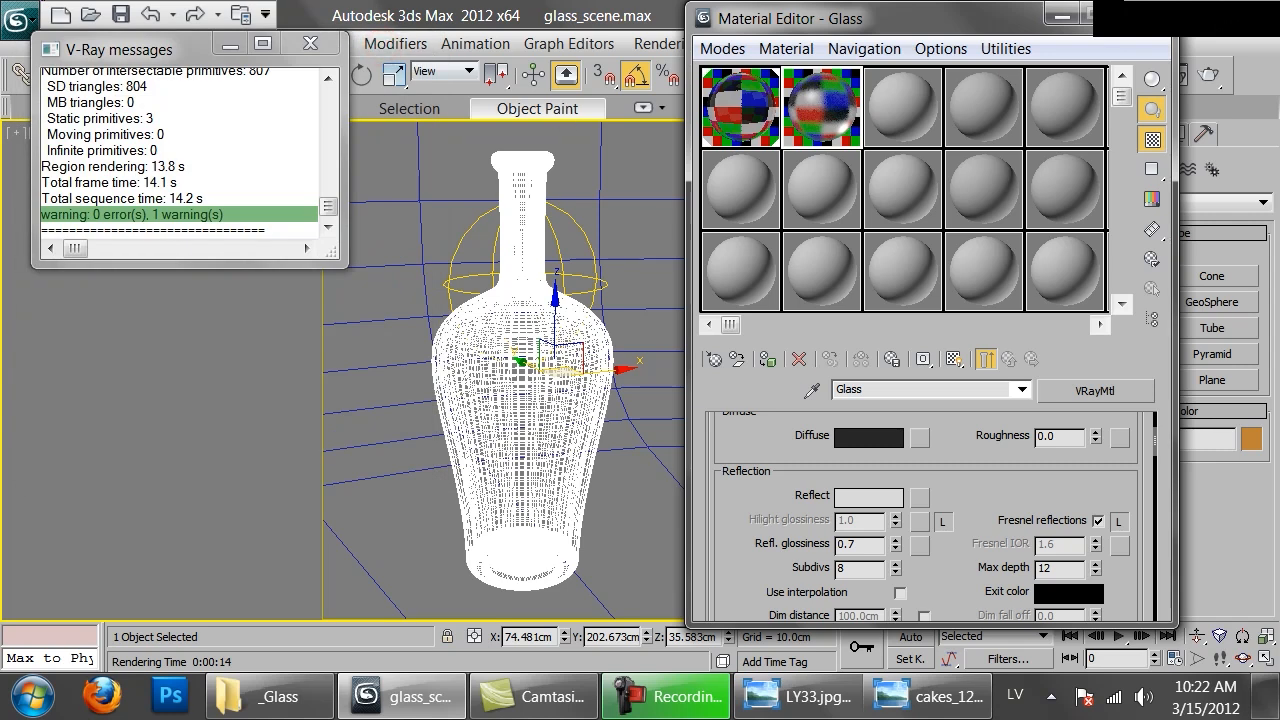
scroll(951, 540, down, 1)
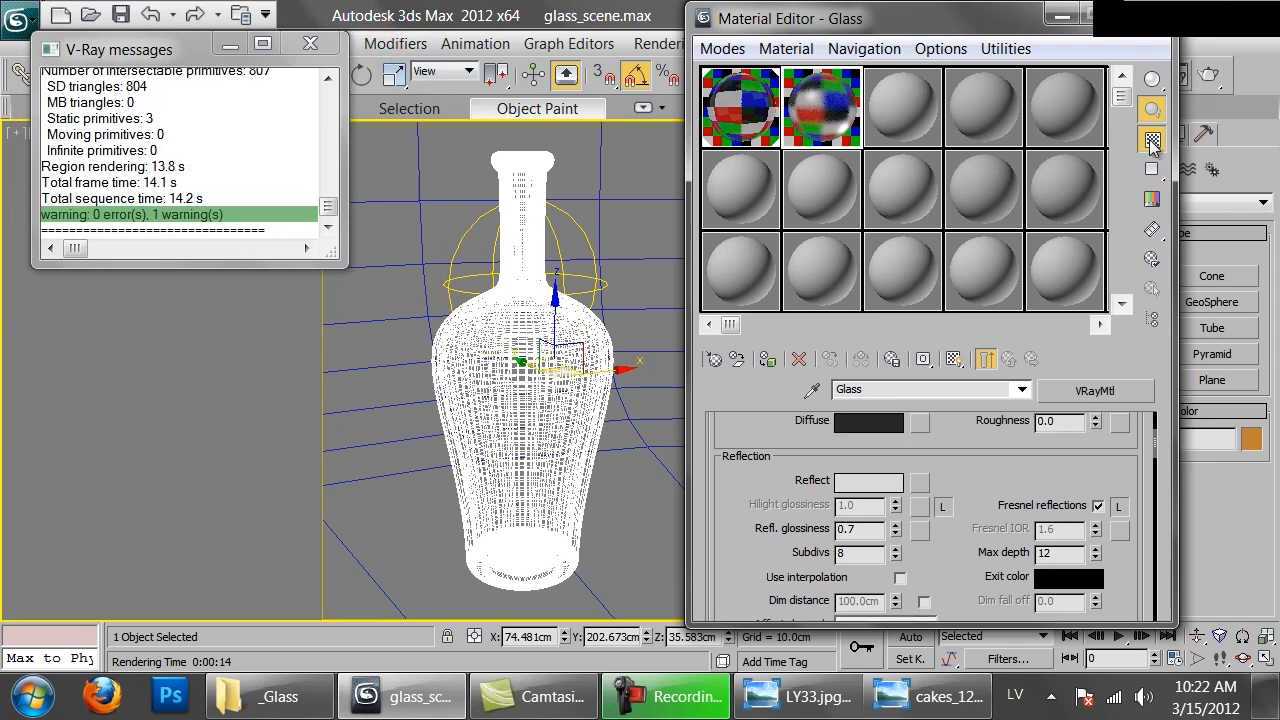
Cancel replacing the existing Glass material in the scene and rename the copied material as Glass_matte.
click(766, 361)
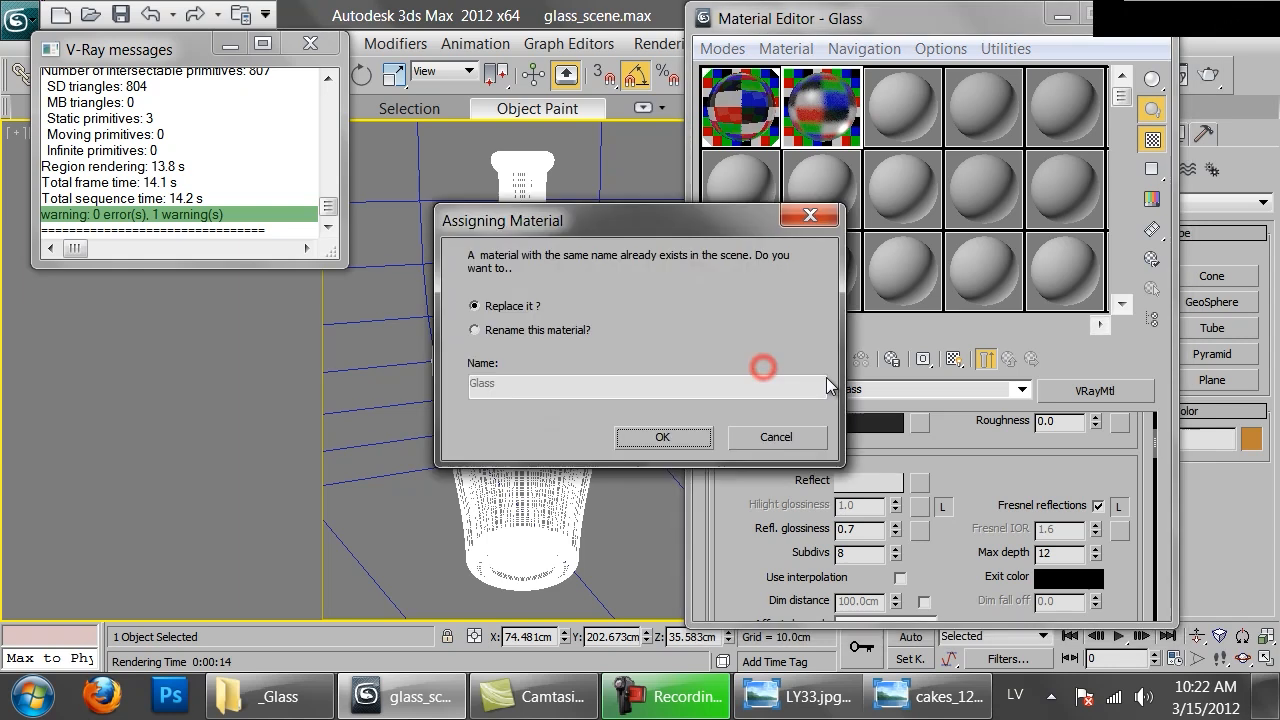
click(774, 435)
click(884, 391)
text(_mas)
text(te)
Set the refraction glossiness of Glass_matte to 0.7.
drag(985, 556, 904, 477)
click(856, 545)
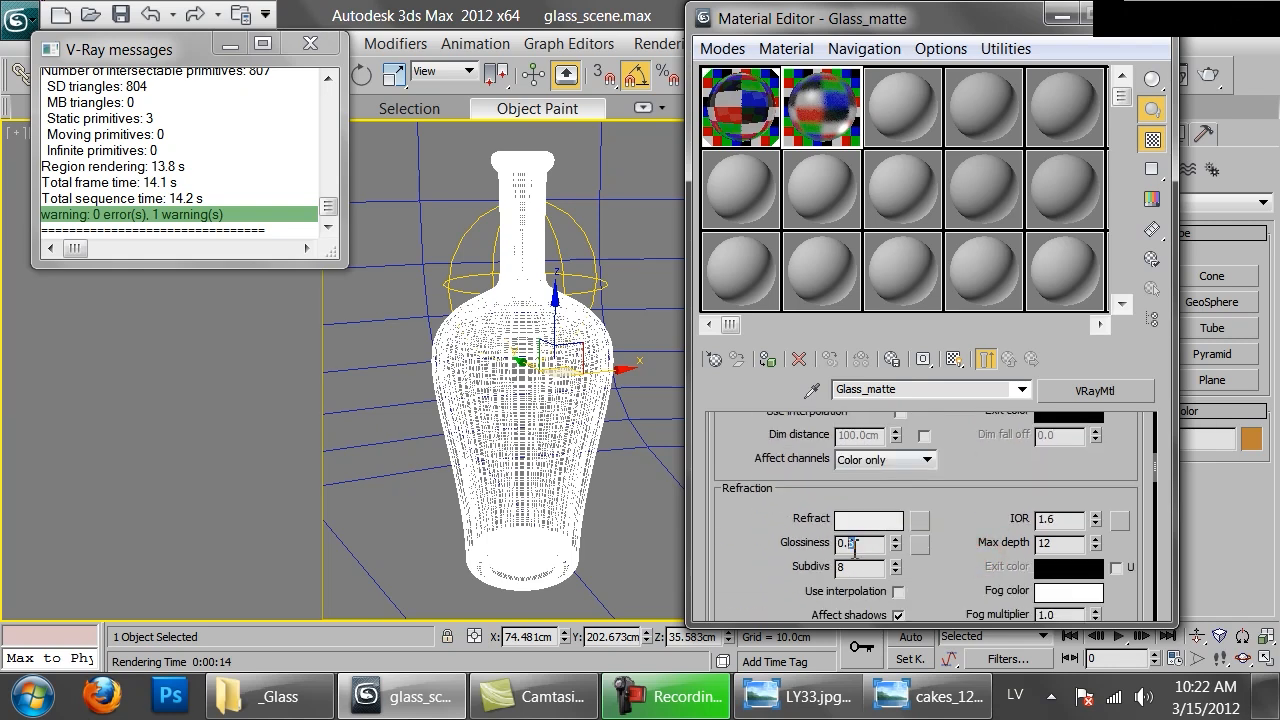
key(Return)
Assign Glass_matte to the selected bottle and render the scene.
click(769, 361)
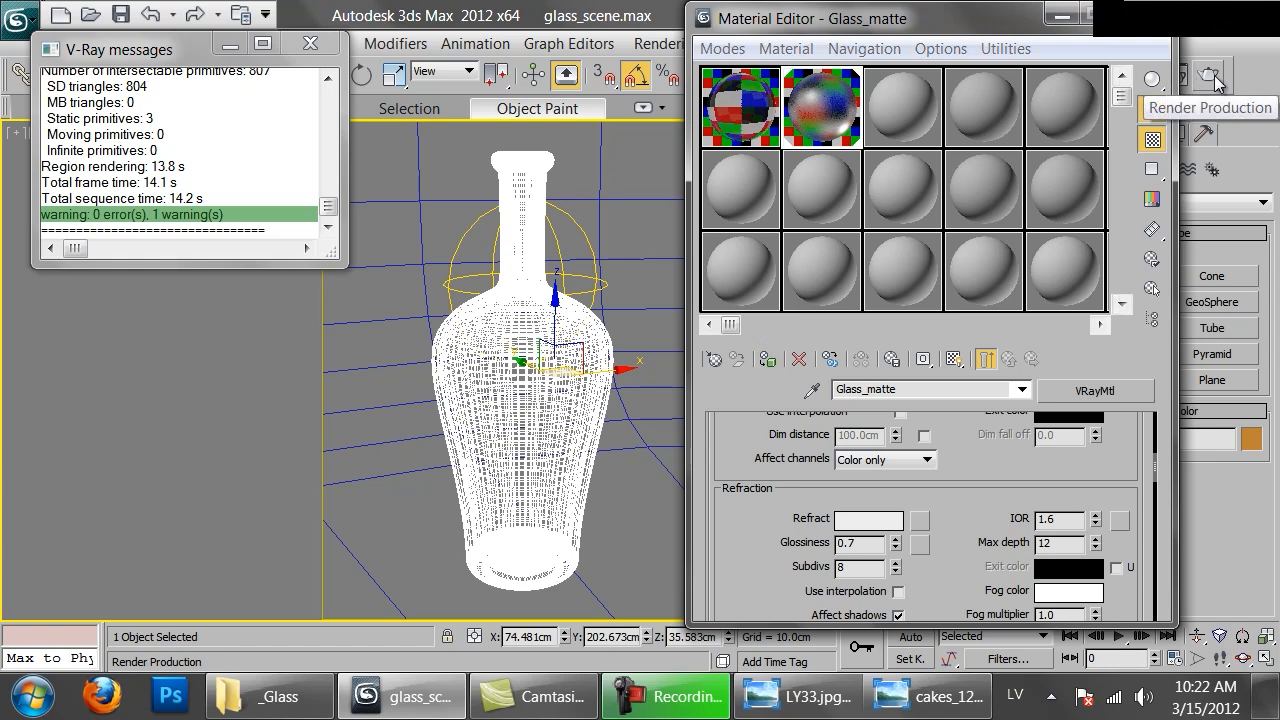
click(1200, 80)
double_click(593, 375)
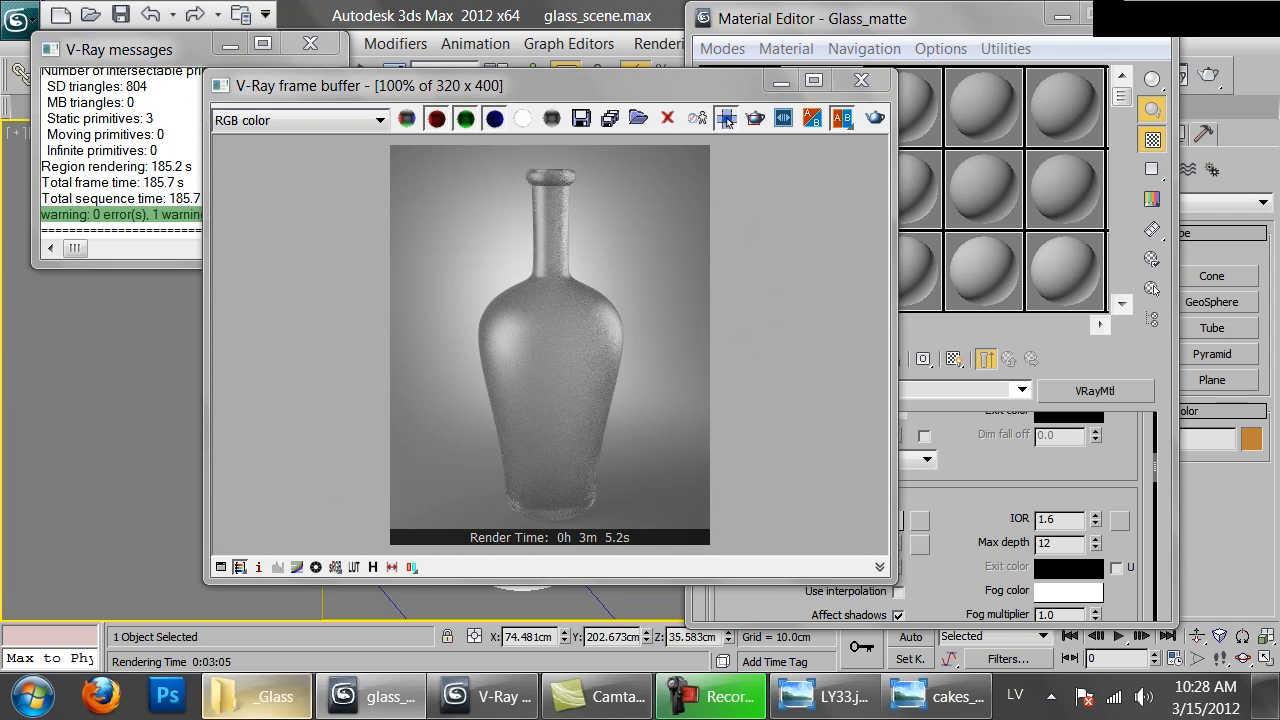
Open frosty.jpg from the _Glass reference folder, compare it with the matte bottle render and review Glass_matte's reflection and refraction settings.
click(255, 696)
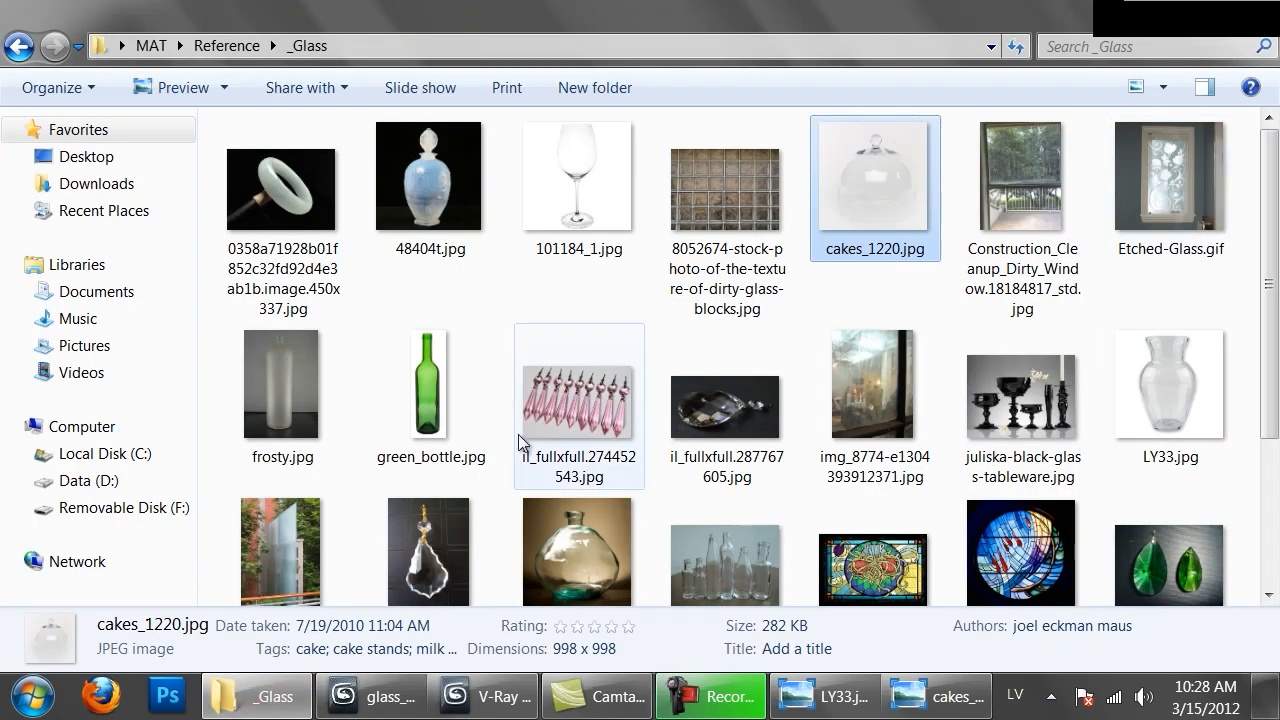
double_click(263, 373)
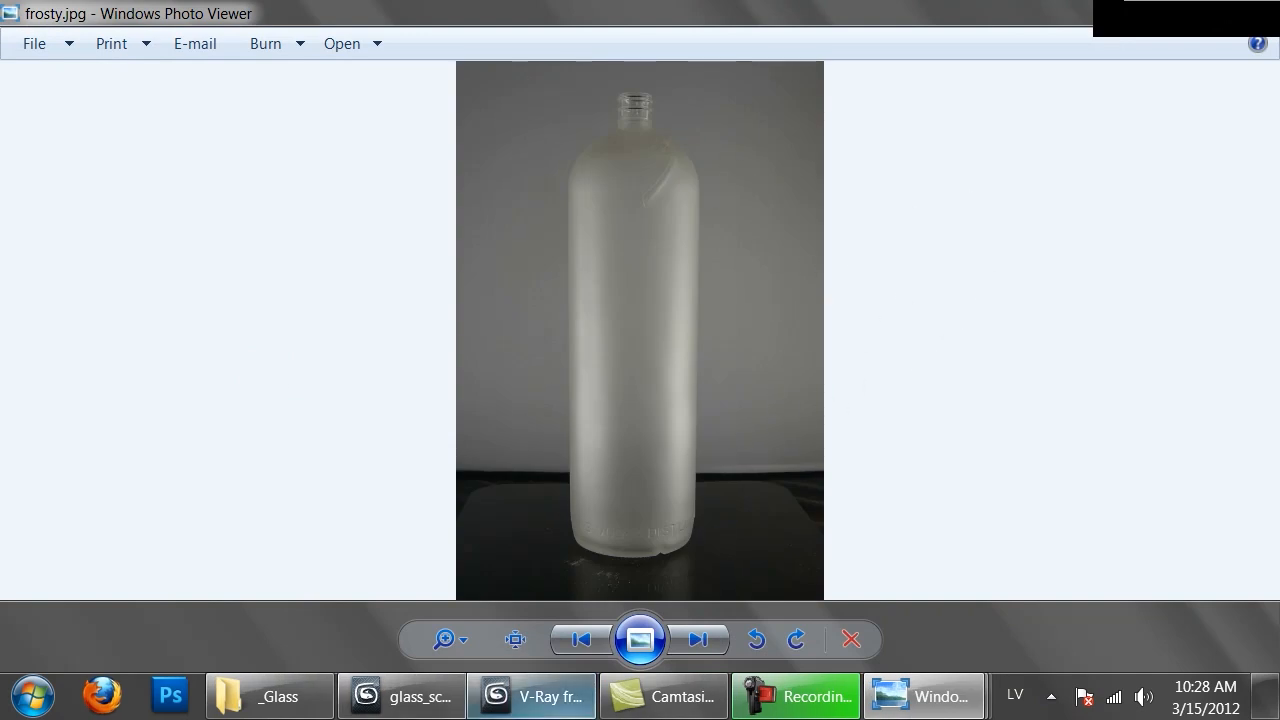
click(540, 696)
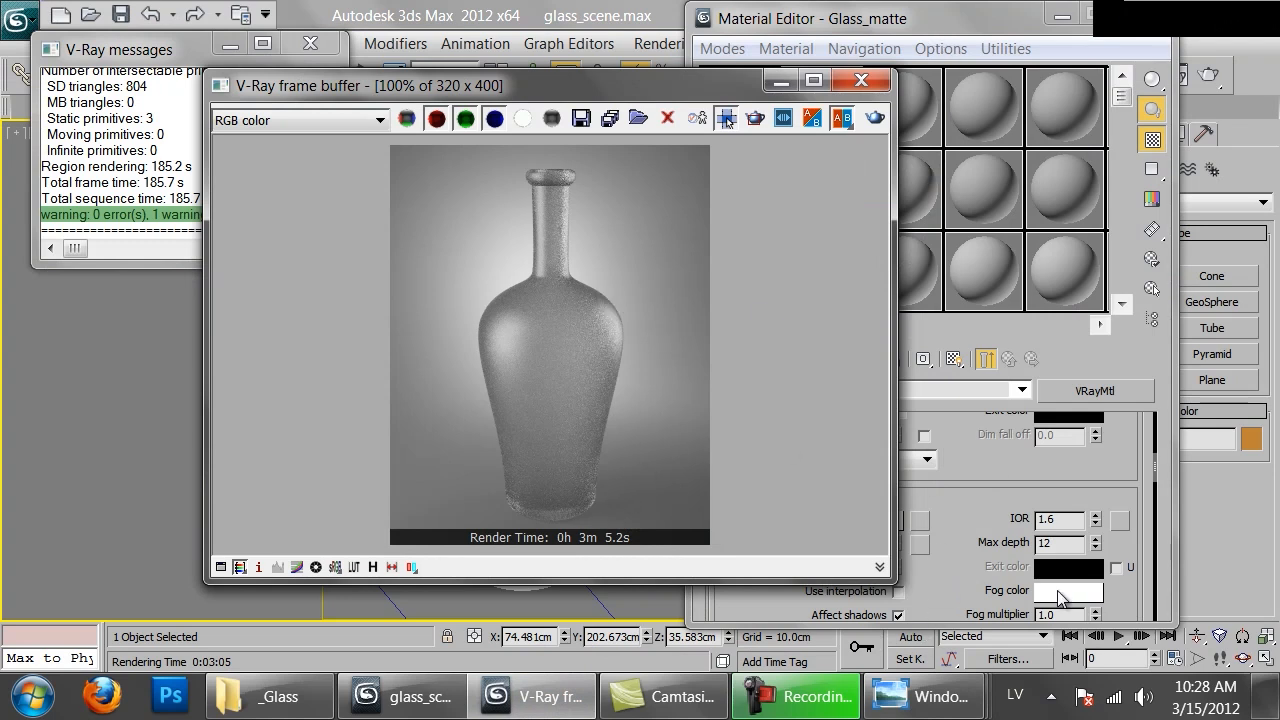
click(957, 580)
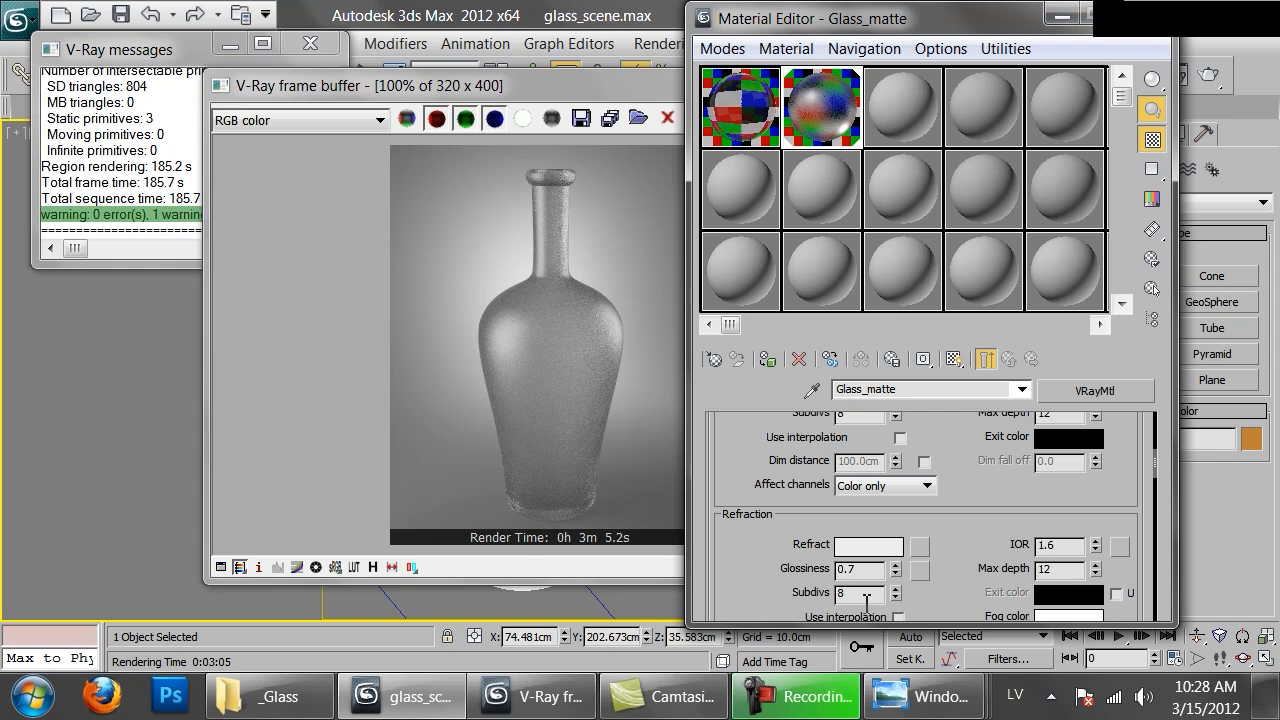
scroll(995, 472, up, 3)
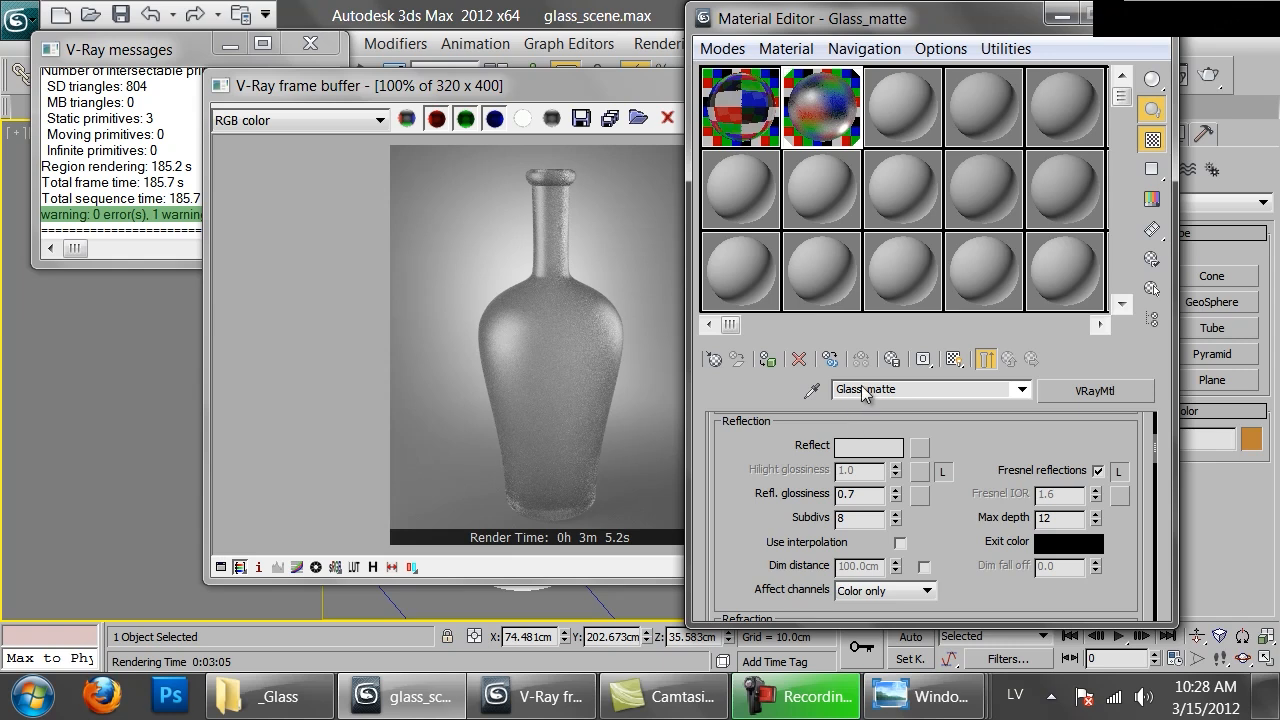
Browse the glass reference images, copy the Glass material to the third sample slot and rename the copy as Glass_green.
click(742, 101)
click(268, 696)
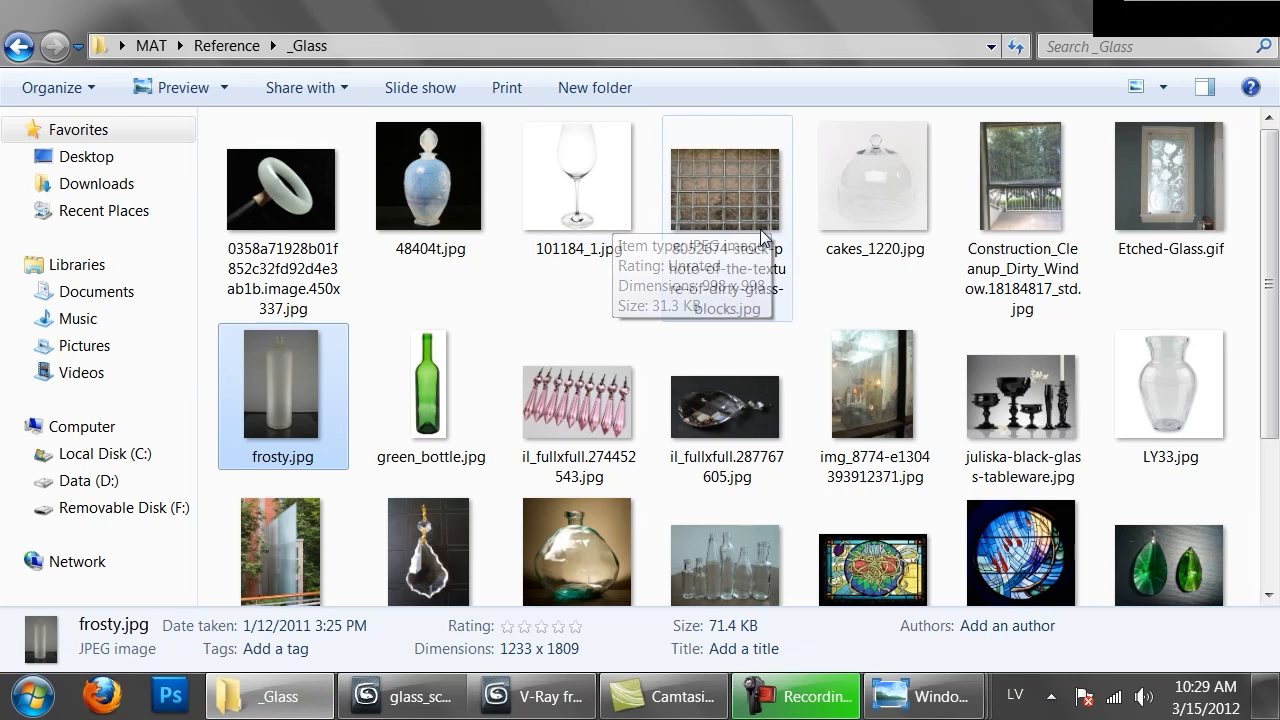
scroll(868, 252, down, 3)
scroll(894, 257, up, 3)
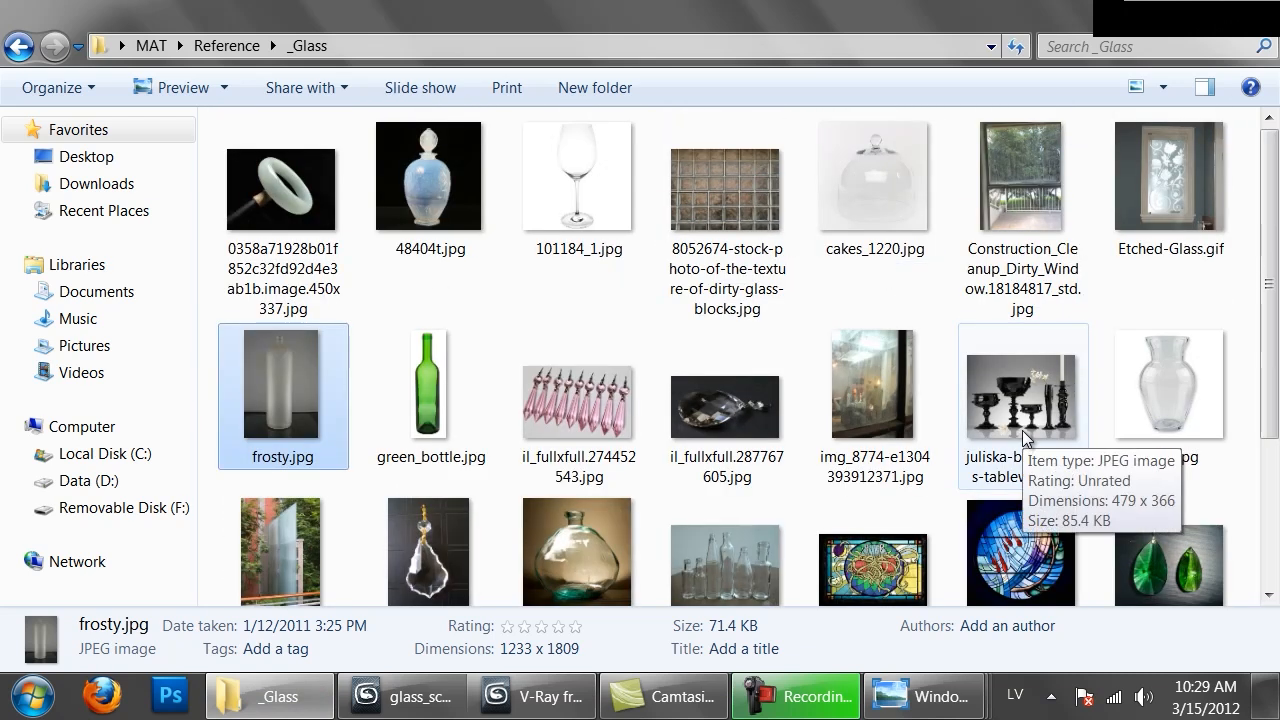
key(alt+Tab)
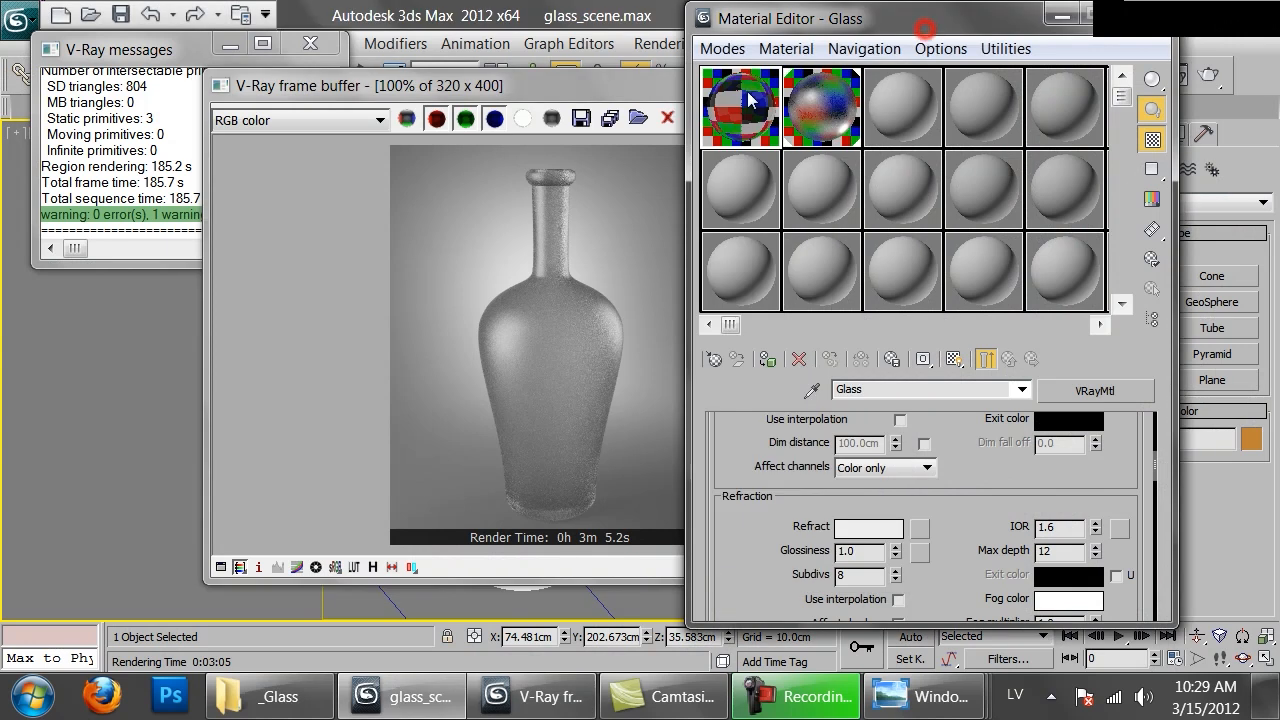
drag(800, 115, 900, 112)
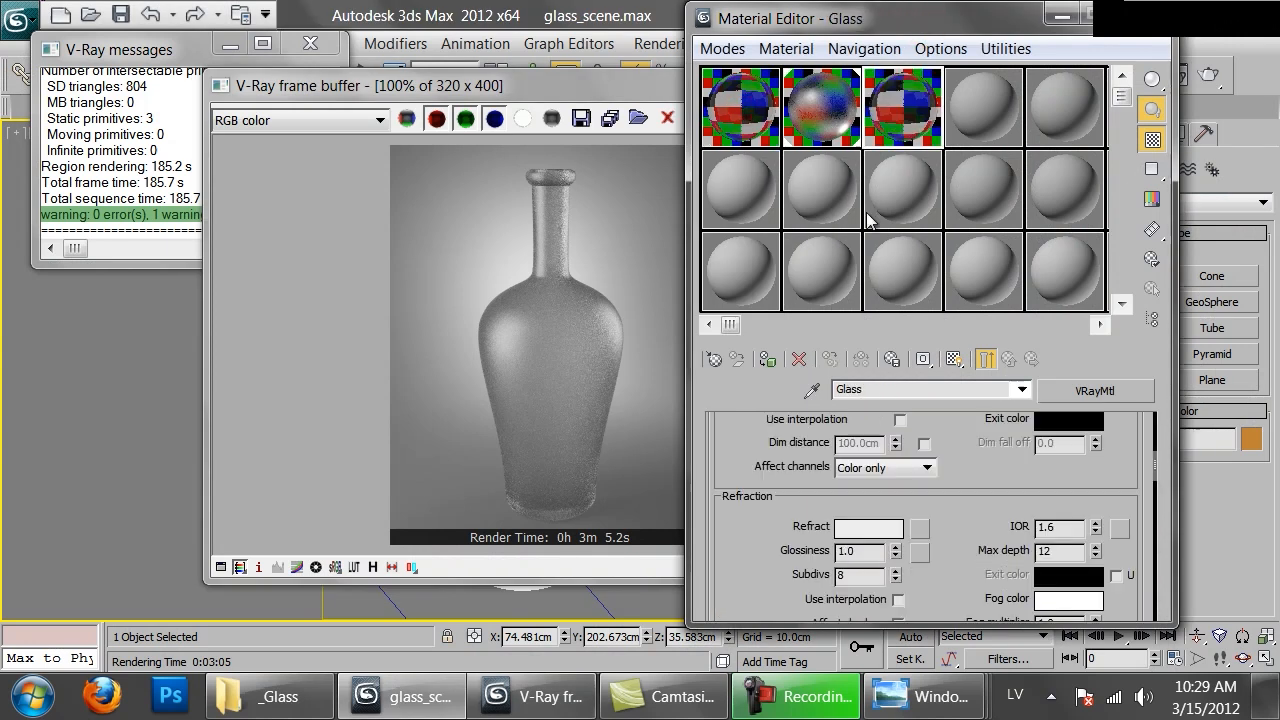
click(912, 390)
text(_green)
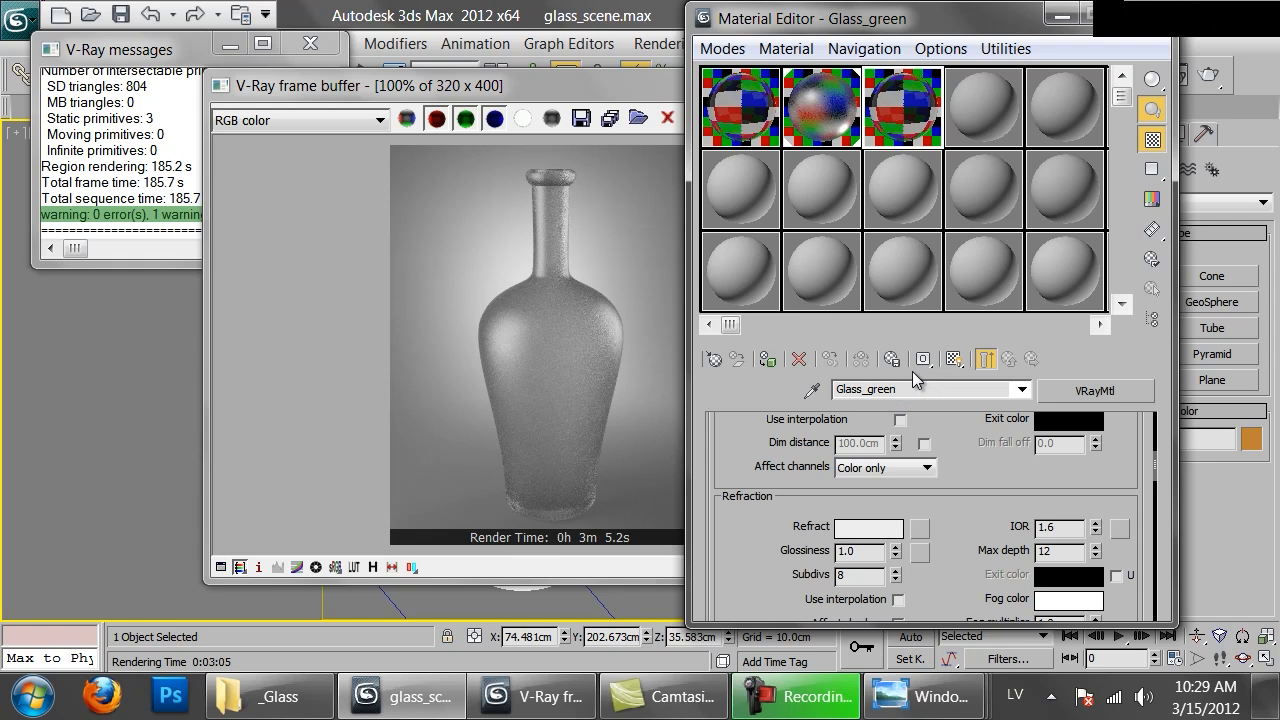
View the green_bottle.jpg reference image, return to 3ds Max and close the V-Ray frame buffer.
click(268, 696)
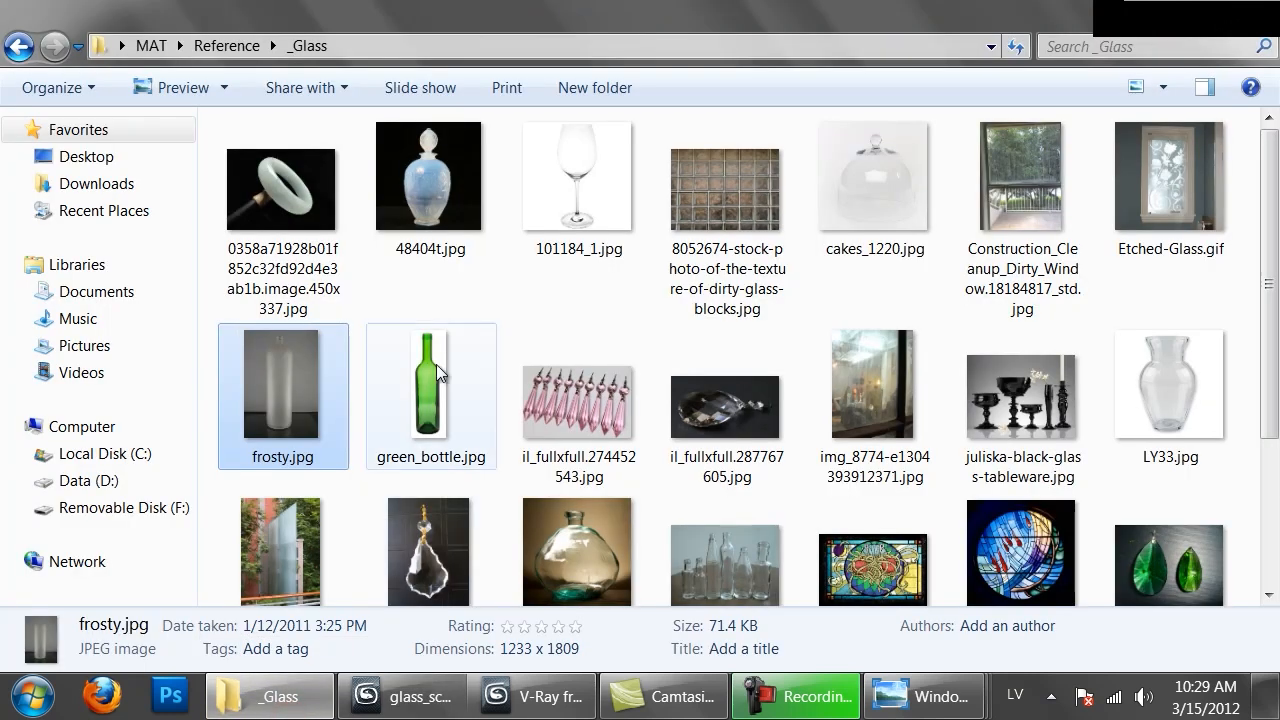
double_click(426, 378)
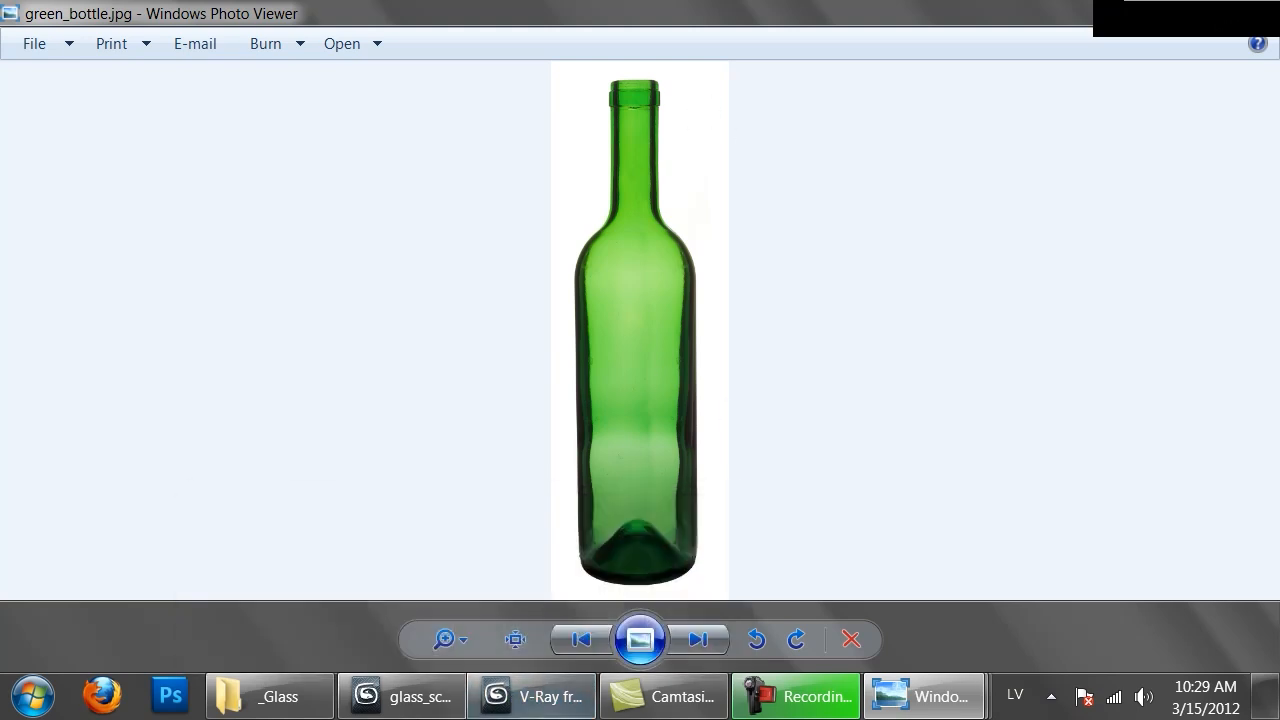
click(530, 700)
click(861, 80)
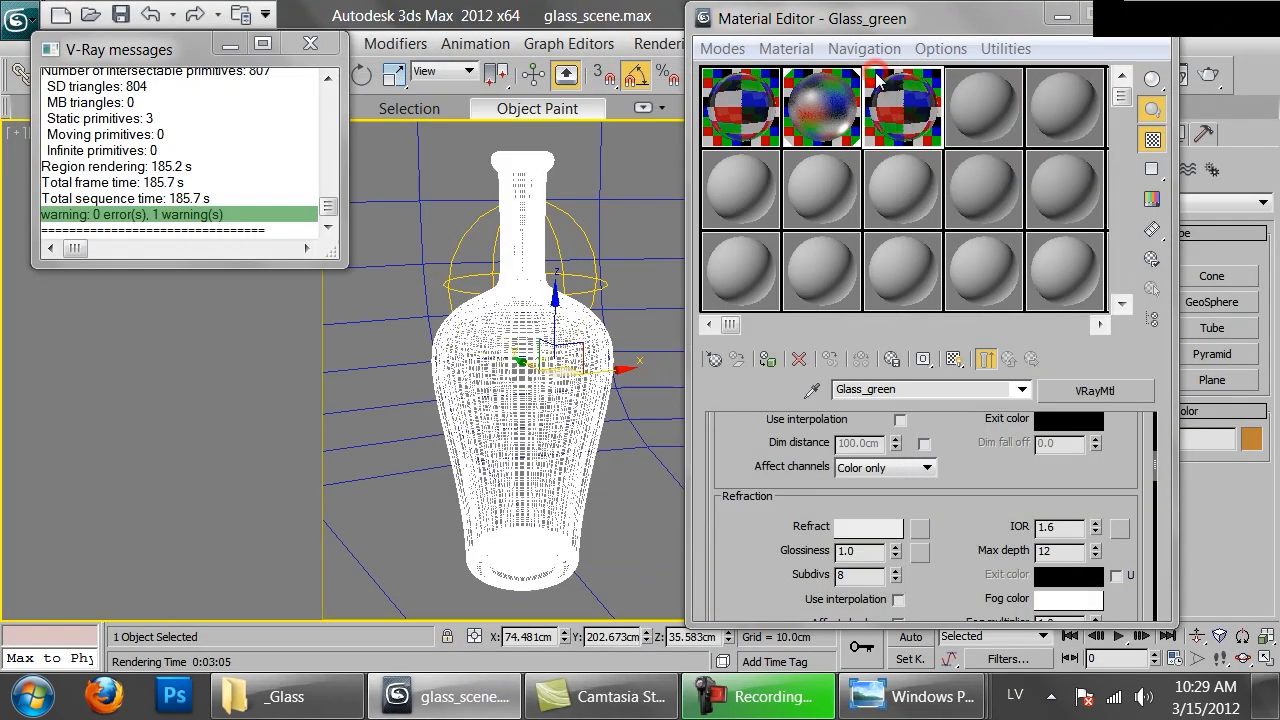
Set Glass_green's refraction fog color to a green with hue 68, saturation 245 and value 180.
drag(960, 600, 1060, 567)
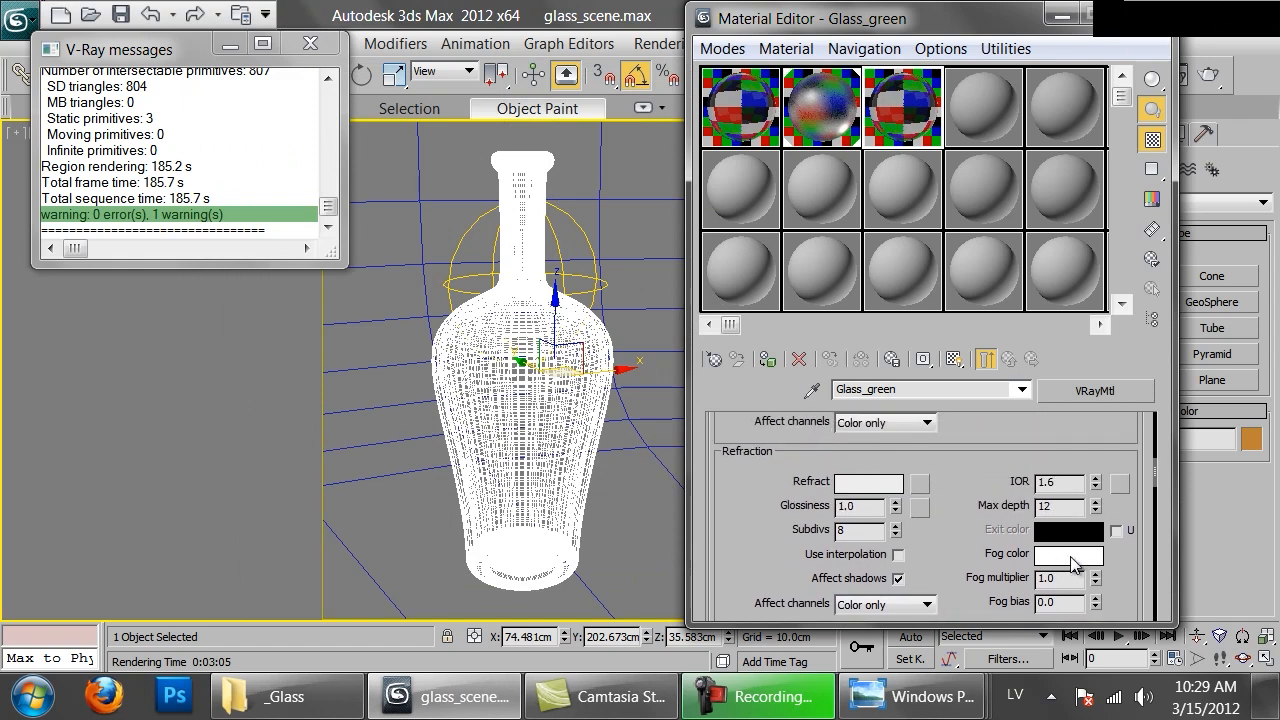
click(1042, 554)
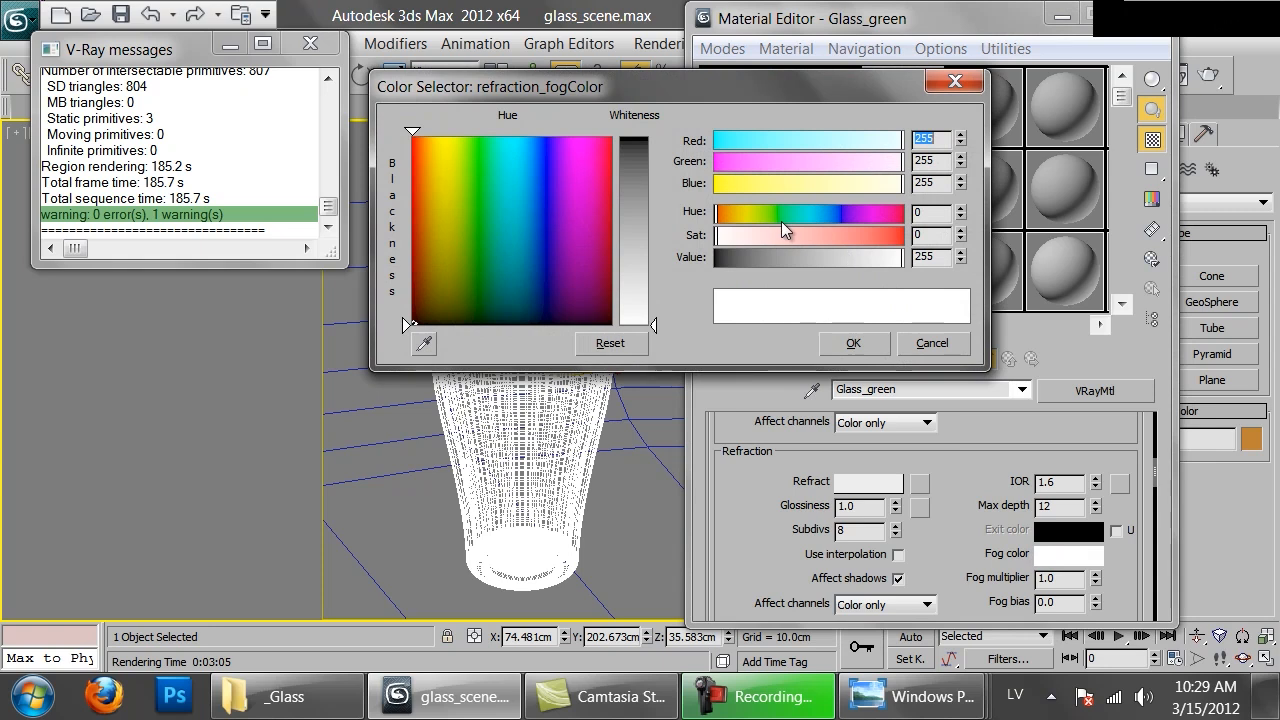
click(769, 214)
mouse_move(799, 231)
mouse_down()
mouse_move(897, 242)
mouse_move(894, 257)
mouse_move(886, 243)
mouse_up()
click(763, 212)
click(771, 214)
click(768, 214)
click(895, 235)
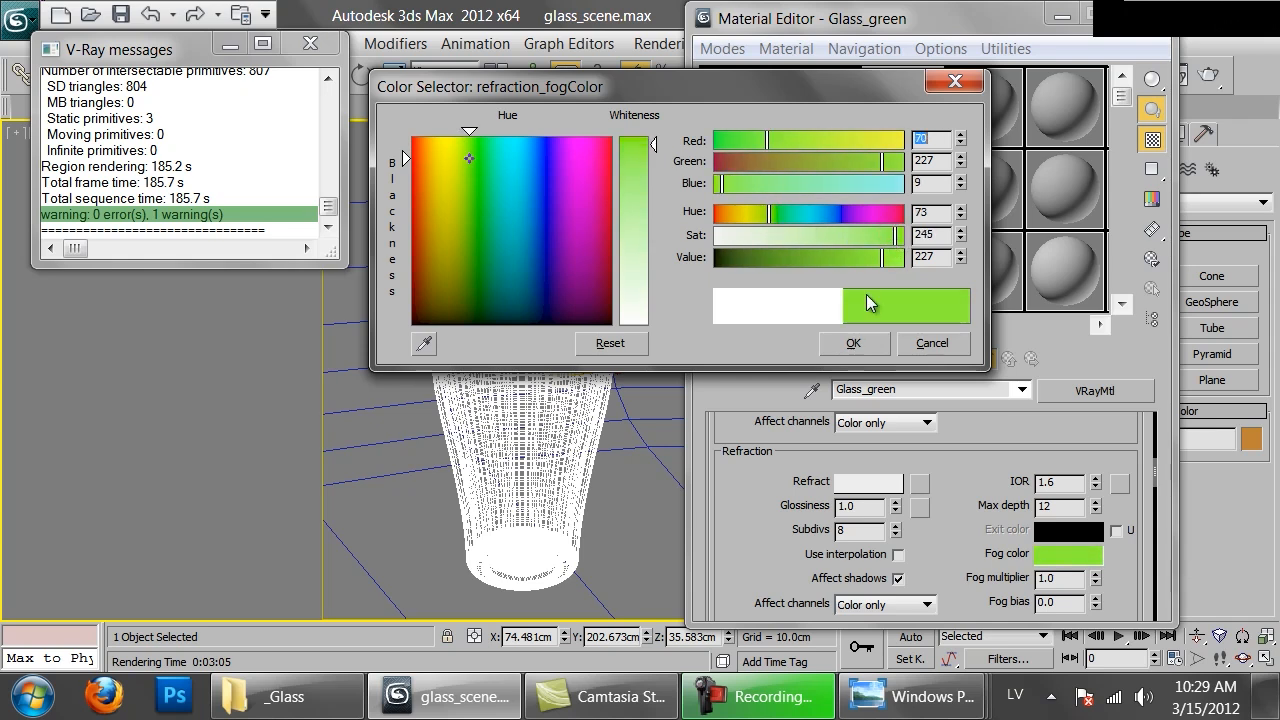
drag(882, 257, 848, 262)
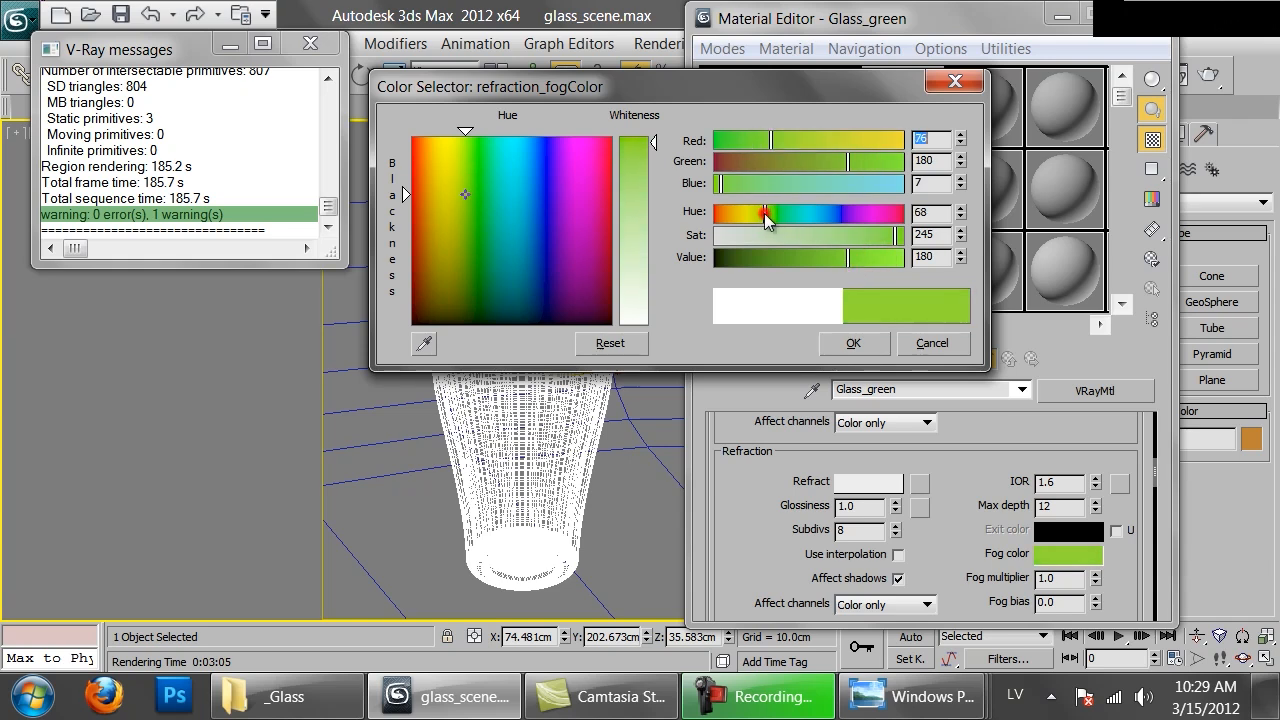
click(852, 343)
Assign Glass_green to the bottle and render the scene.
click(768, 360)
click(1210, 79)
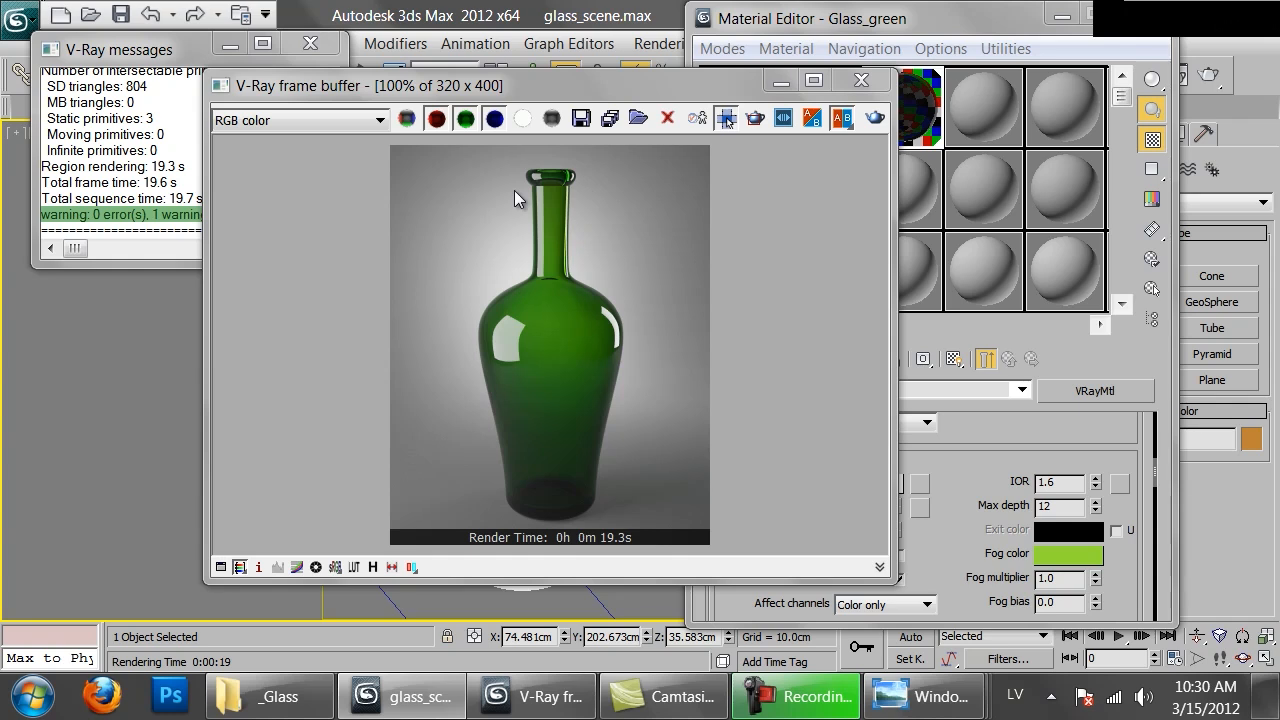
Compare the green bottle render with the StrassCrystalPeardropGreen.JPG and green_bottle.jpg reference images.
click(285, 700)
scroll(1114, 557, down, 2)
double_click(1114, 557)
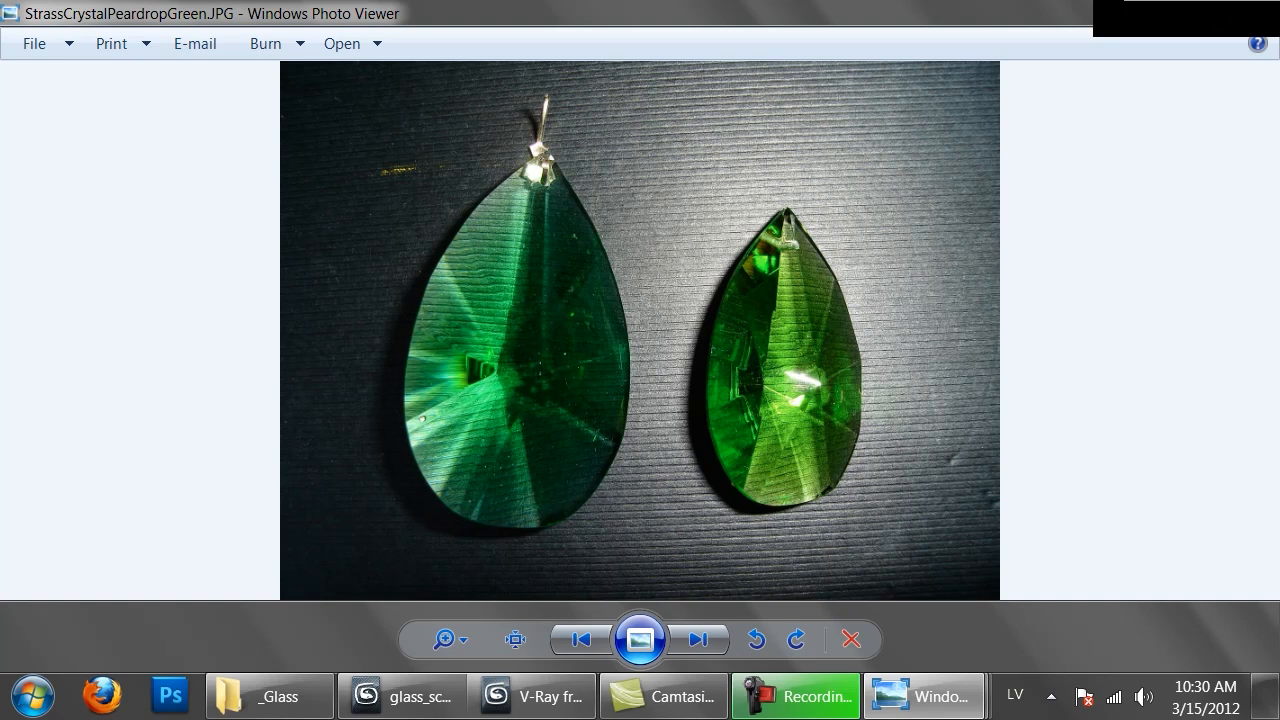
key(alt+F4)
click(540, 696)
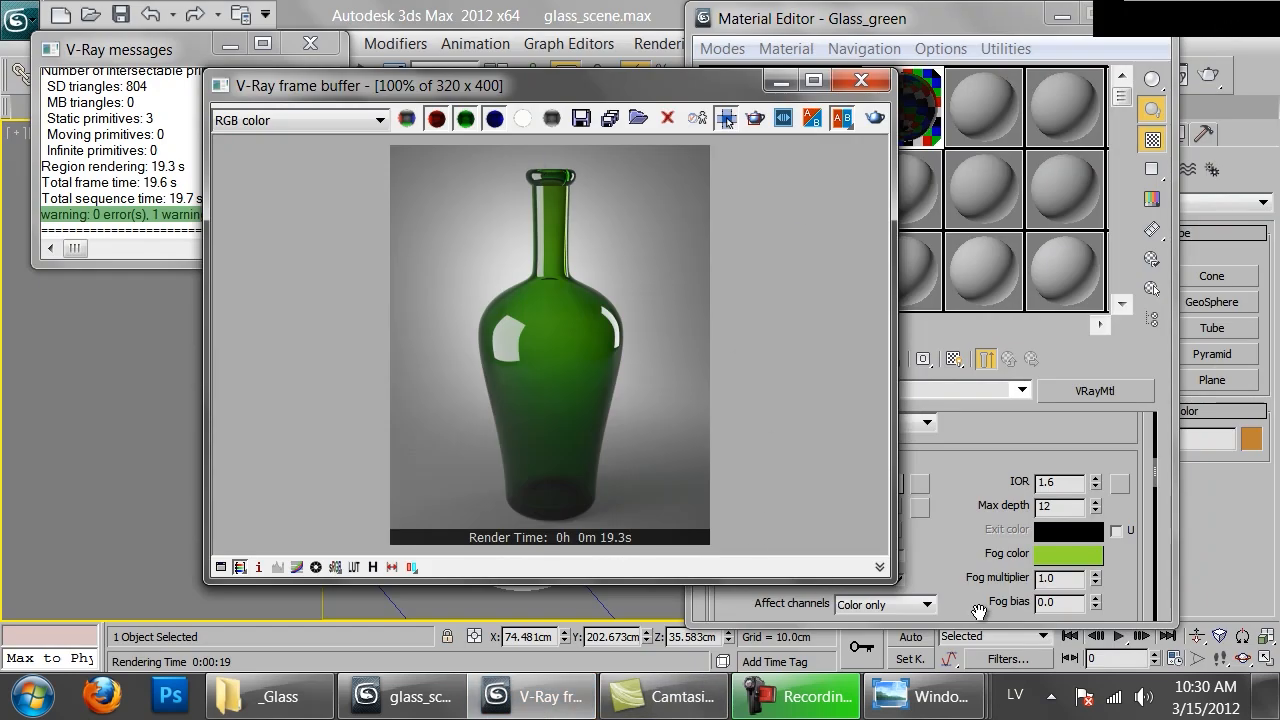
click(276, 700)
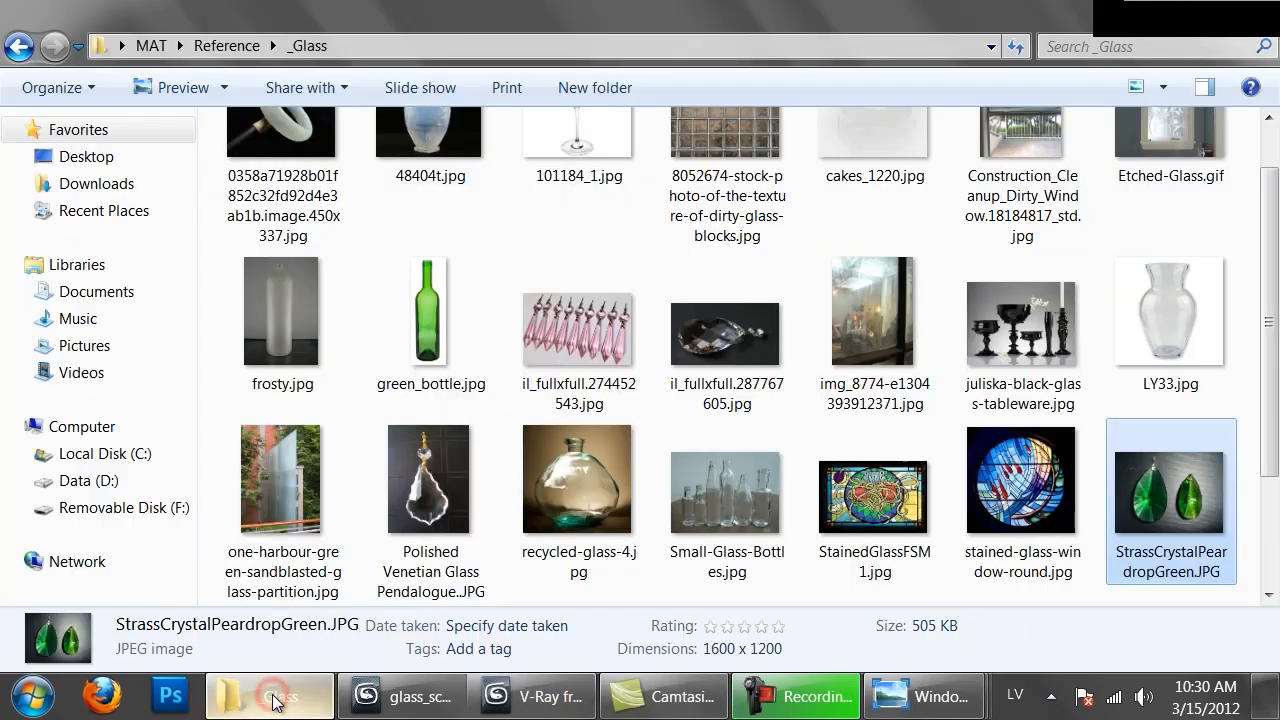
double_click(439, 336)
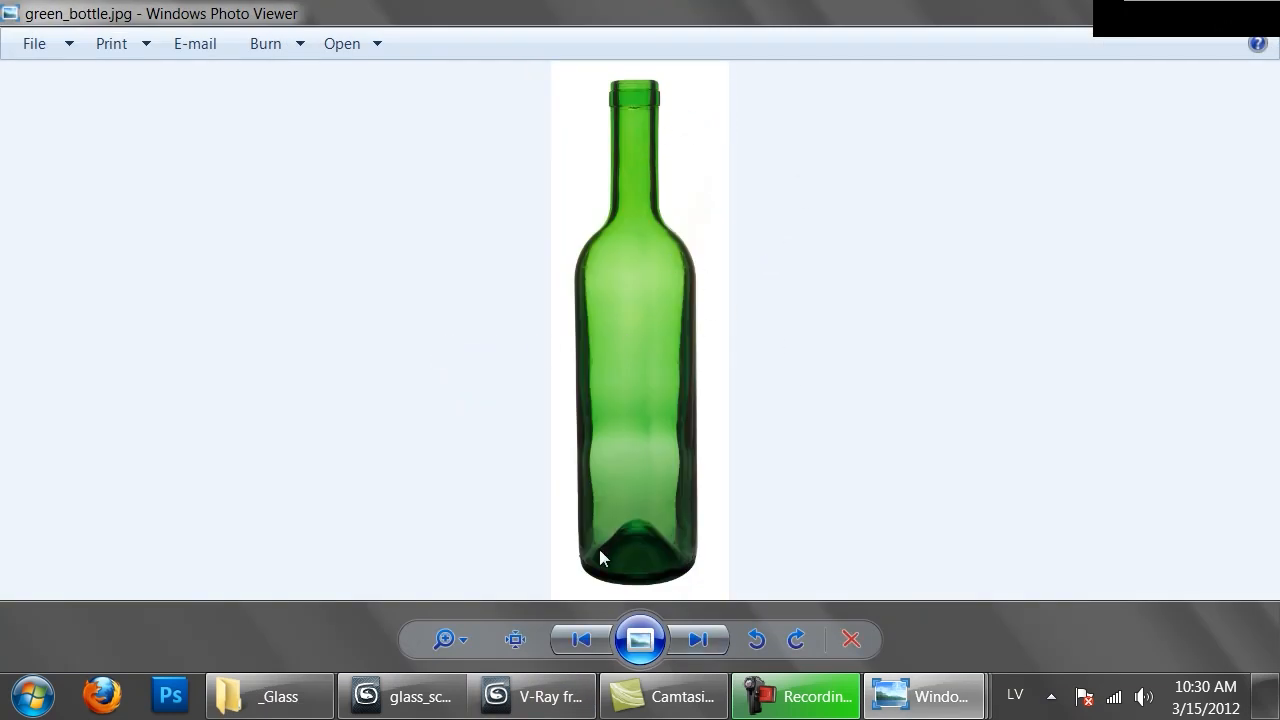
click(530, 696)
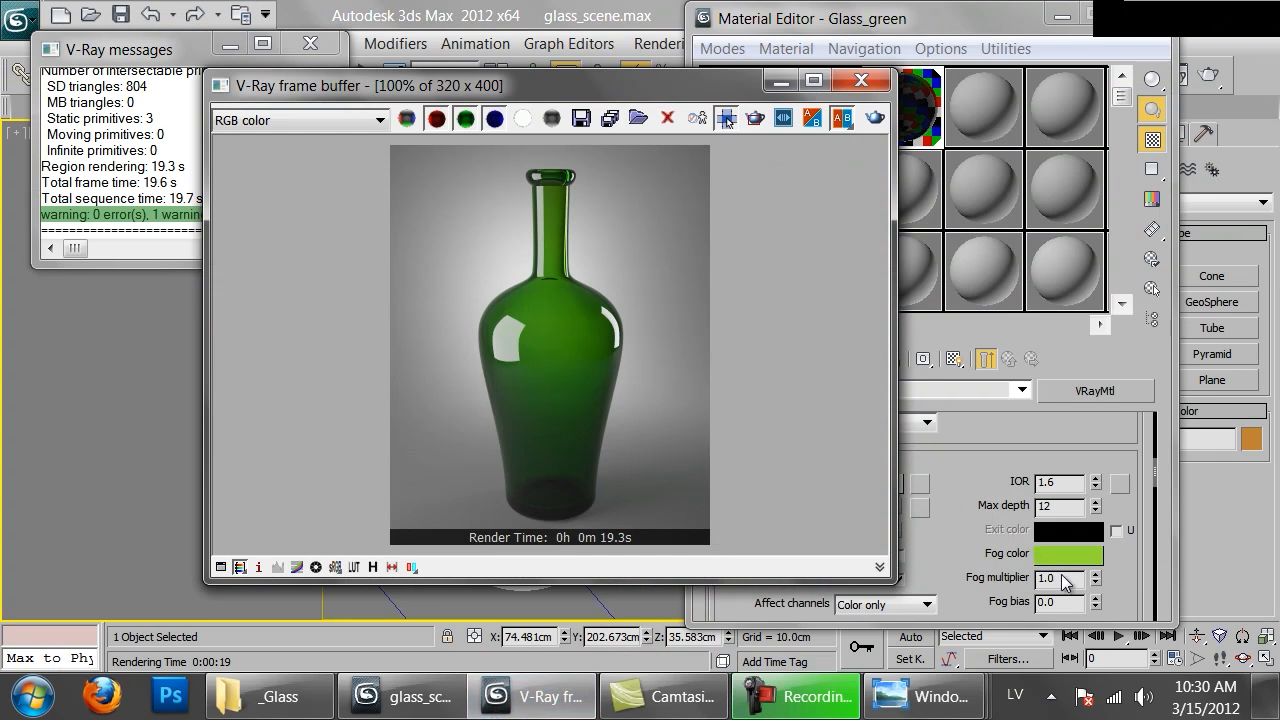
Set the fog multiplier of Glass_green to 0.5.
click(969, 540)
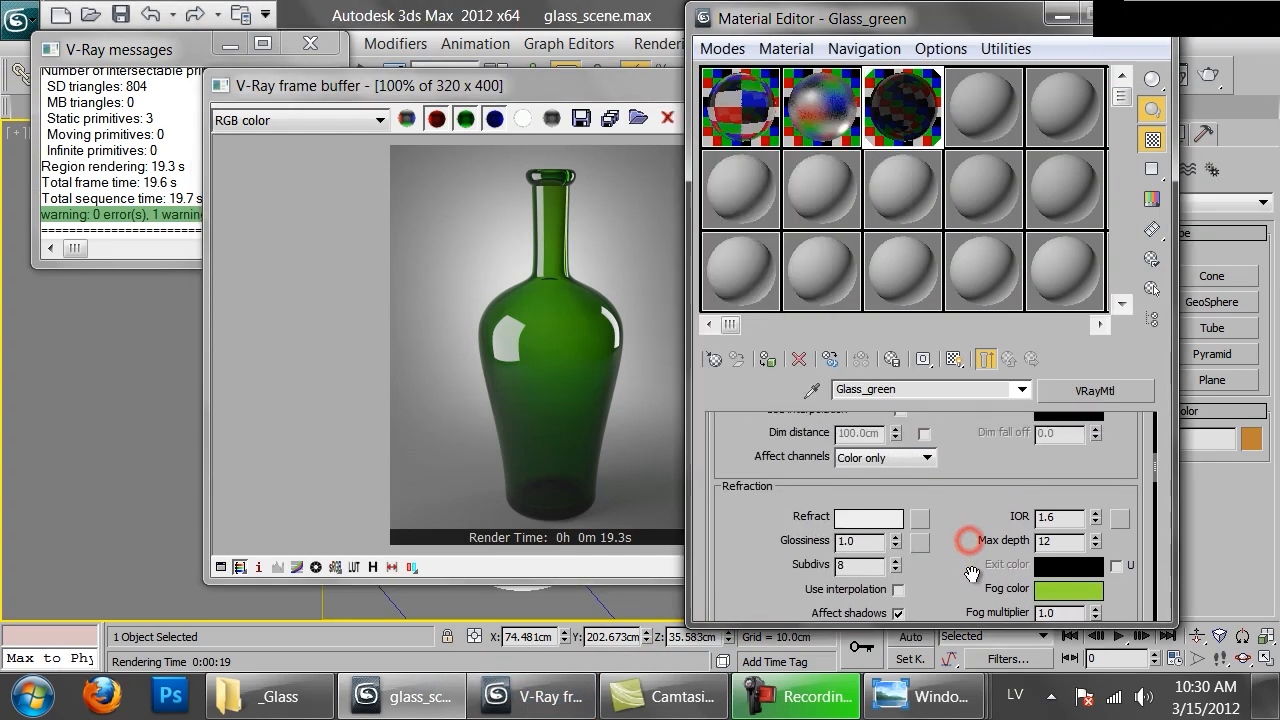
double_click(1069, 566)
text(.5)
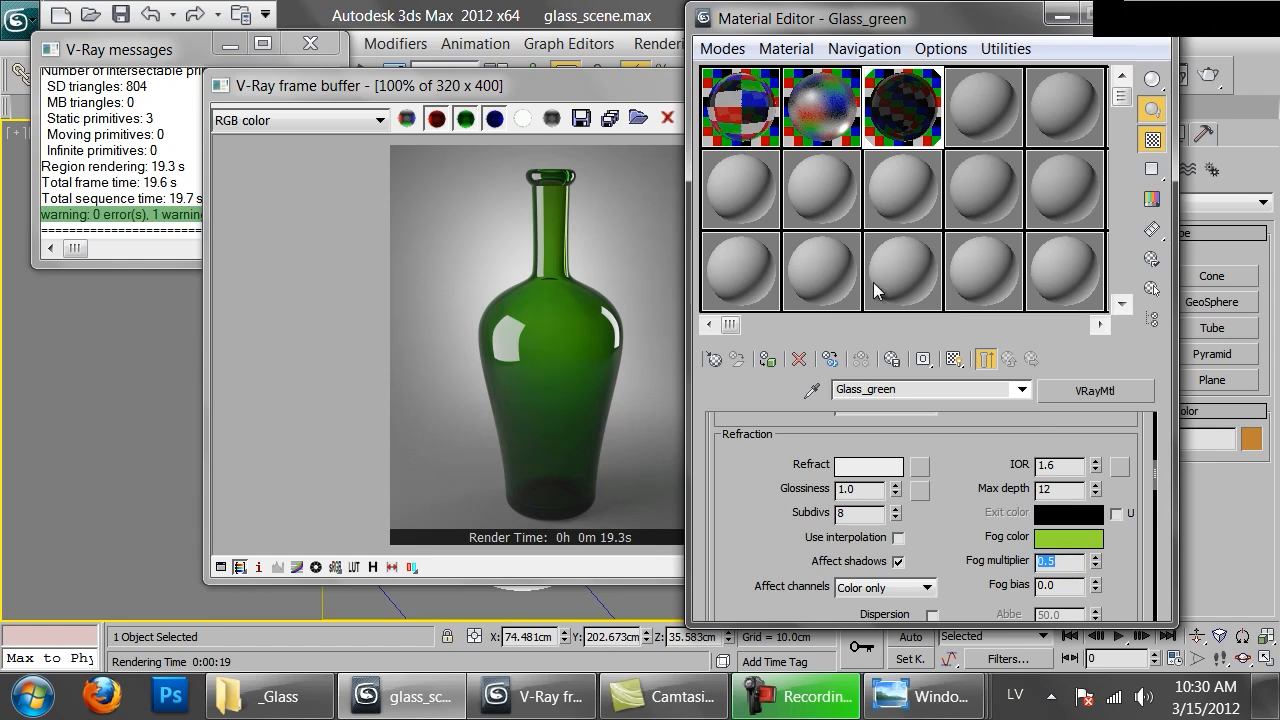
Re-render the bottle from the V-Ray frame buffer and compare the result with the green_bottle.jpg reference.
click(513, 258)
click(875, 120)
scroll(541, 358, down, 1)
scroll(541, 356, up, 1)
scroll(541, 356, down, 1)
scroll(541, 356, up, 1)
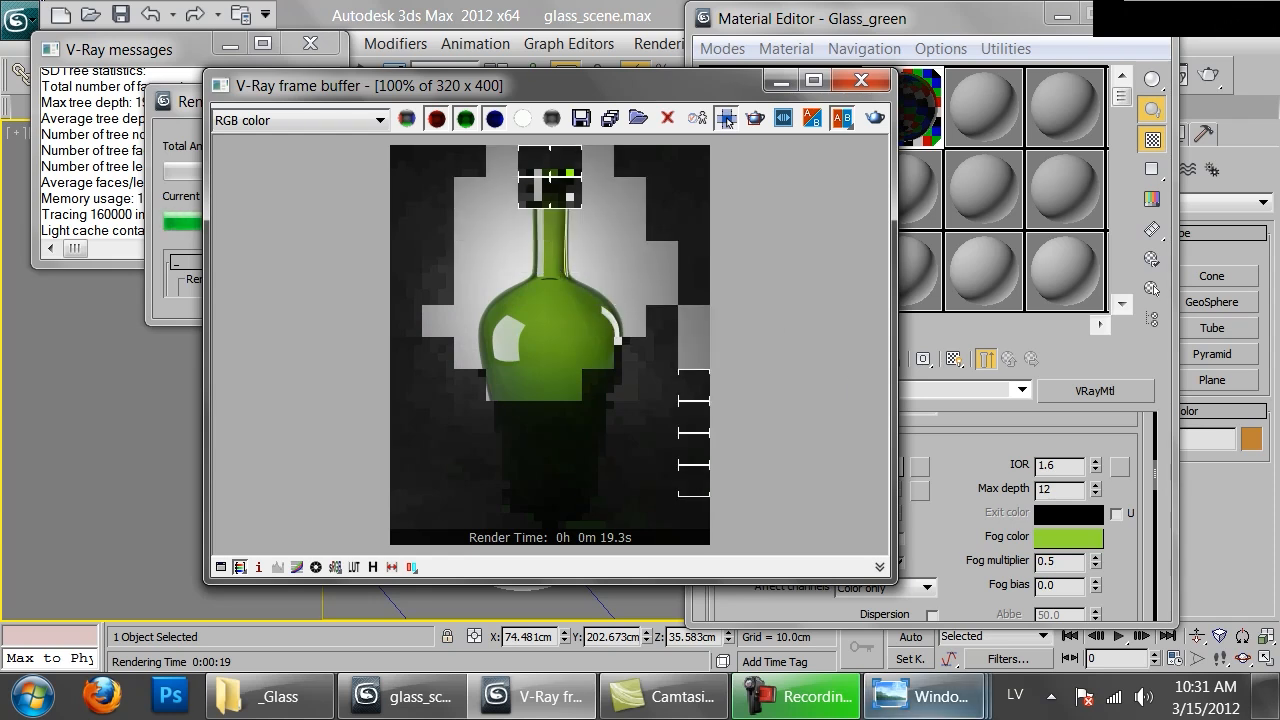
mouse_move(925, 696)
click(1114, 563)
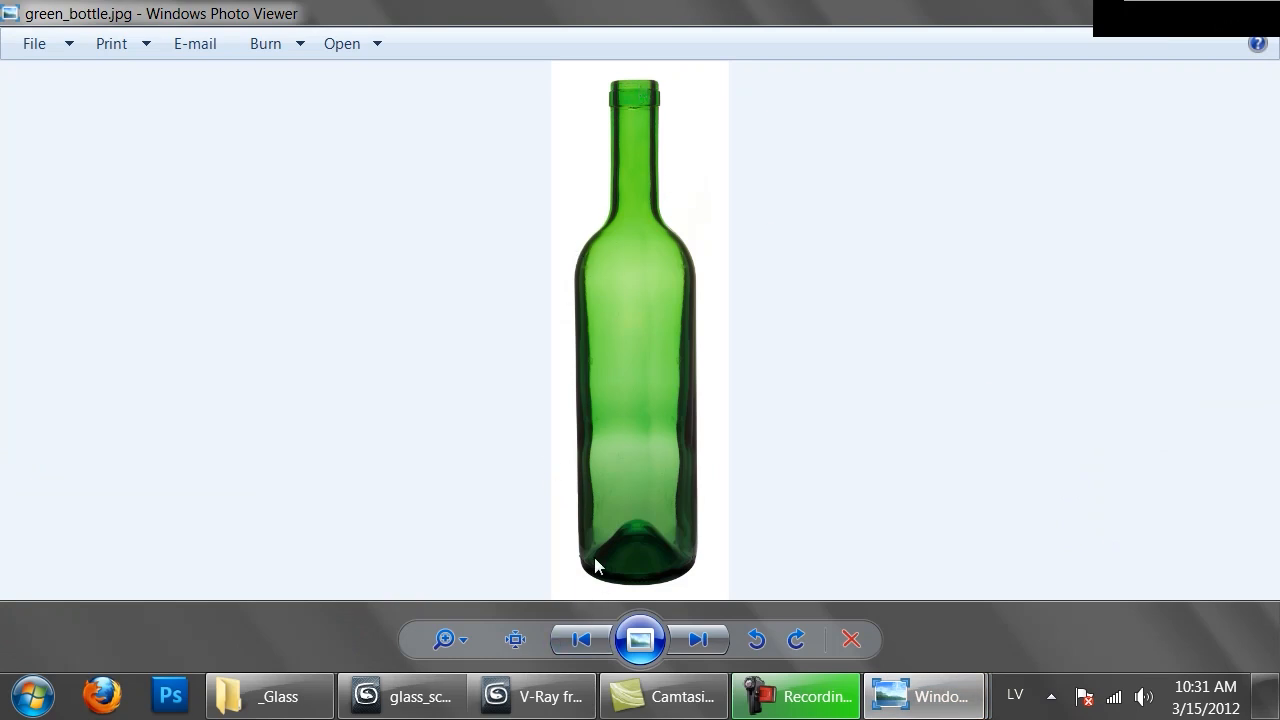
Switch back to 3ds Max and try a bump amount of 6.0 on Glass_green with a test render.
click(535, 696)
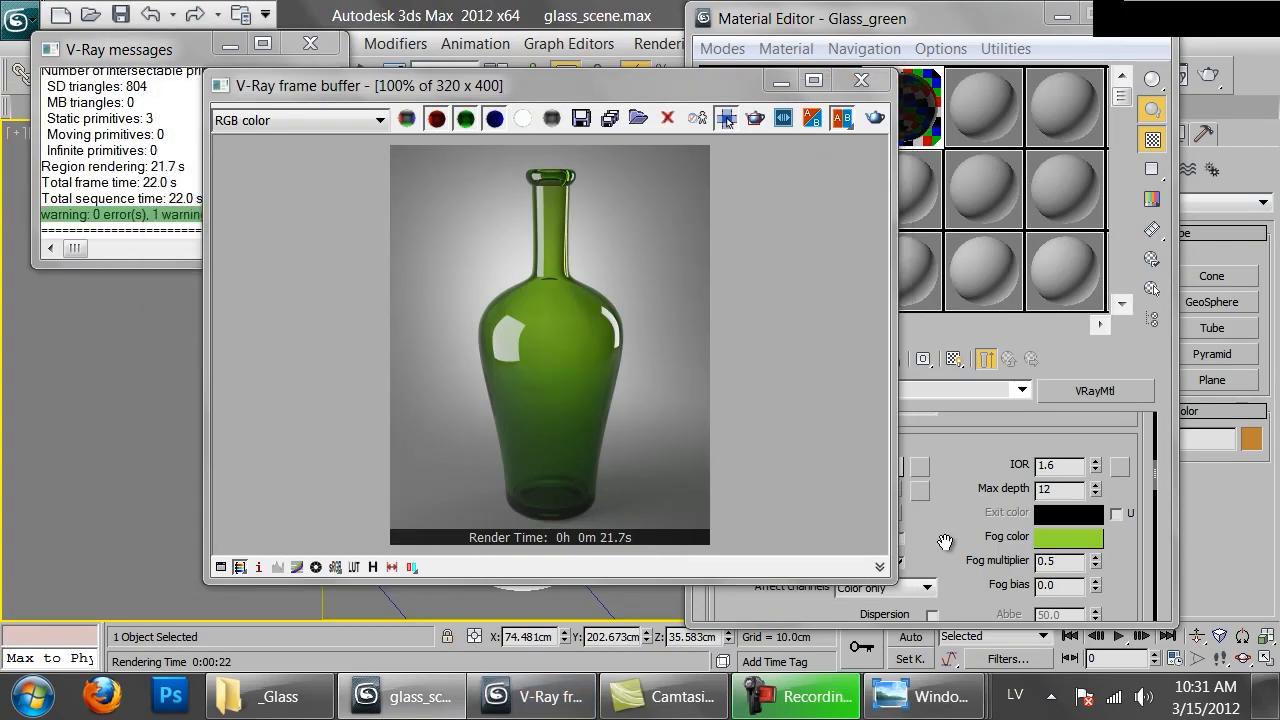
click(945, 542)
scroll(943, 543, down, 10)
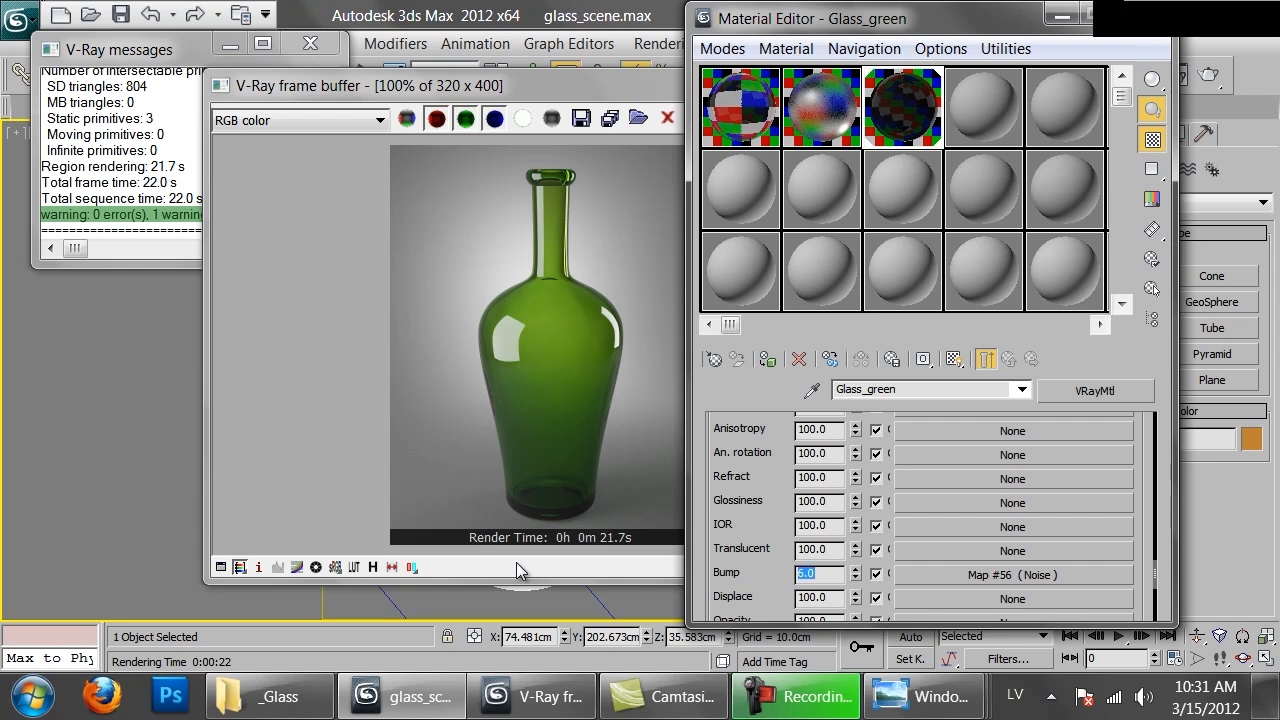
click(486, 396)
click(870, 122)
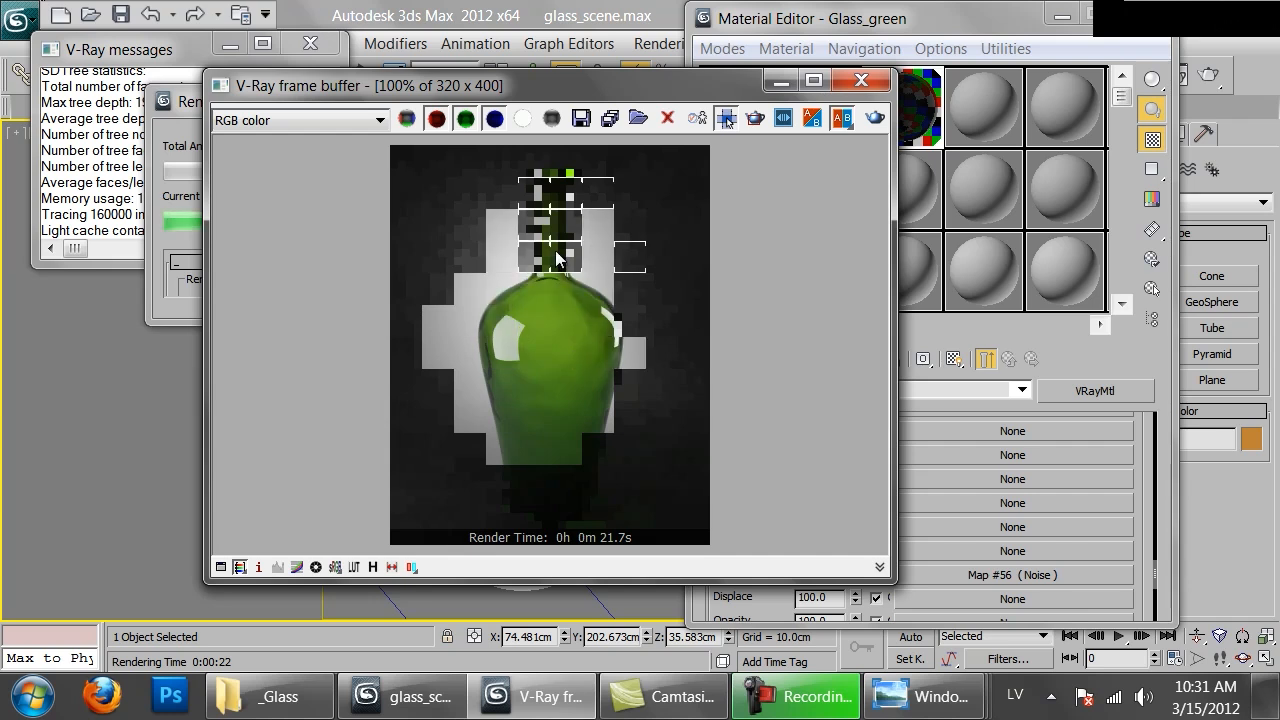
click(186, 268)
click(588, 139)
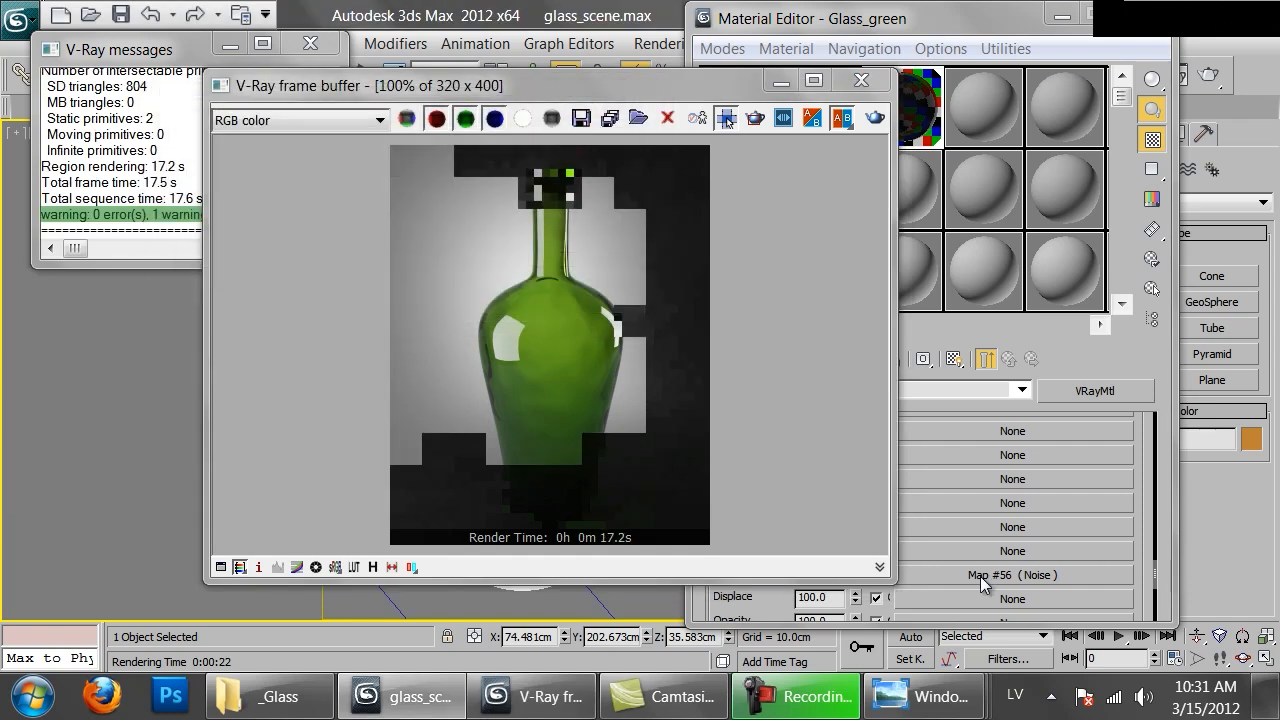
Set the bump amount of Glass_green to 4 and re-render the bottle.
click(762, 595)
double_click(819, 573)
text(4)
key(Return)
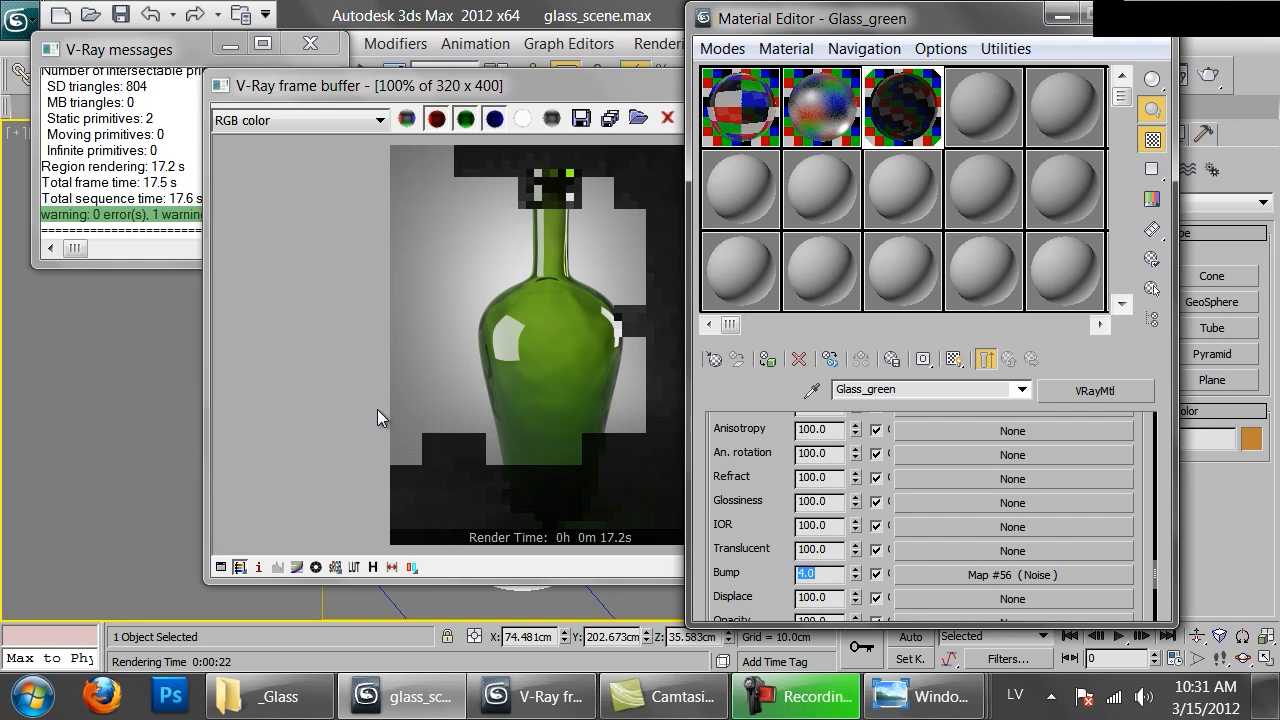
click(377, 409)
click(876, 118)
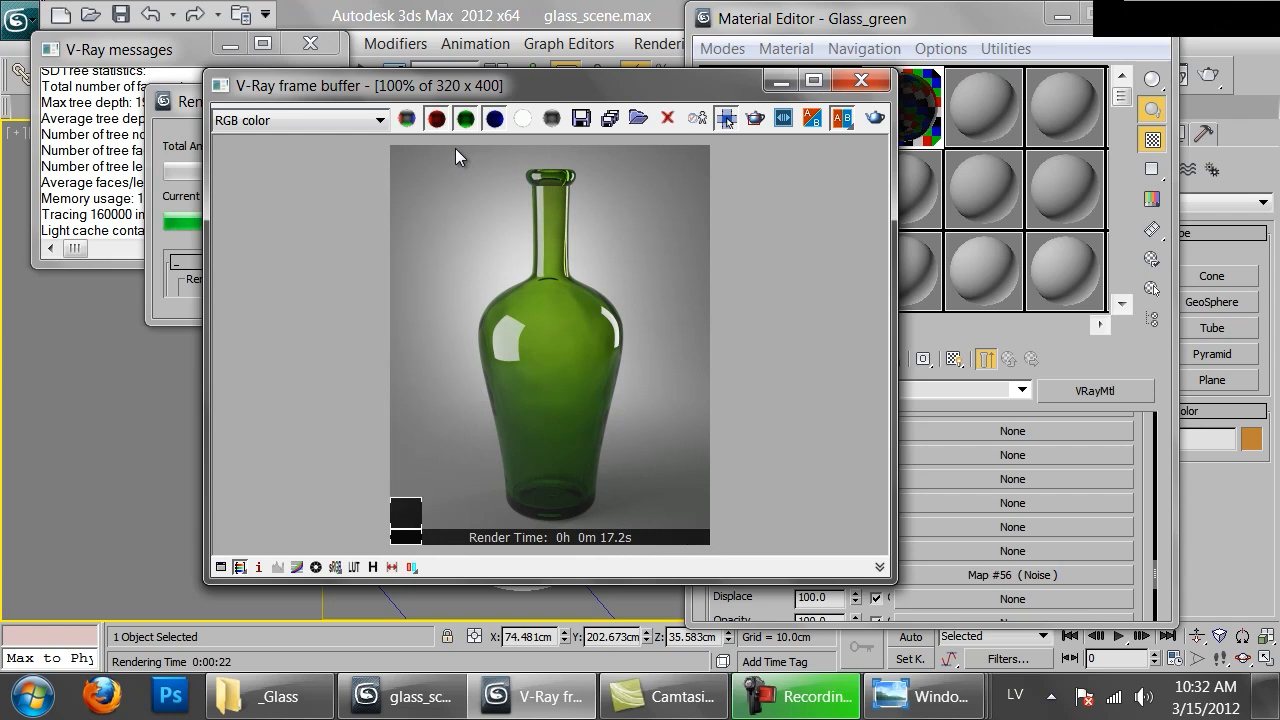
Close the render window and duplicate Glass_green into the next empty material slot.
click(861, 80)
drag(908, 106, 986, 106)
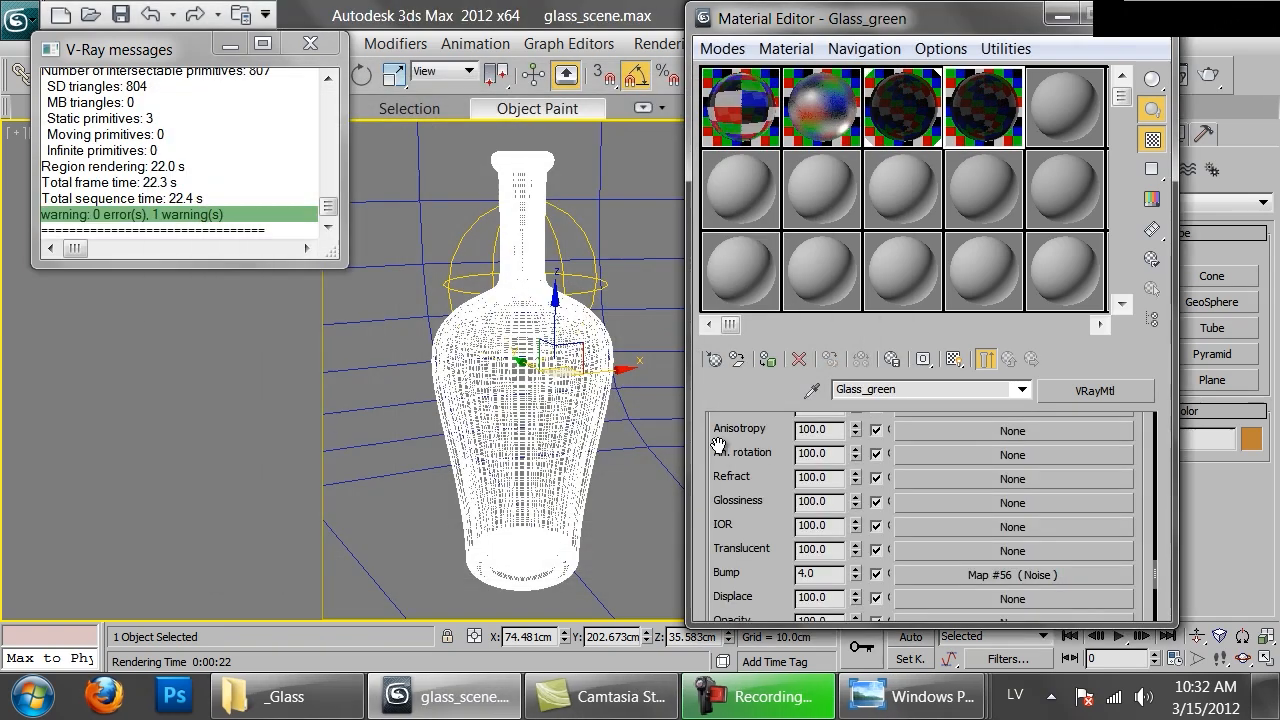
scroll(752, 458, up, 10)
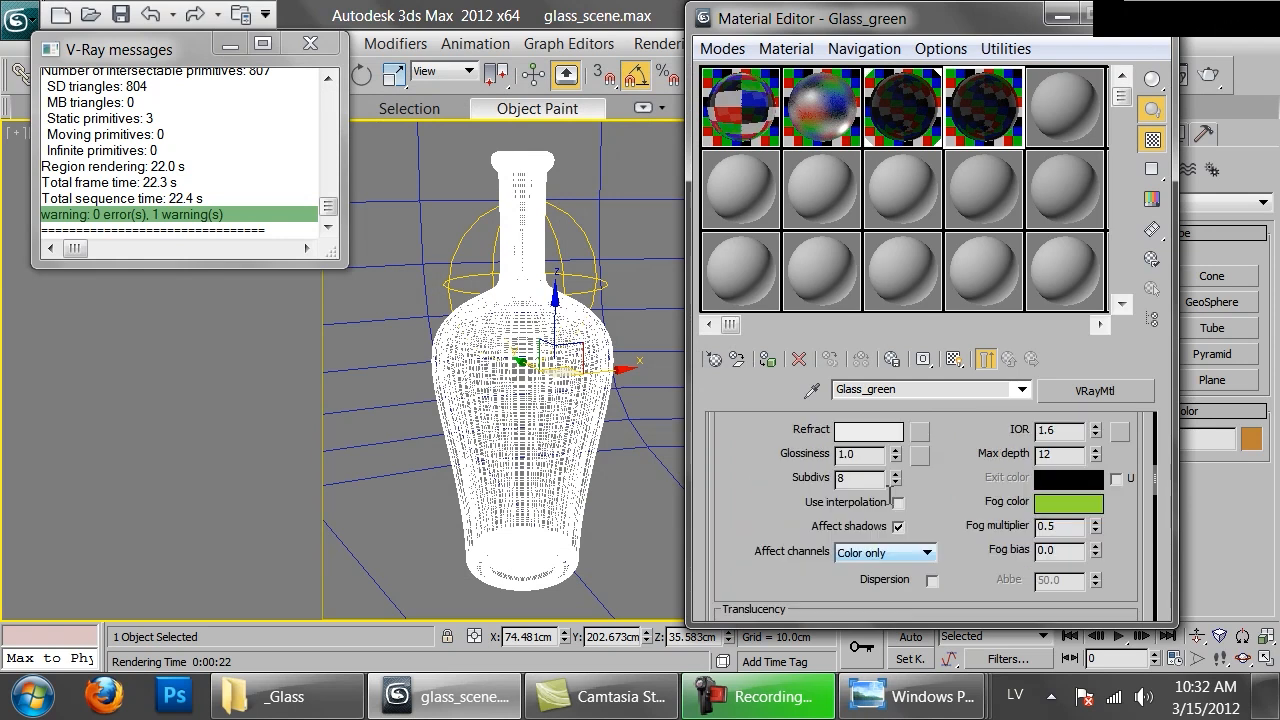
Open recycled-glass-4.jpg from the _Glass reference folder and examine the tint of the recycled glass.
click(287, 696)
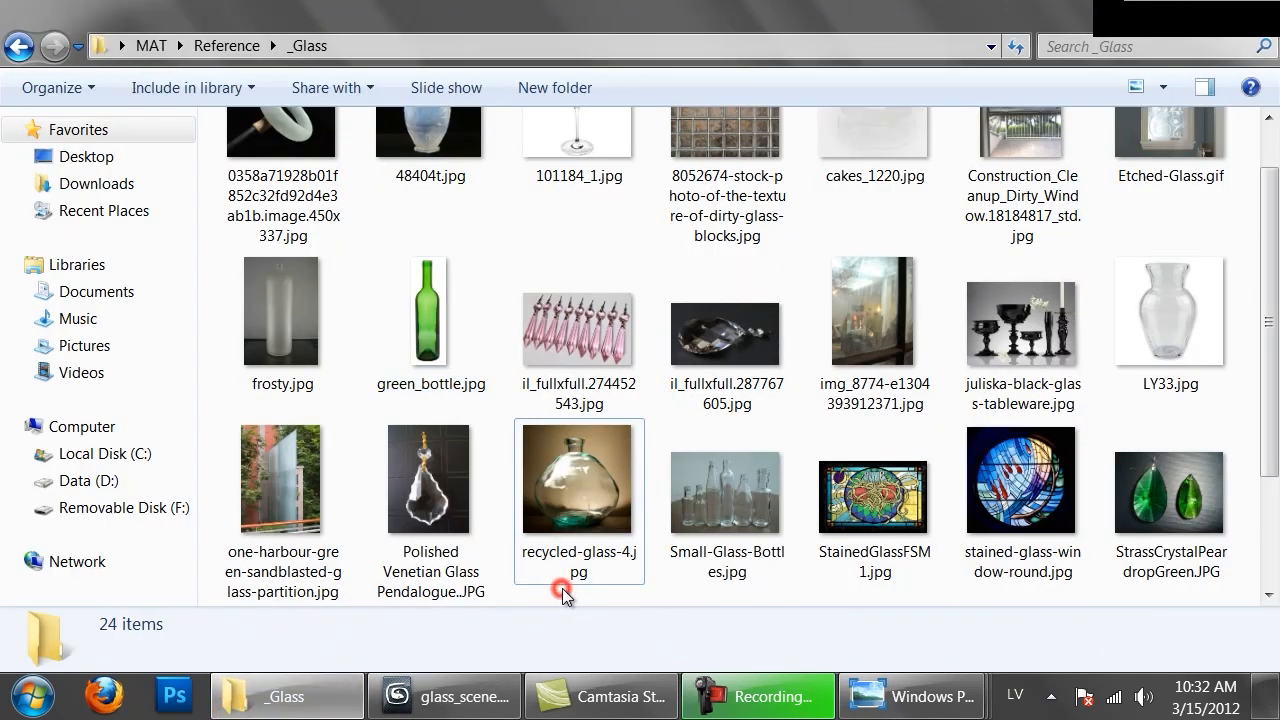
double_click(567, 512)
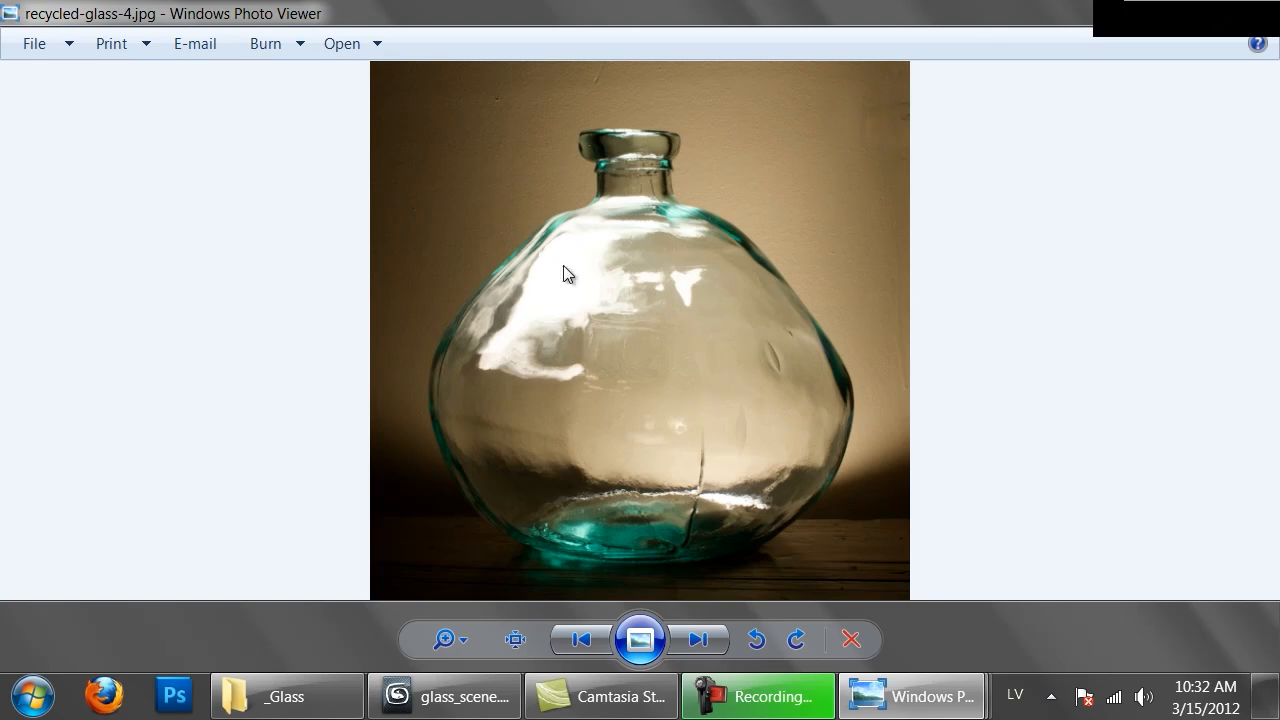
click(468, 696)
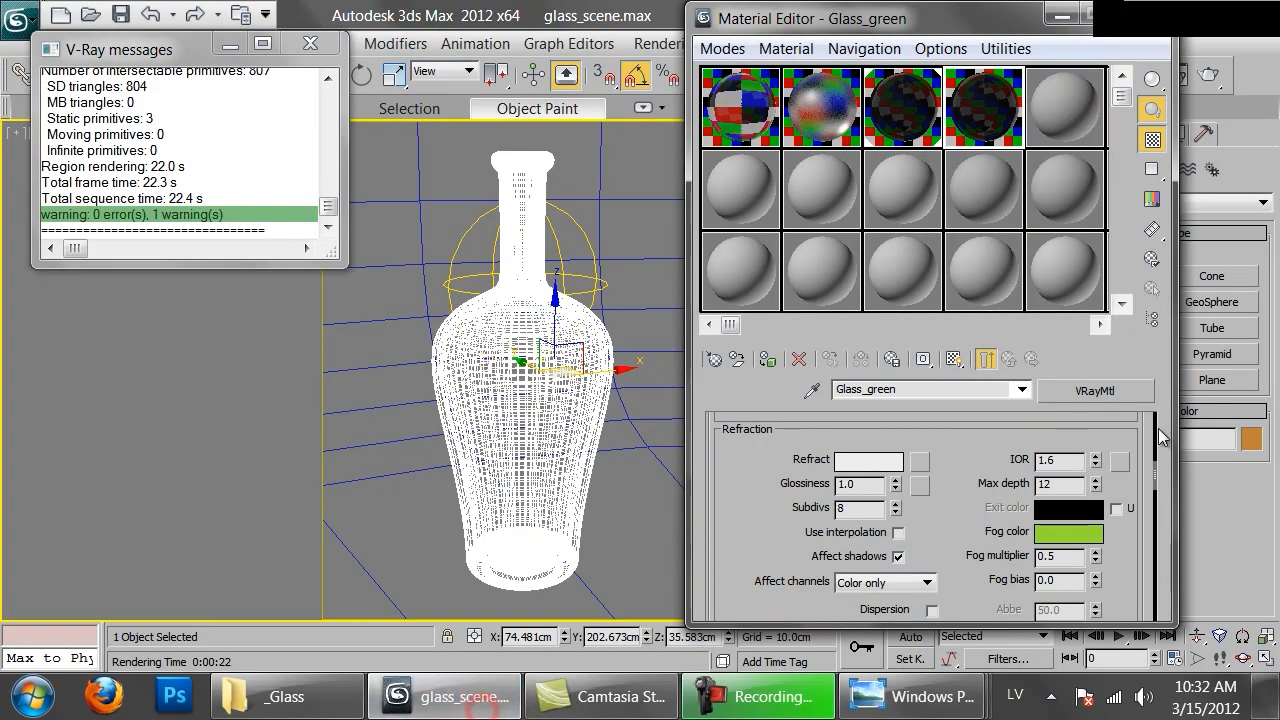
Change the fog color of the duplicated Glass_green material to a light teal.
click(1083, 538)
drag(790, 214, 833, 244)
click(855, 343)
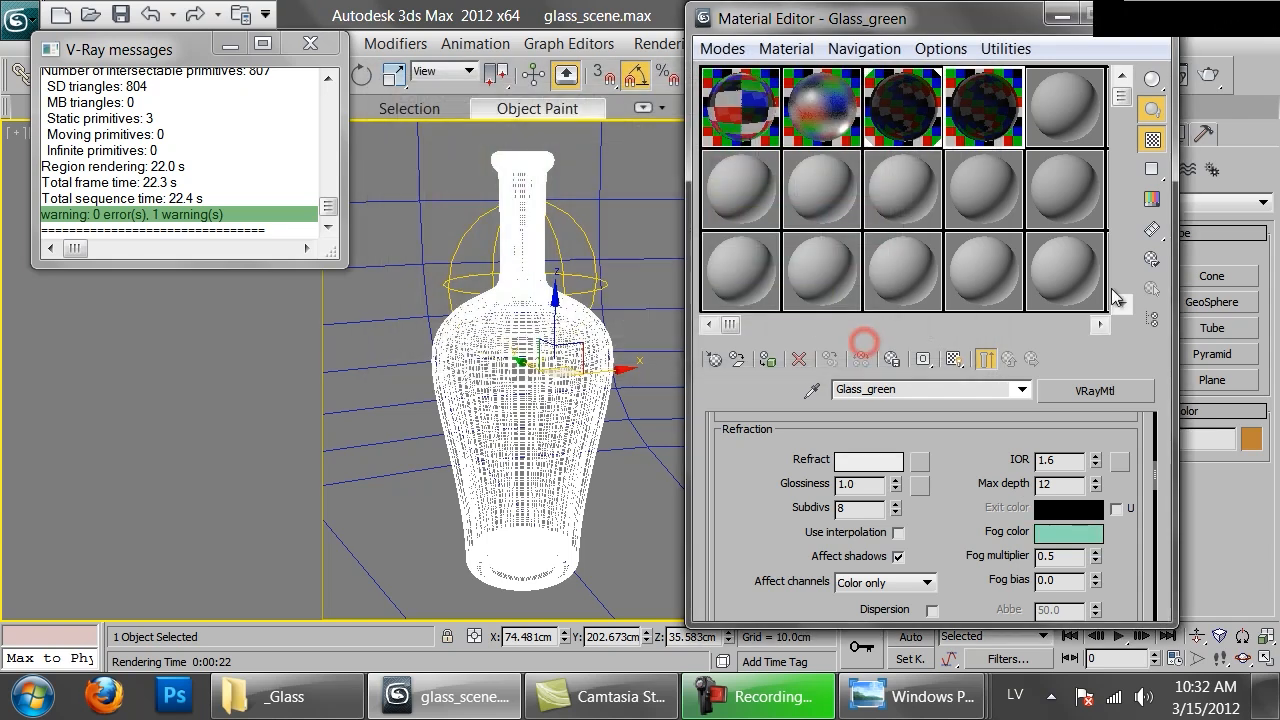
click(1203, 77)
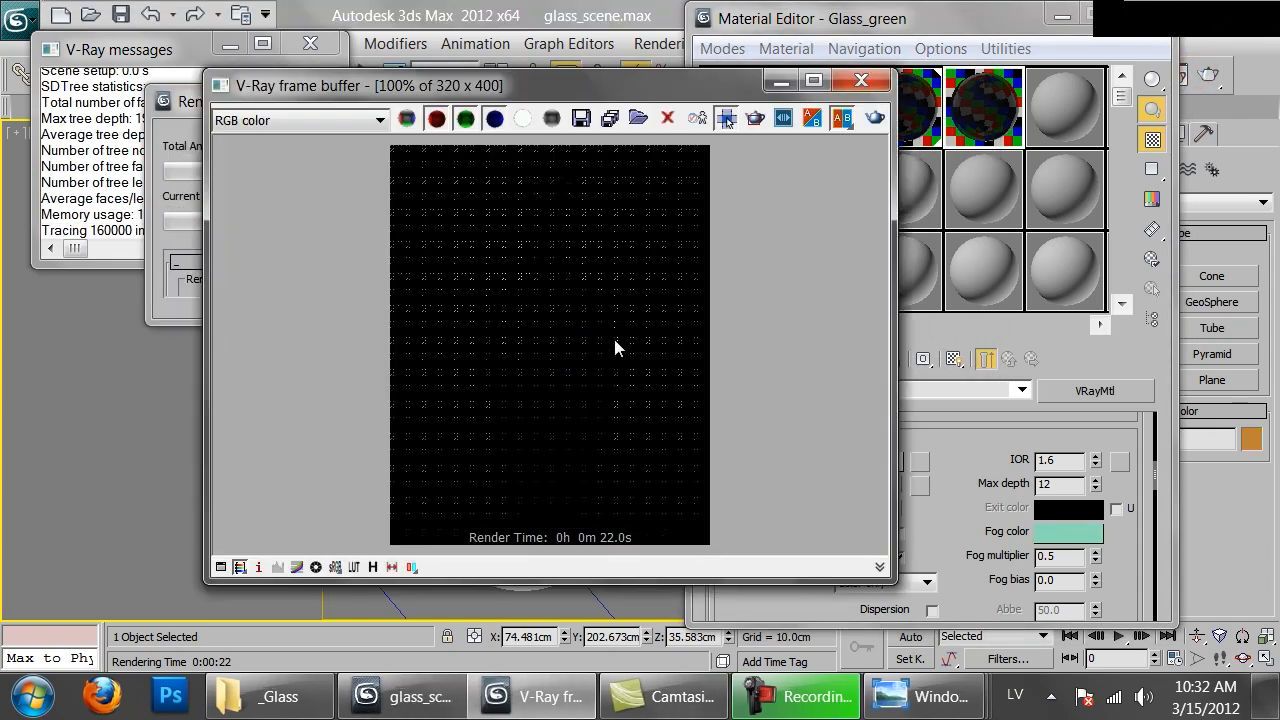
click(177, 306)
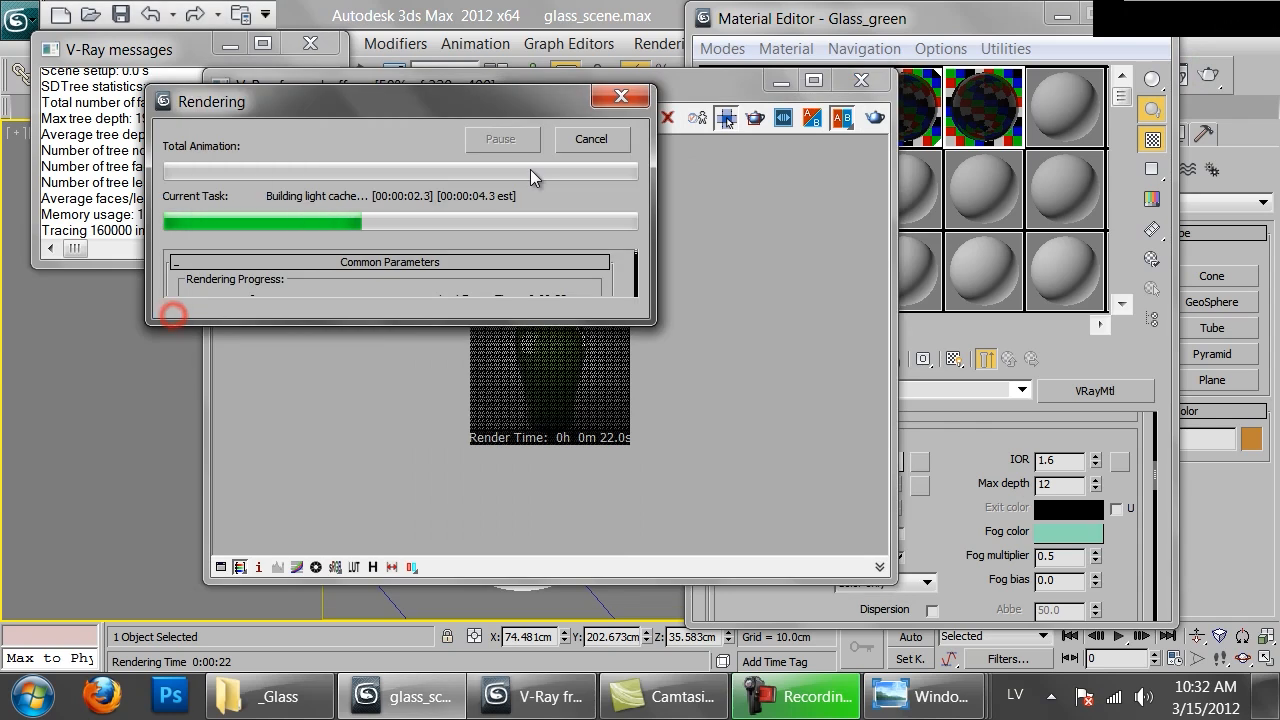
click(585, 136)
click(860, 81)
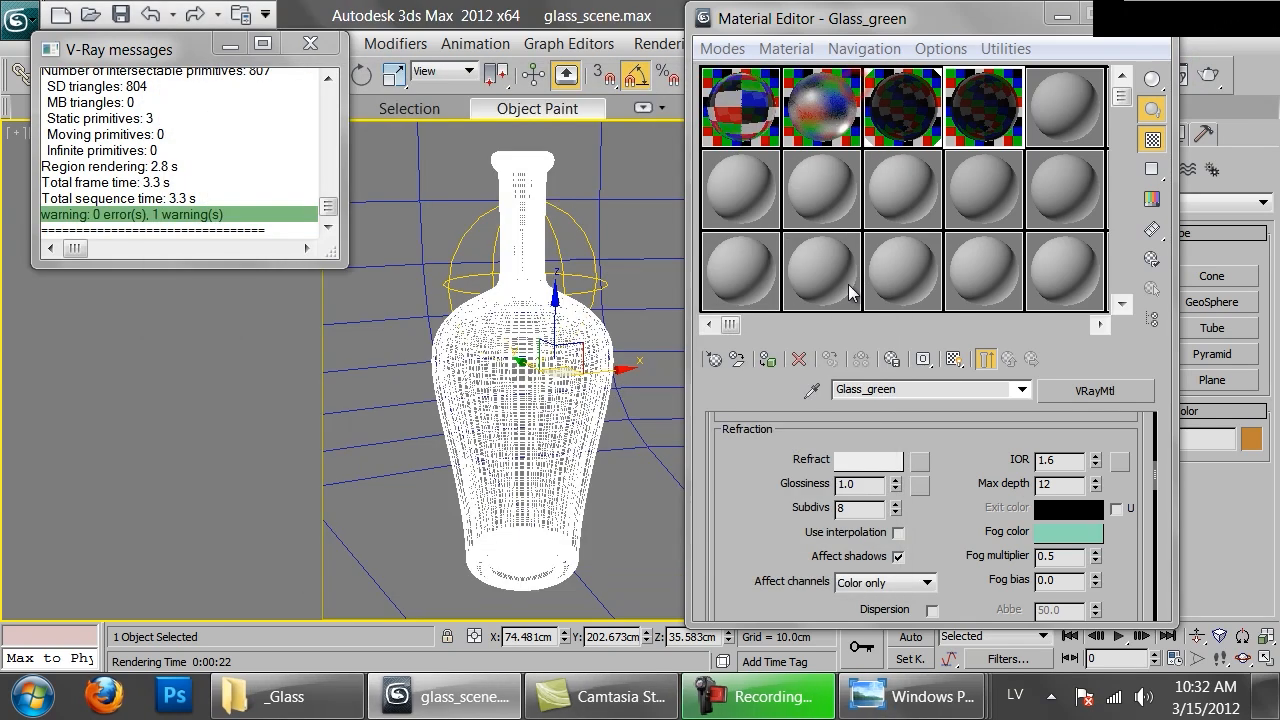
Assign the teal material copy to the selected bottle, renaming it Glass_recycled.
click(768, 362)
click(565, 332)
click(532, 378)
drag(545, 384, 507, 397)
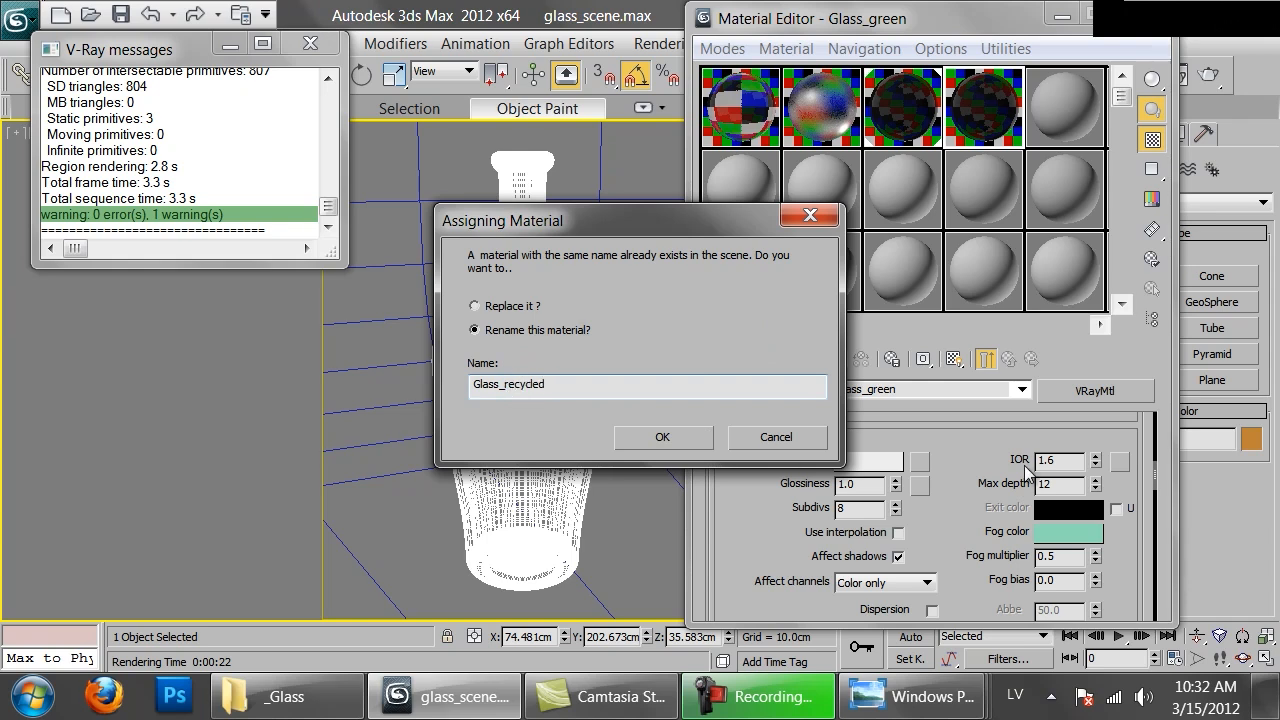
click(631, 440)
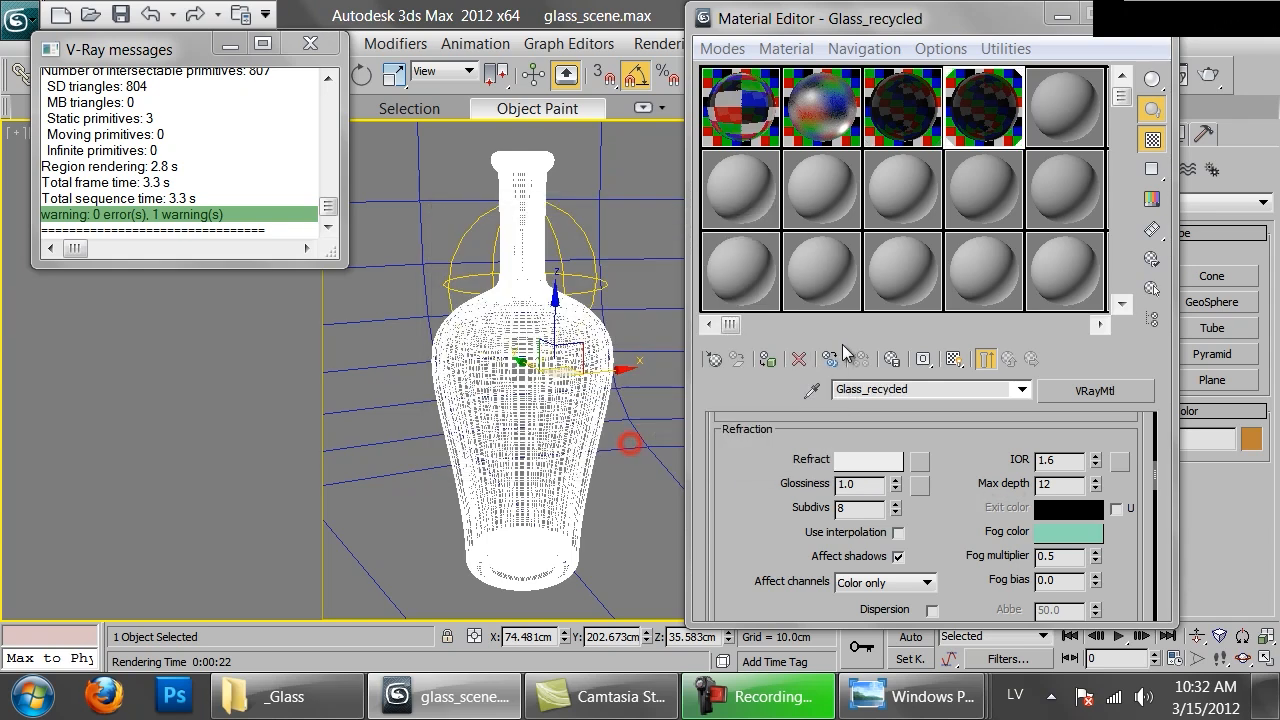
click(766, 360)
Render the scene with Glass_recycled on the bottle.
click(1210, 75)
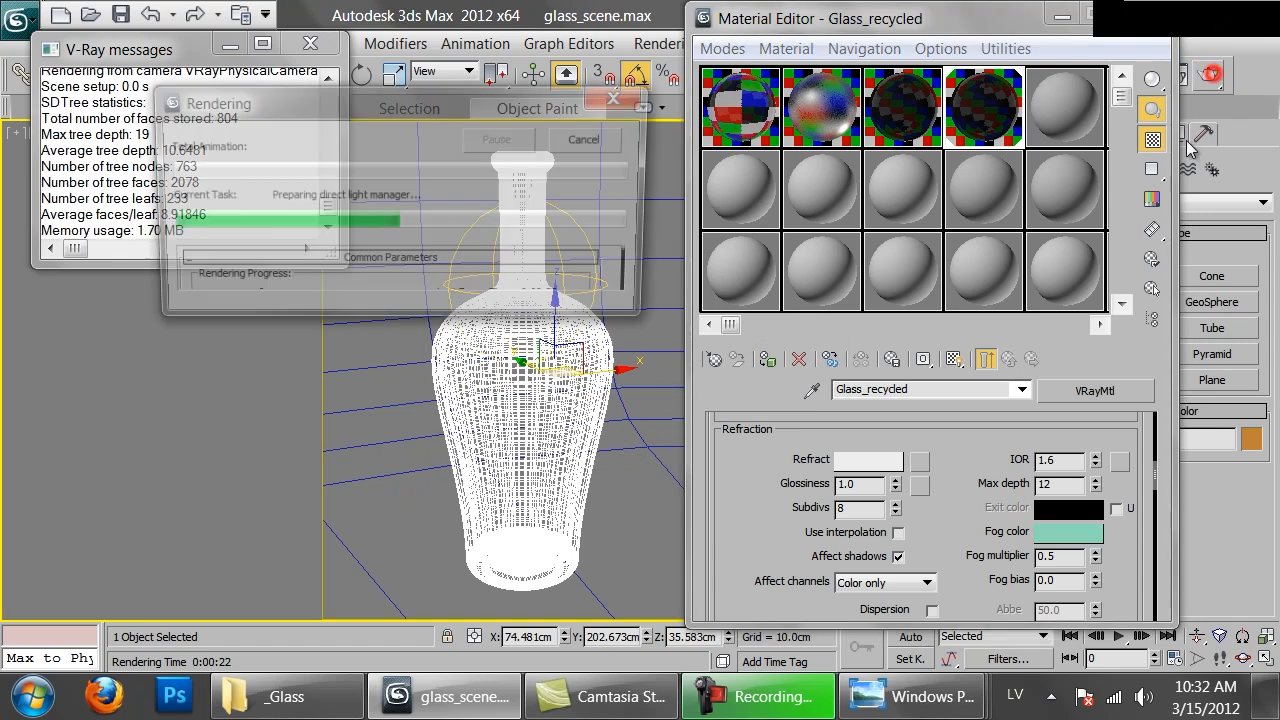
scroll(597, 432, up, 1)
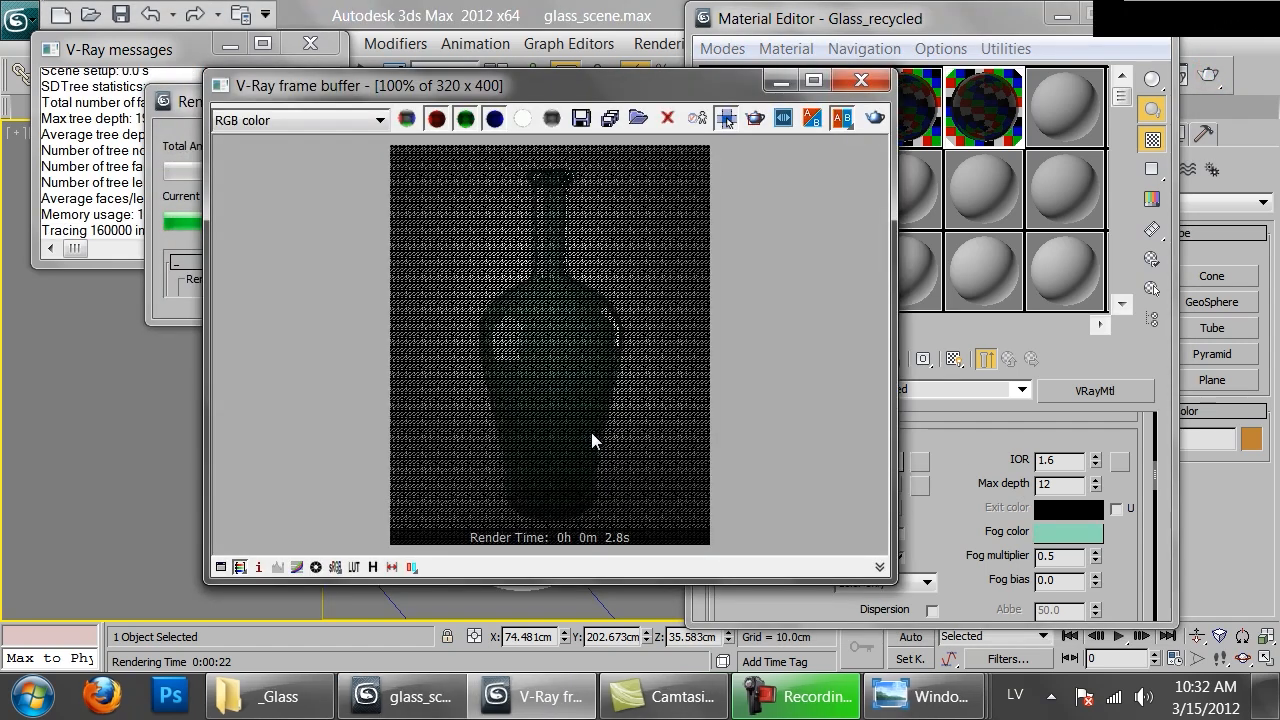
scroll(591, 432, down, 1)
scroll(553, 318, up, 1)
scroll(553, 318, up, 1)
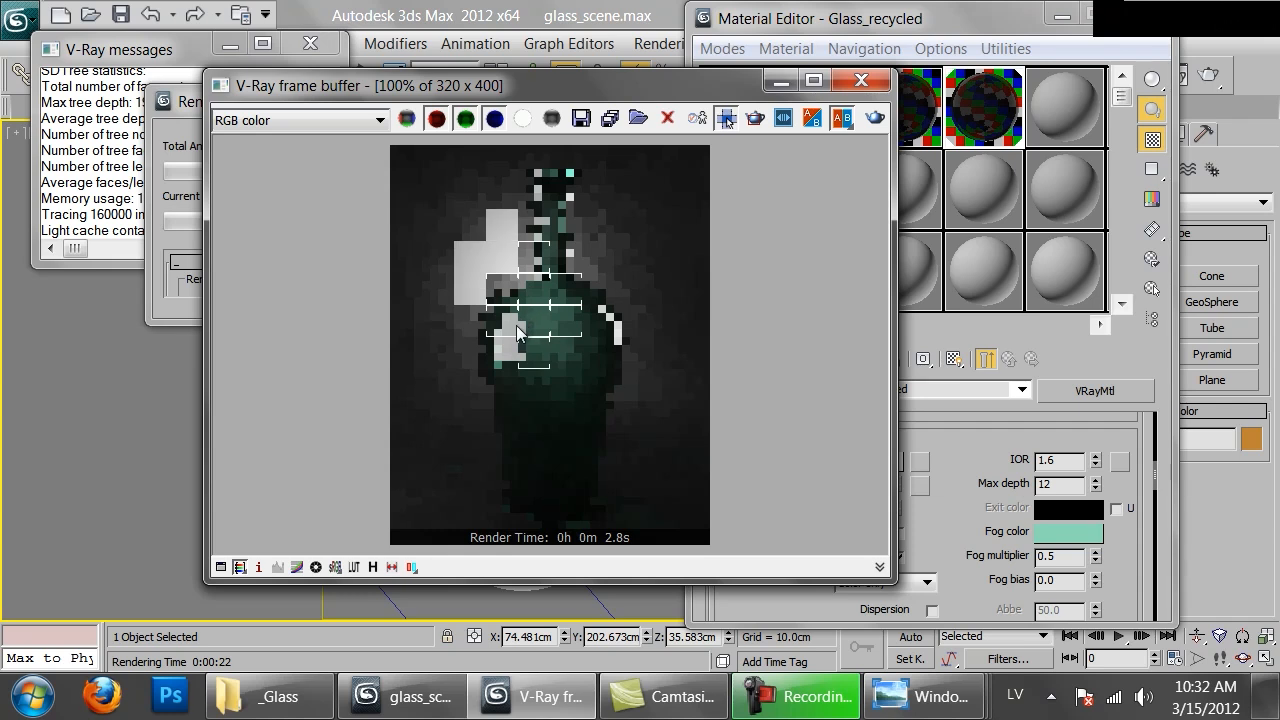
Compare the render in progress with the recycled-glass-4.jpg reference, closing the duplicate green_bottle.jpg window, and stop the render.
mouse_move(915, 697)
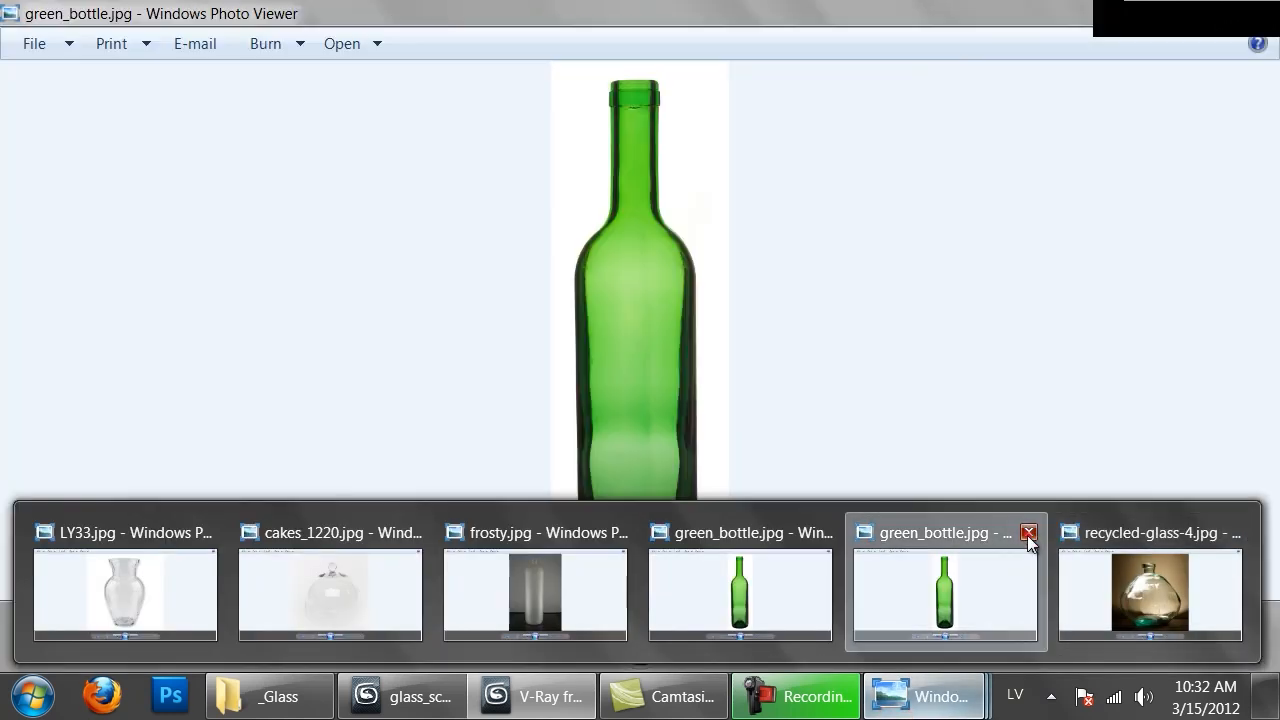
click(1028, 532)
click(1073, 585)
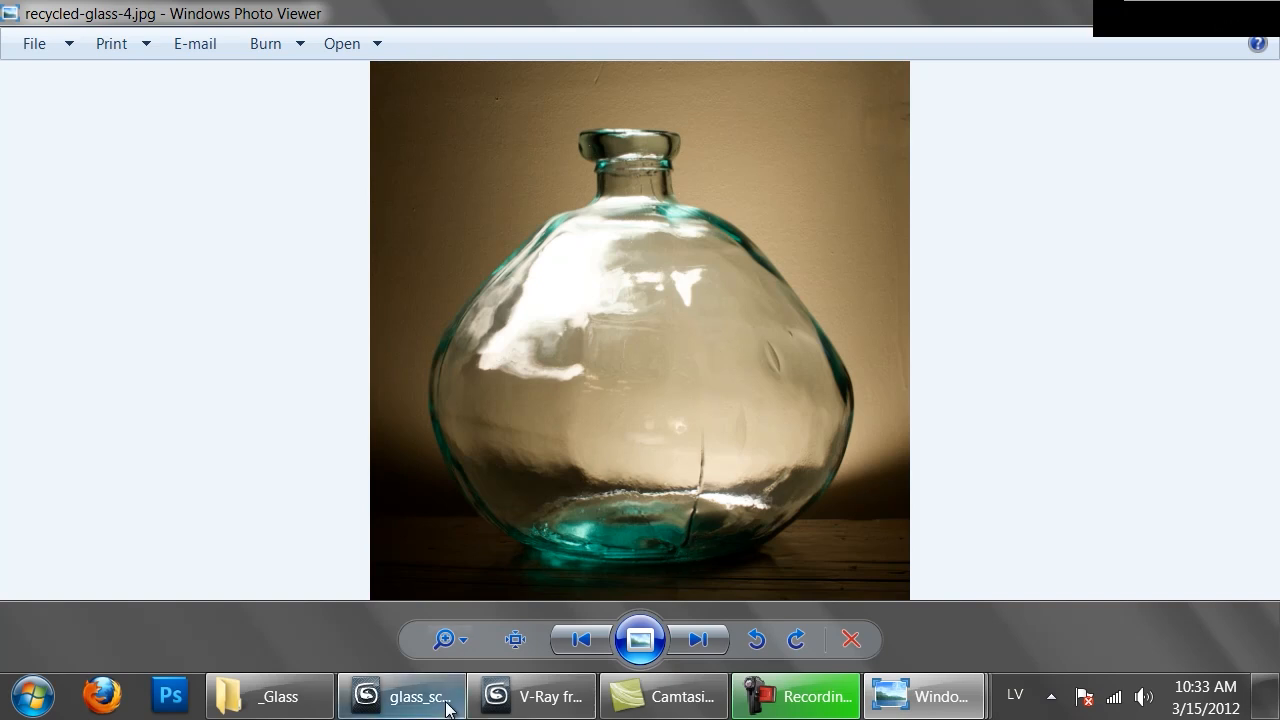
click(535, 697)
click(166, 205)
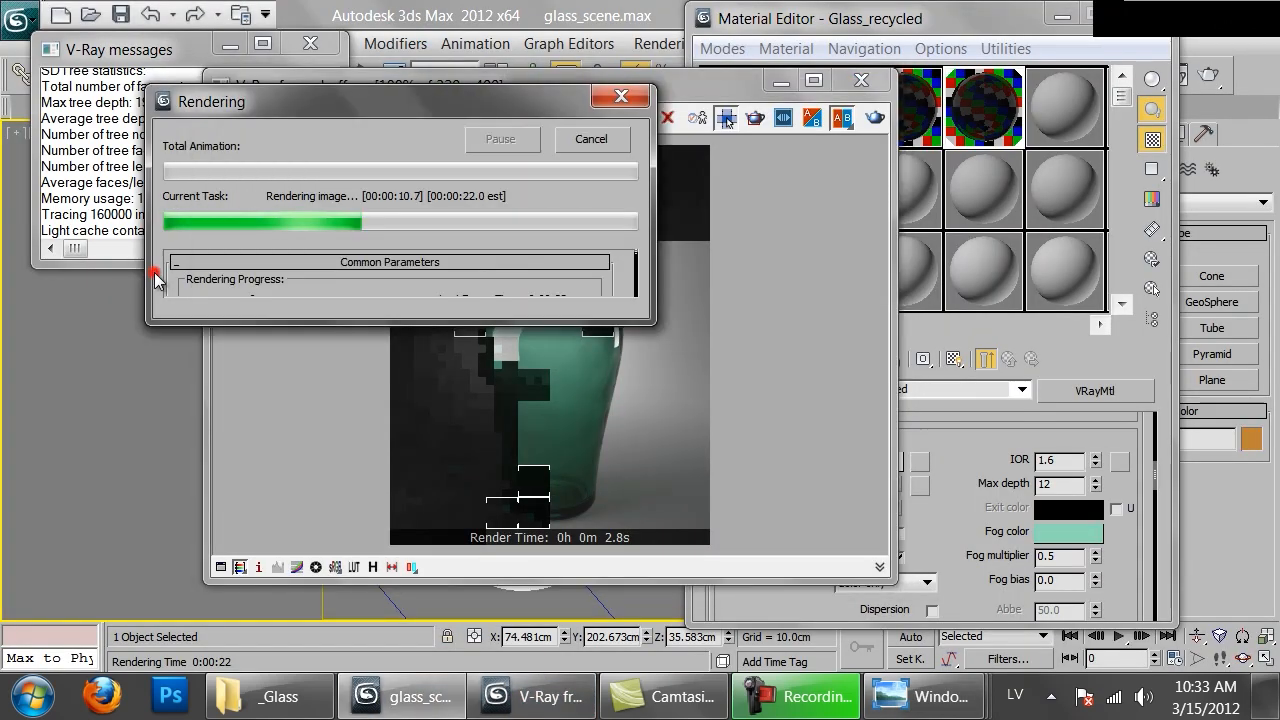
click(585, 135)
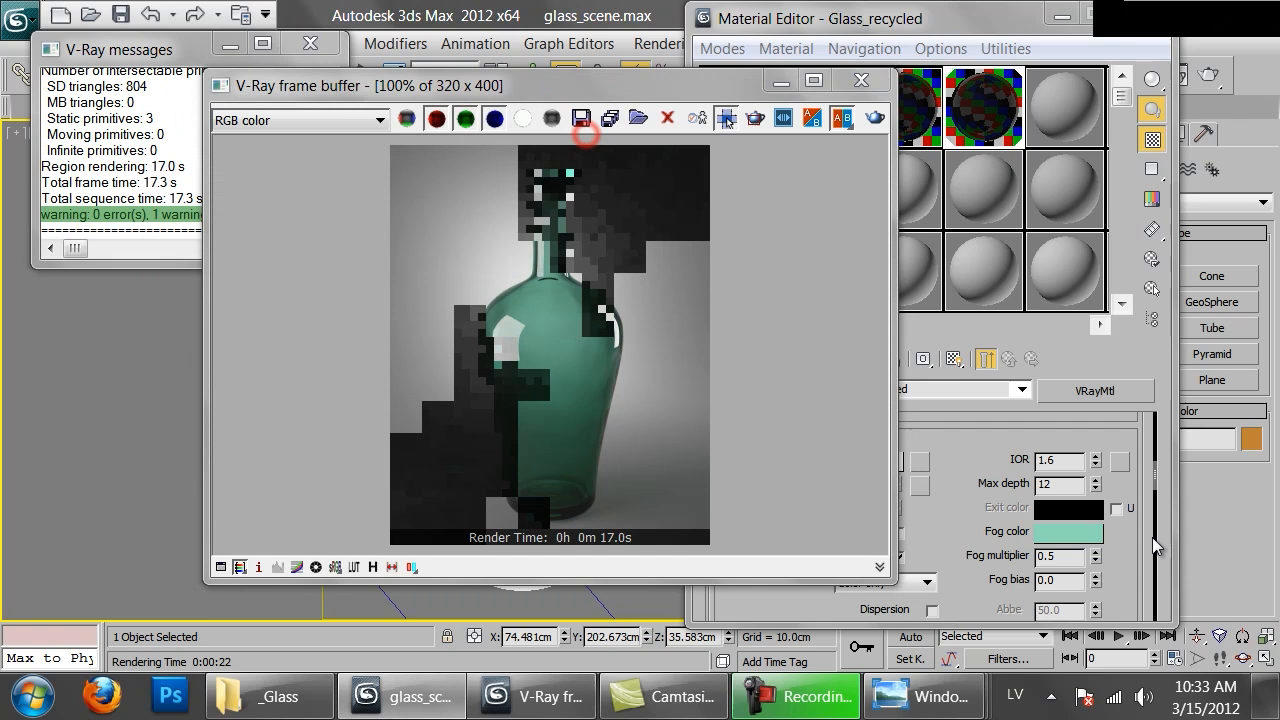
Try a fog multiplier of 0.1 on Glass_recycled with a test render.
double_click(1080, 556)
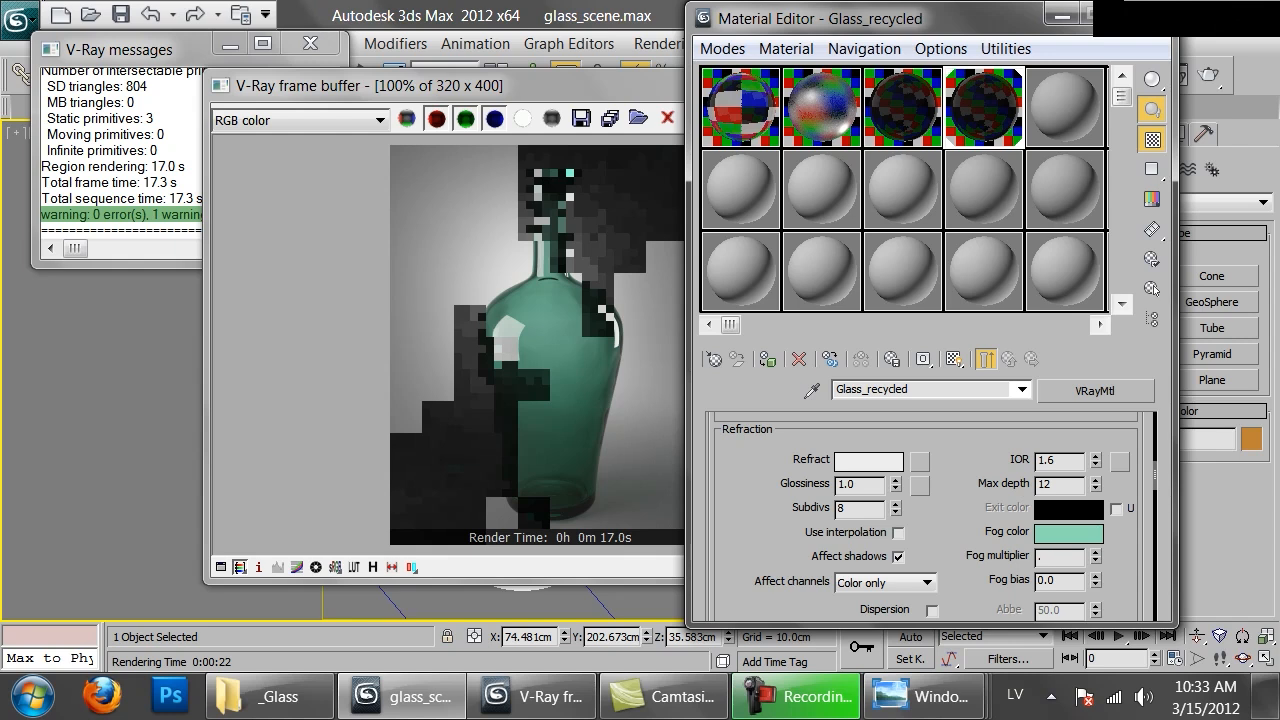
click(550, 367)
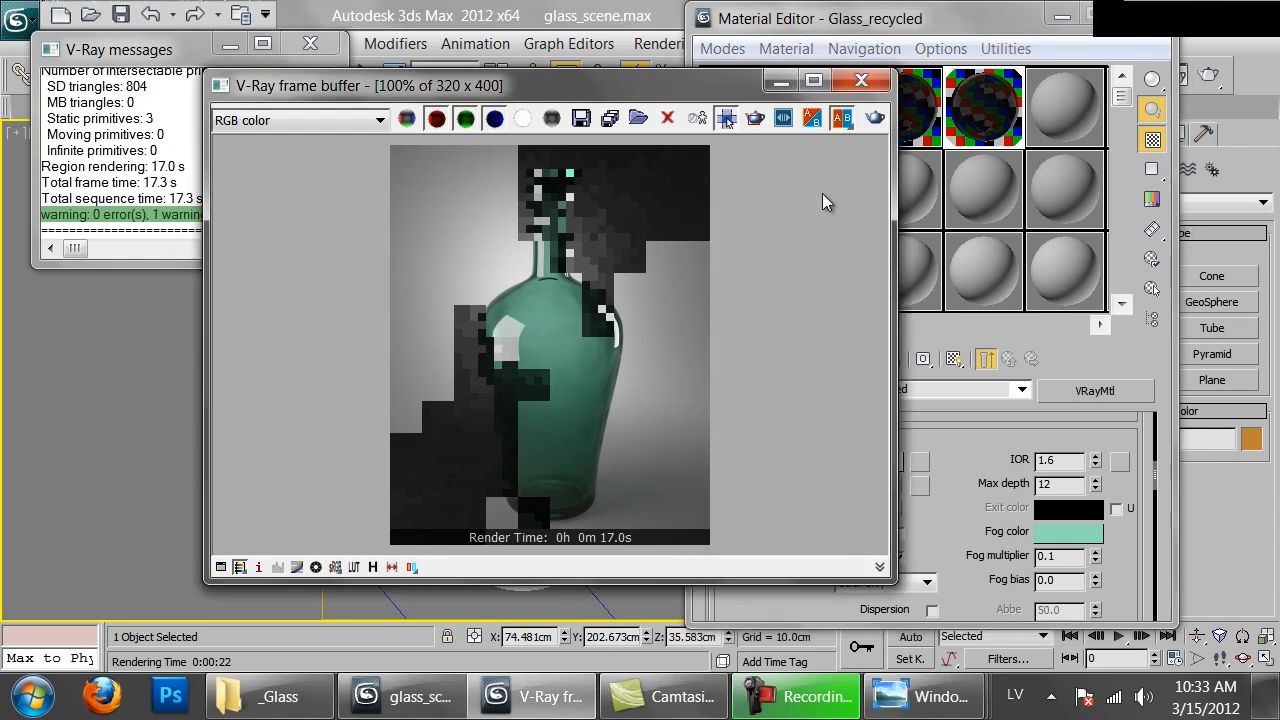
click(873, 120)
scroll(557, 363, down, 1)
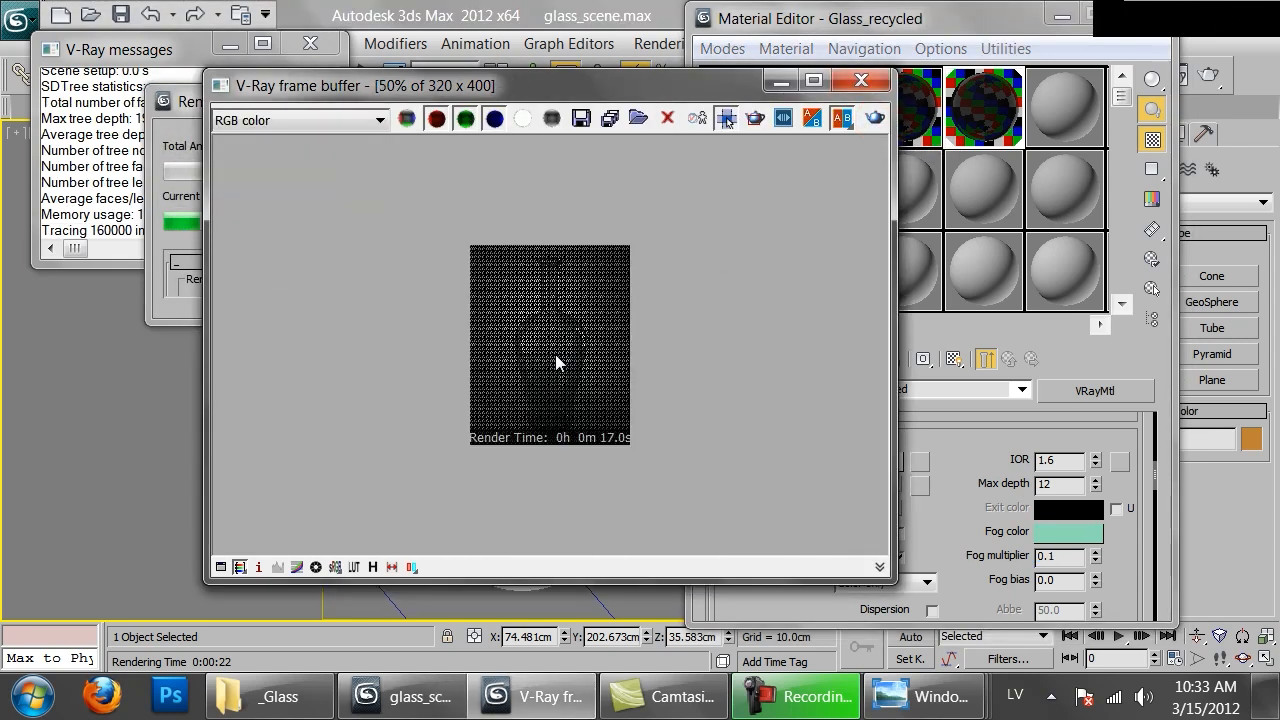
scroll(557, 363, up, 2)
scroll(557, 363, down, 2)
scroll(557, 363, up, 1)
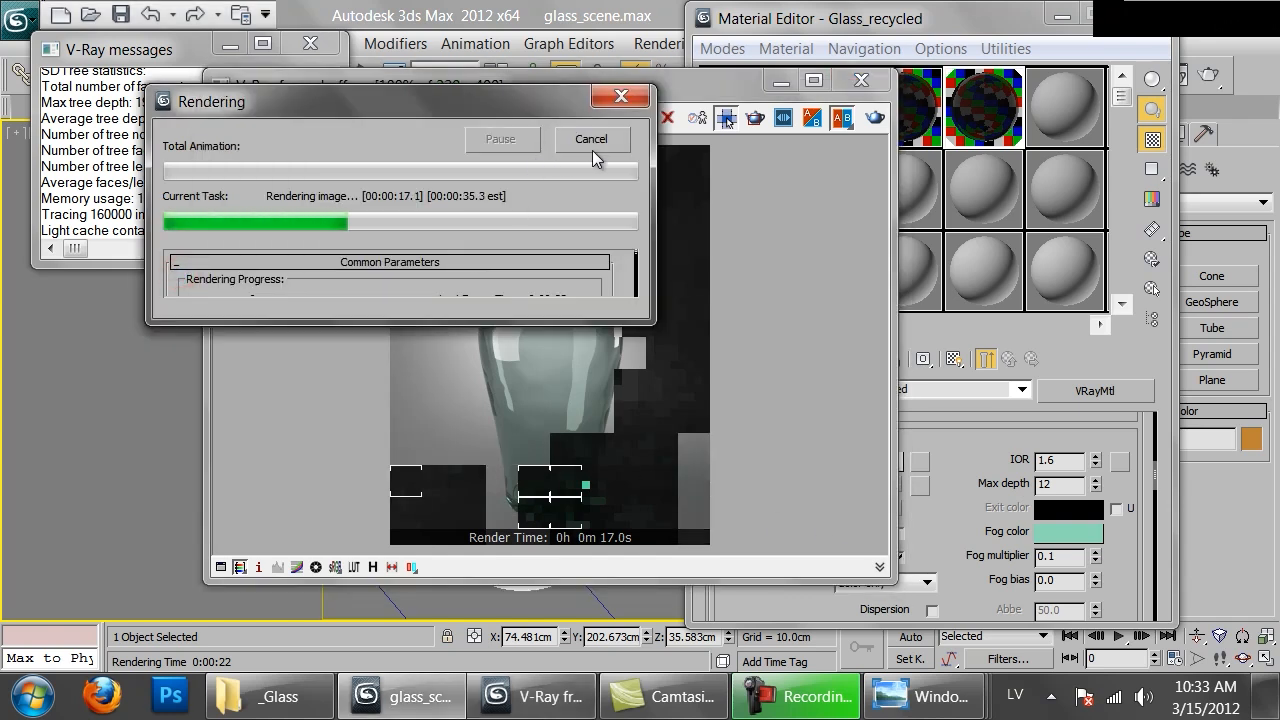
click(591, 139)
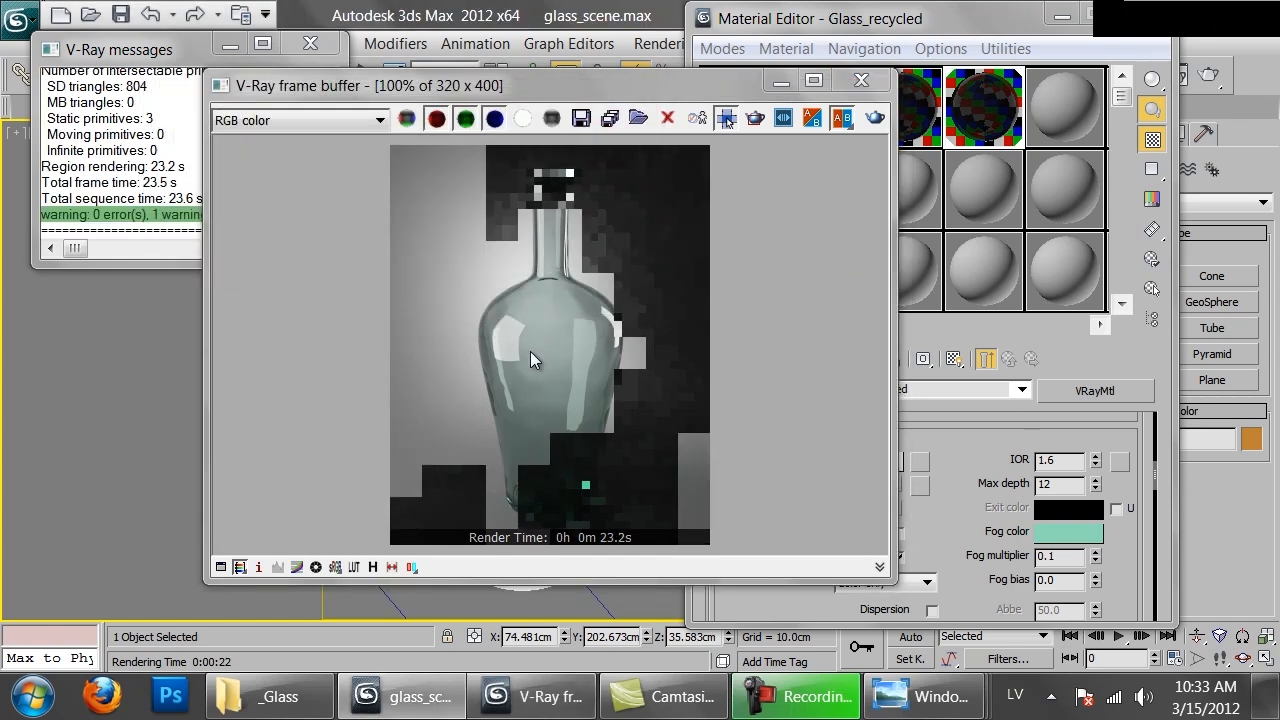
Set the fog bias of Glass_recycled to -2.0 and check it with a brief test render.
double_click(1059, 581)
text(-)
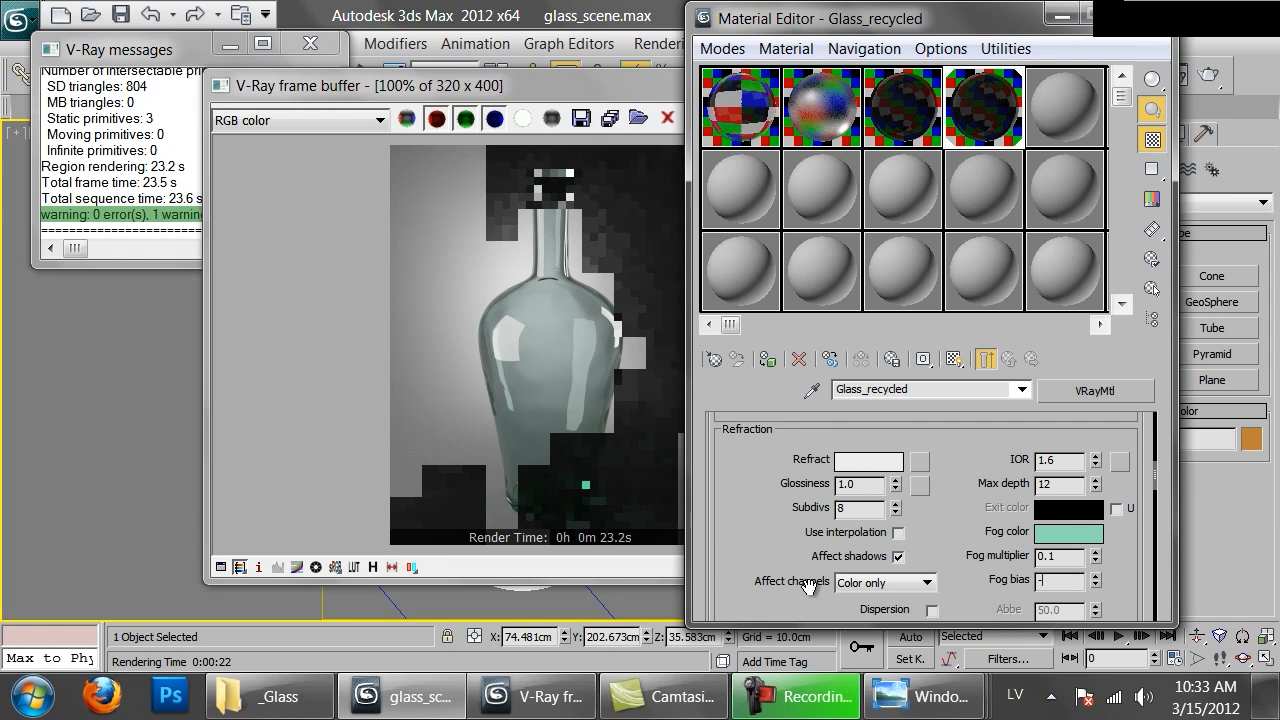
click(238, 375)
click(875, 118)
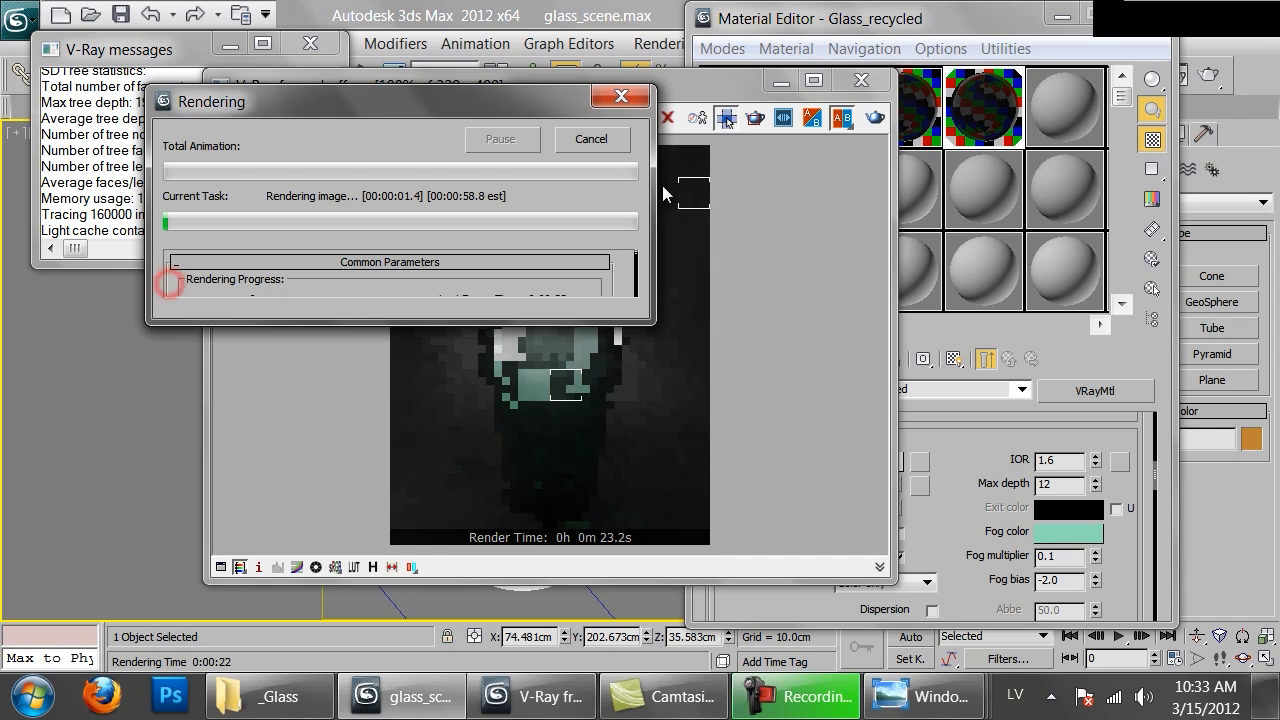
click(591, 139)
Set the fog multiplier of Glass_recycled to 0.05 and re-render the bottle.
click(1066, 556)
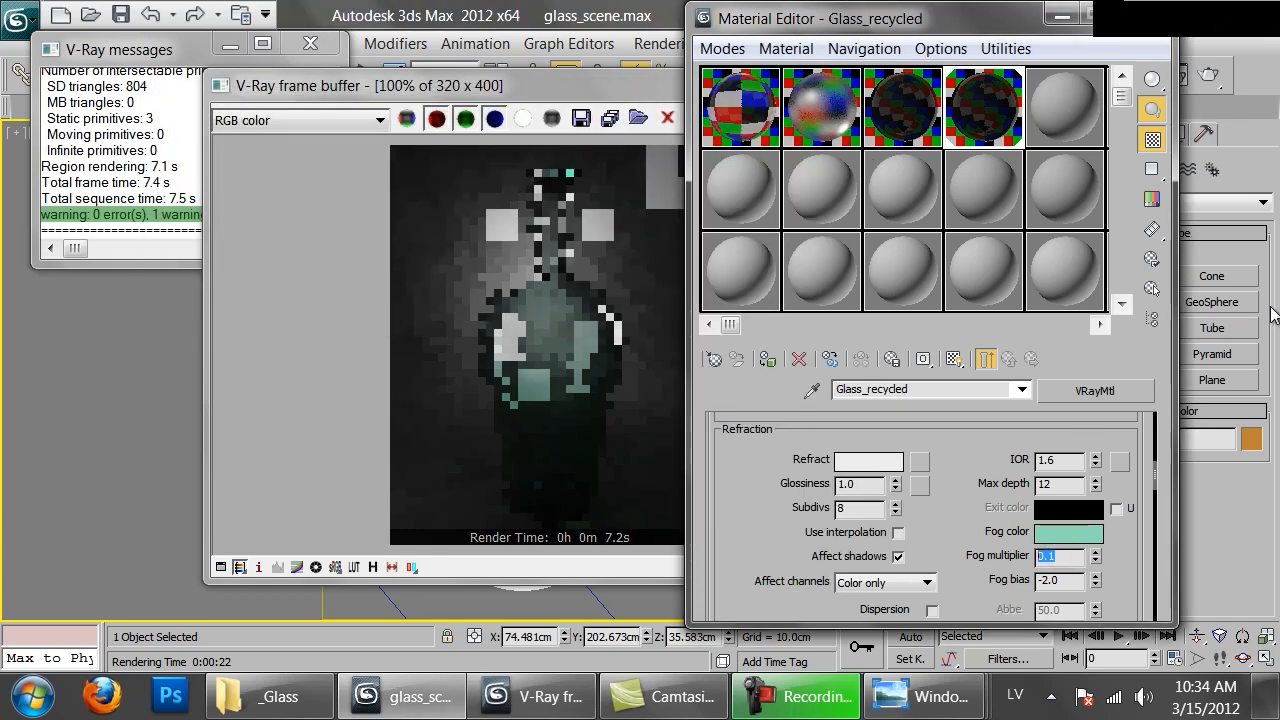
text(.0)
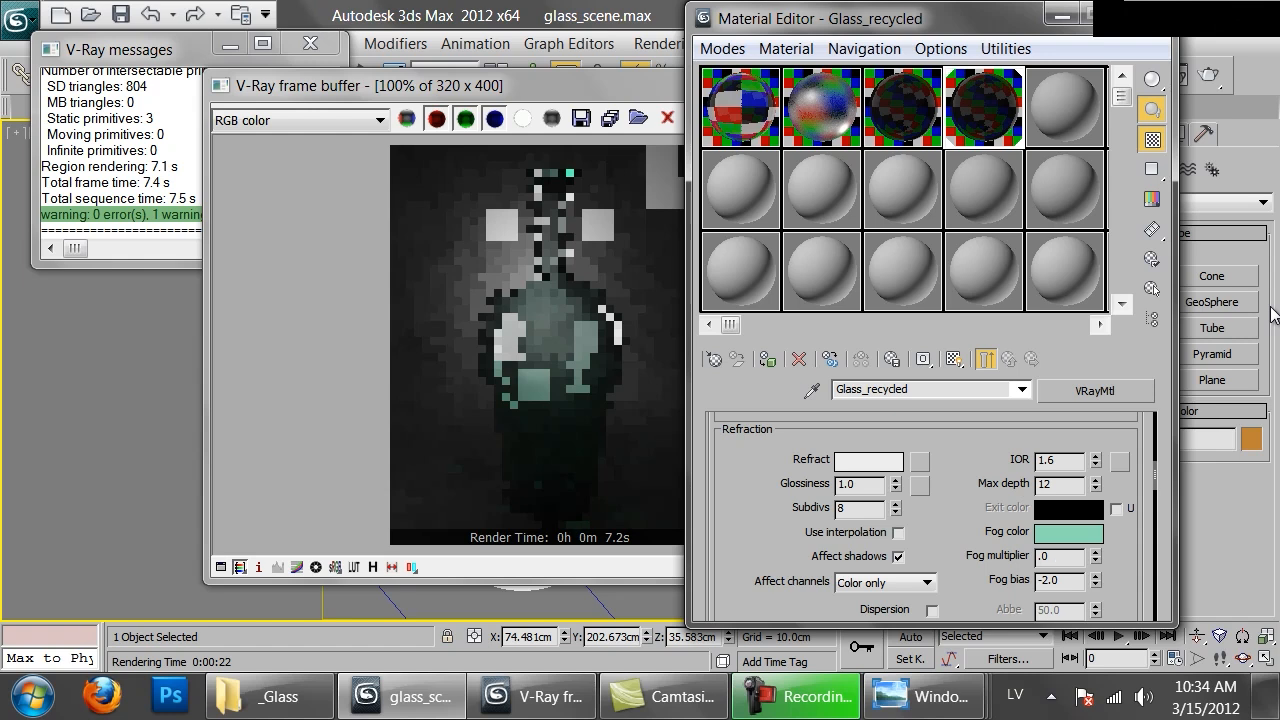
click(672, 163)
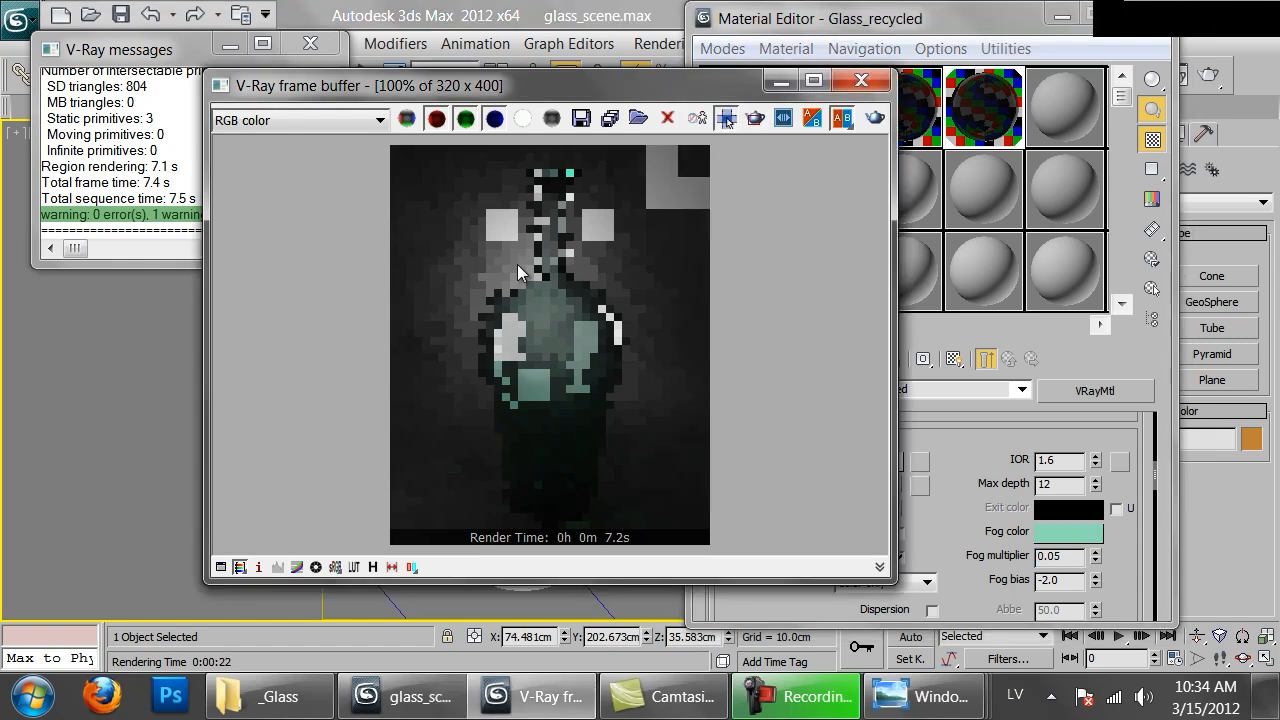
click(873, 117)
scroll(528, 350, down, 1)
scroll(528, 344, up, 1)
scroll(528, 350, up, 1)
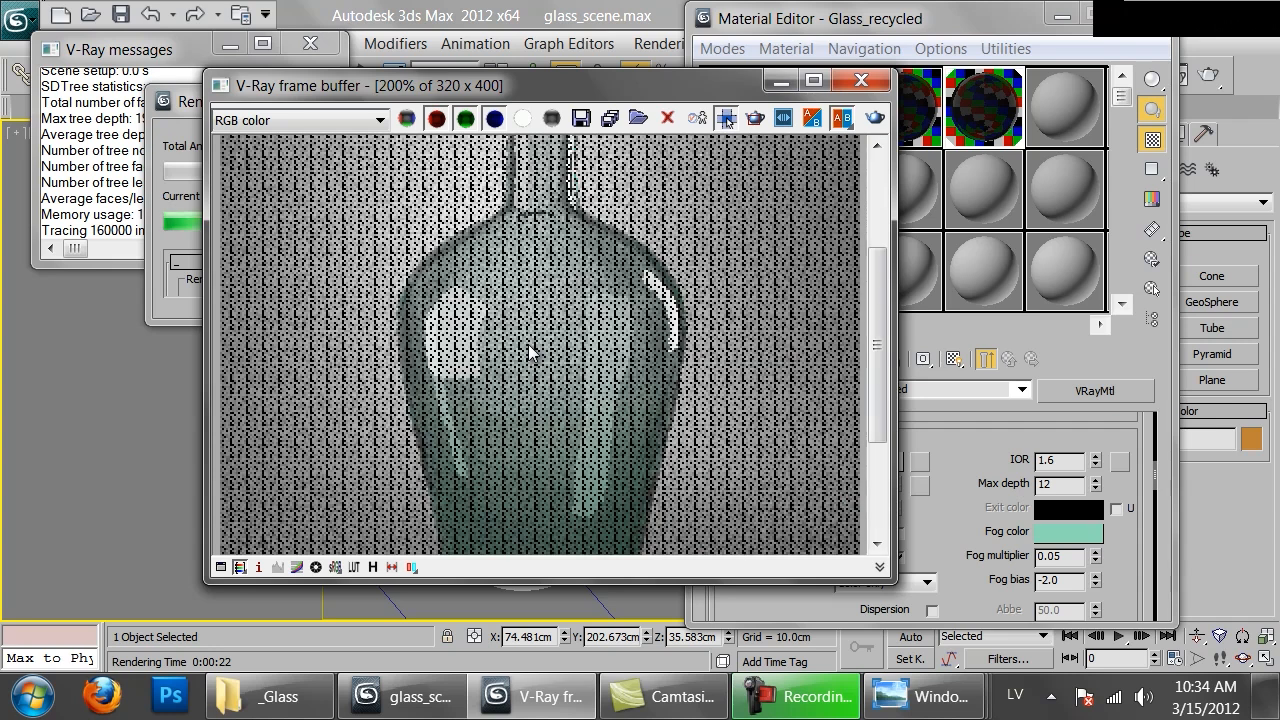
Stop the current render, set the fog bias of Glass_recycled to -1.0 and re-render the bottle.
scroll(528, 350, down, 1)
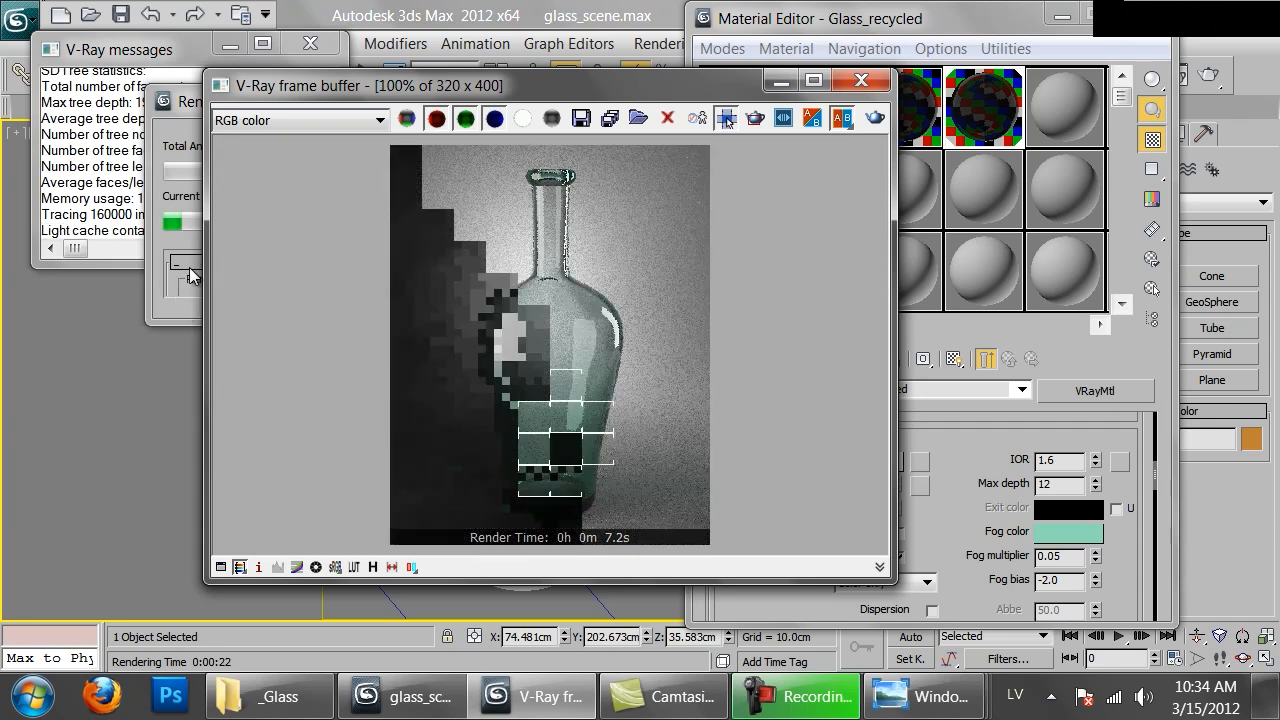
click(194, 296)
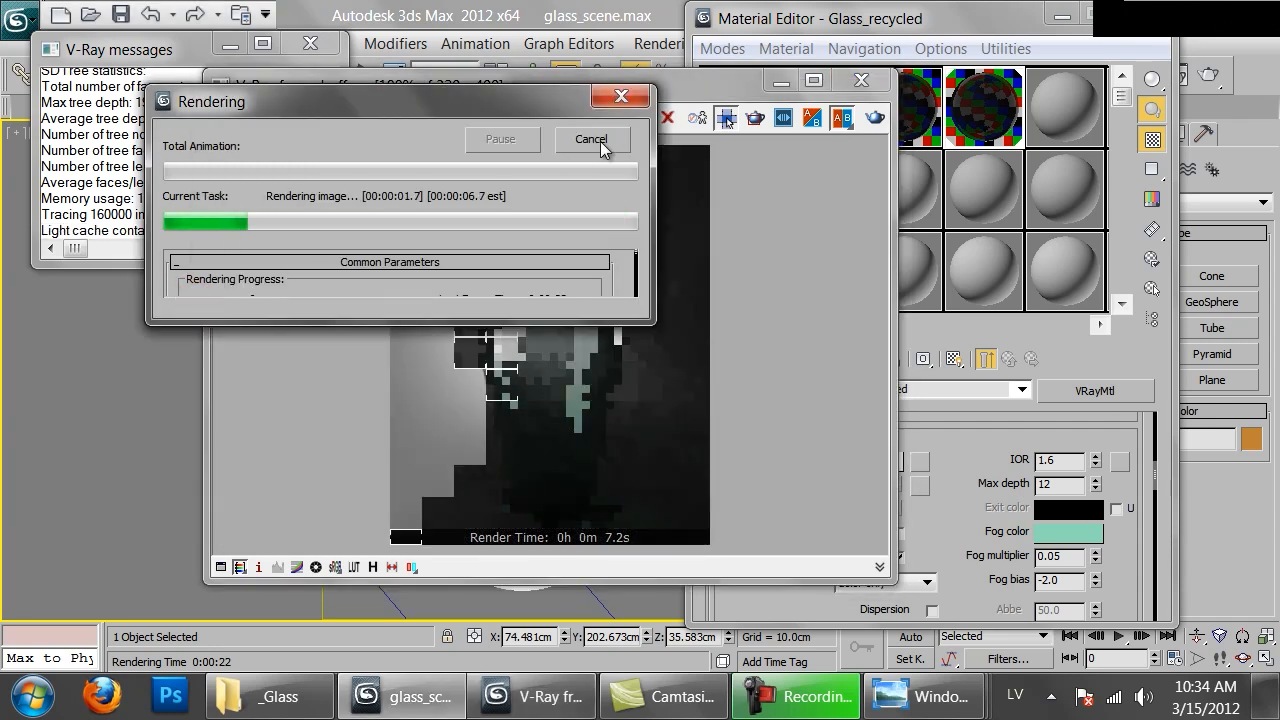
click(567, 385)
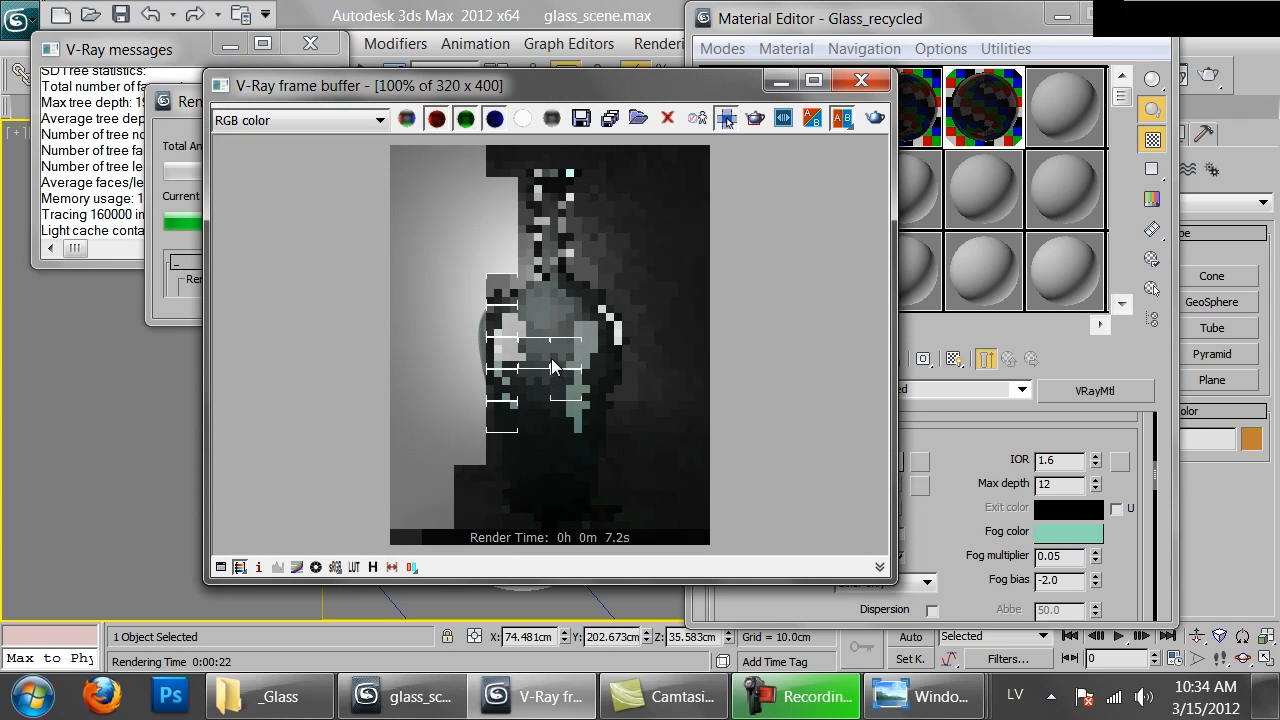
click(196, 308)
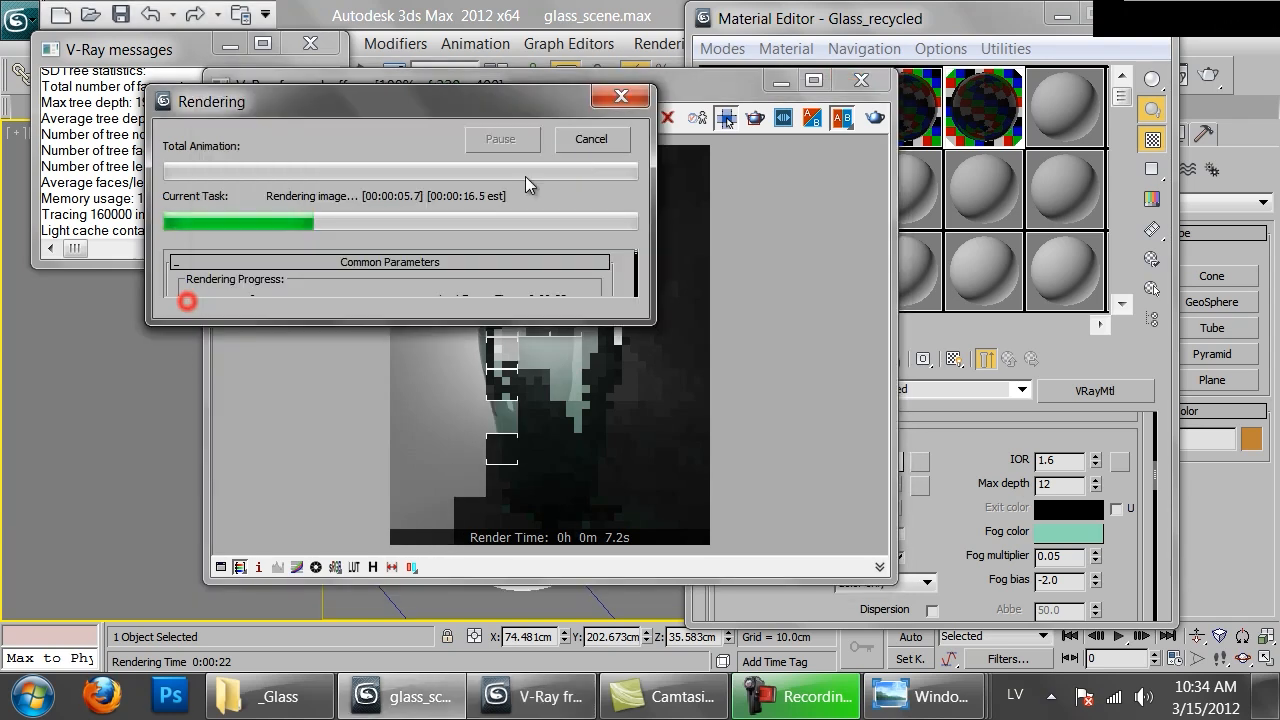
click(590, 138)
double_click(1077, 581)
text(-)
click(534, 410)
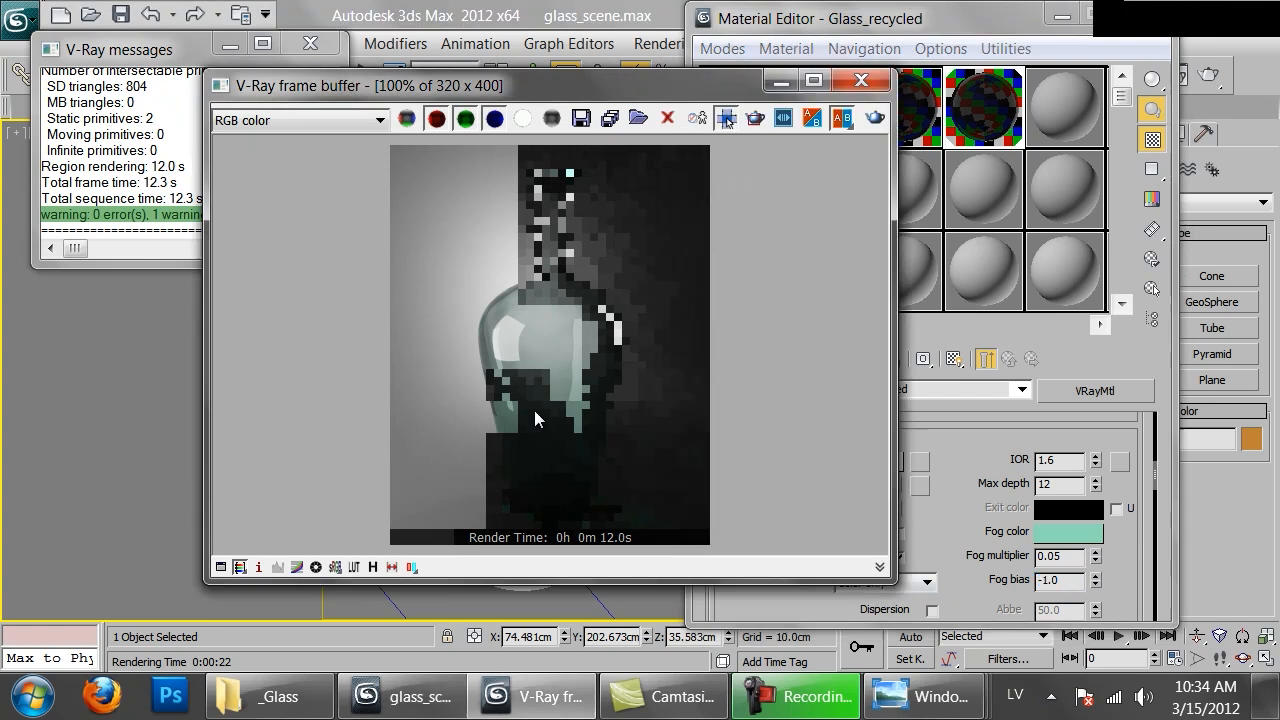
click(875, 117)
scroll(491, 375, down, 1)
scroll(491, 375, up, 1)
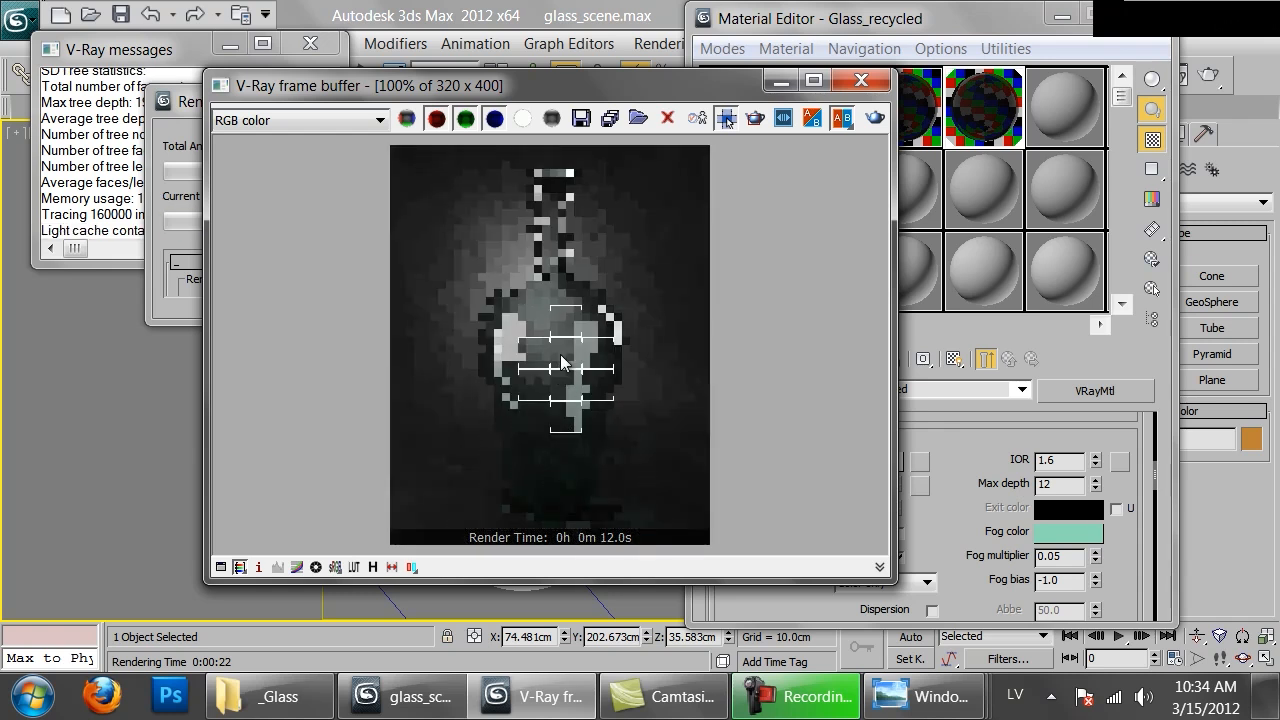
Compare the bottle render in progress with the recycled-glass-4.jpg reference photo.
click(945, 708)
click(1152, 538)
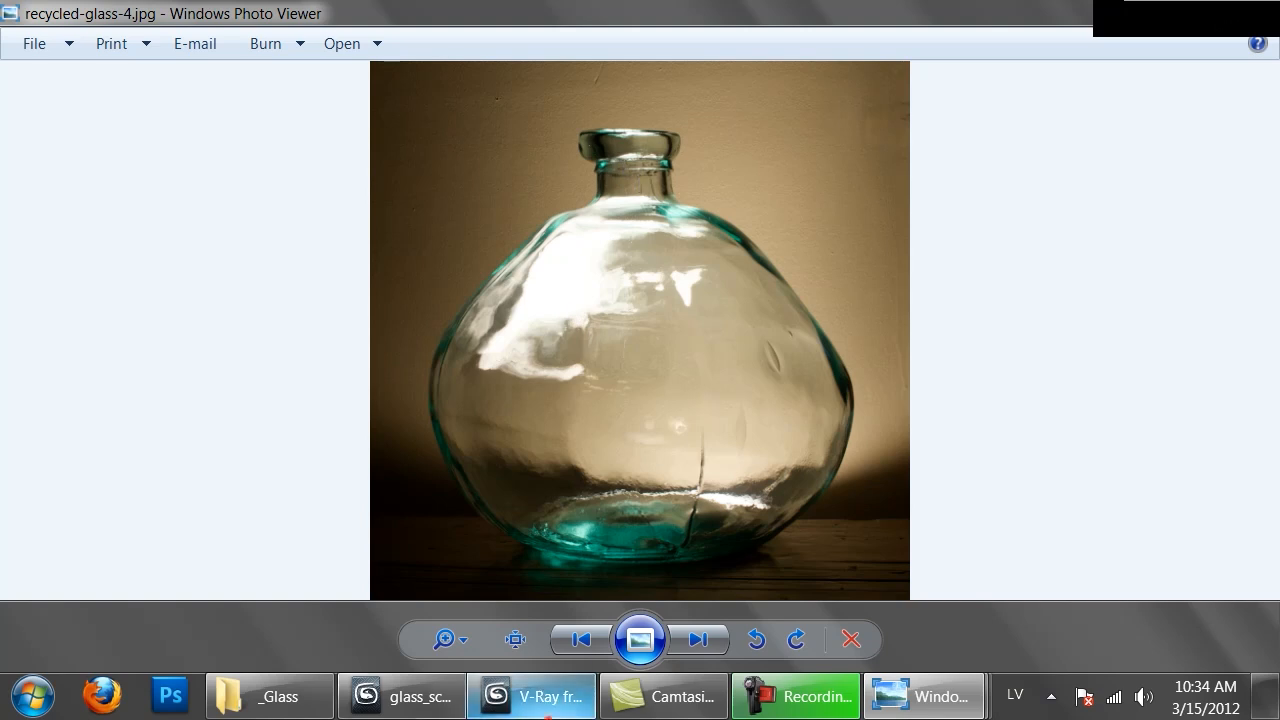
click(540, 696)
mouse_move(922, 696)
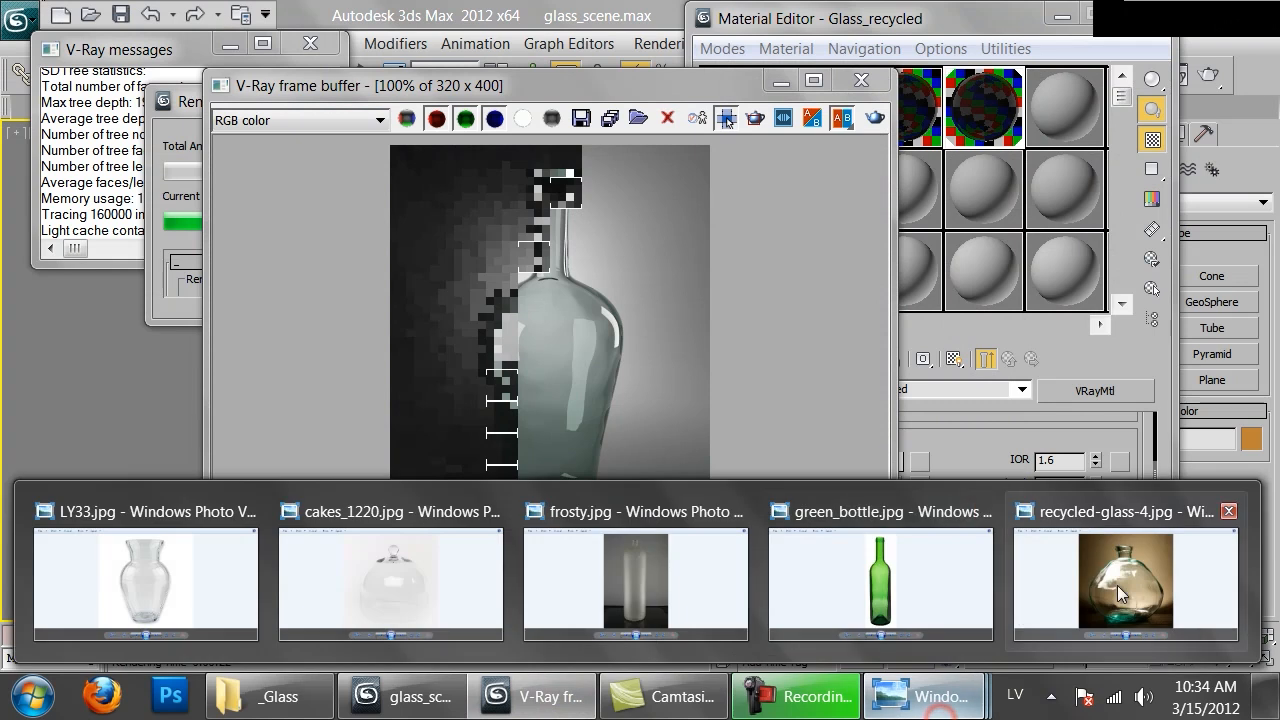
click(1137, 582)
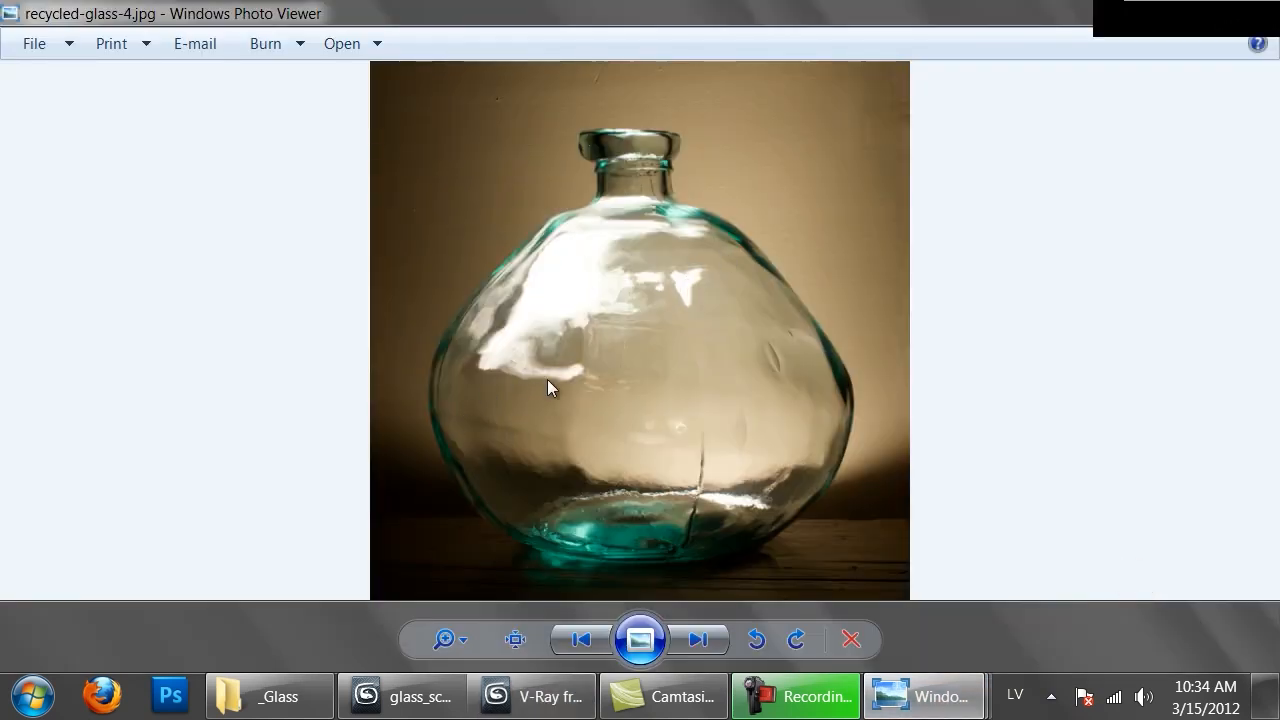
click(540, 696)
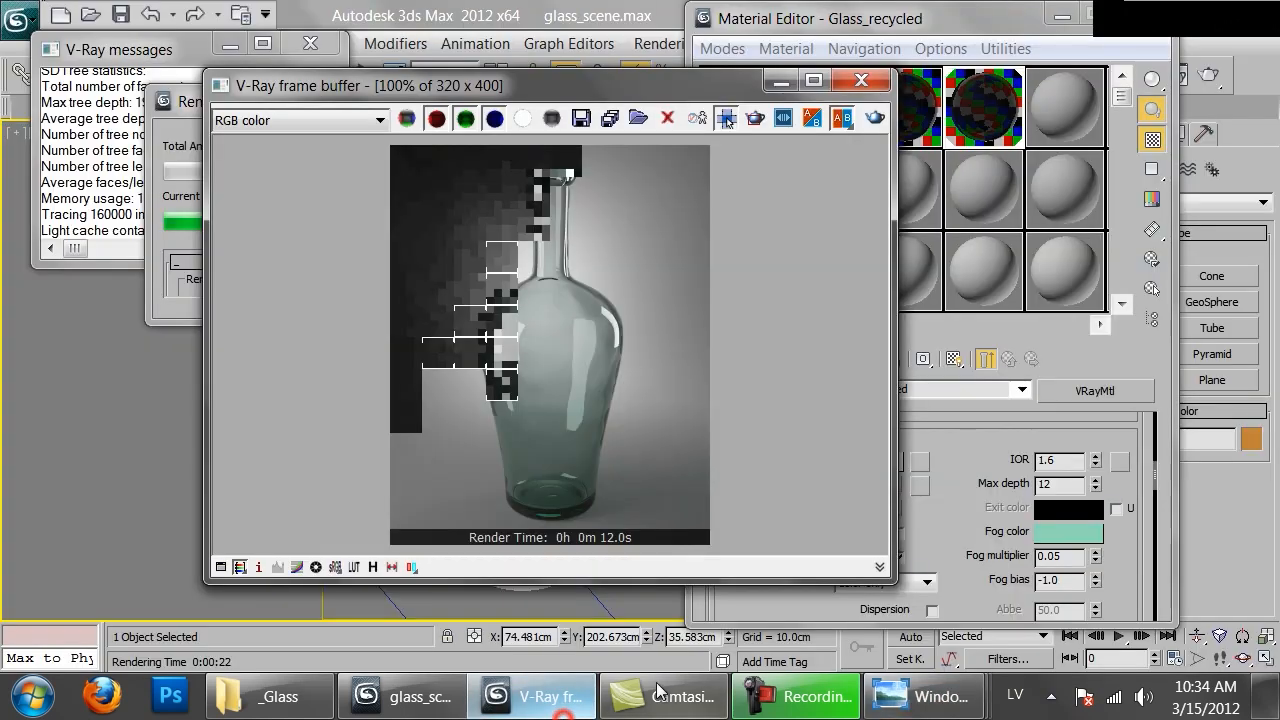
click(550, 295)
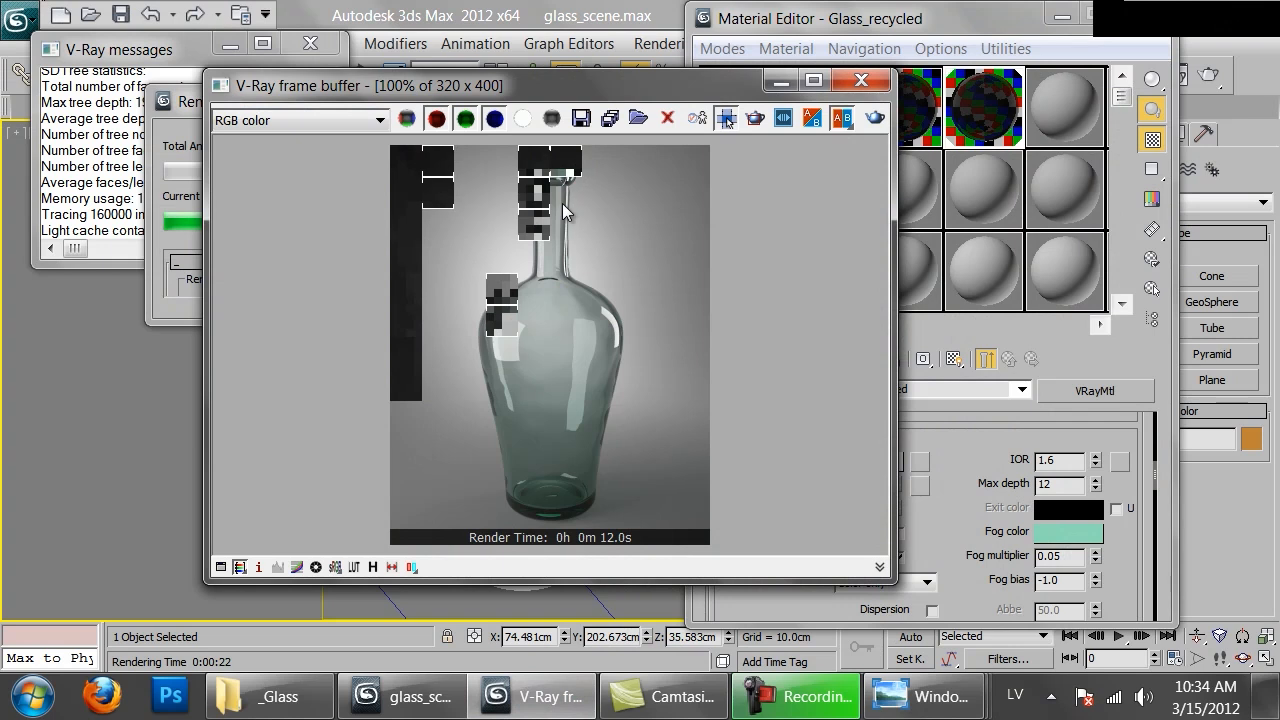
Open the Noise map in the bump slot of Glass_recycled and set its noise type to Fractal.
click(952, 541)
scroll(955, 542, down, 10)
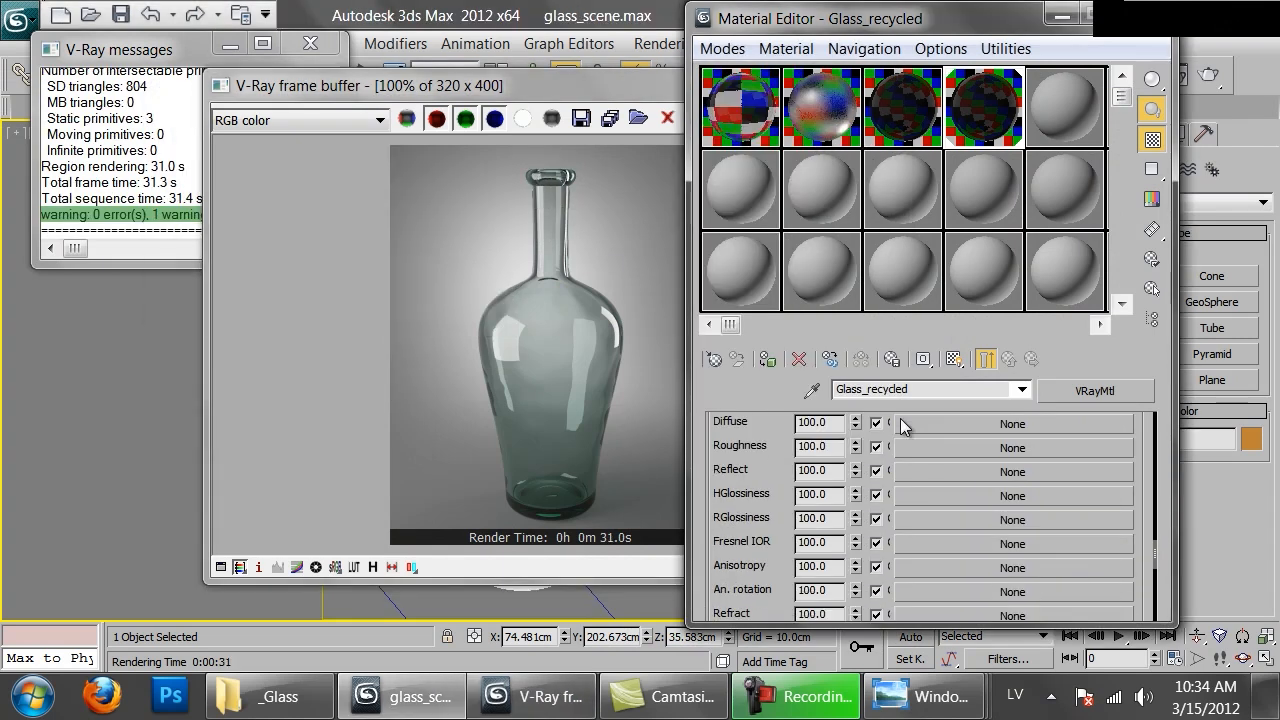
click(973, 592)
drag(1111, 570, 1090, 369)
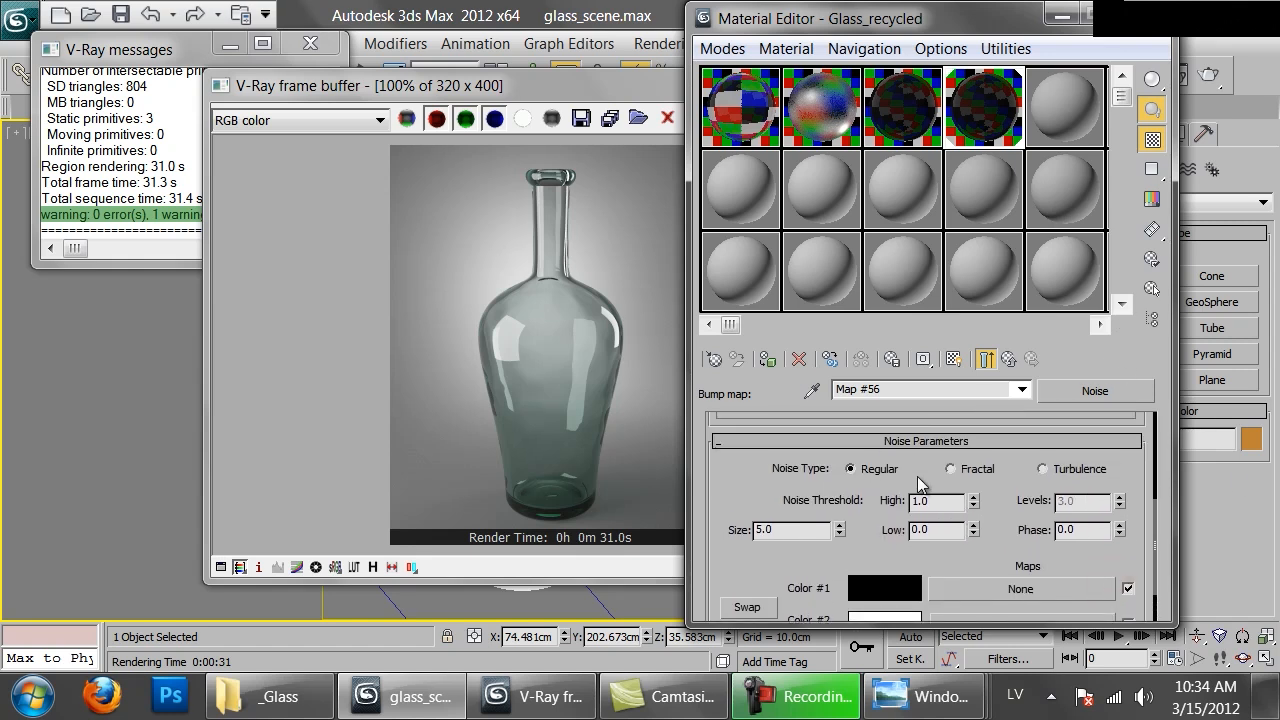
click(953, 469)
Preview the noise map on its own in an enlarged sample window, with the render moved clear of the material settings.
drag(548, 88, 346, 164)
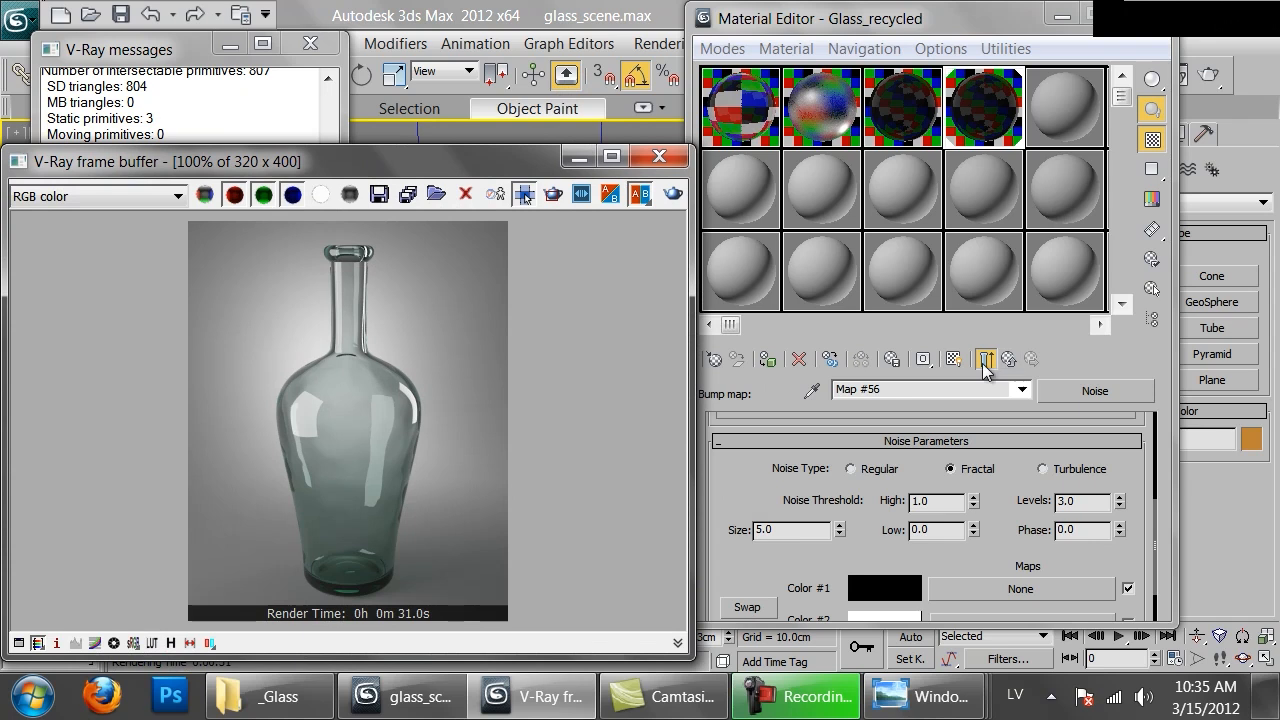
click(985, 362)
double_click(983, 95)
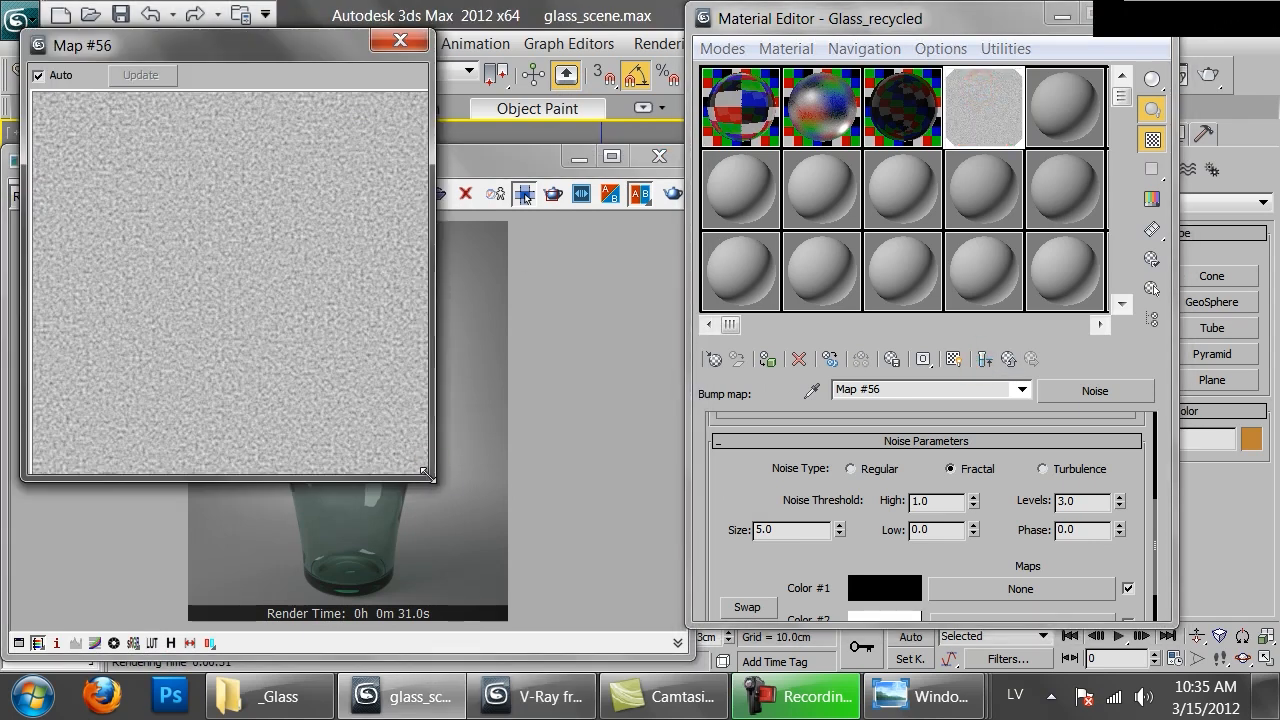
drag(425, 471, 614, 658)
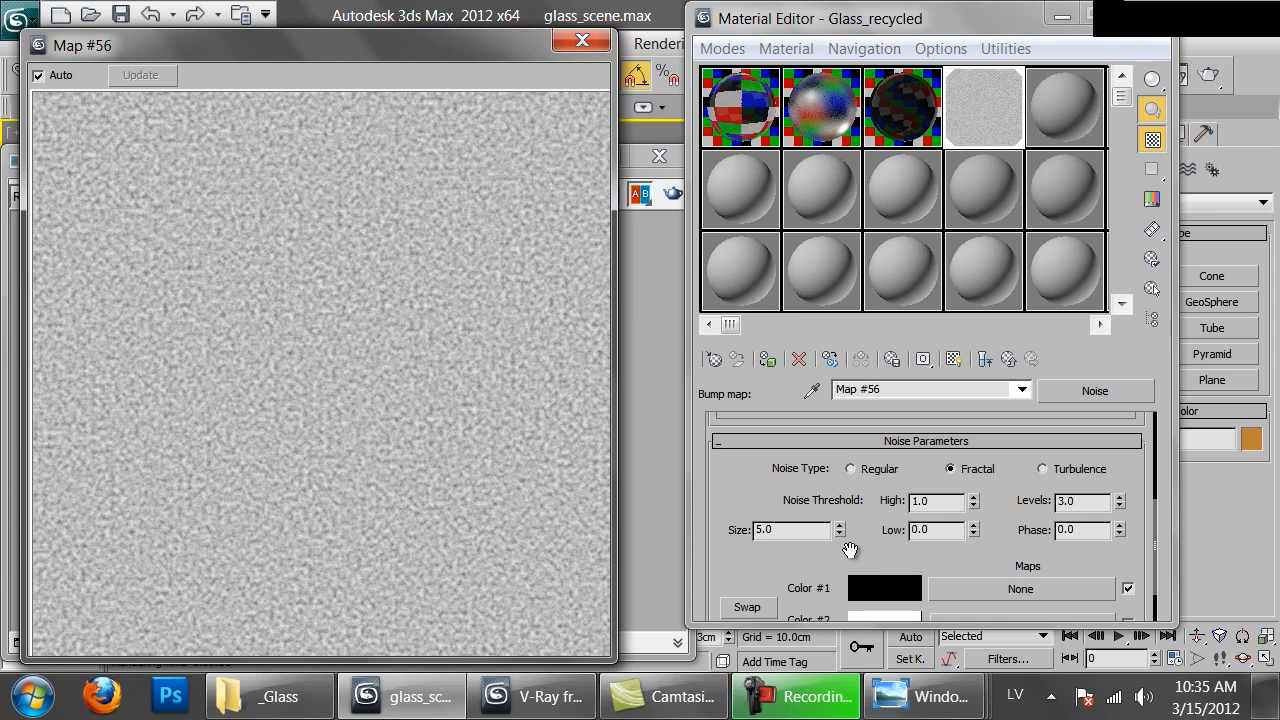
Try a noise size of 20 and 4 levels on the bump map, and close the enlarged preview.
click(866, 473)
double_click(806, 530)
text(20)
key(Return)
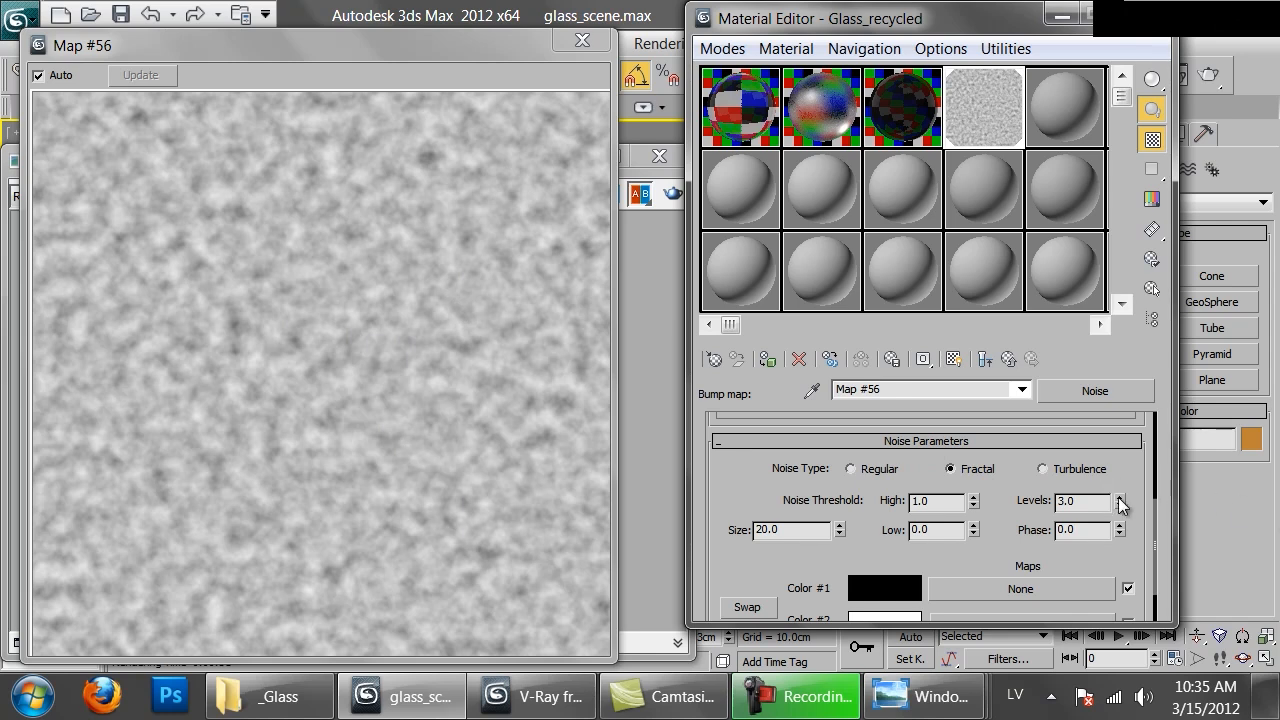
double_click(1086, 501)
text(4)
click(582, 40)
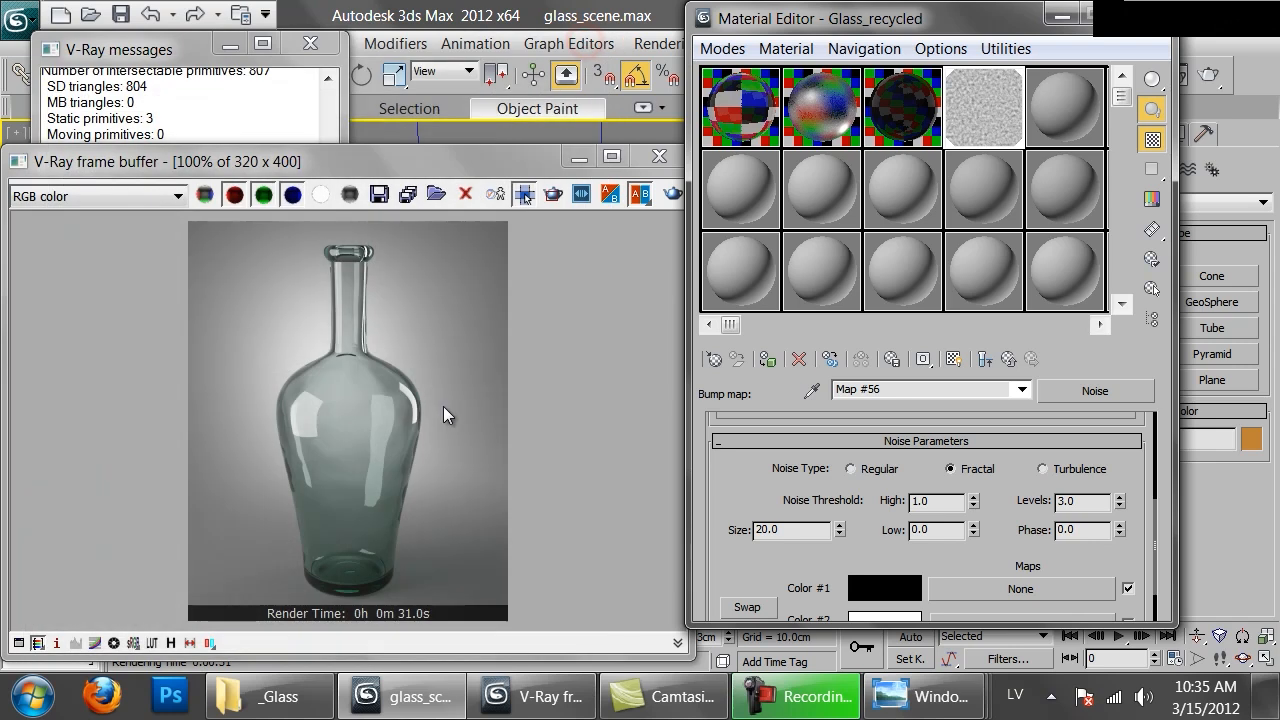
Run a brief test render to check the bump noise on the bottle, and stop it.
click(443, 406)
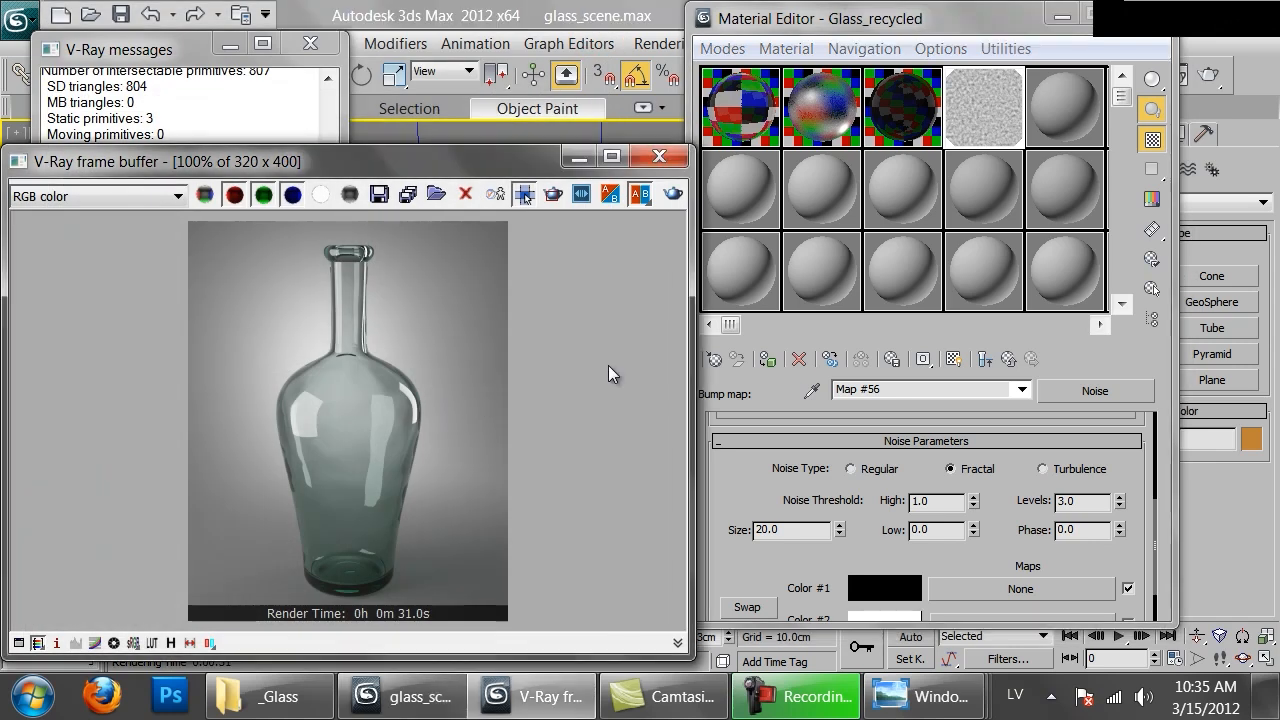
click(671, 196)
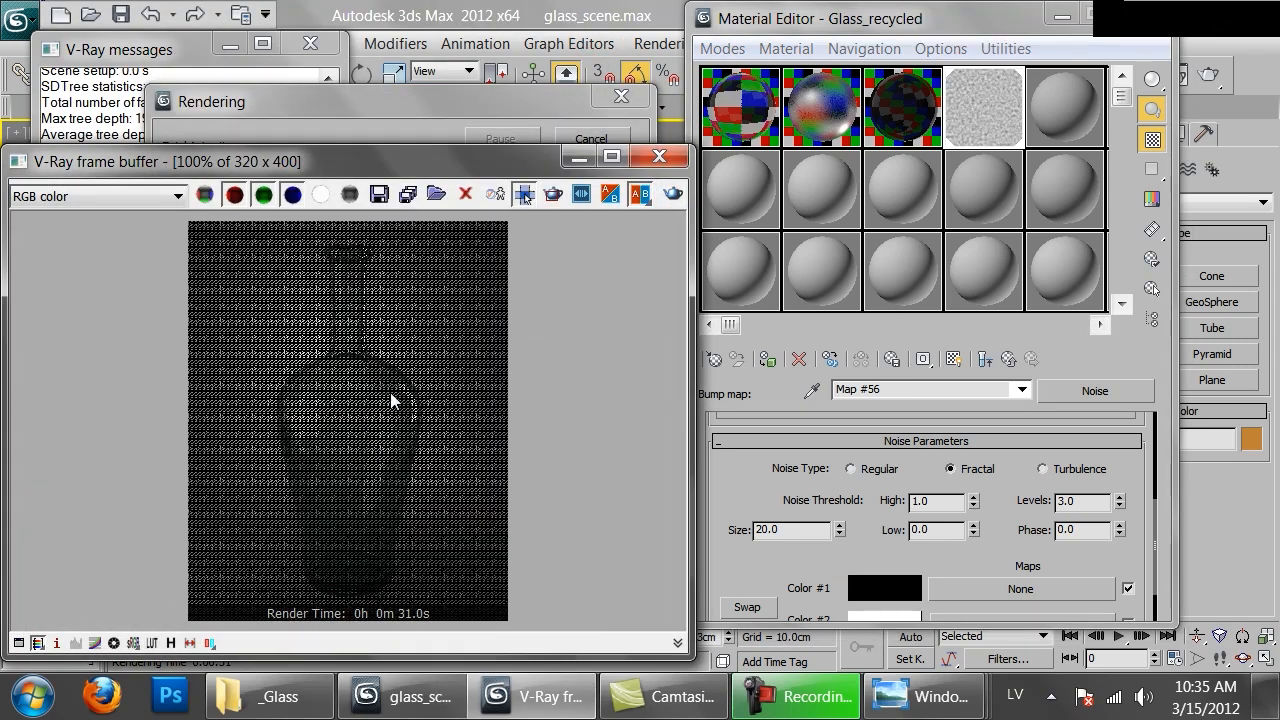
scroll(392, 409, down, 1)
scroll(392, 409, up, 1)
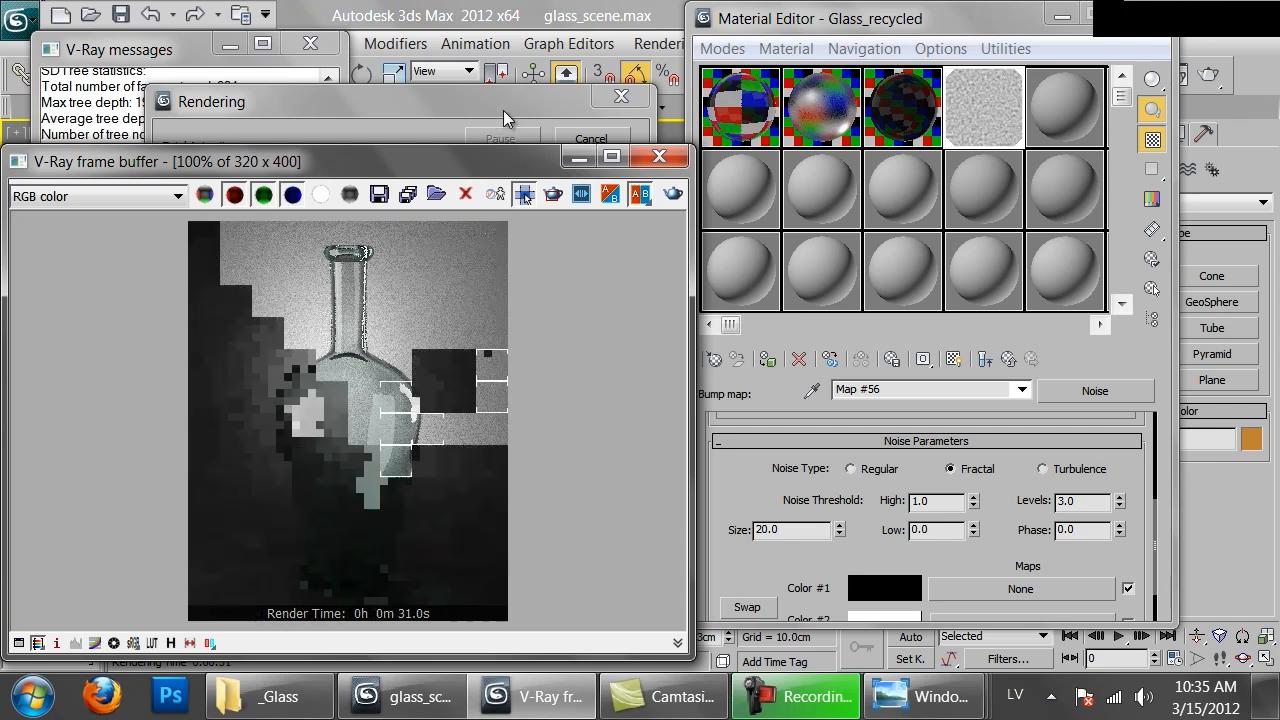
click(590, 138)
Set the noise size of the bump map to 10 and check it with a brief test render.
click(805, 529)
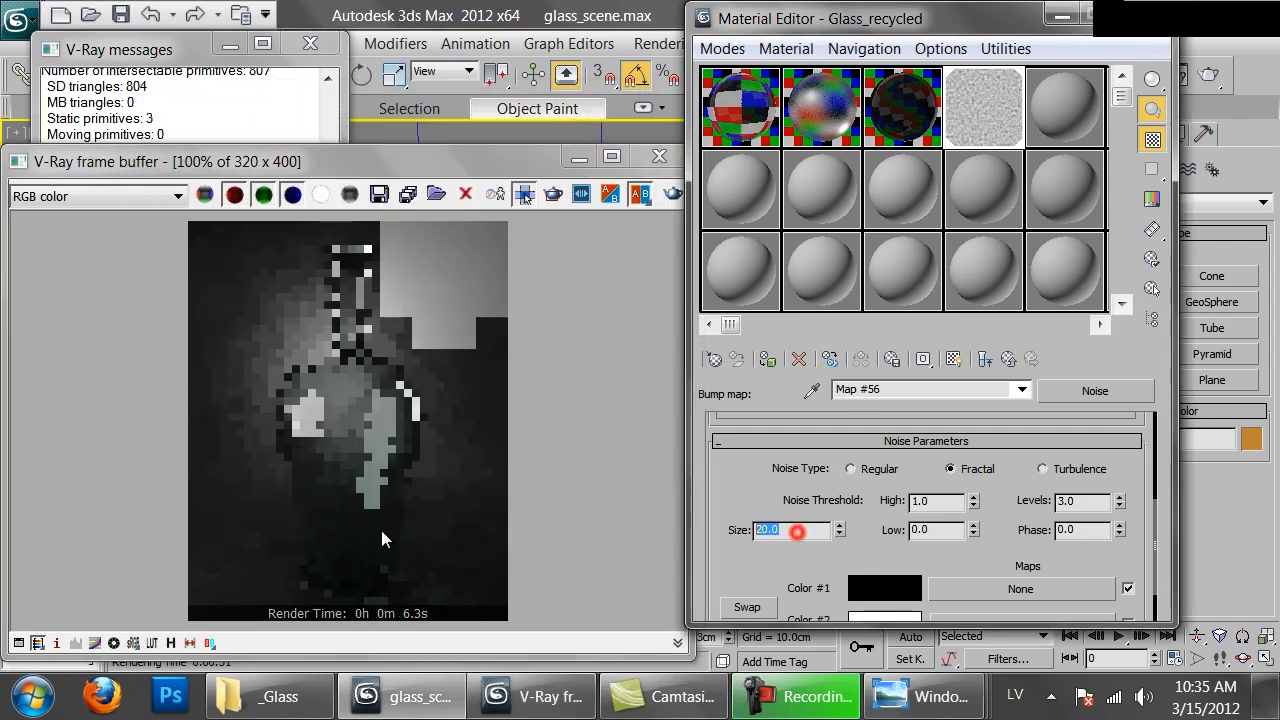
text(10)
key(Return)
click(441, 443)
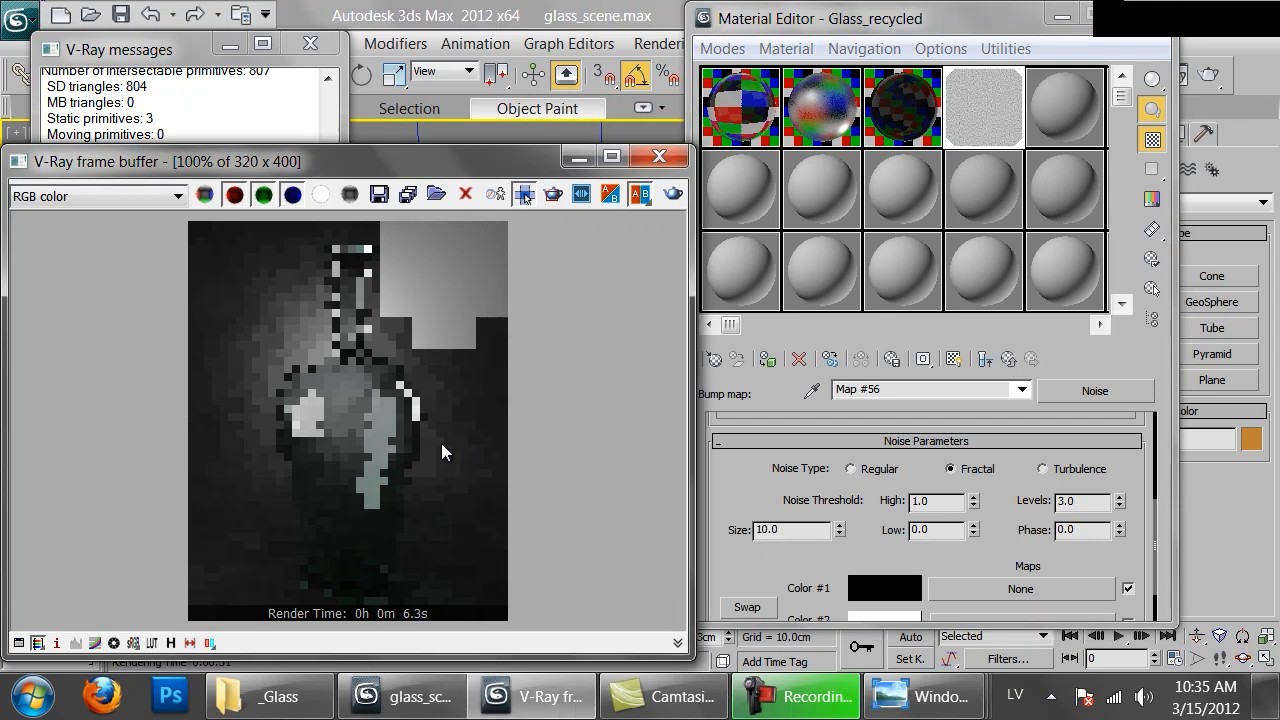
click(674, 200)
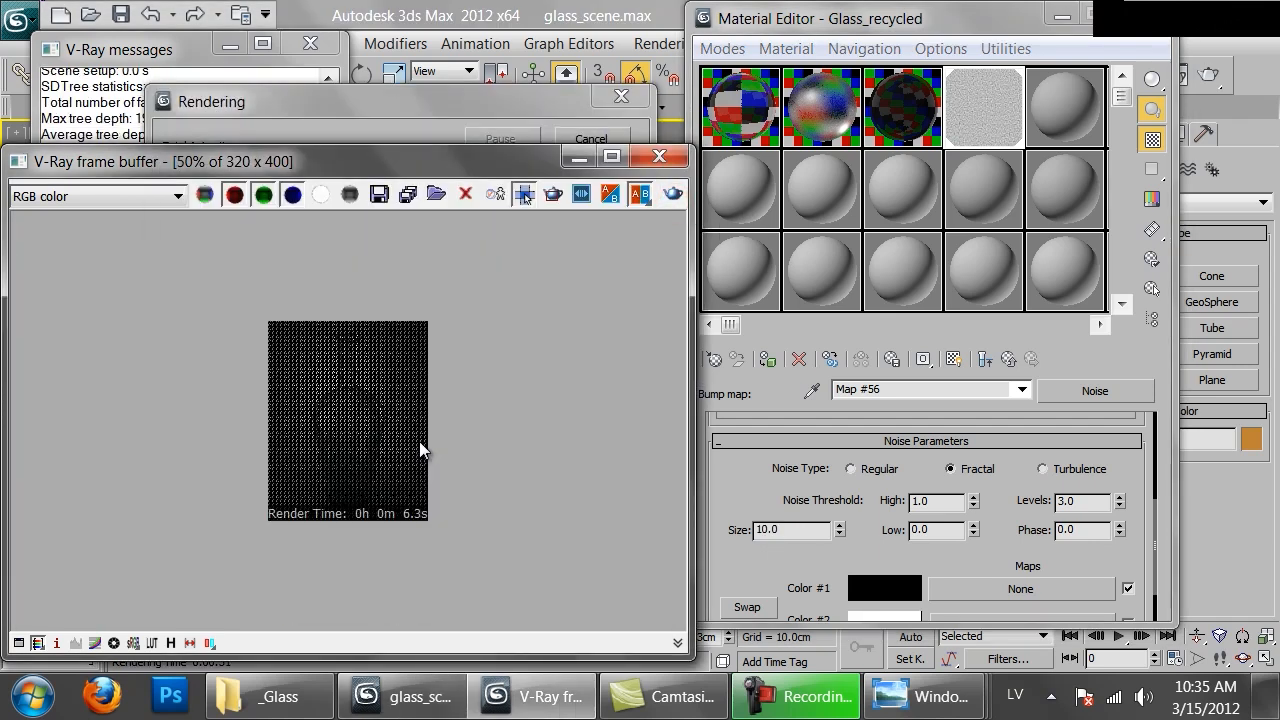
scroll(358, 422, down, 1)
scroll(358, 422, up, 1)
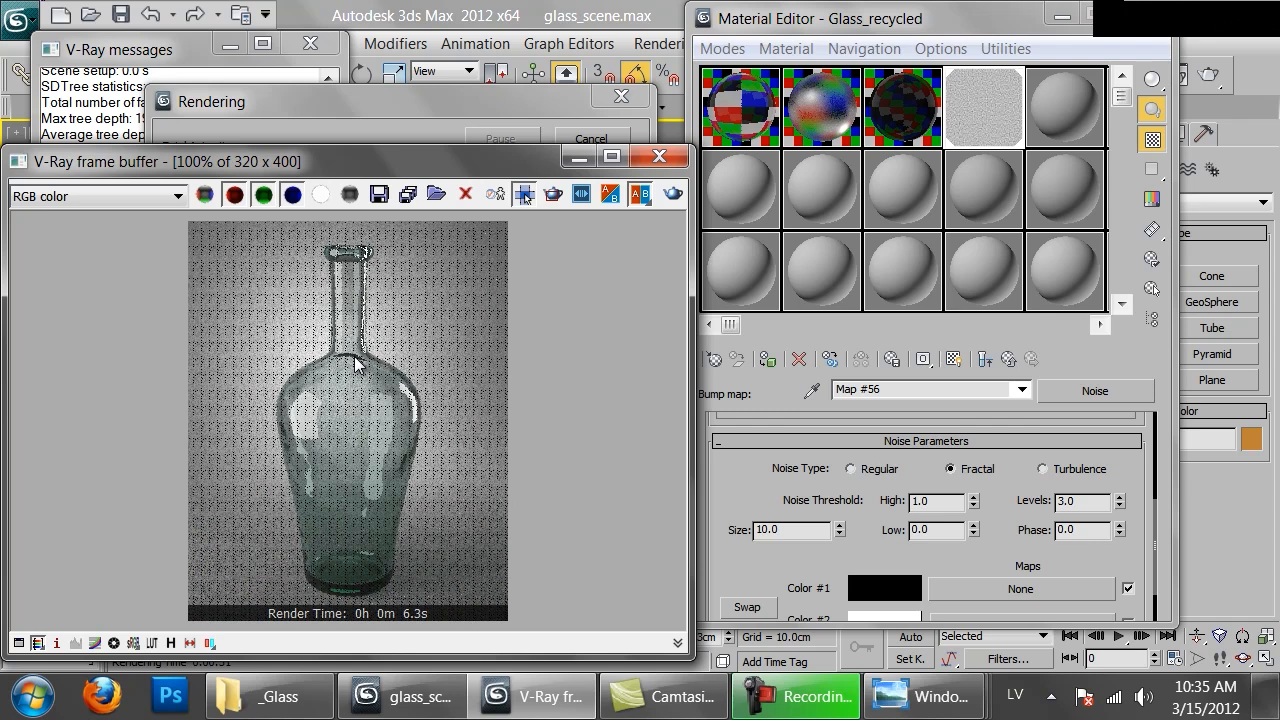
click(518, 118)
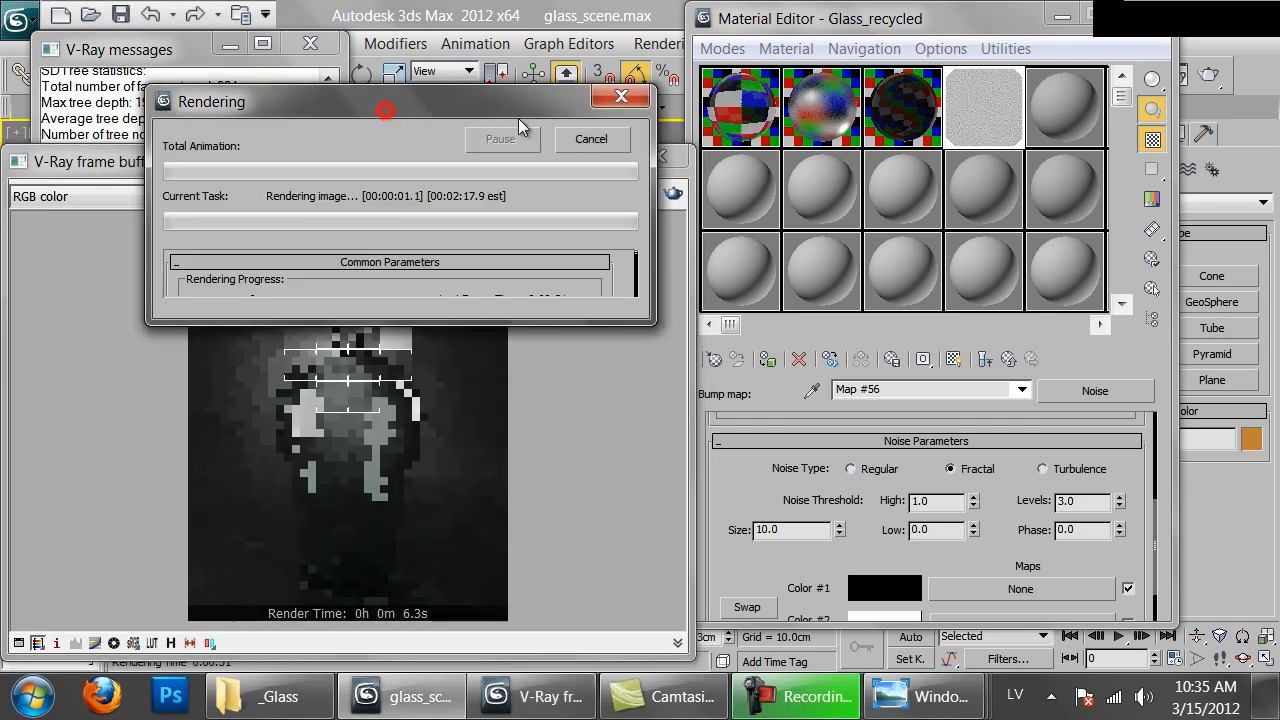
Go back to the Glass_recycled material, set its bump amount to 6.0 and re-render the bottle.
click(1008, 358)
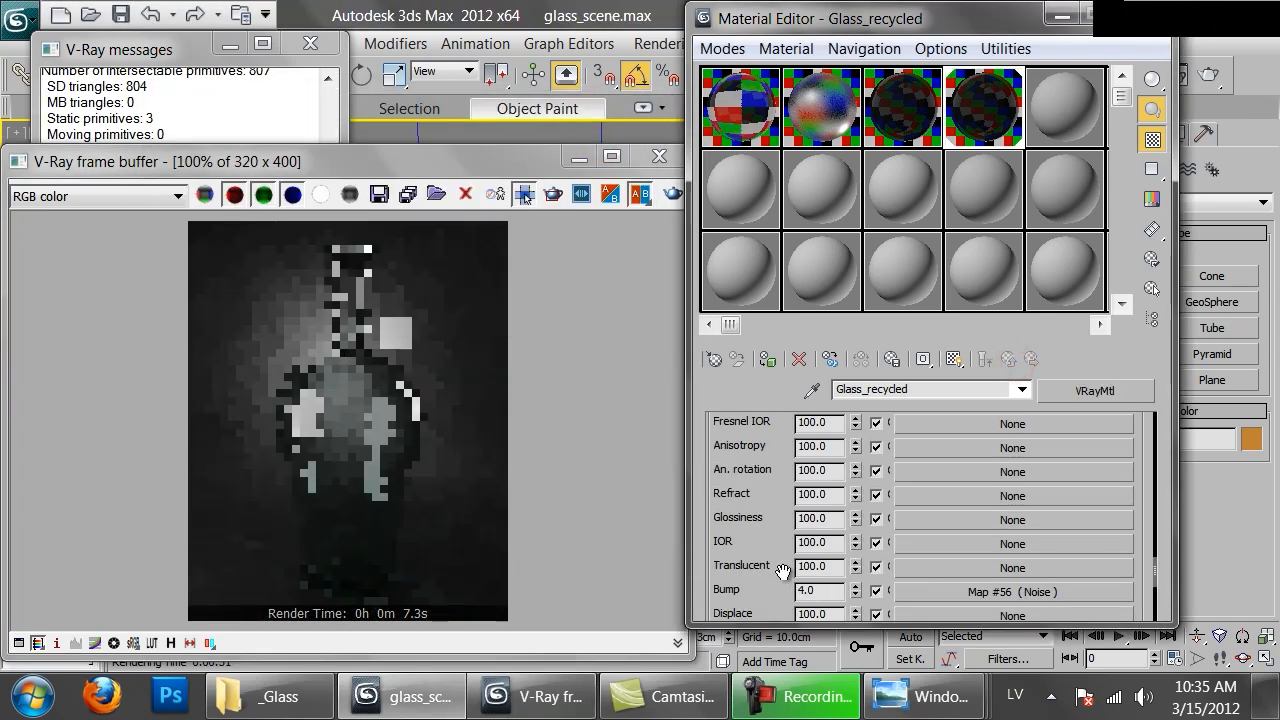
text(6)
key(Return)
click(560, 400)
click(671, 196)
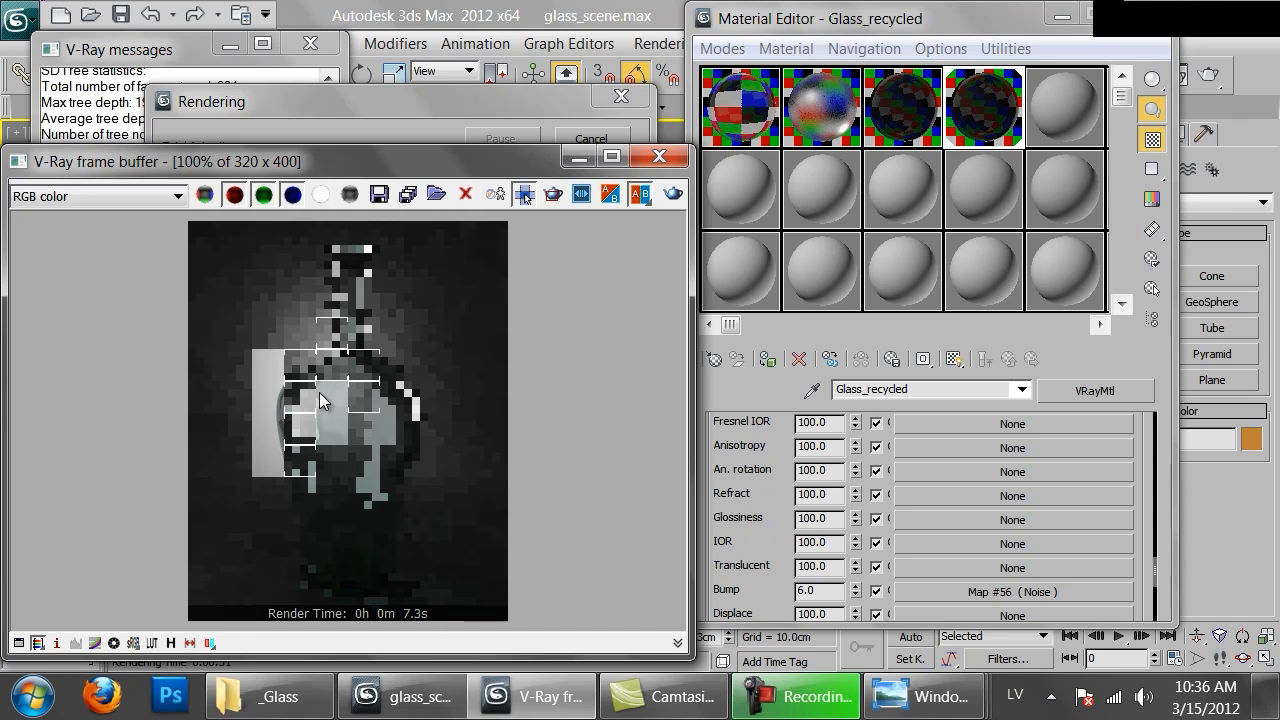
Examine the surface distortion on the bottle's body and neck and compare it with the recycled-glass-4.jpg reference.
scroll(319, 392, up, 1)
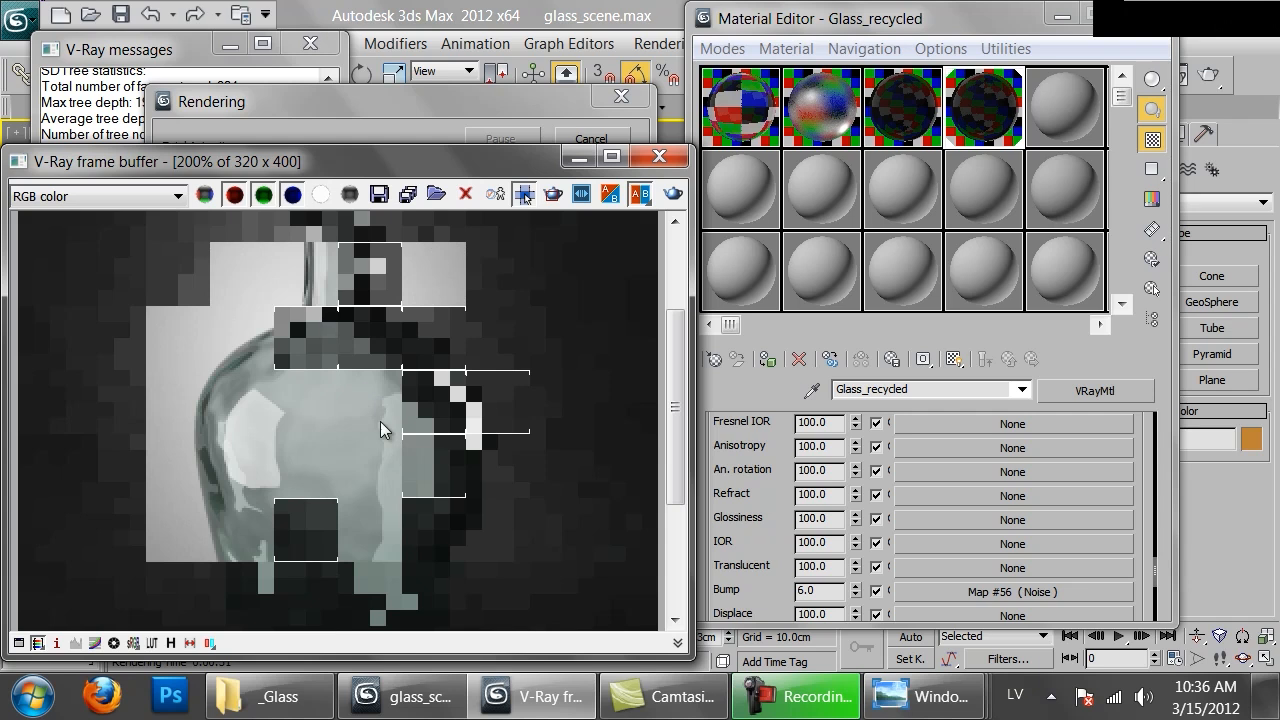
middle_drag(368, 330, 378, 474)
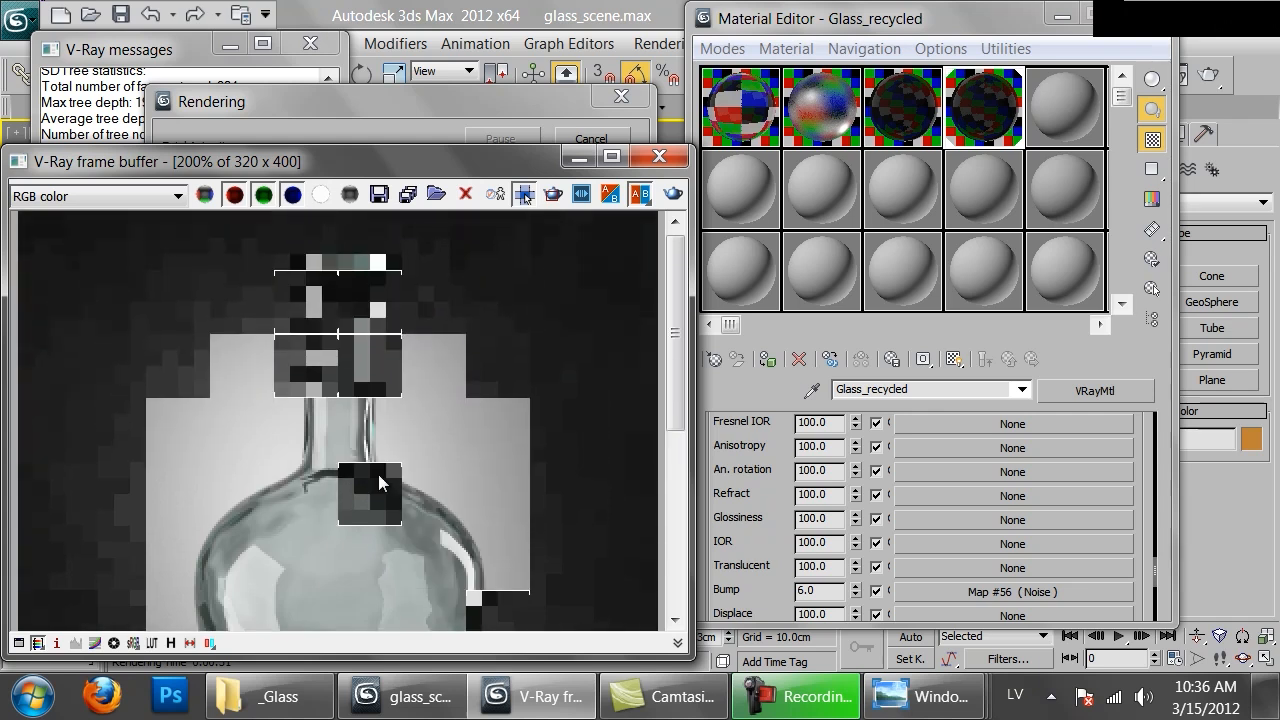
scroll(401, 482, down, 1)
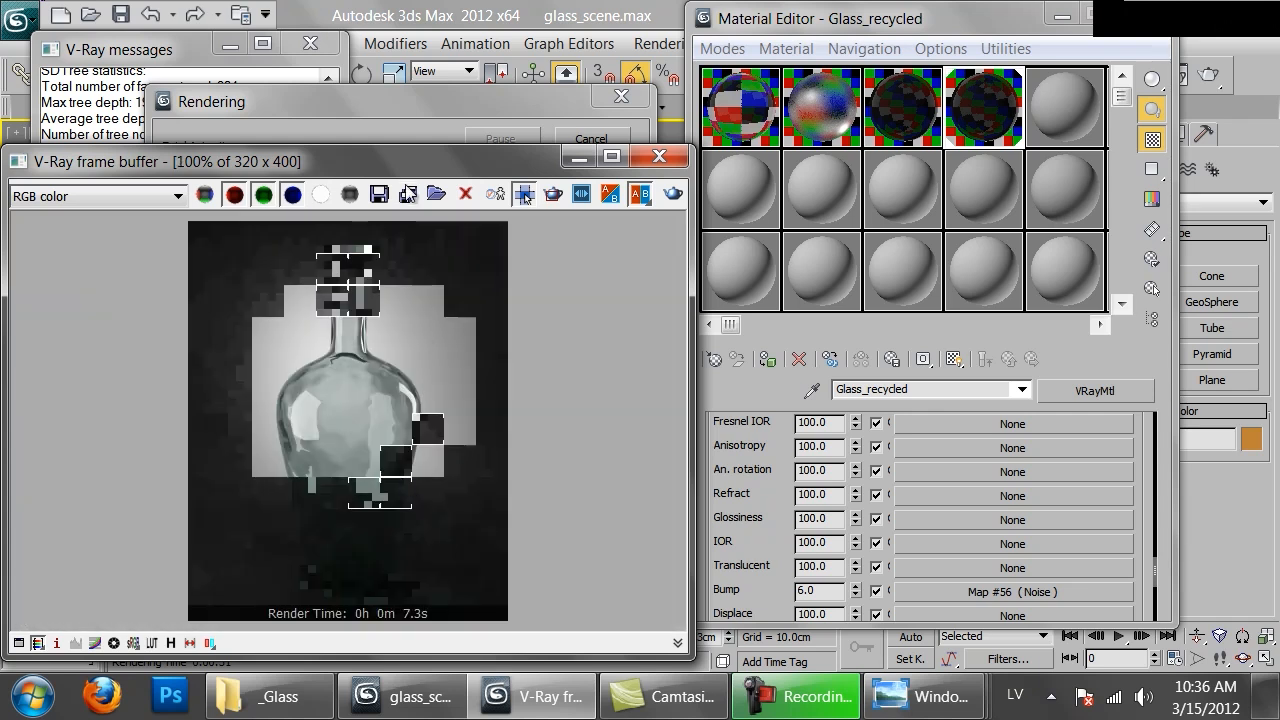
drag(410, 163, 544, 91)
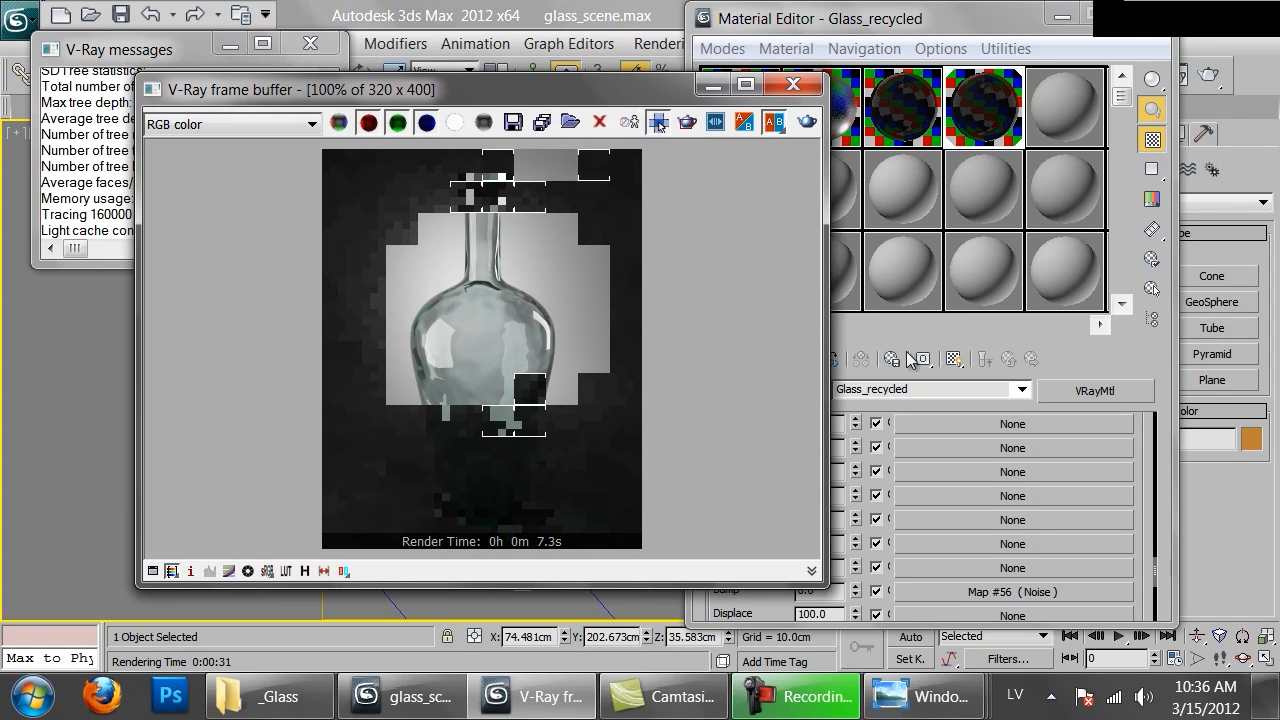
mouse_move(925, 696)
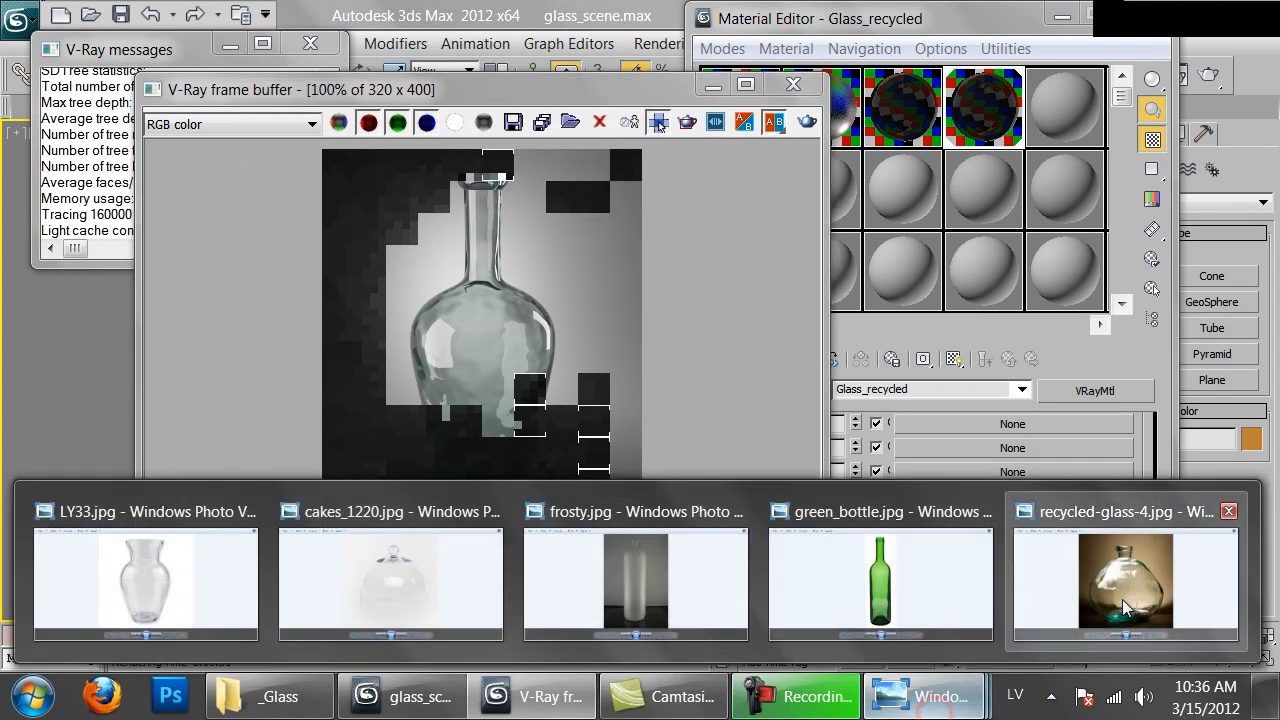
click(1122, 600)
click(538, 696)
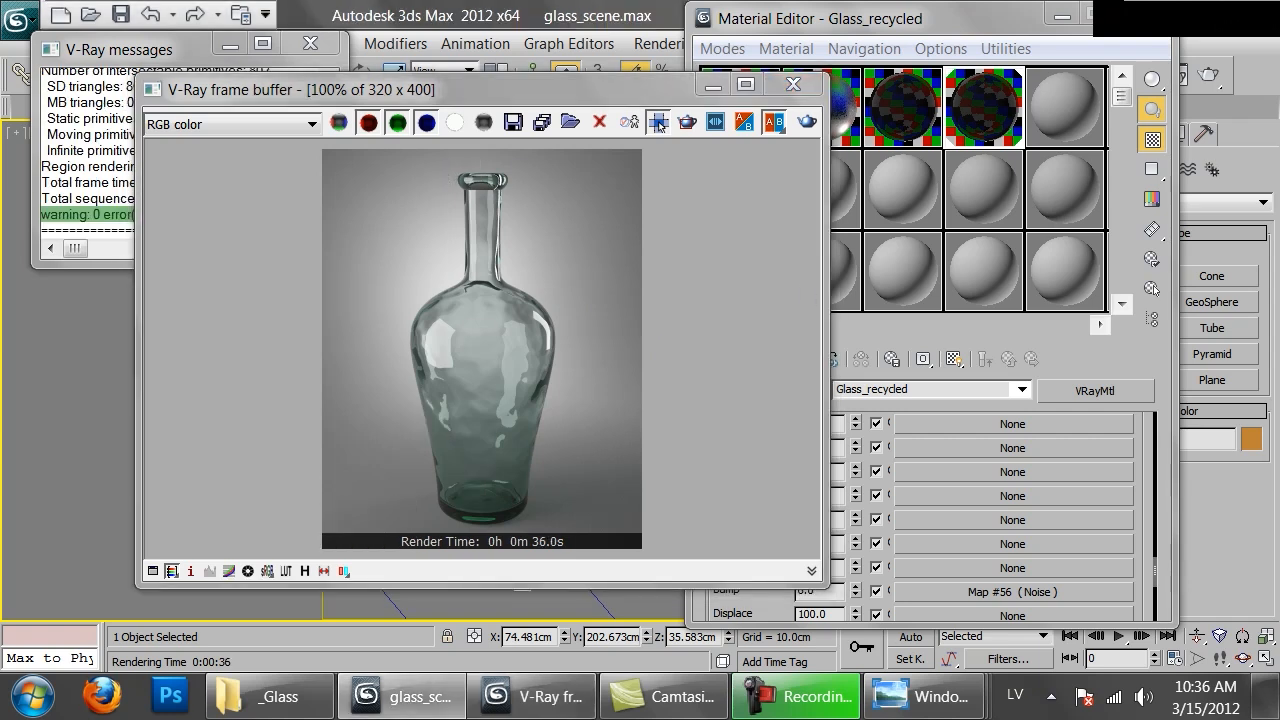
Select the unused fifth material slot and open the stylish-frosted-printed-glass-door-decor.jpg reference from the _Glass folder.
click(1143, 494)
scroll(1140, 489, up, 15)
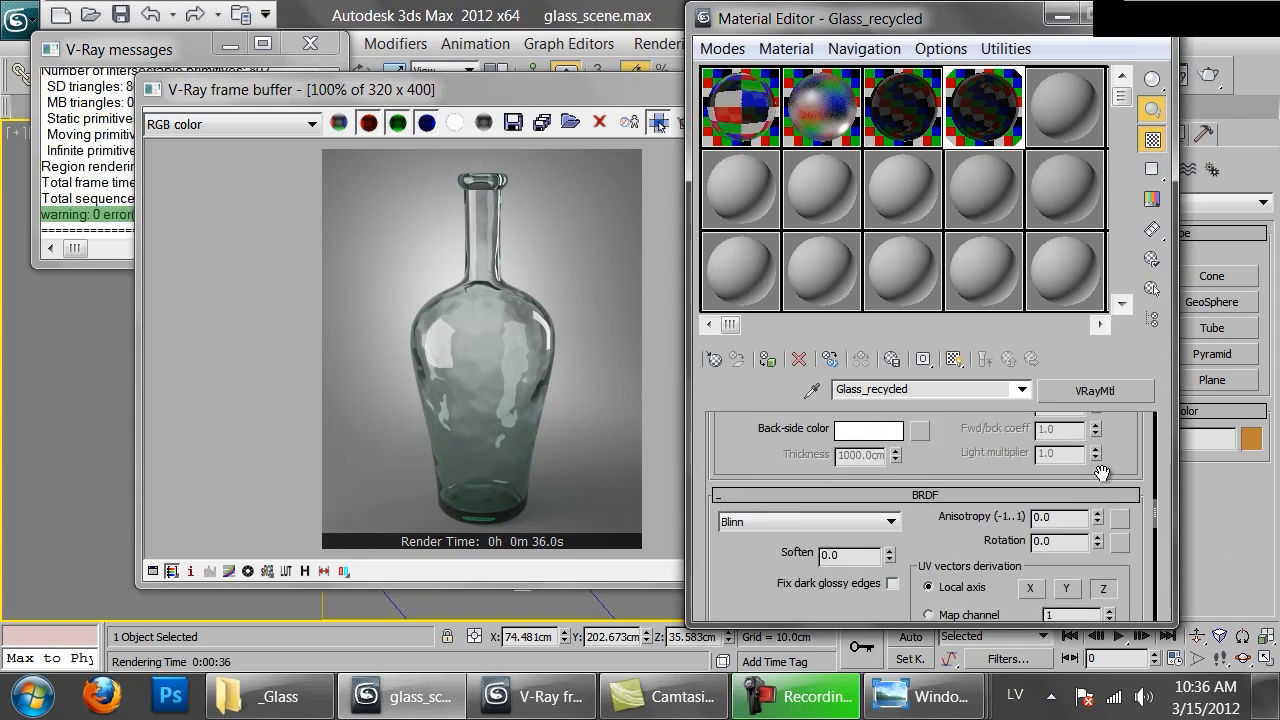
click(1051, 108)
click(295, 706)
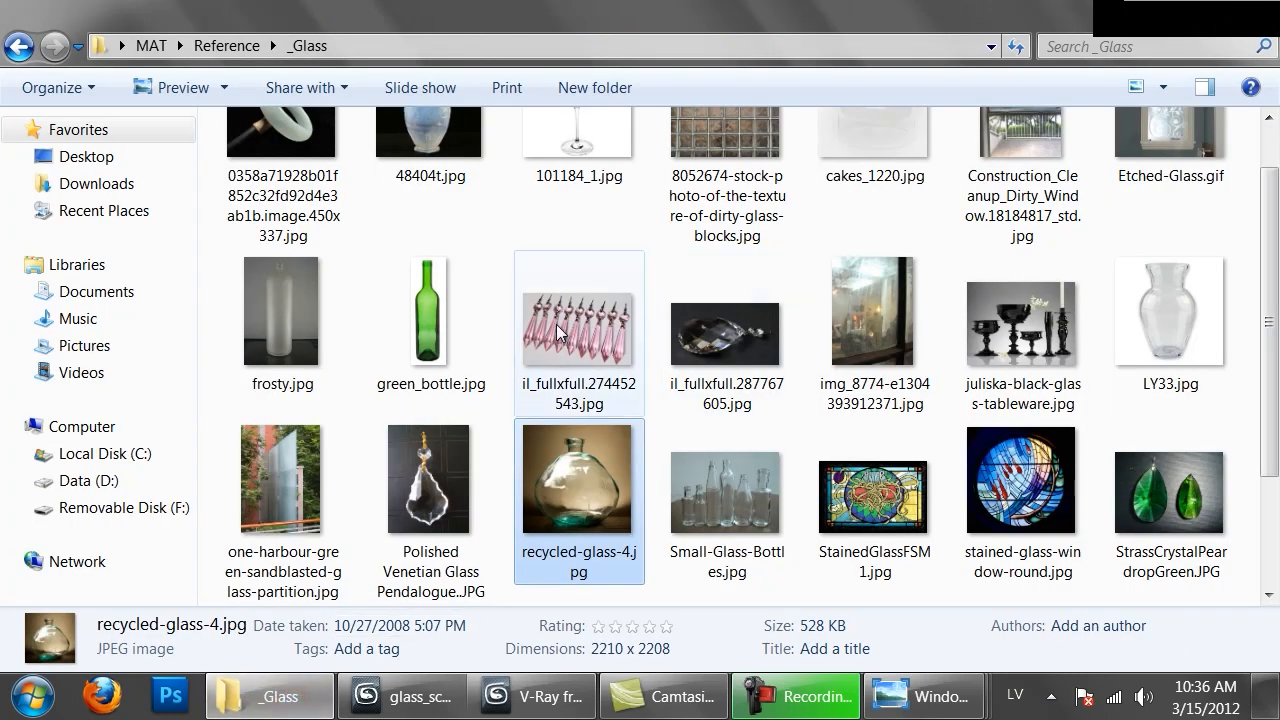
scroll(556, 324, down, 2)
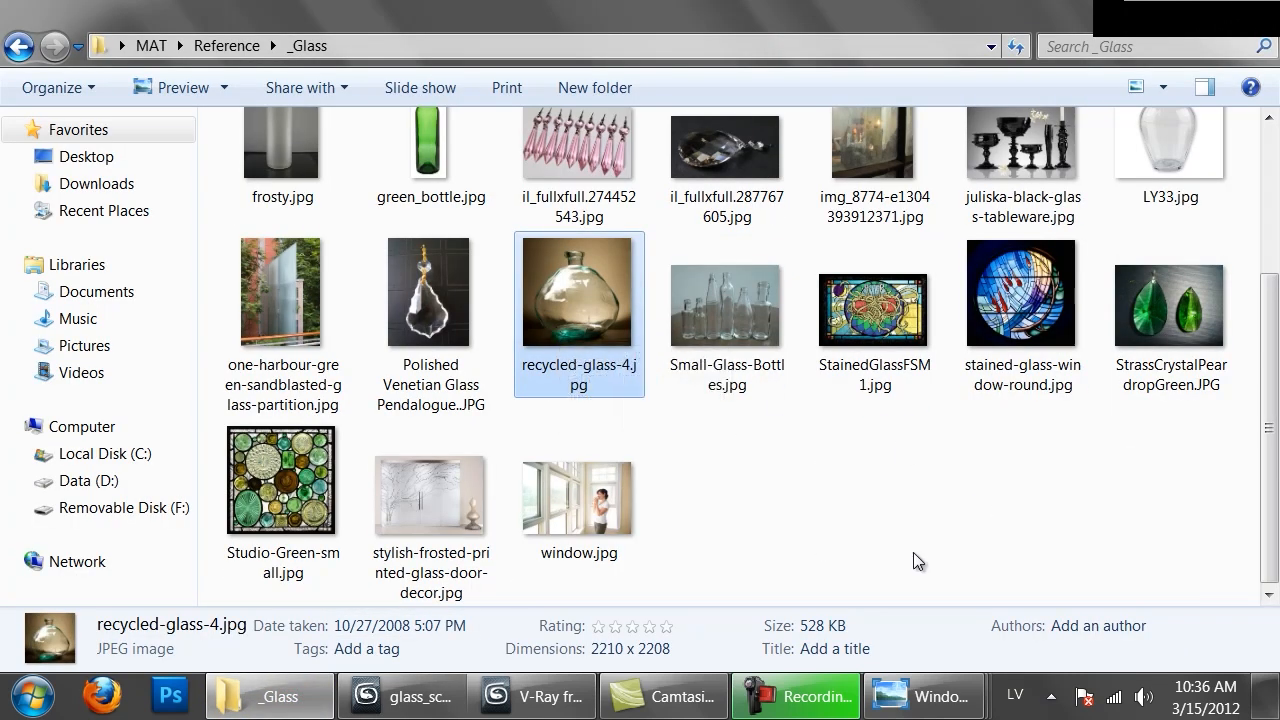
click(408, 494)
double_click(409, 498)
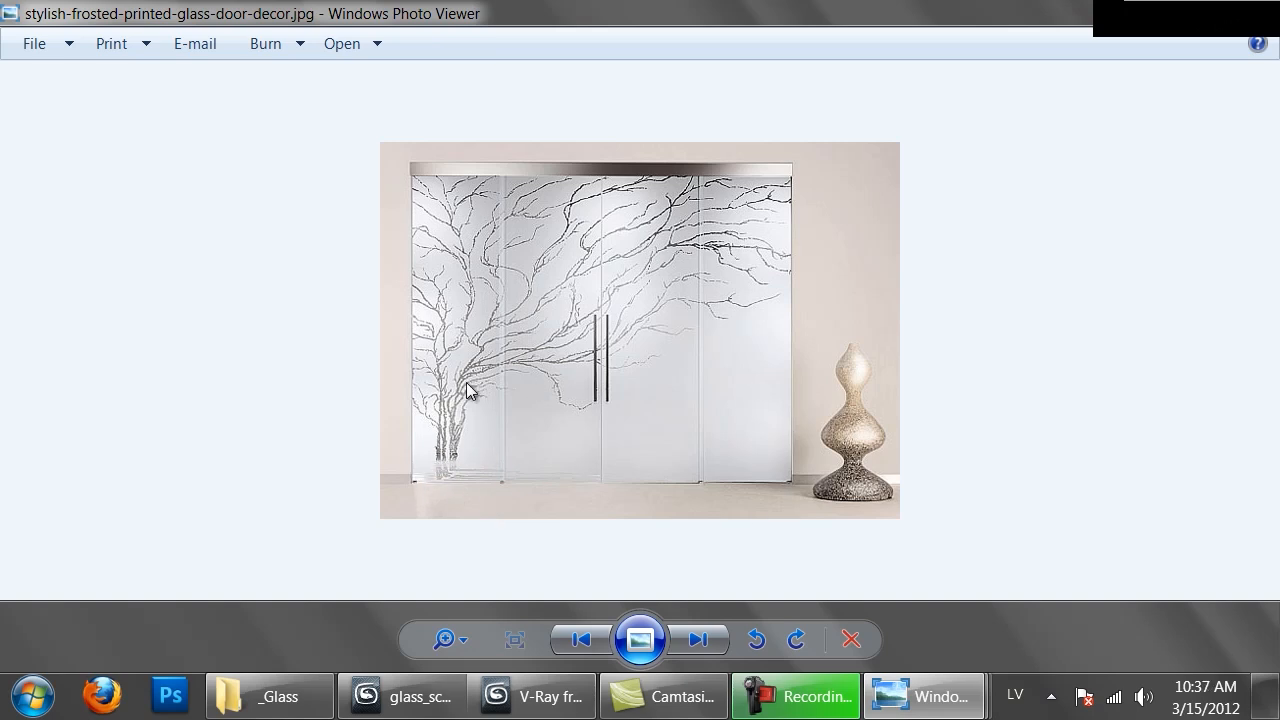
Return to 3ds Max, close the rendered image and review the Glass and Glass_matte materials.
click(536, 696)
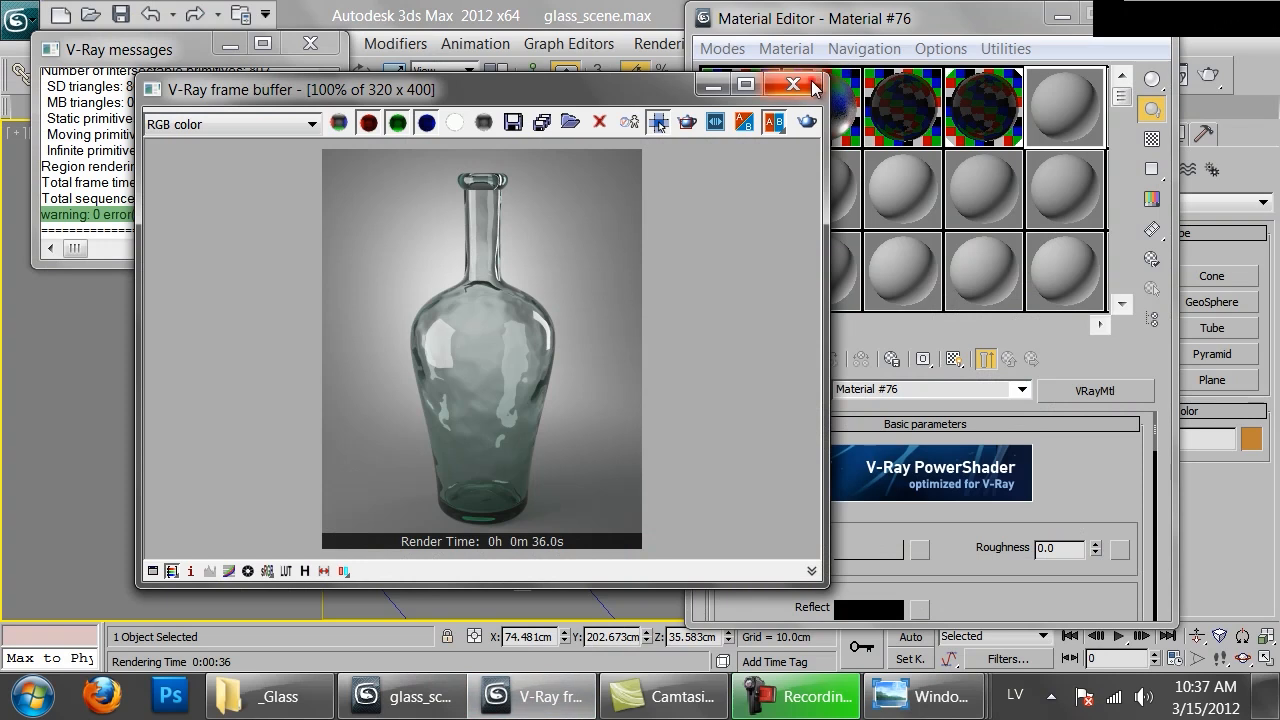
click(812, 86)
click(775, 115)
click(789, 118)
click(770, 138)
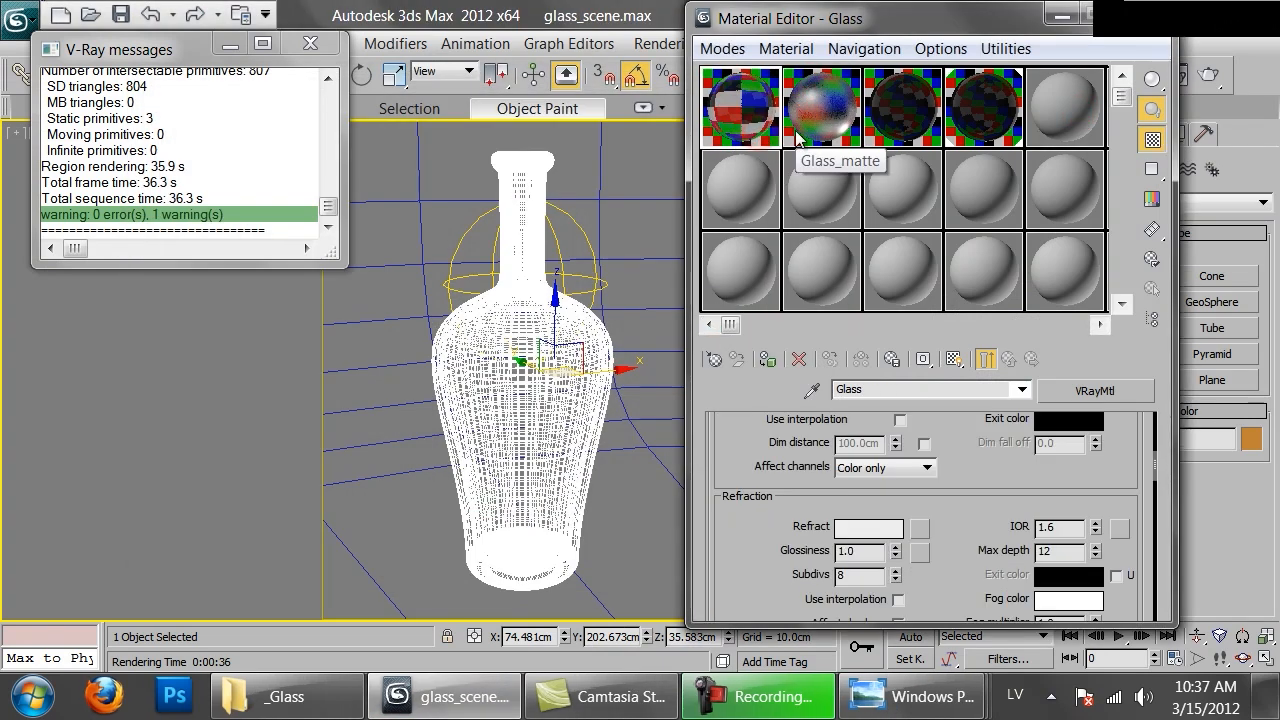
click(797, 138)
click(772, 132)
click(800, 118)
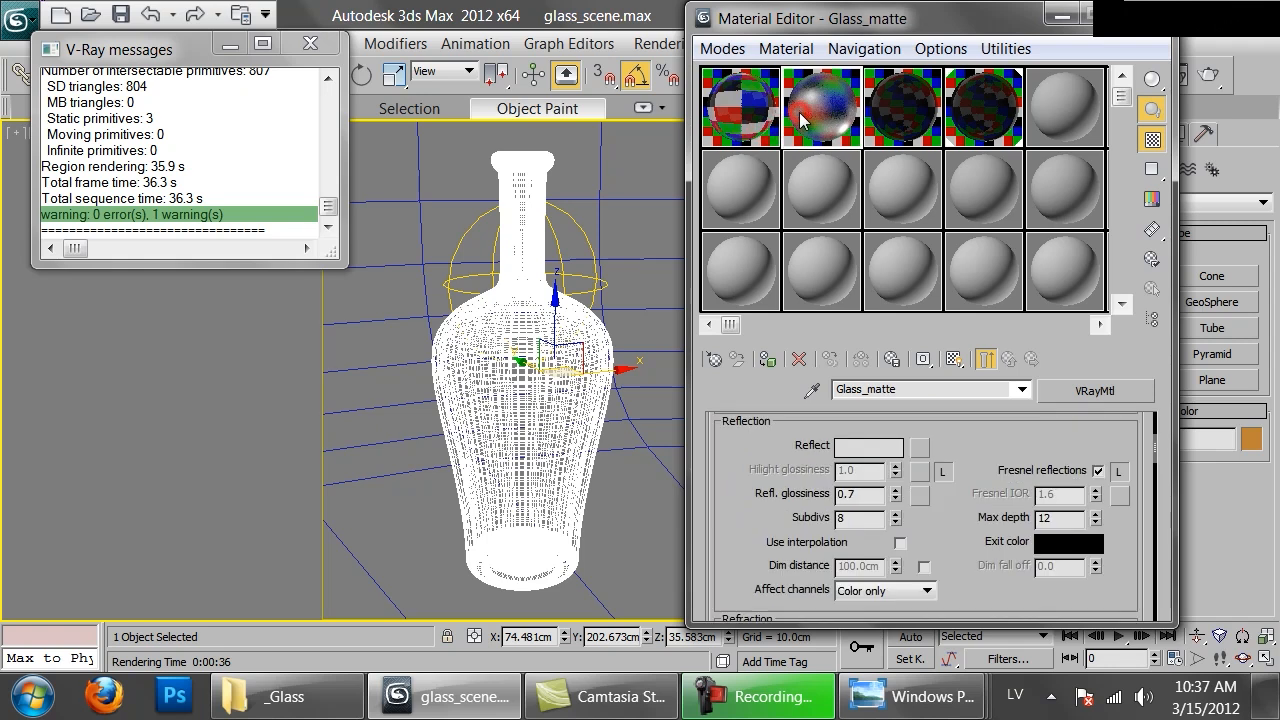
Change the unused fifth material to a VRayBlendMtl and close the material browser.
click(1062, 128)
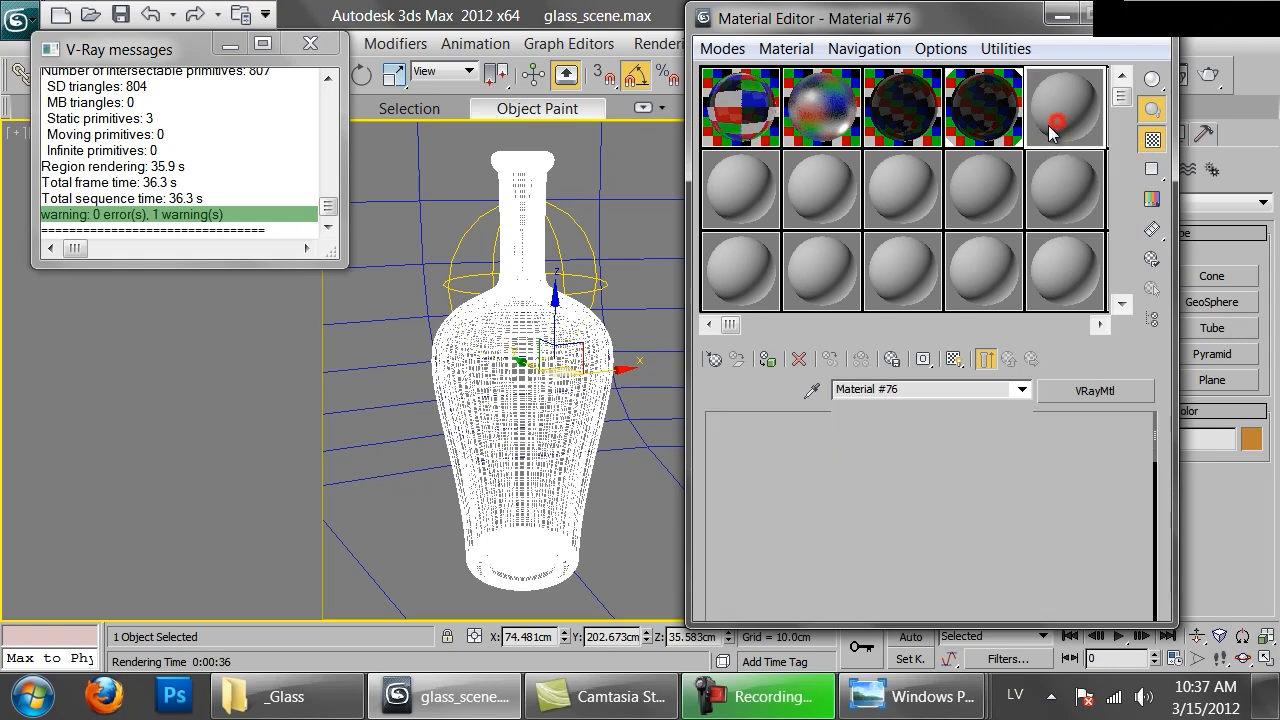
click(710, 360)
click(528, 482)
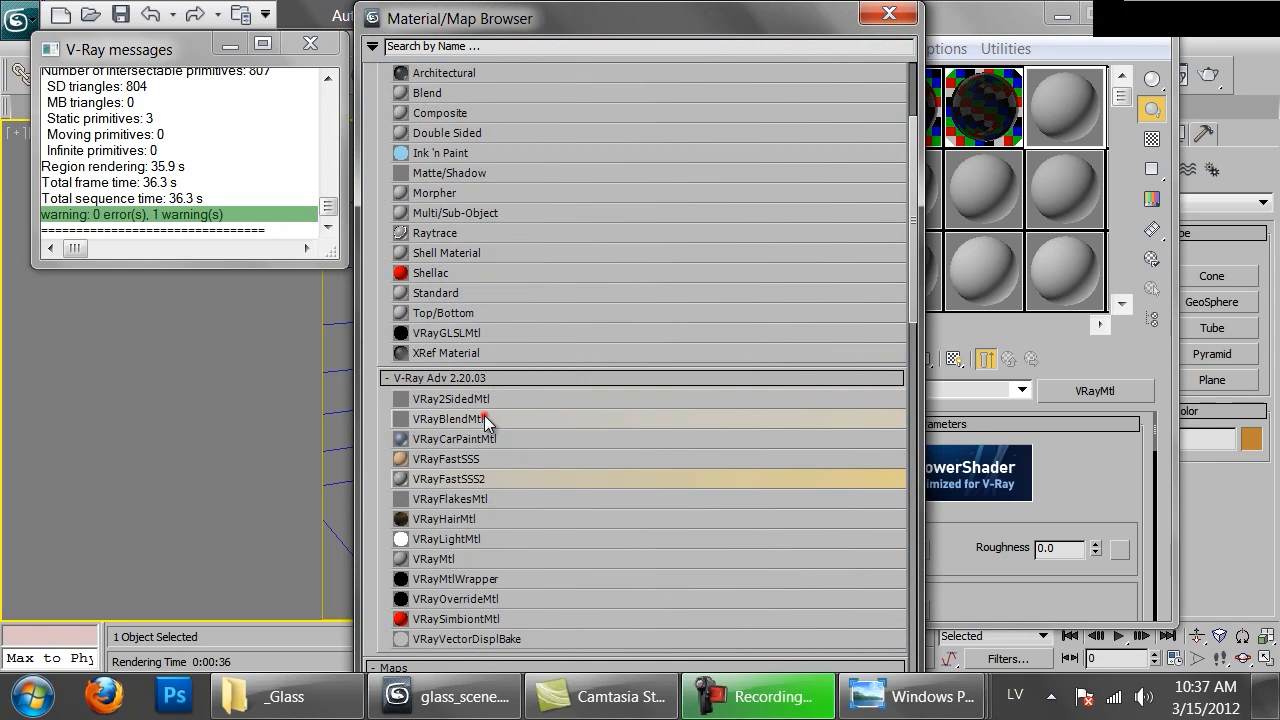
double_click(485, 418)
click(610, 36)
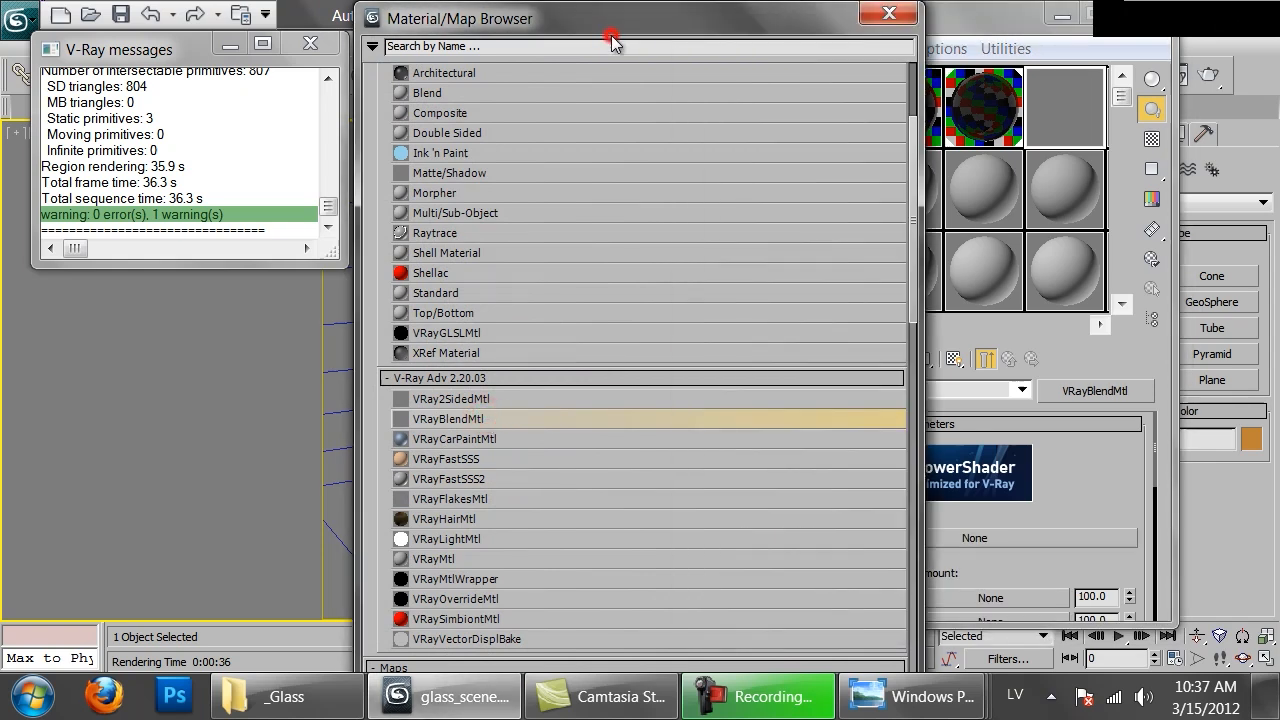
click(898, 16)
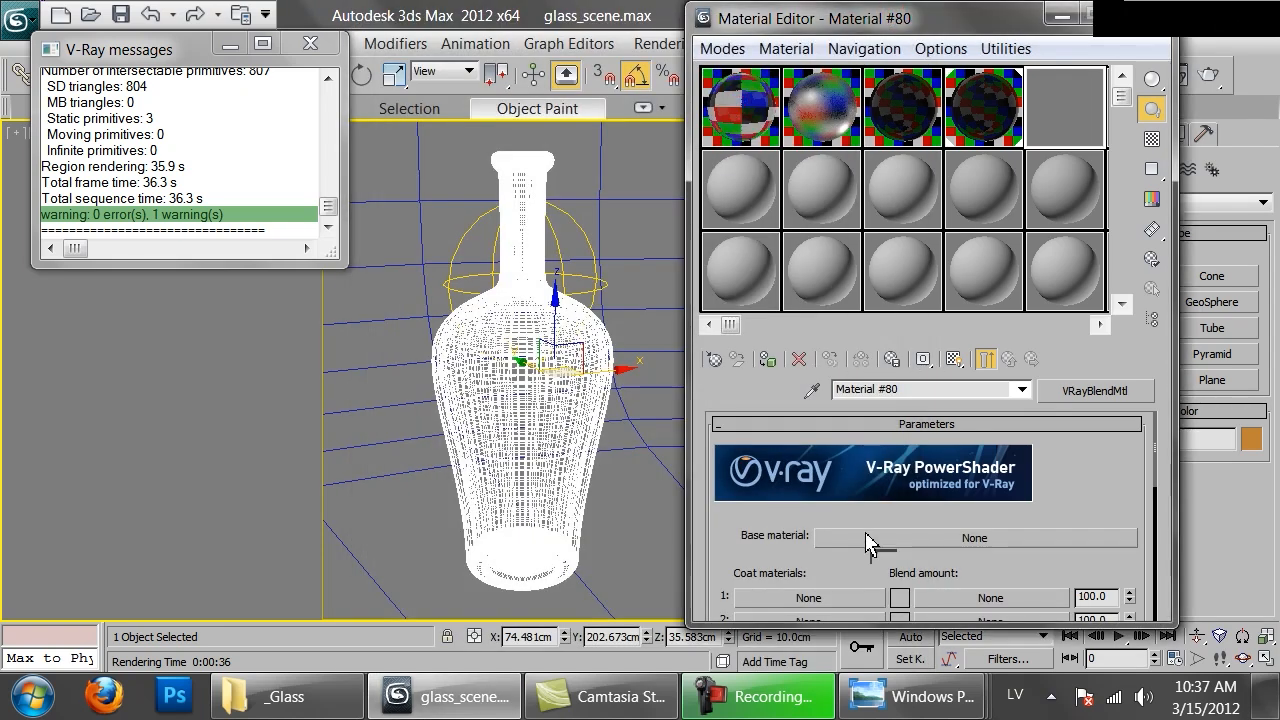
Copy Glass into the blend's base material and Glass_matte into its first coat, and assign the blend to the bottle.
drag(866, 534, 868, 536)
click(874, 395)
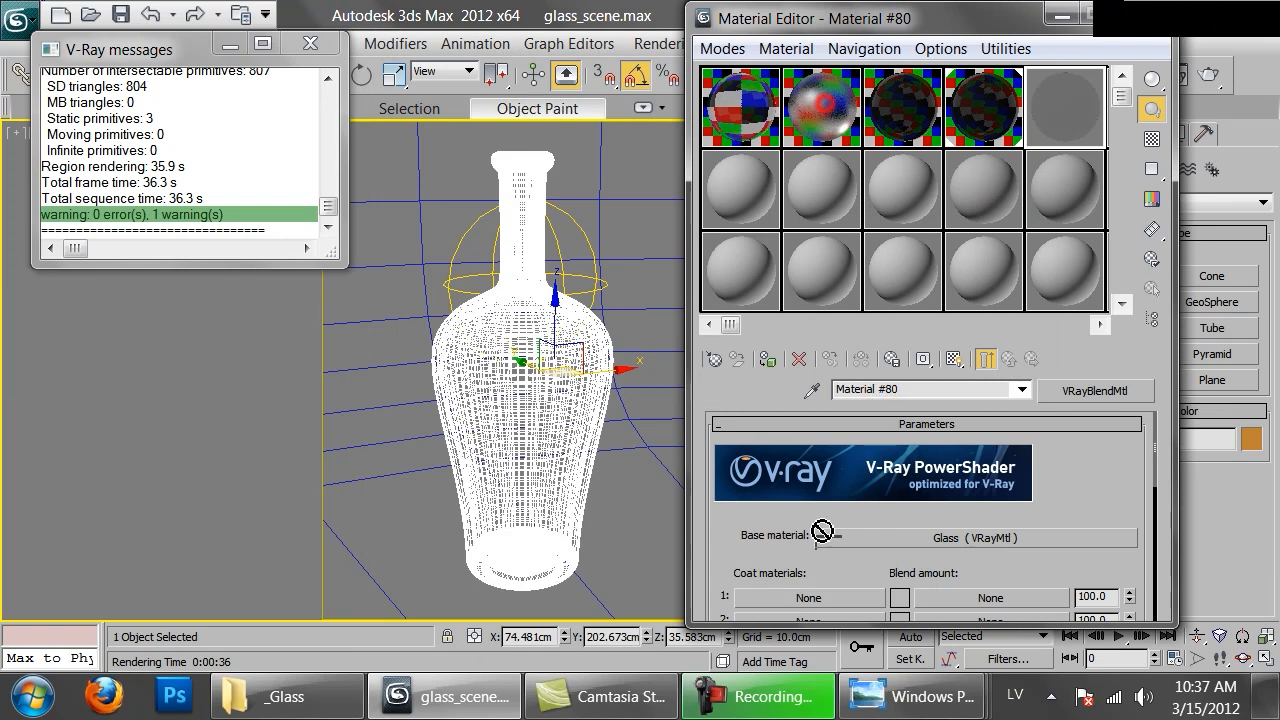
drag(818, 608, 818, 600)
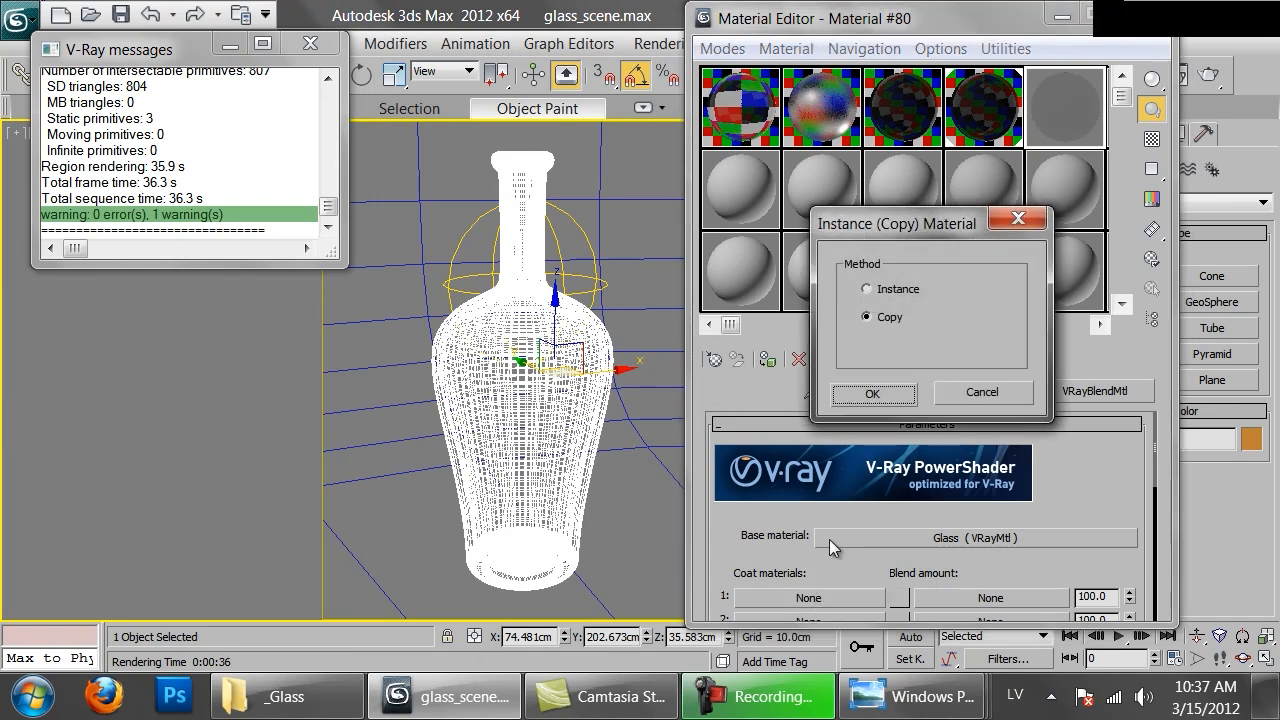
click(874, 395)
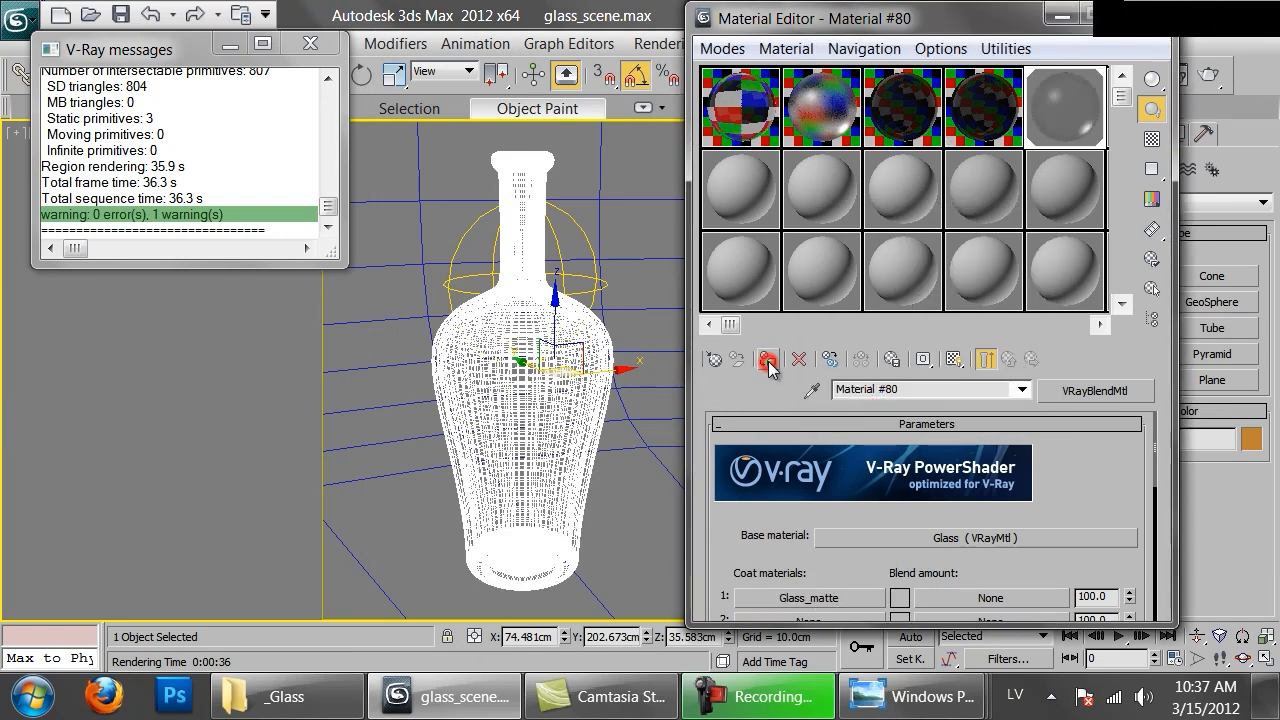
drag(1010, 572, 929, 527)
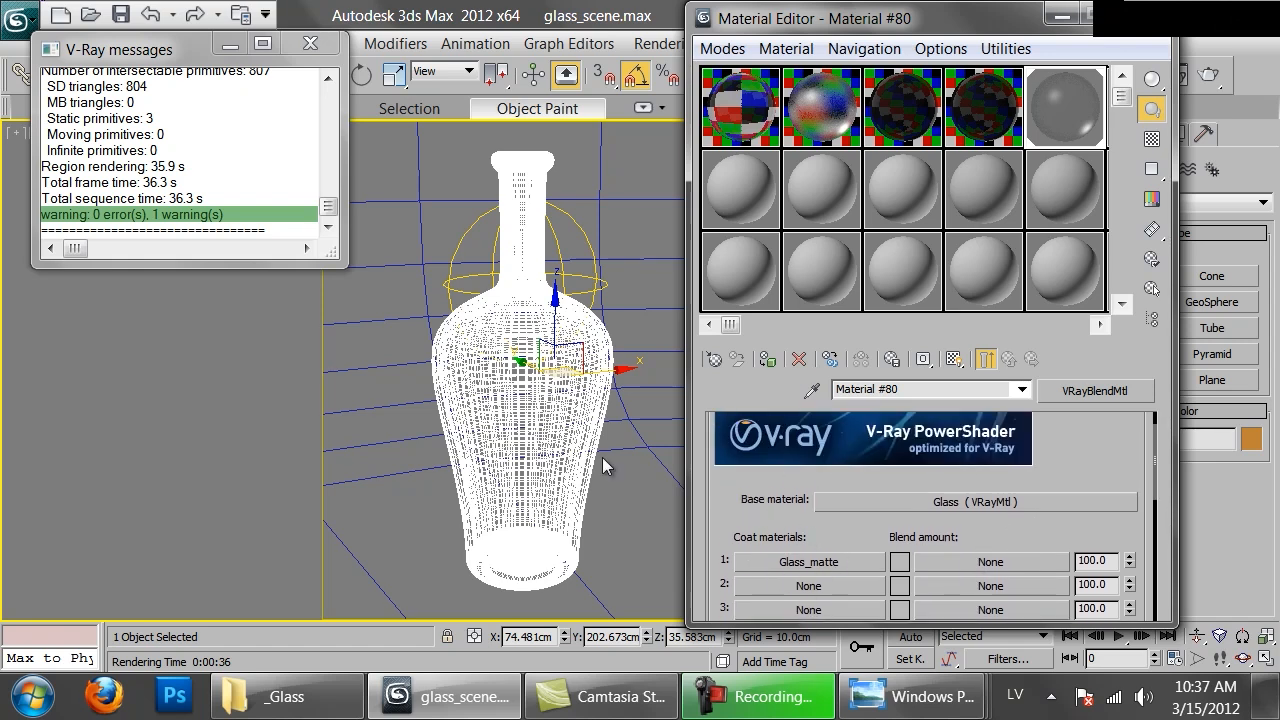
Load nejiume01_20070927.png from the Textures\Misc folder as the bitmap for the first coat's blend amount.
click(990, 562)
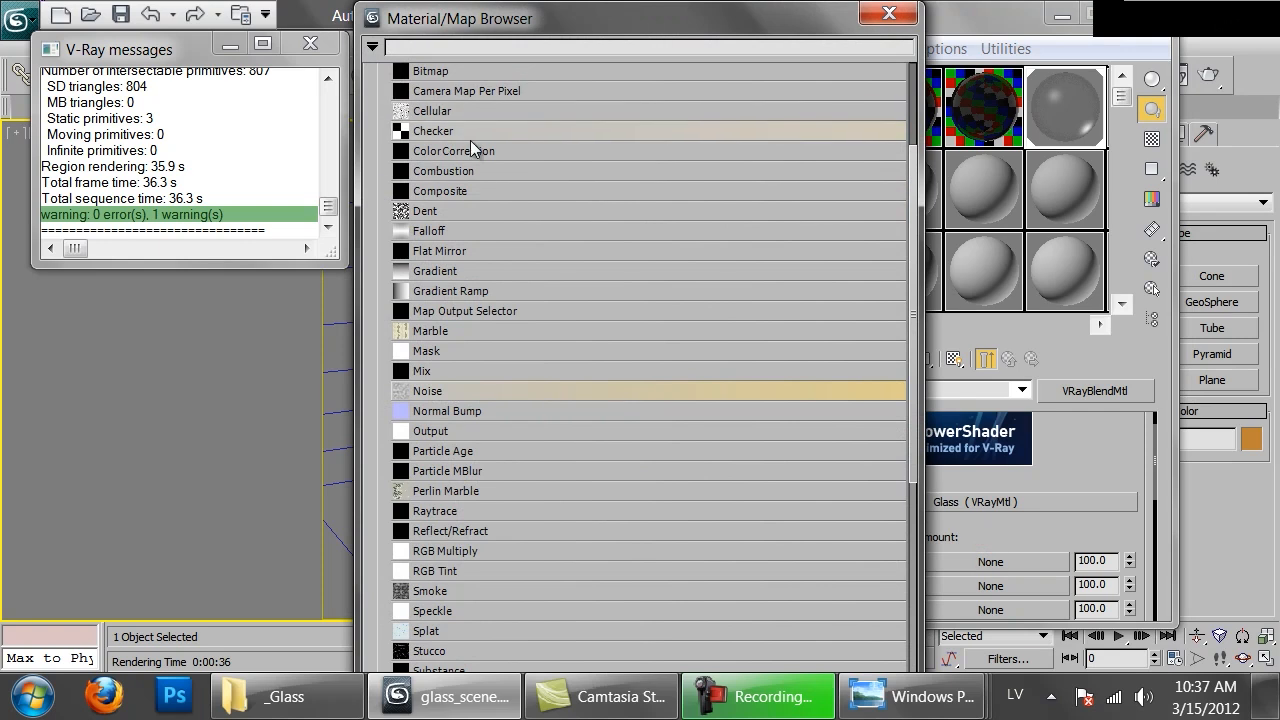
double_click(430, 186)
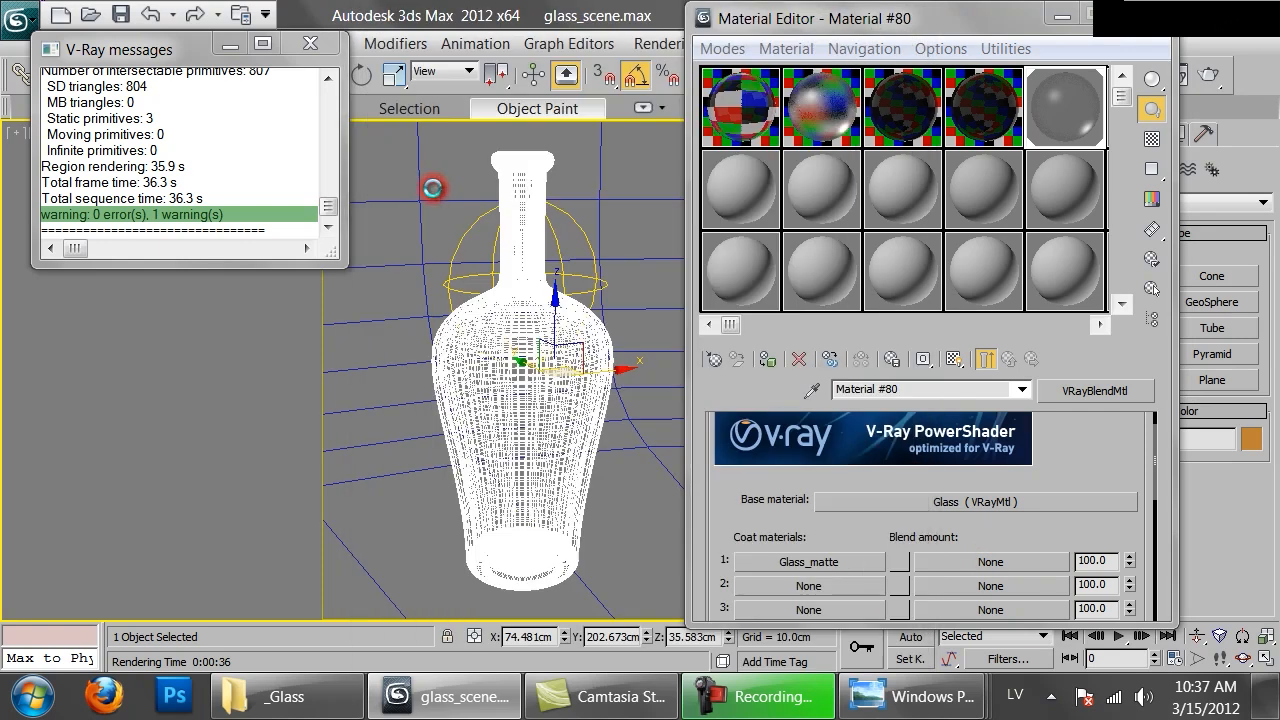
click(430, 92)
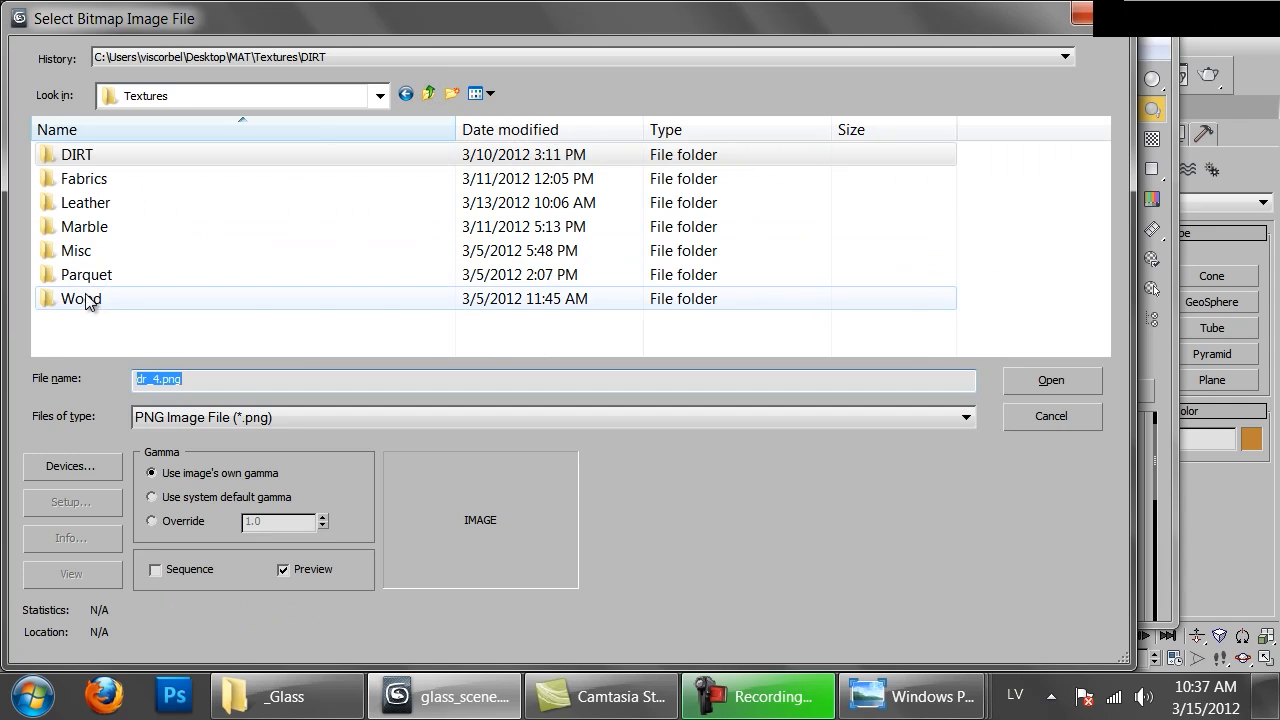
double_click(86, 178)
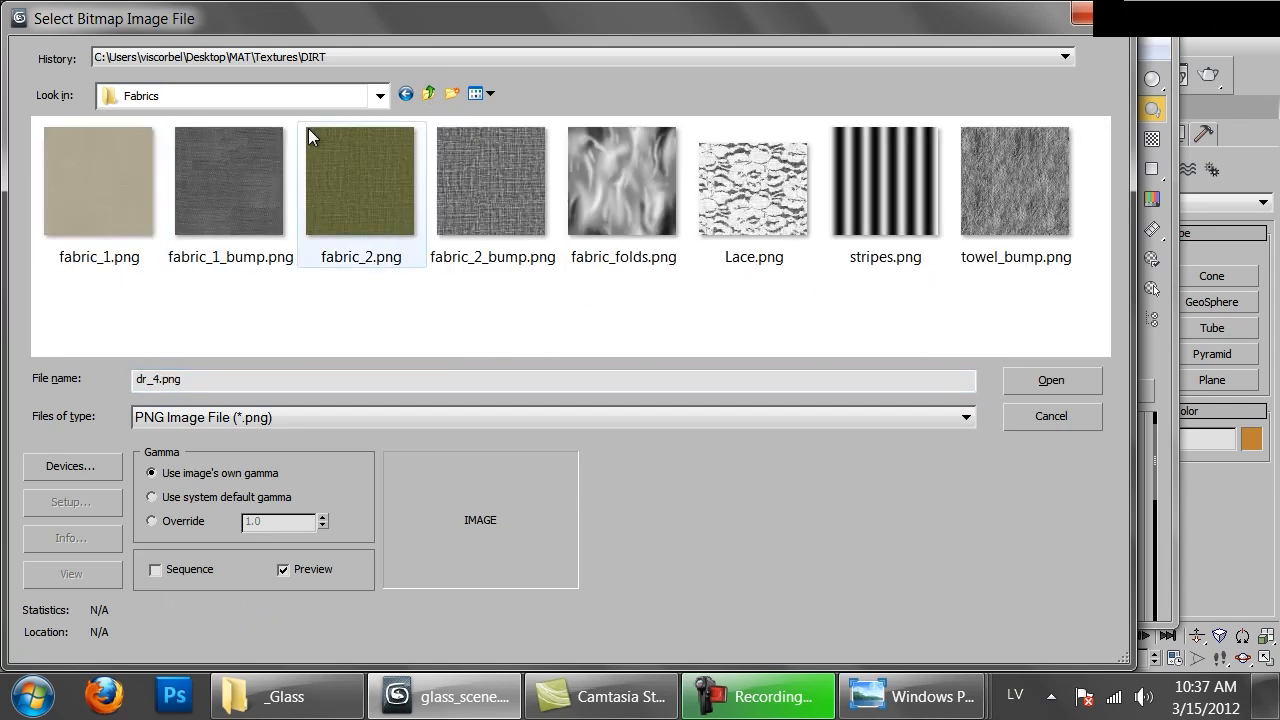
key(BackSpace)
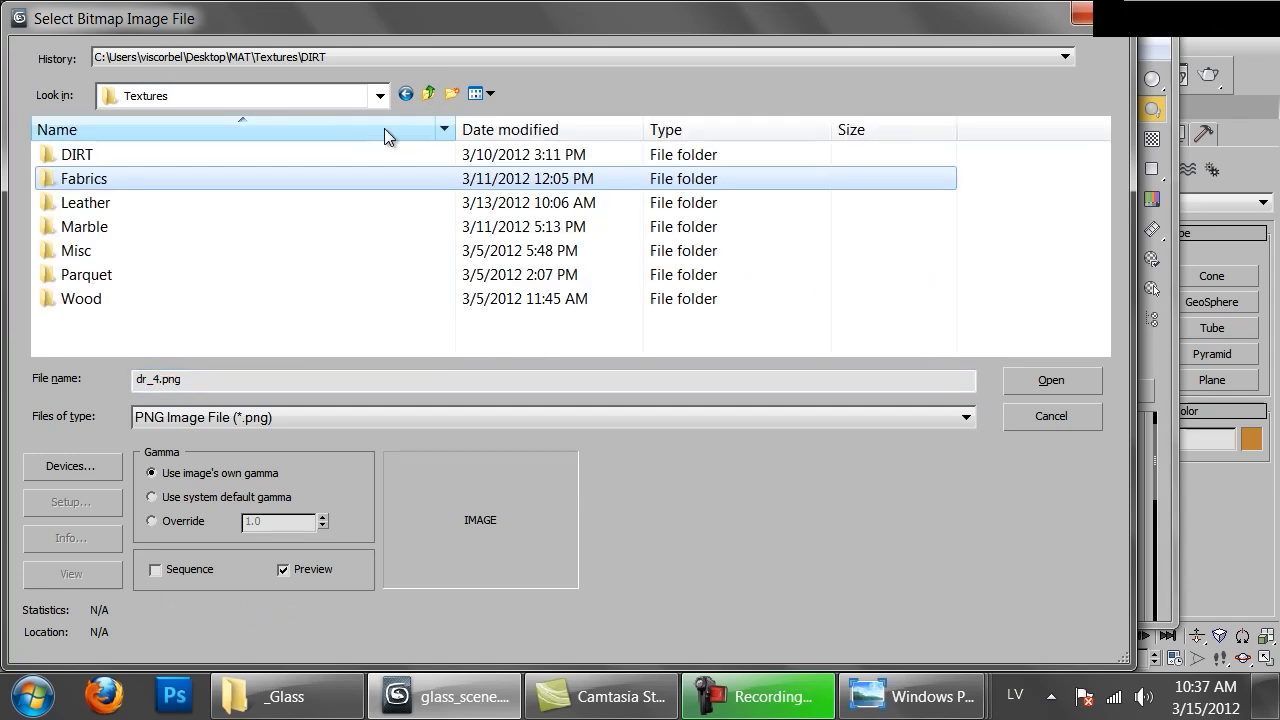
double_click(106, 250)
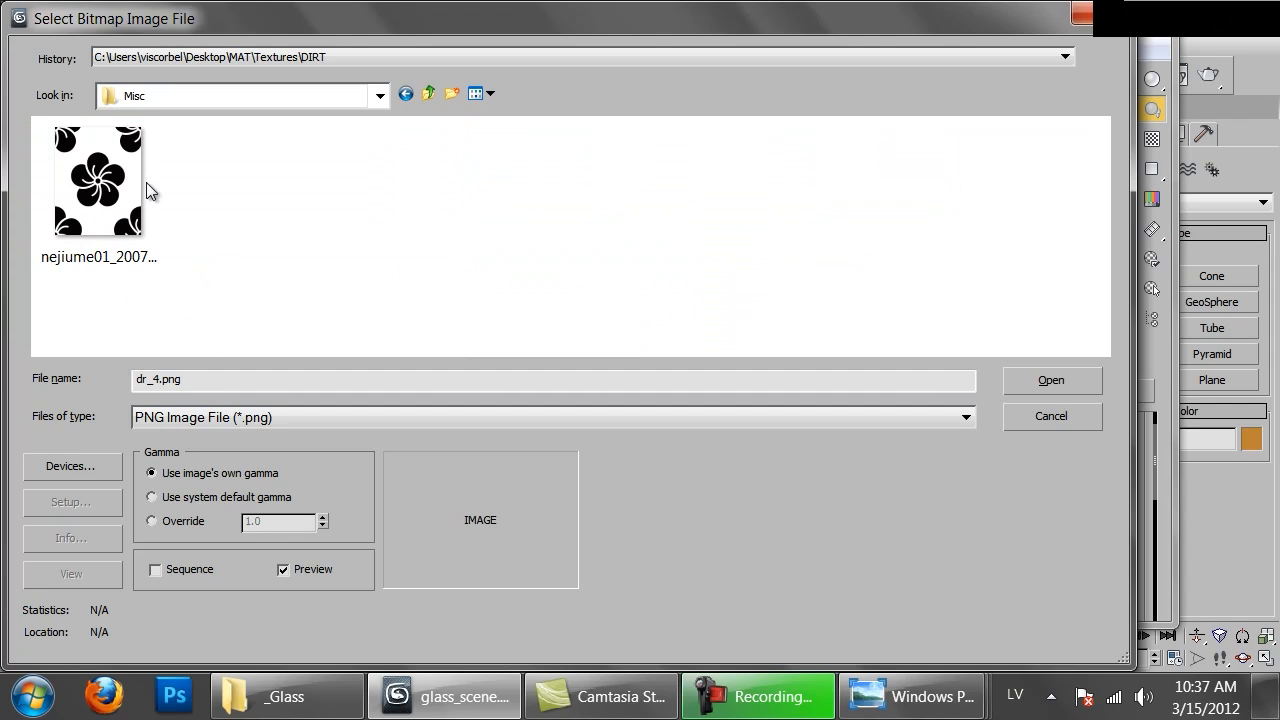
double_click(98, 184)
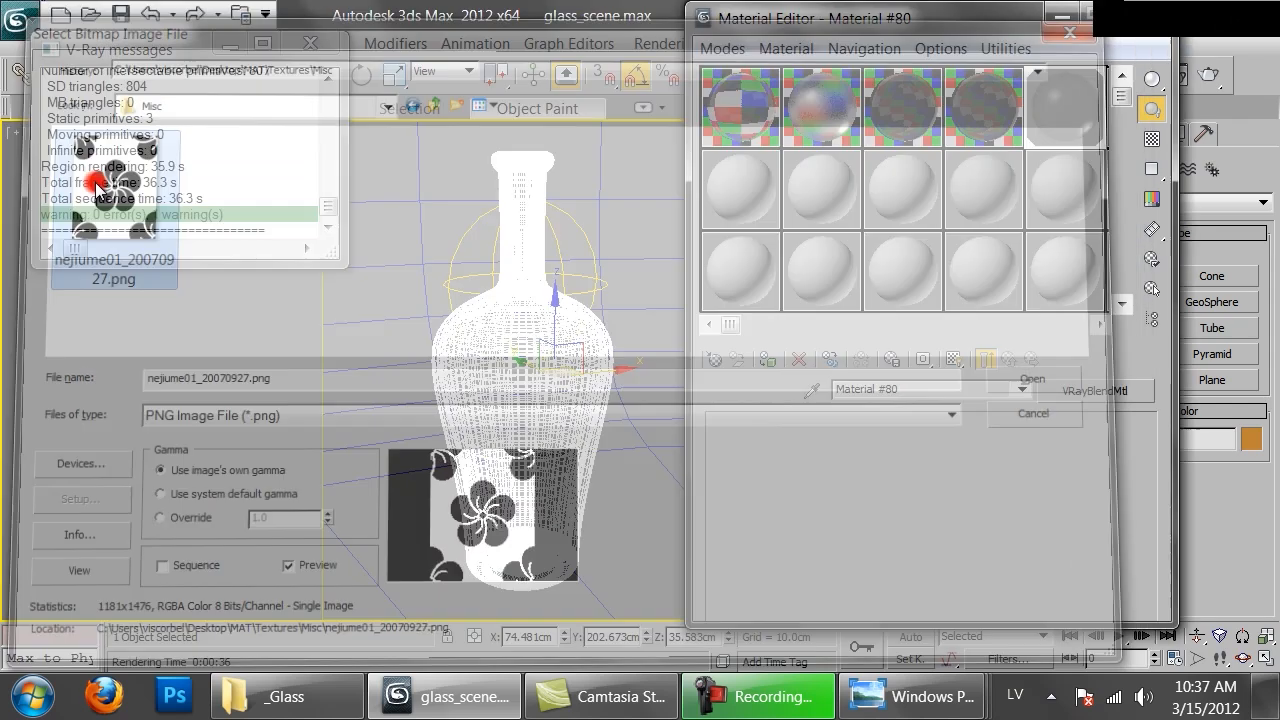
Turn on viewport display for the flower bitmap, inspect its pattern in an enlarged preview, and return to the blend material.
click(1066, 118)
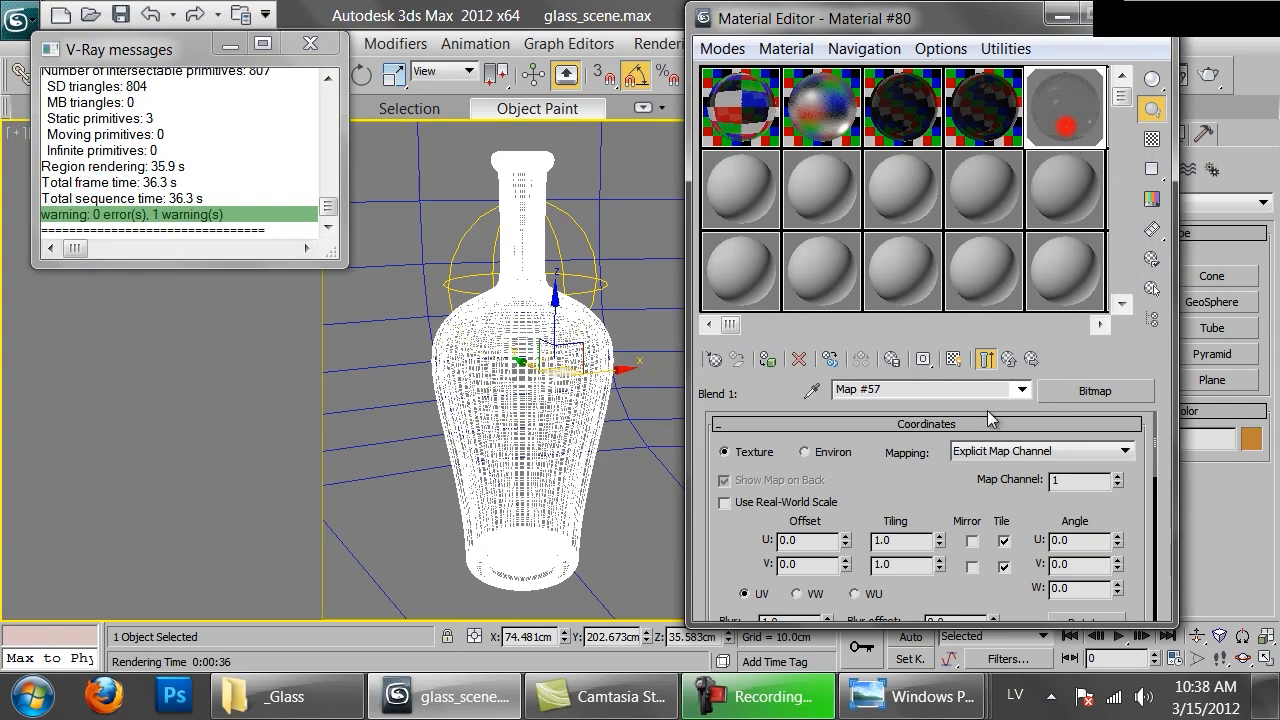
click(955, 358)
click(987, 360)
double_click(1064, 106)
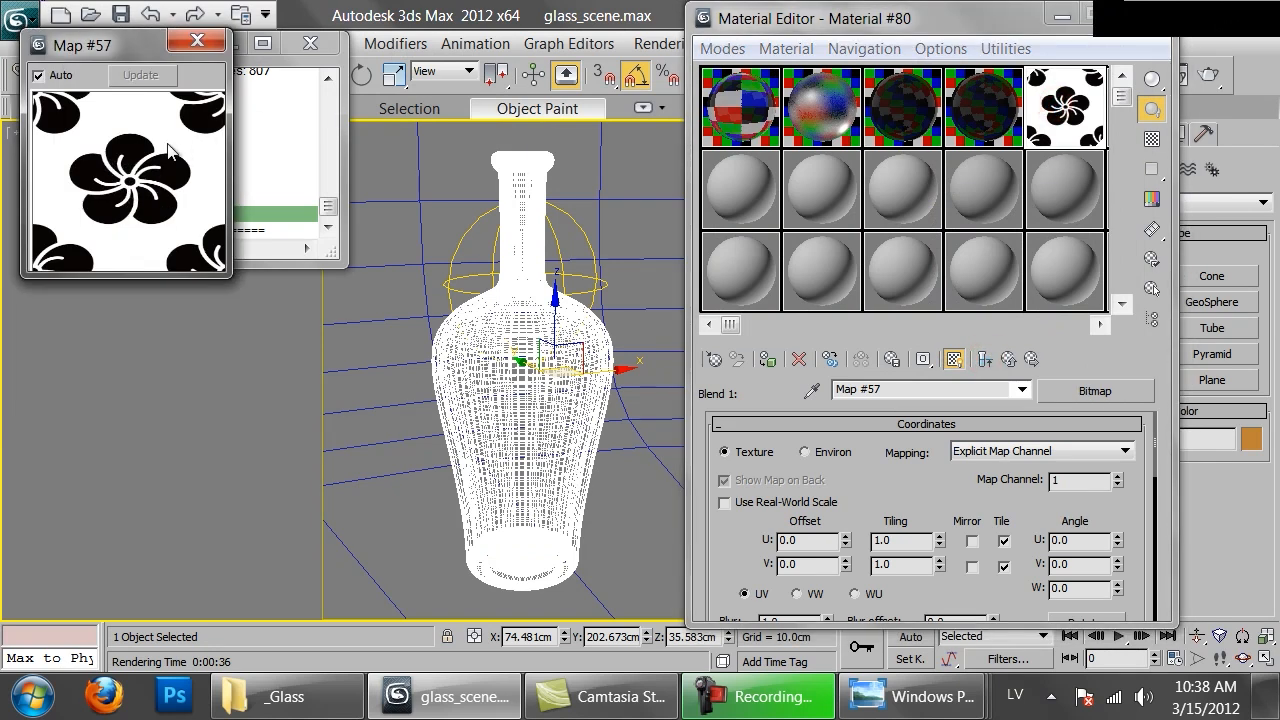
click(1008, 359)
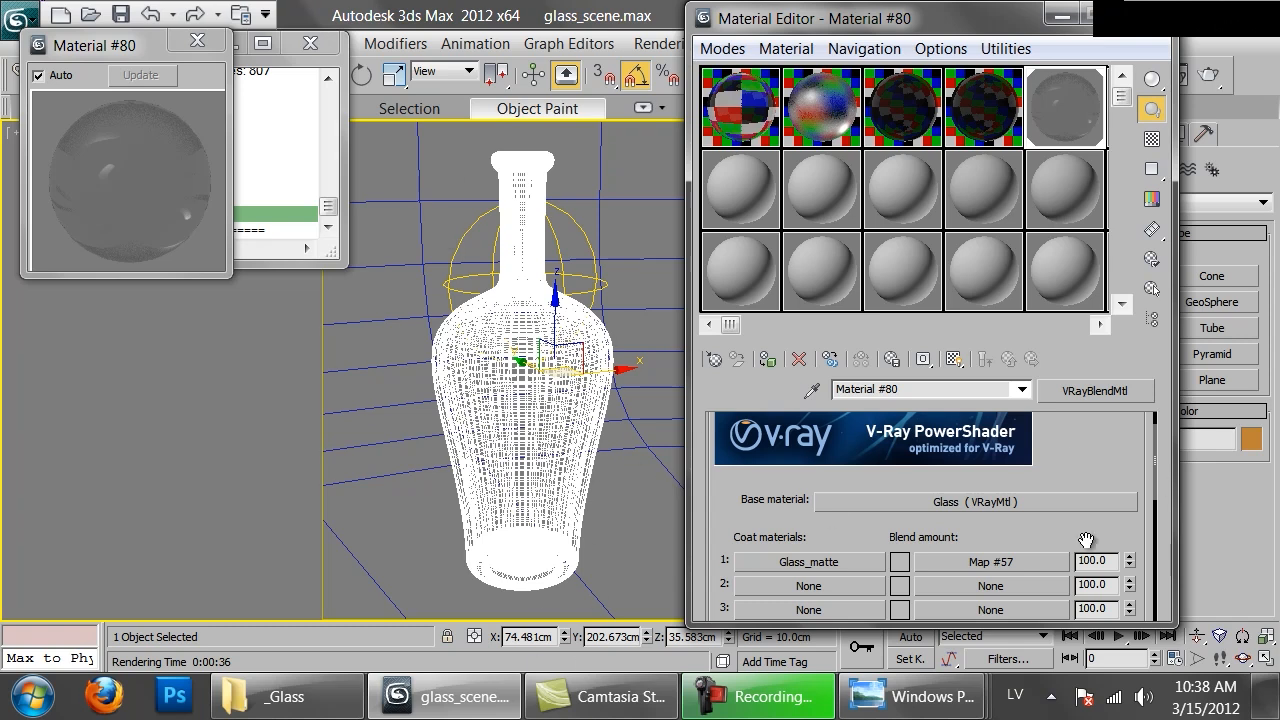
Shade the viewport, set the flower bitmap's U and V tiling to 3.0, and close the enlarged preview.
click(978, 563)
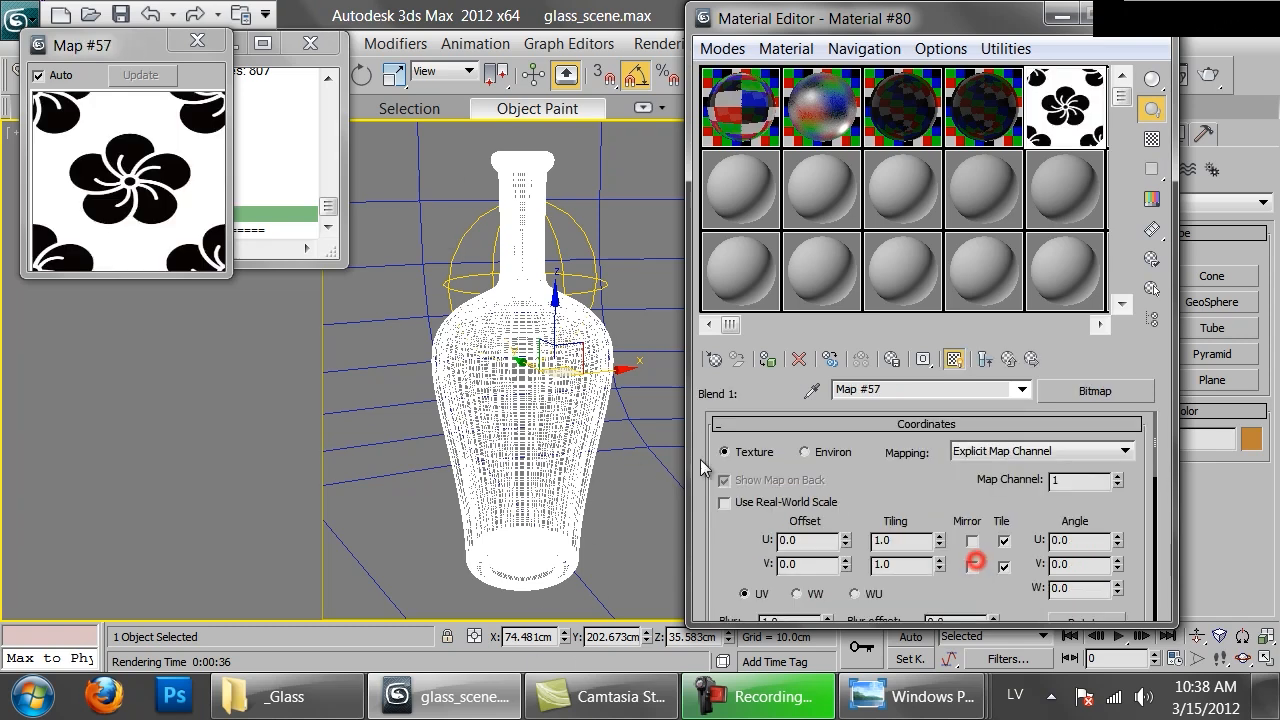
click(906, 371)
click(872, 440)
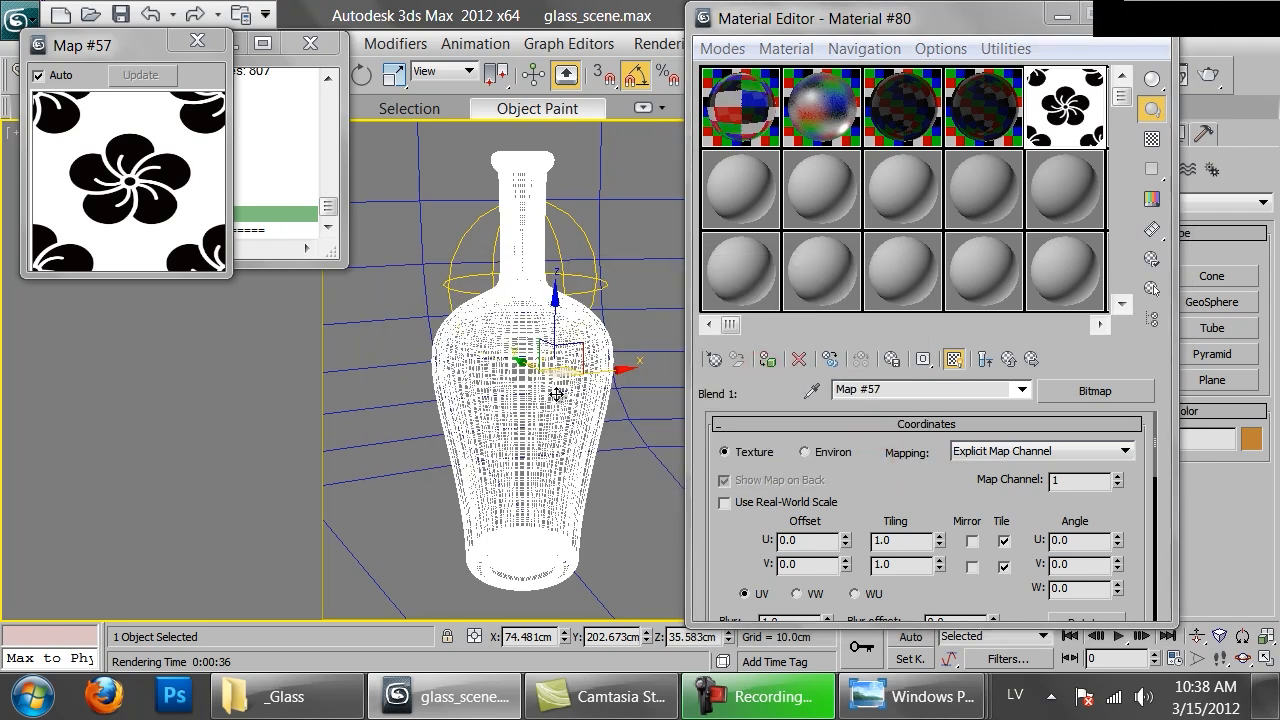
key(F3)
double_click(903, 540)
text(3)
key(Tab)
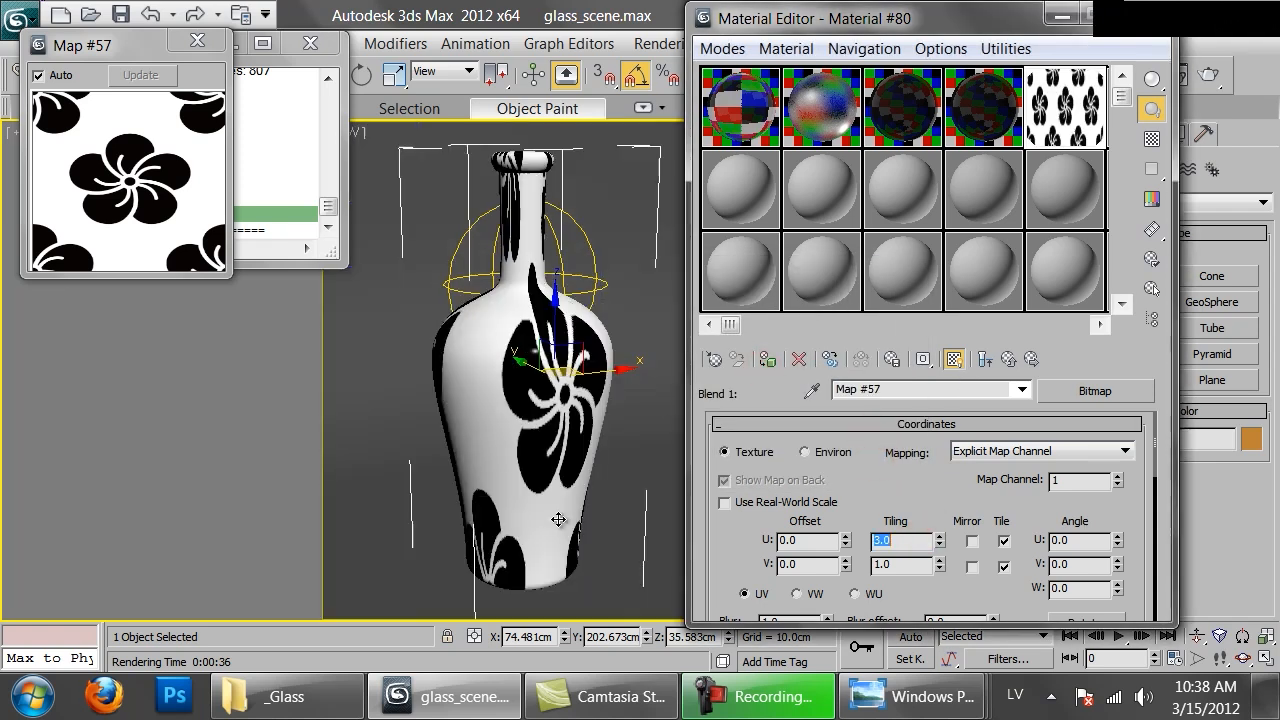
text(3)
key(Return)
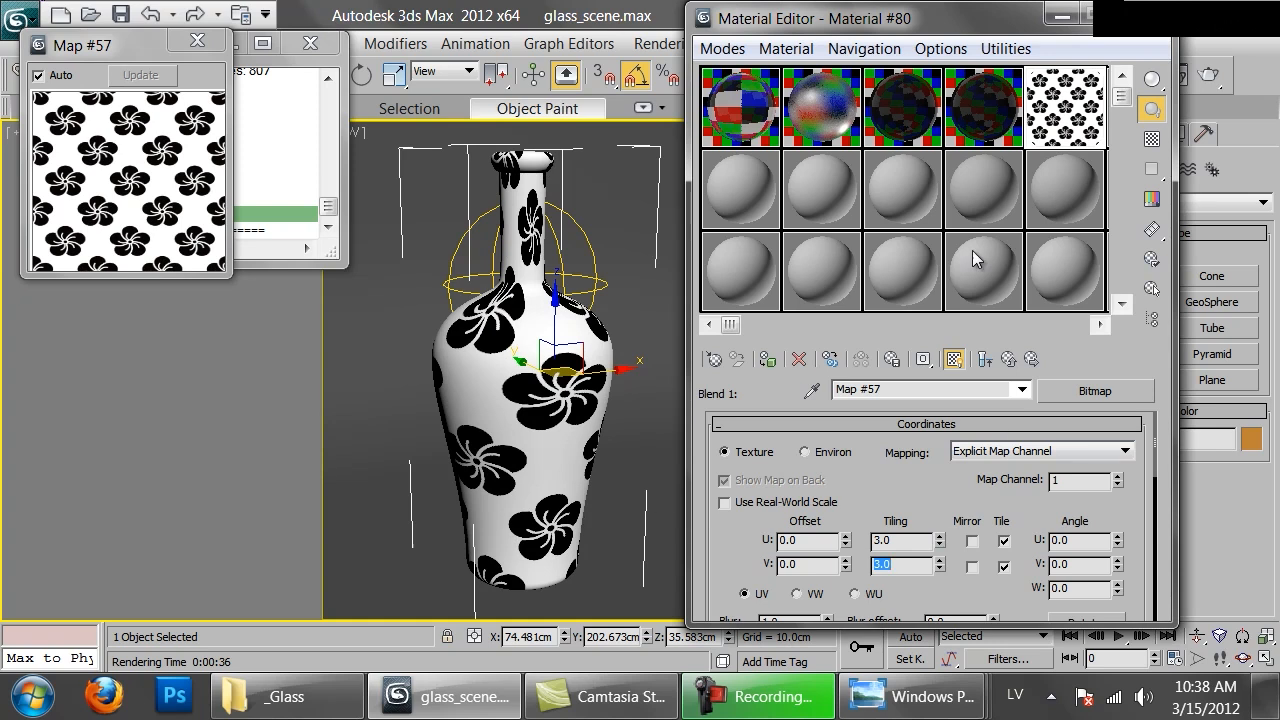
click(197, 41)
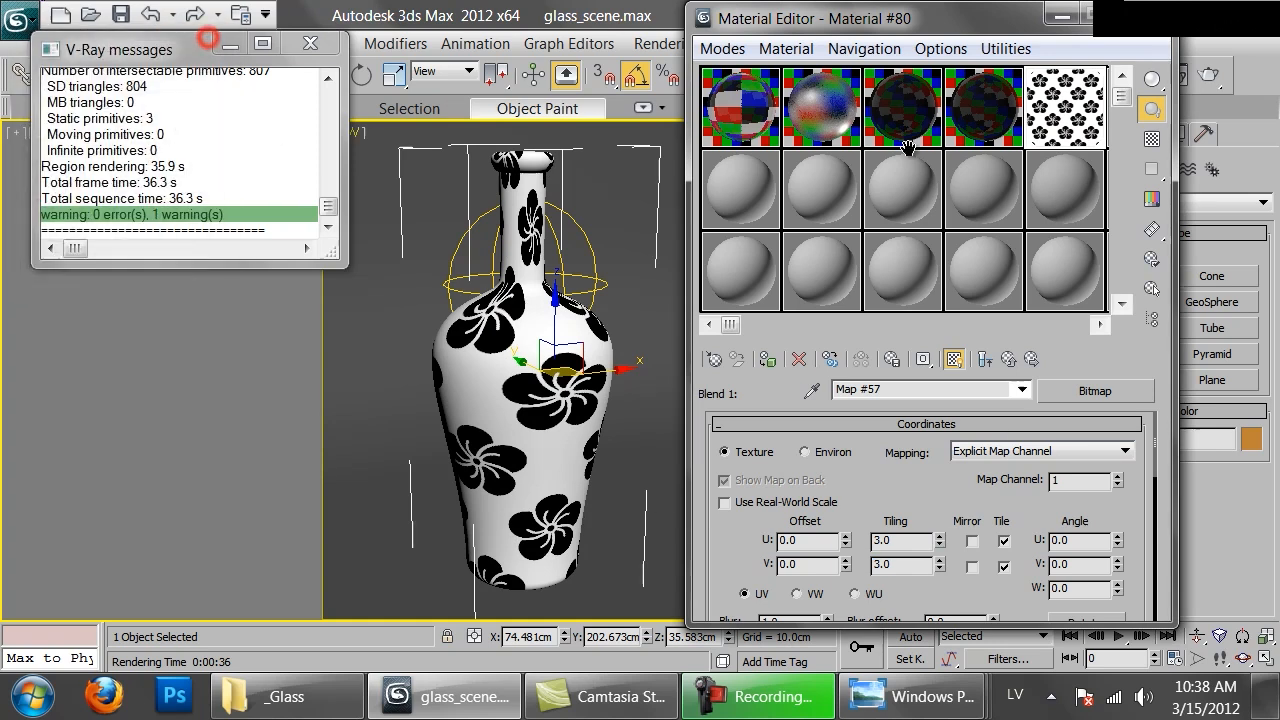
Return to the blend material's parameters and render the bottle with the flower pattern.
click(1008, 360)
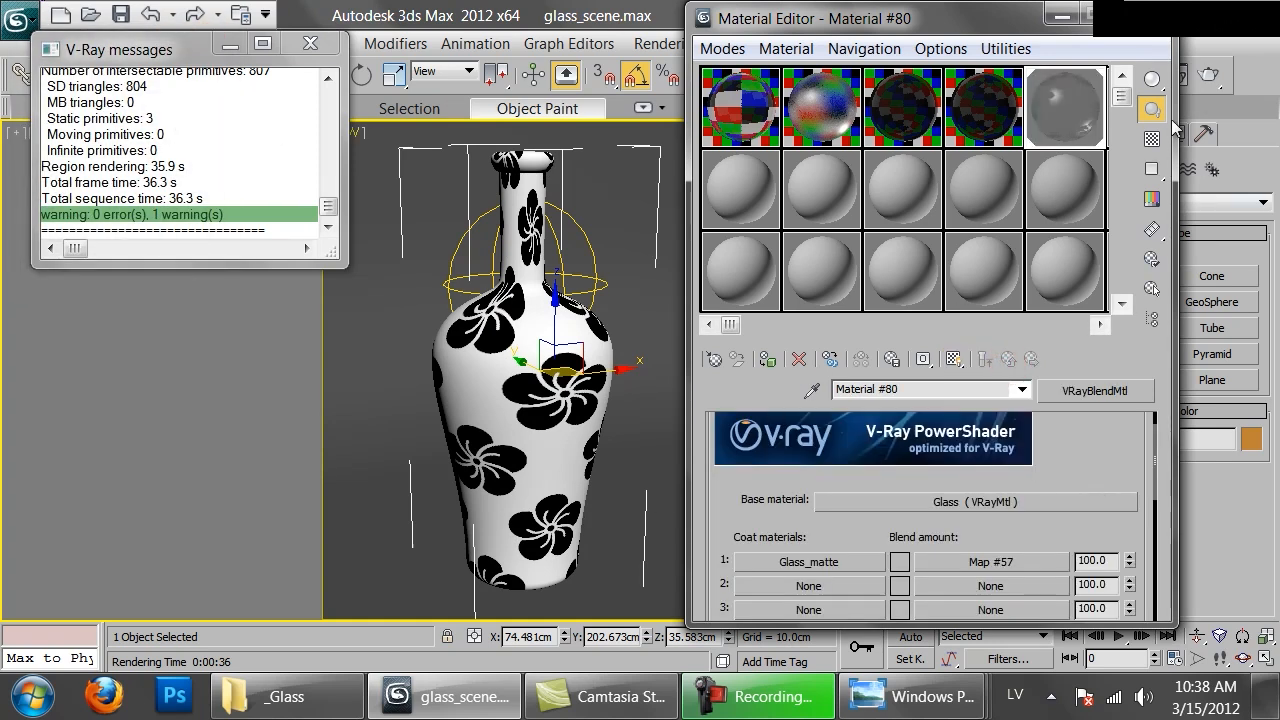
click(1207, 82)
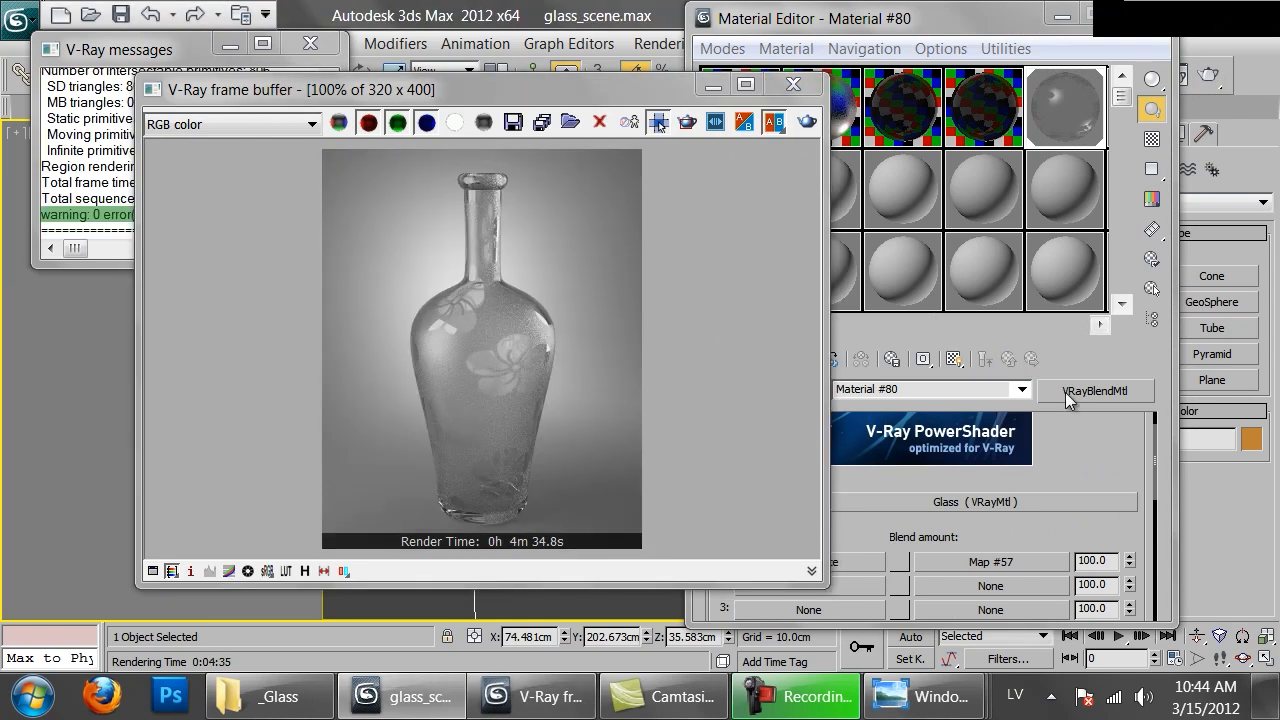
click(1062, 474)
scroll(1070, 455, up, 2)
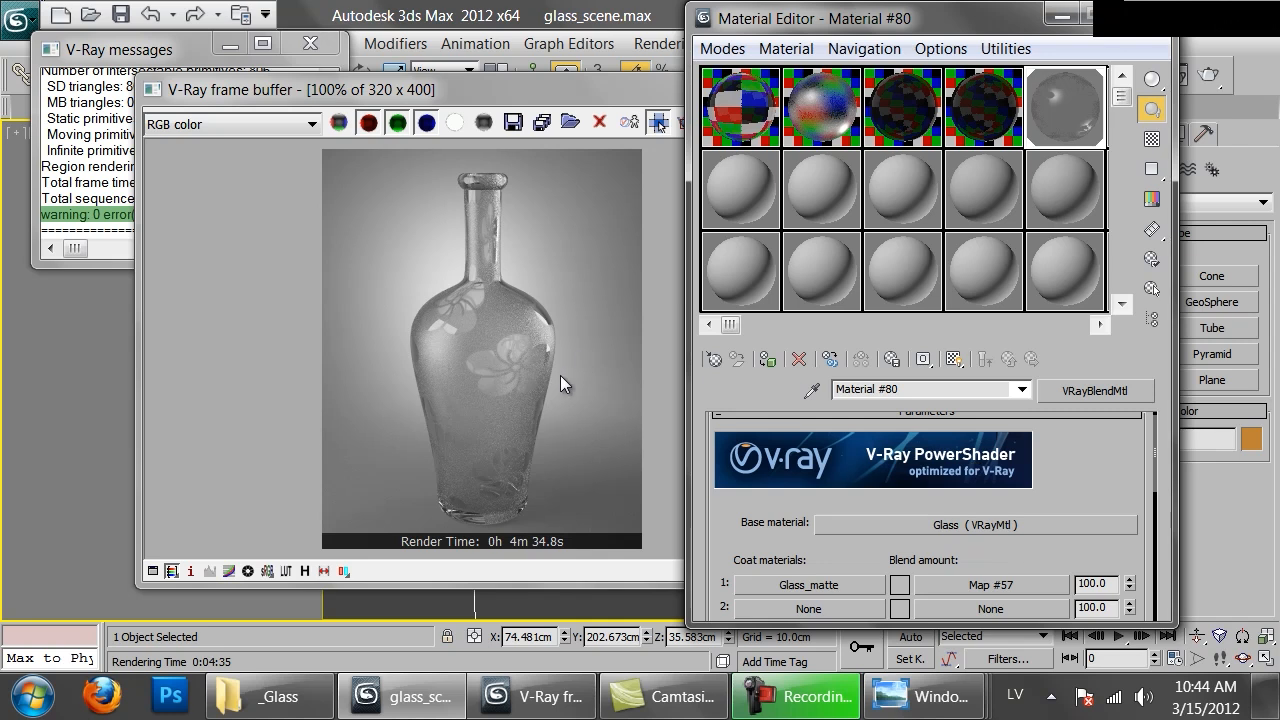
Invert the output of the flower bitmap that controls the first coat's blend amount.
click(991, 584)
scroll(1042, 482, down, 2)
scroll(1042, 482, down, 5)
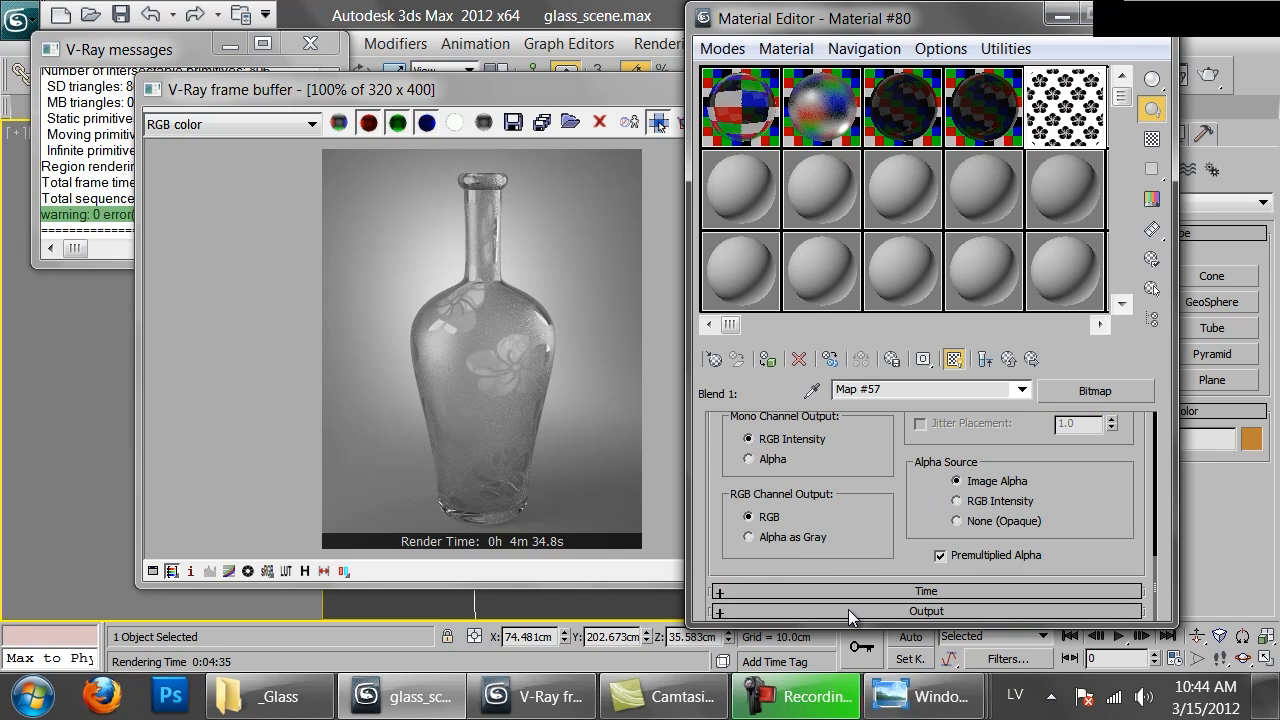
click(848, 609)
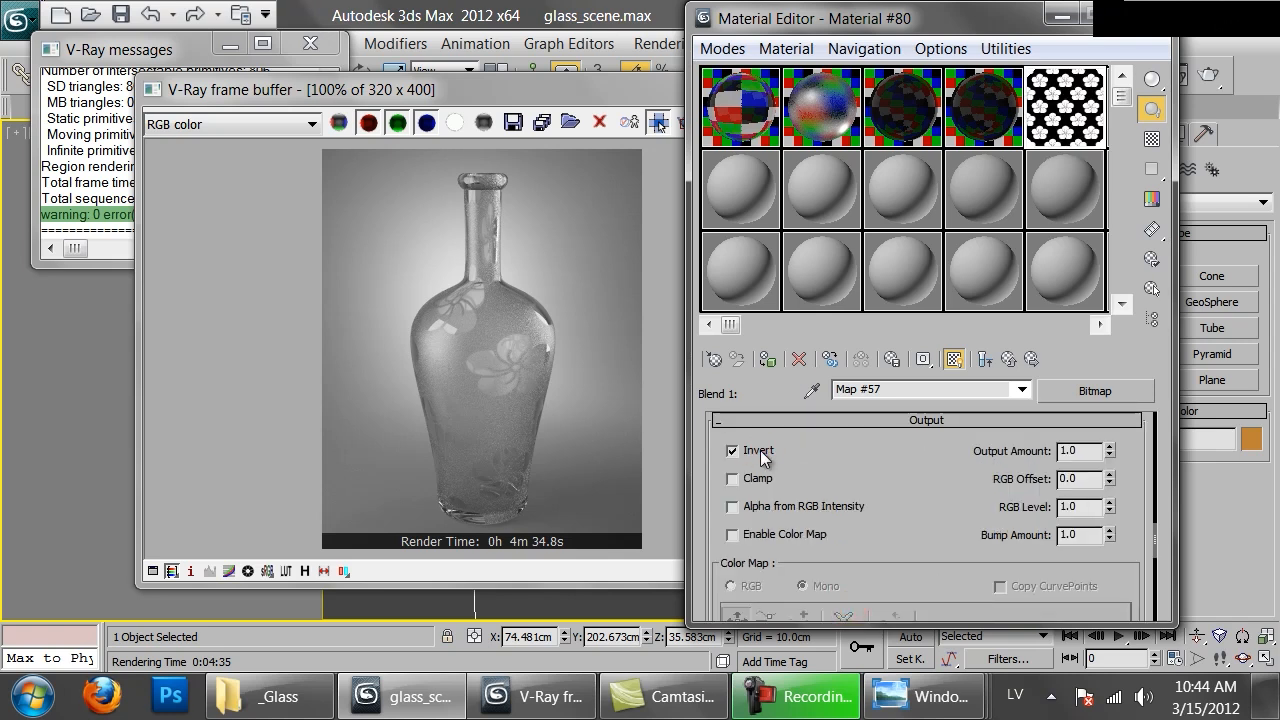
Return to the blend material and start a test render of the bottle with the inverted flower pattern.
click(985, 359)
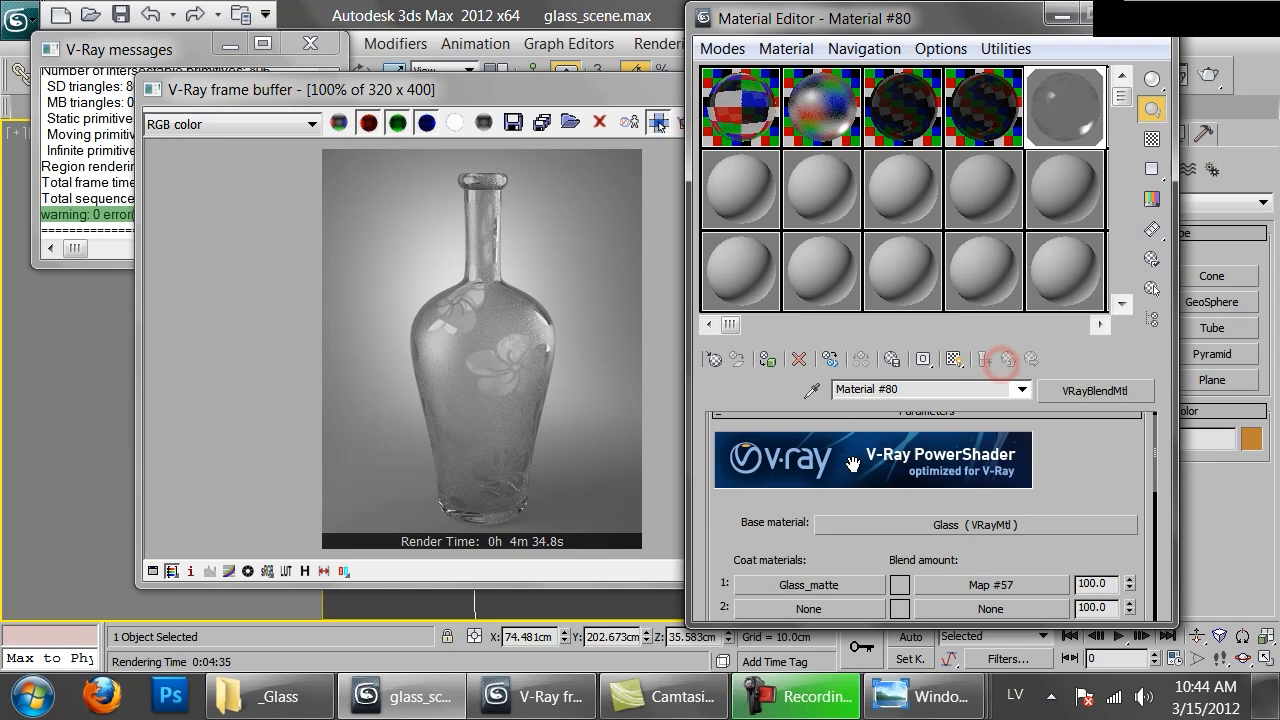
click(570, 331)
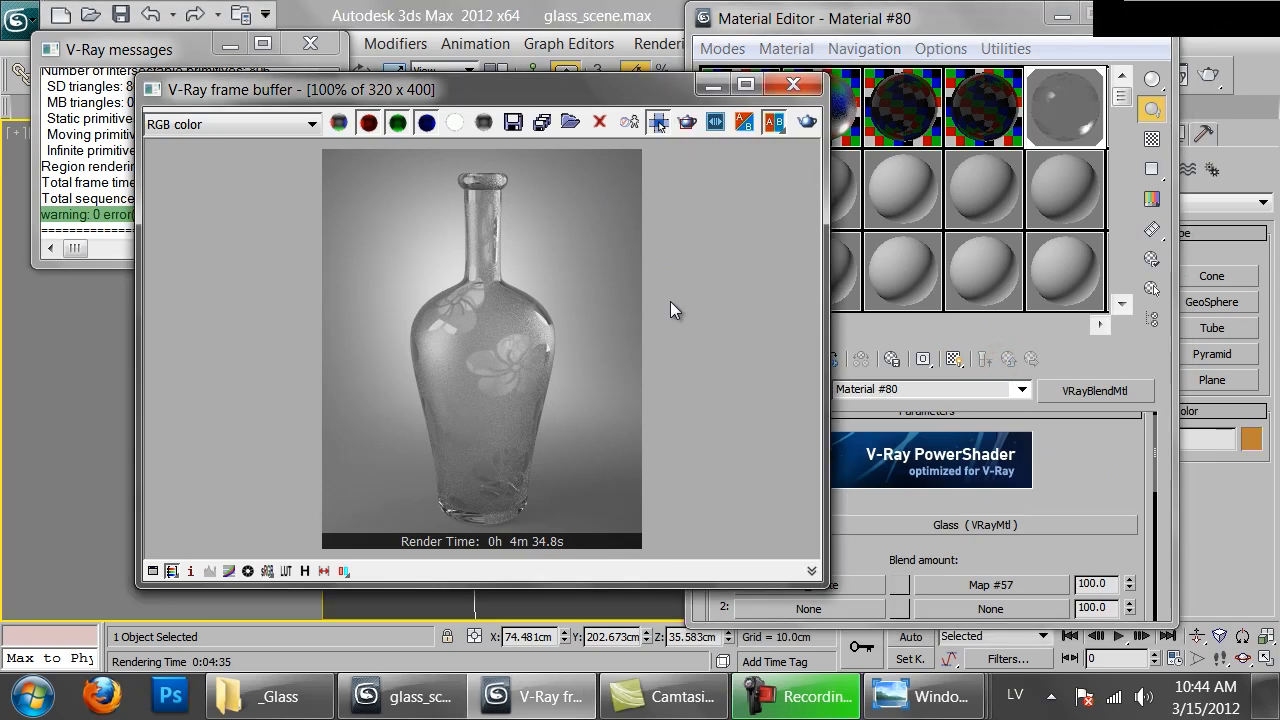
click(805, 118)
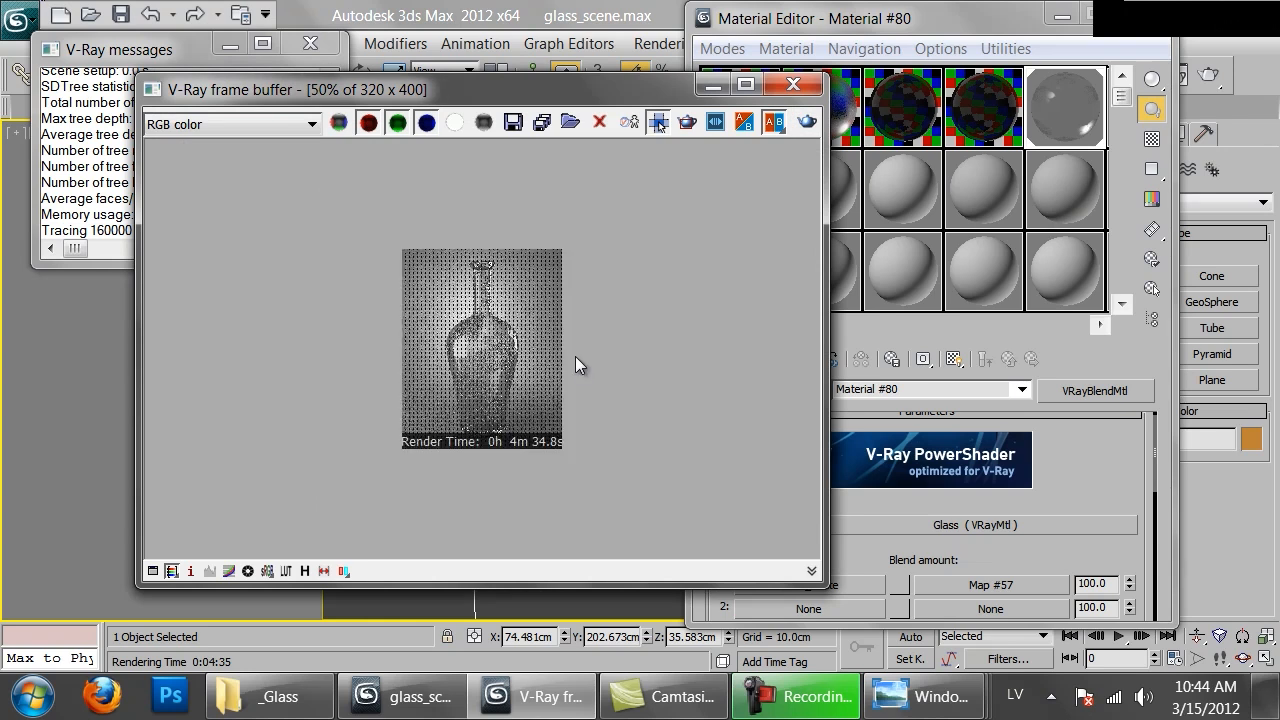
scroll(511, 275, down, 1)
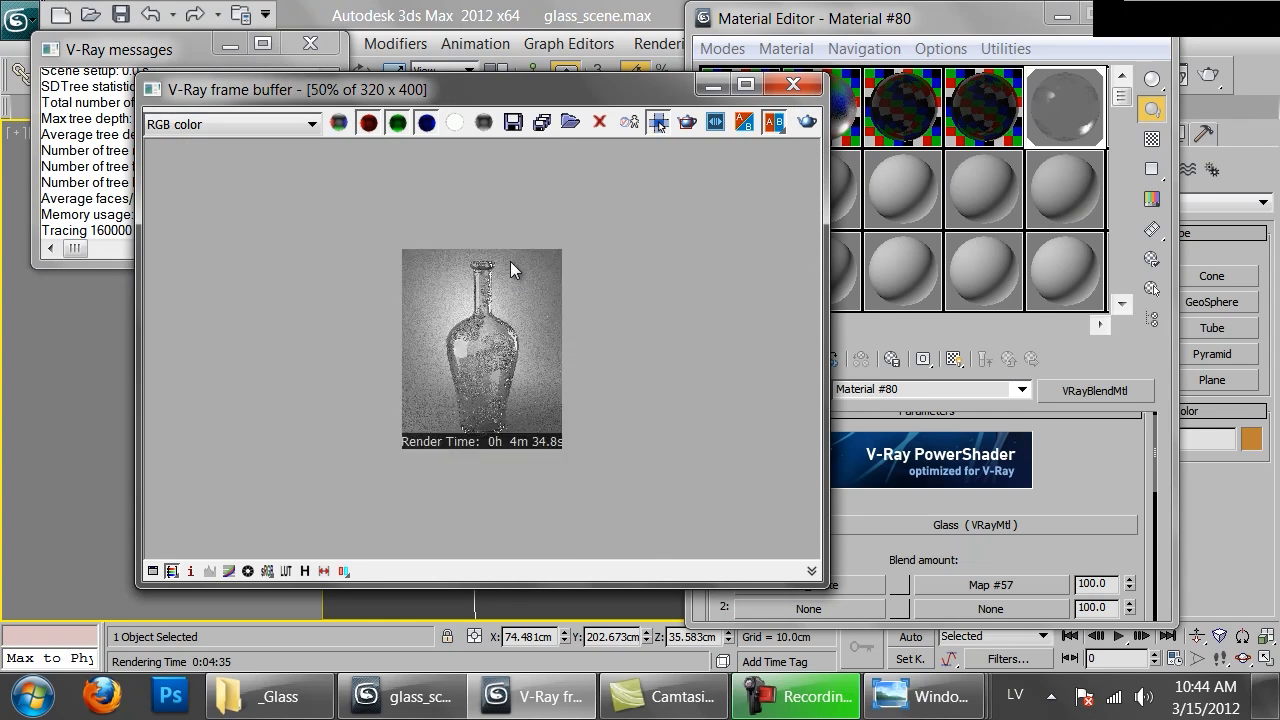
scroll(525, 280, up, 1)
drag(462, 90, 453, 272)
click(574, 135)
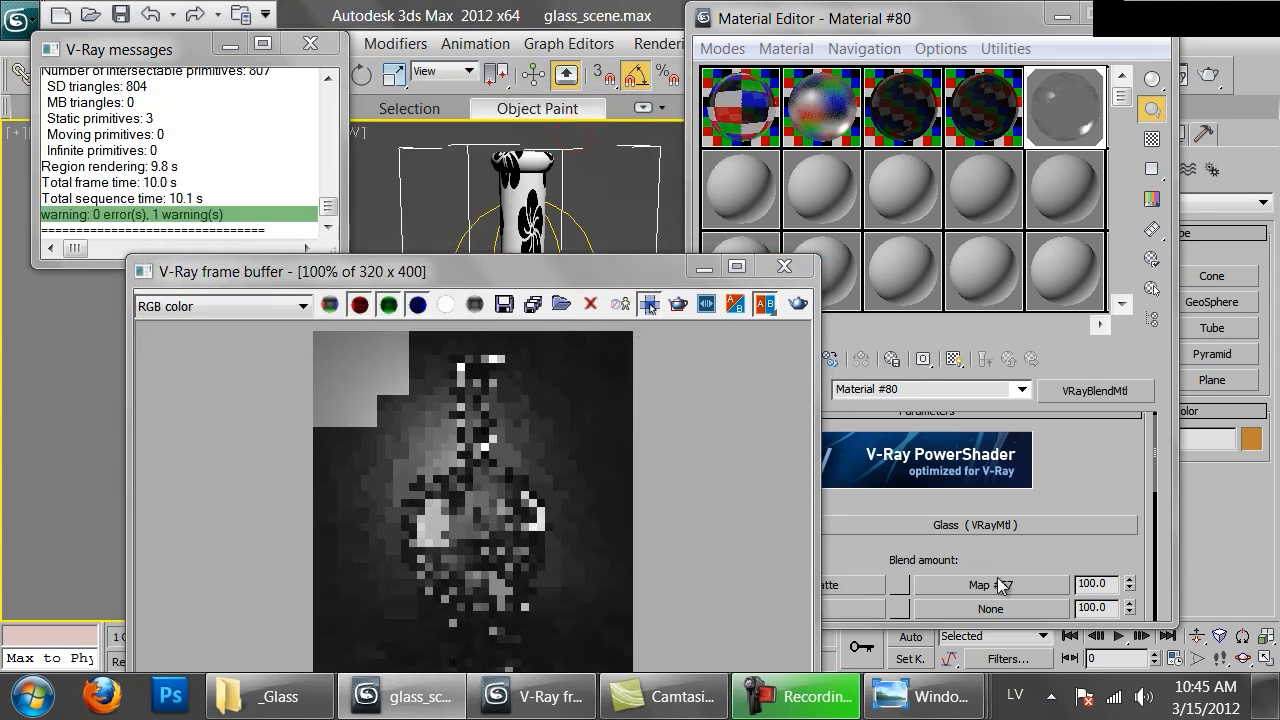
Set the U and V tiling of the flower bitmap in the first coat's blend amount to 6.0.
click(988, 584)
double_click(910, 542)
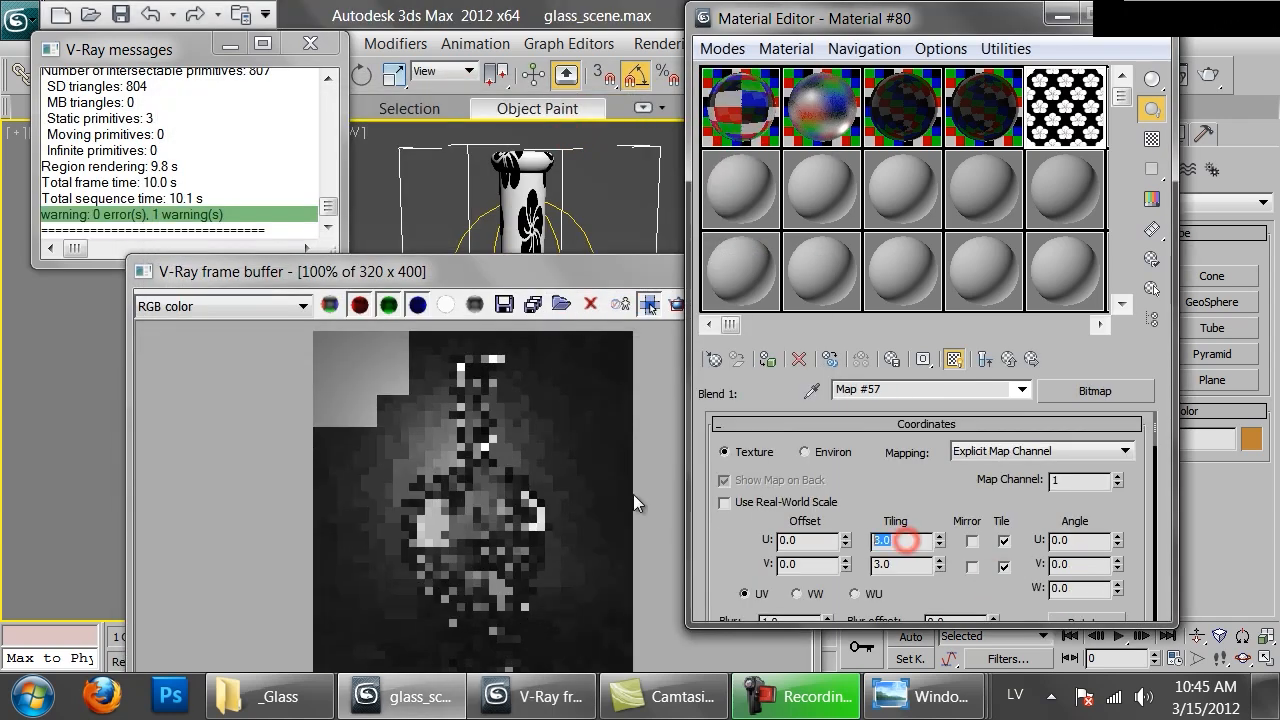
text(6)
key(Return)
double_click(905, 564)
text(6)
key(Return)
Render the bottle with the denser flower pattern and close the rendered image.
drag(555, 264, 575, 96)
click(764, 130)
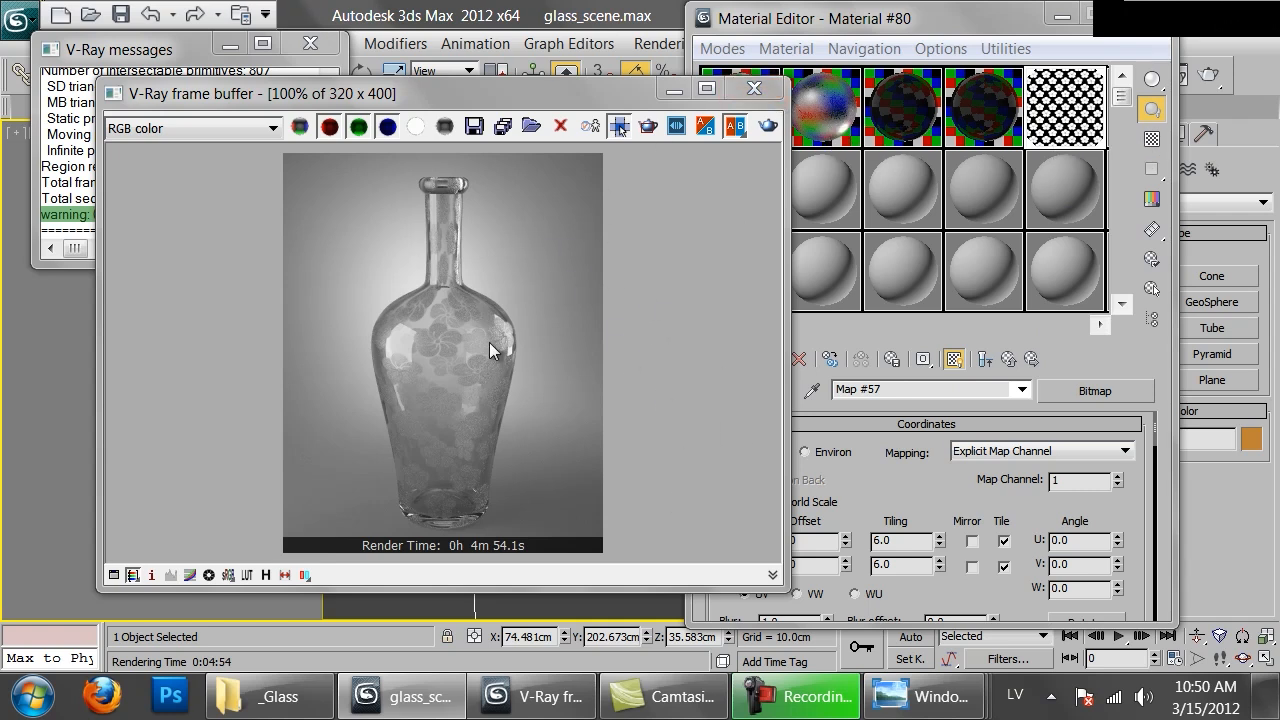
click(760, 87)
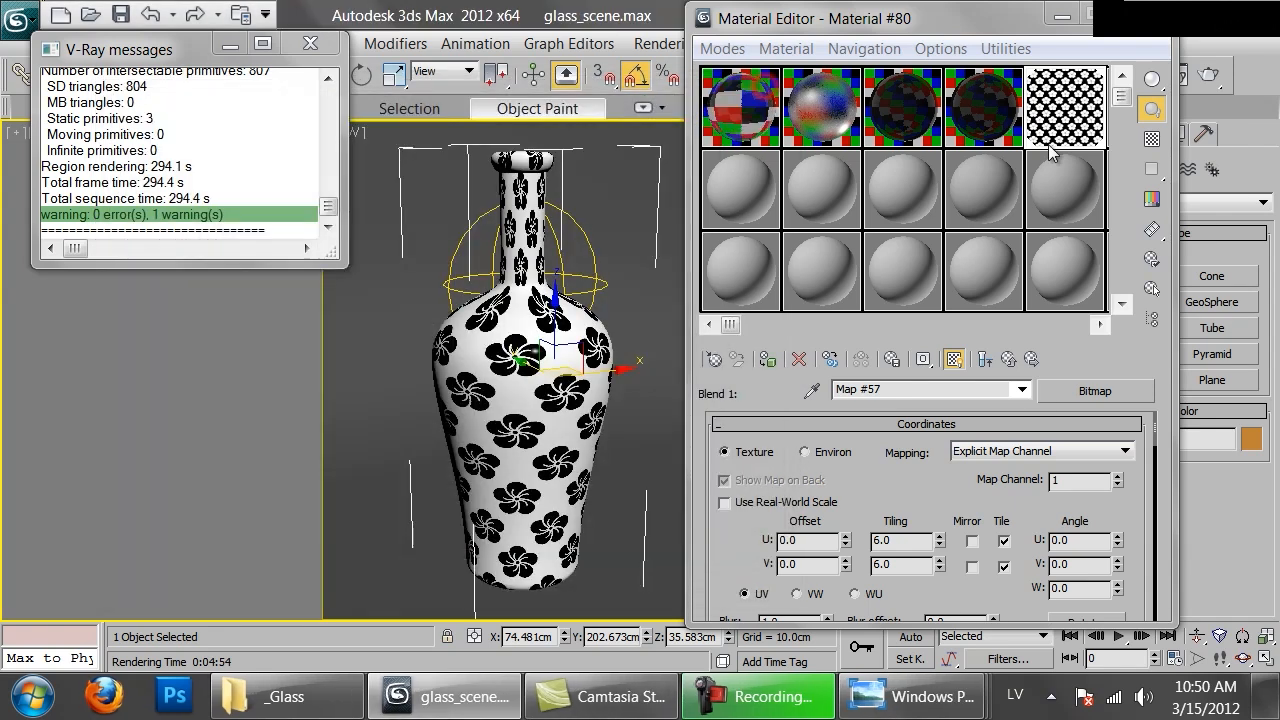
Select the first empty sample slot and open the reference image juliska-black-glass-tableware.jpg from the _Glass folder.
click(1030, 358)
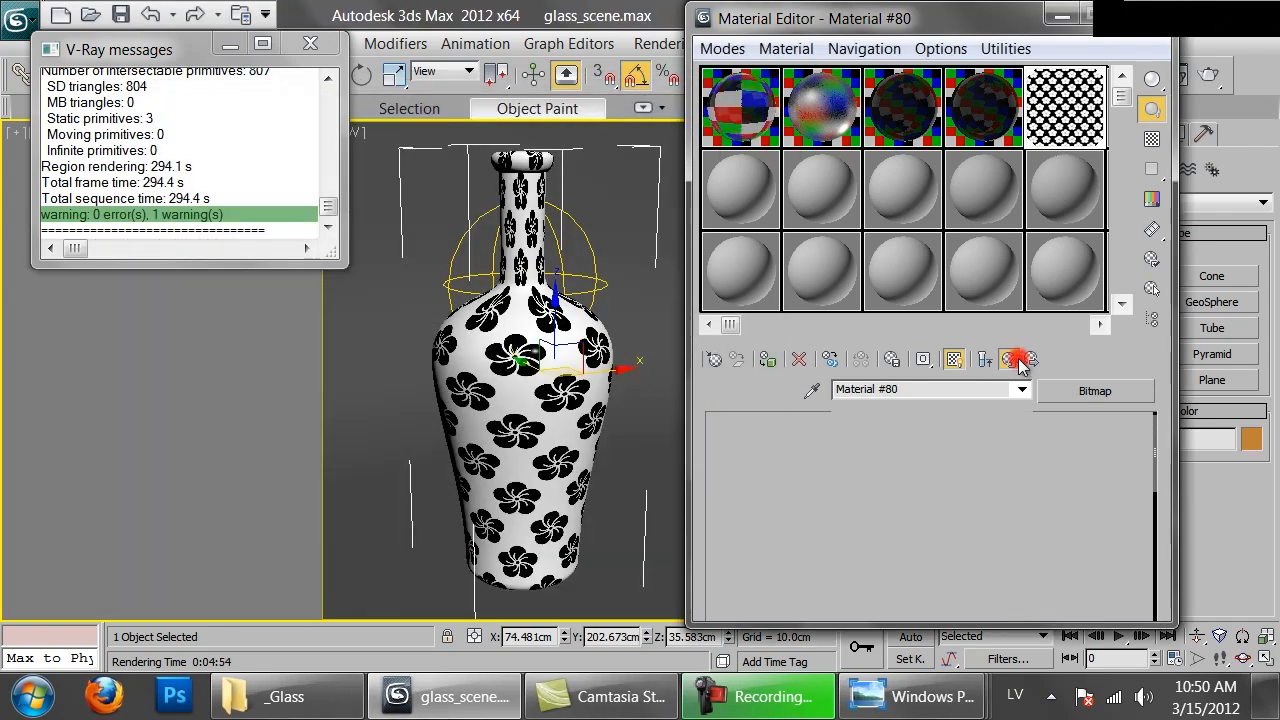
click(731, 202)
click(287, 696)
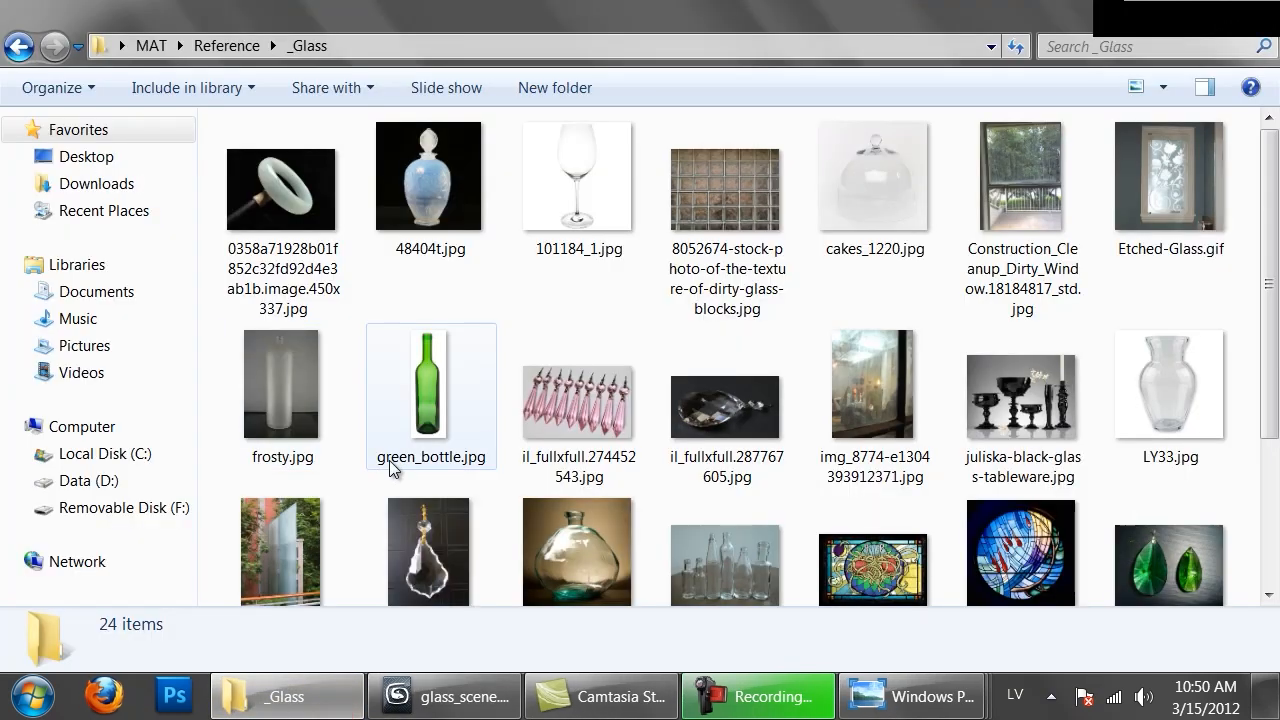
scroll(958, 258, down, 3)
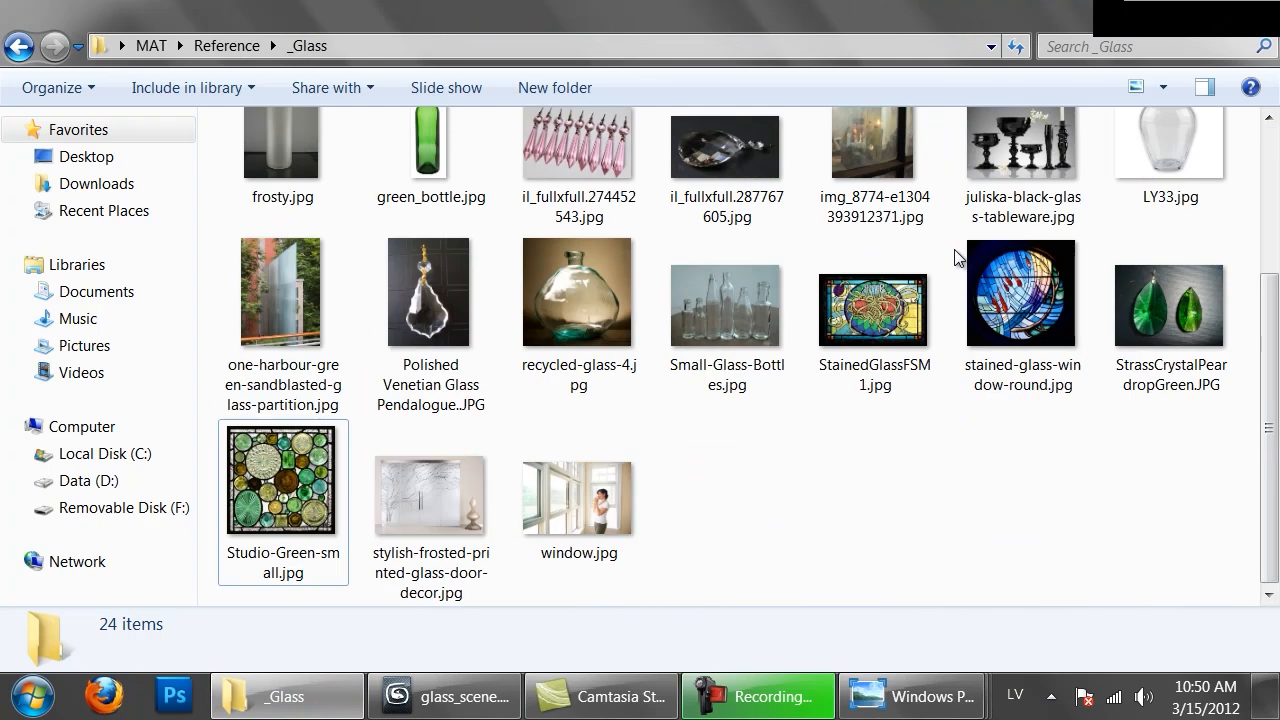
scroll(975, 290, up, 3)
scroll(980, 277, down, 1)
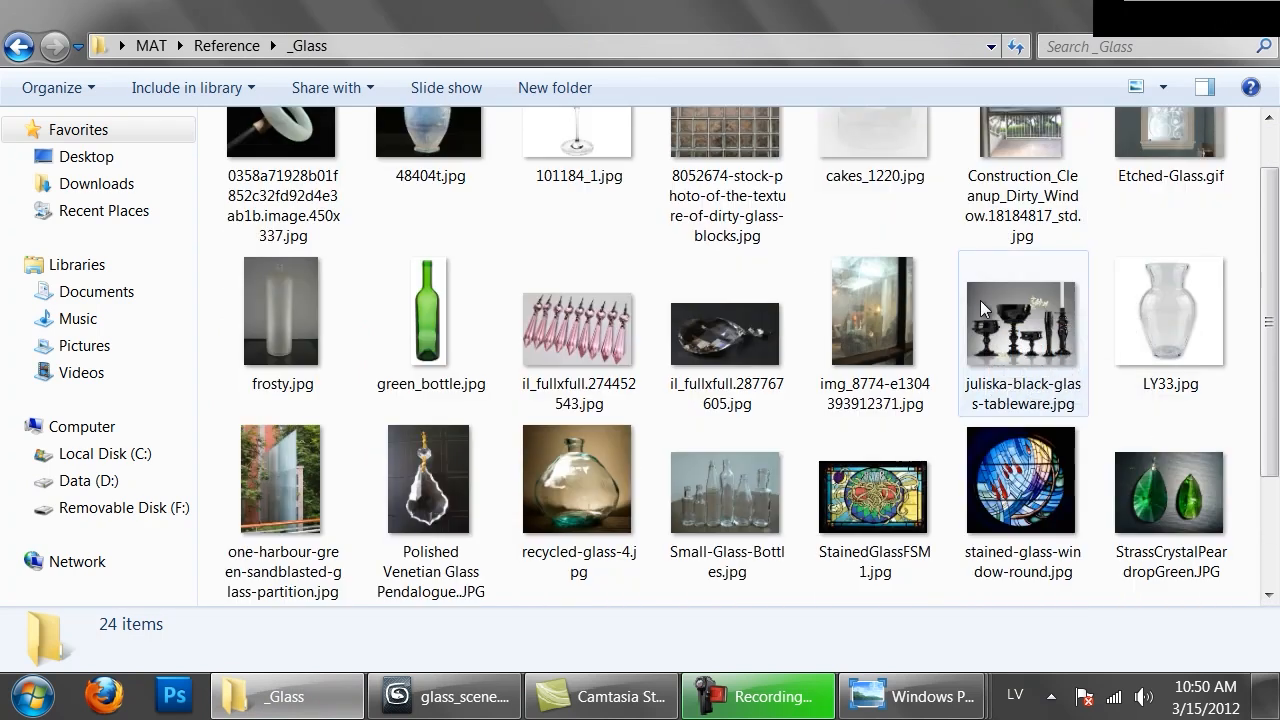
click(1008, 322)
double_click(1008, 322)
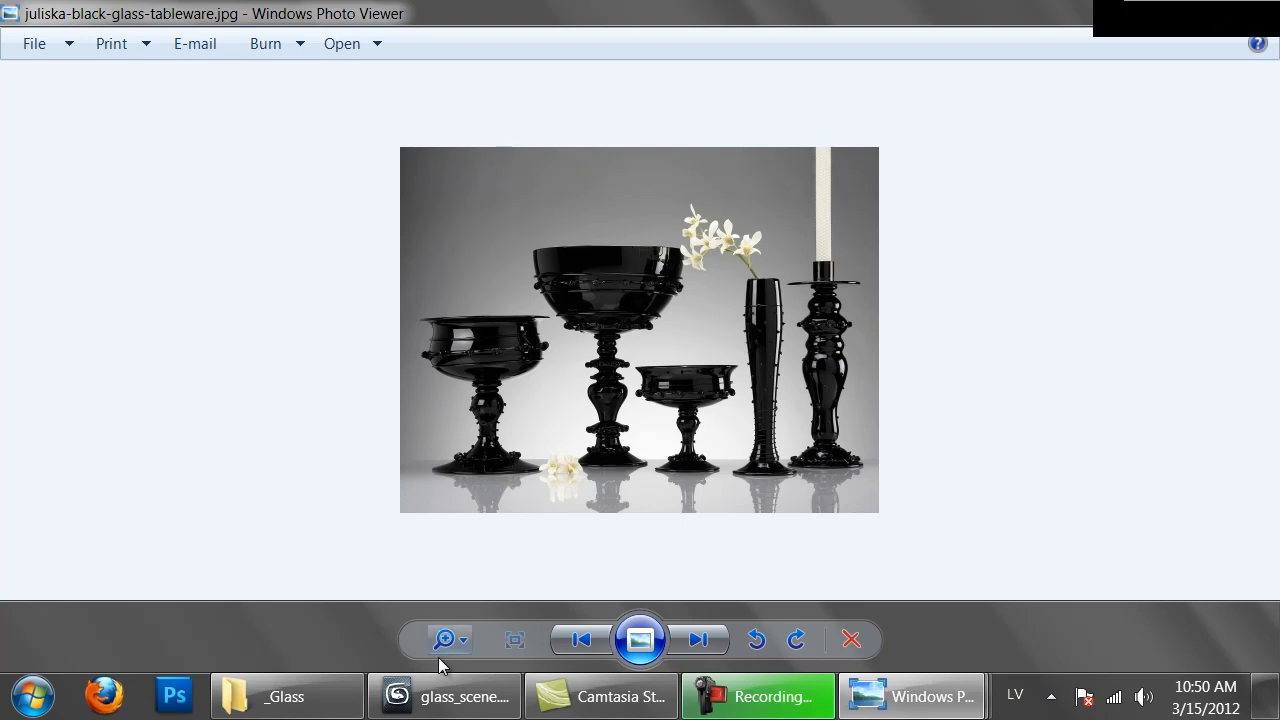
Return to 3ds Max, copy the clear glass material into the first empty sample slot and name it Glass_black.
click(445, 696)
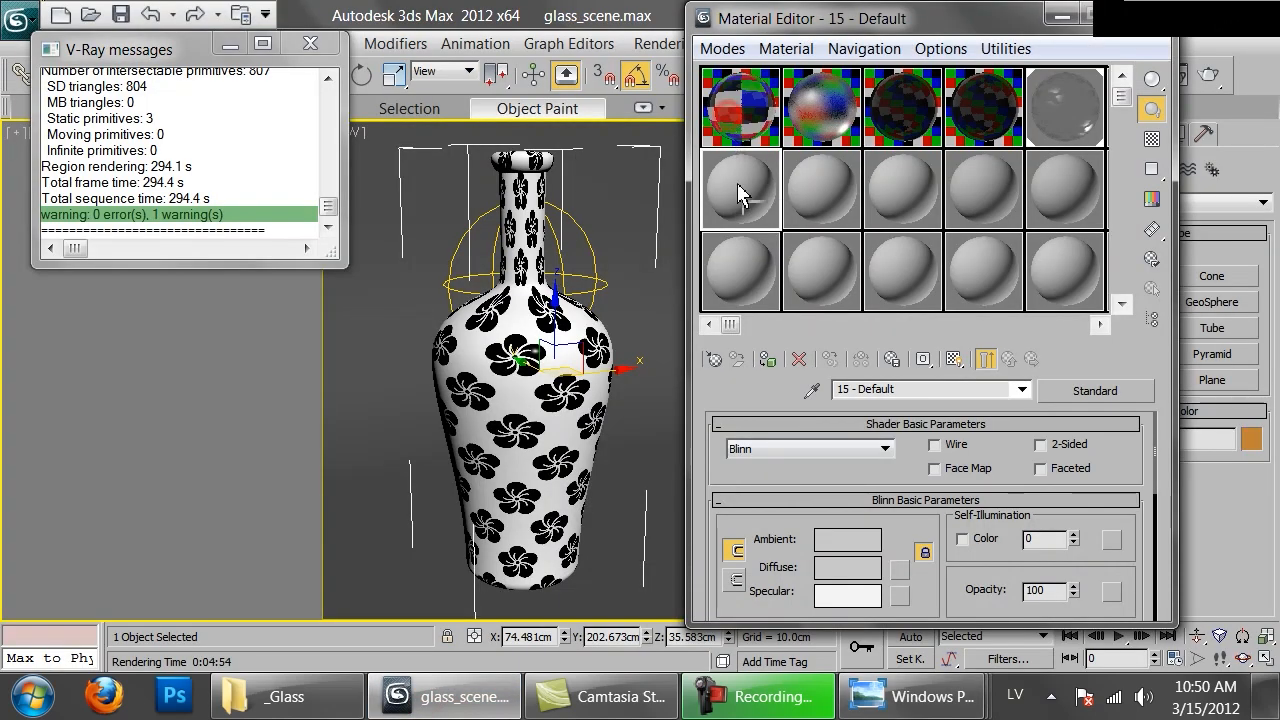
drag(741, 108, 737, 185)
click(917, 390)
text(_black)
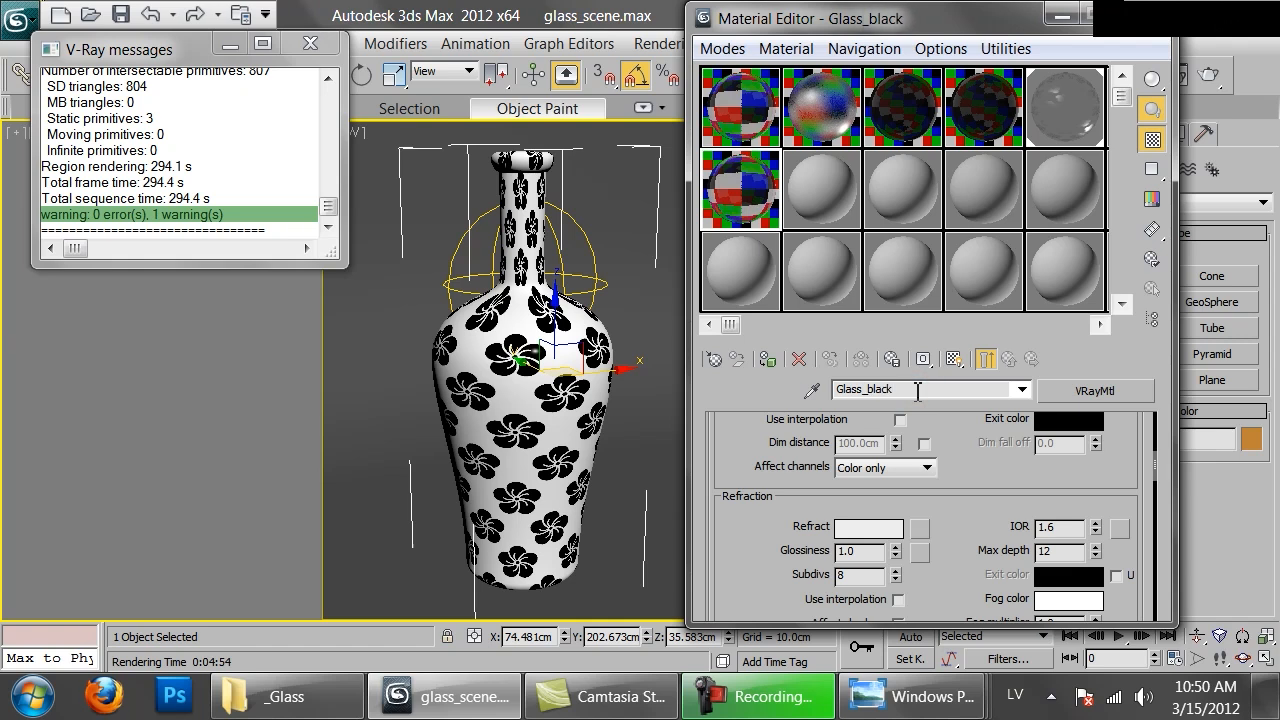
Set the refraction colour of Glass_black to a dark grey with a value of 5.
scroll(995, 497, down, 2)
click(868, 466)
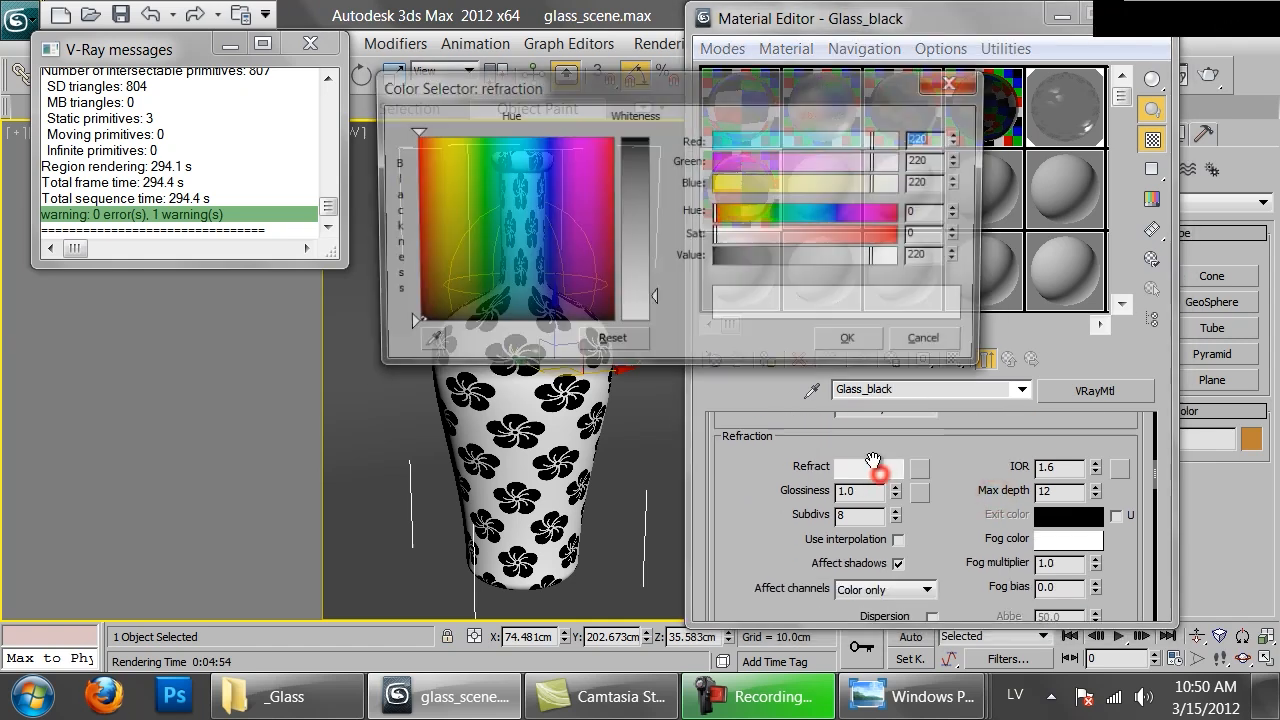
double_click(931, 257)
text(5)
key(Return)
click(842, 346)
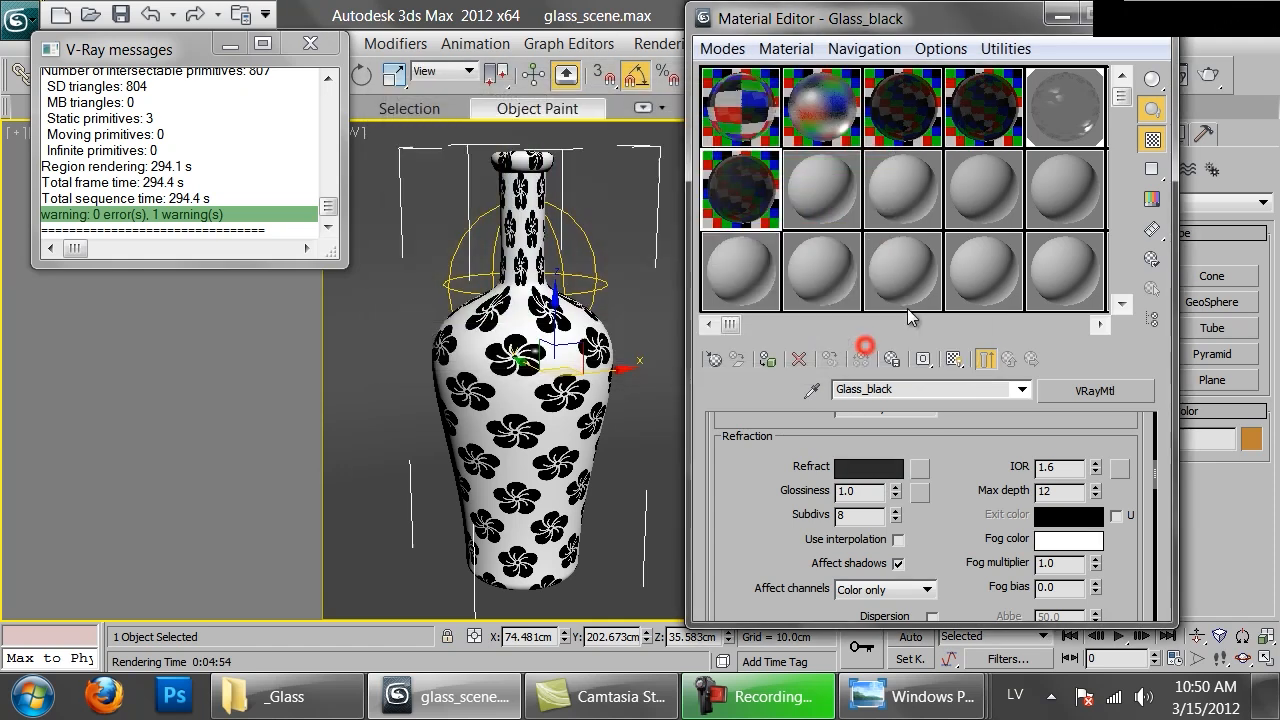
Darken the diffuse colour of Glass_black to a value of 1.
drag(955, 443, 952, 465)
scroll(952, 465, up, 5)
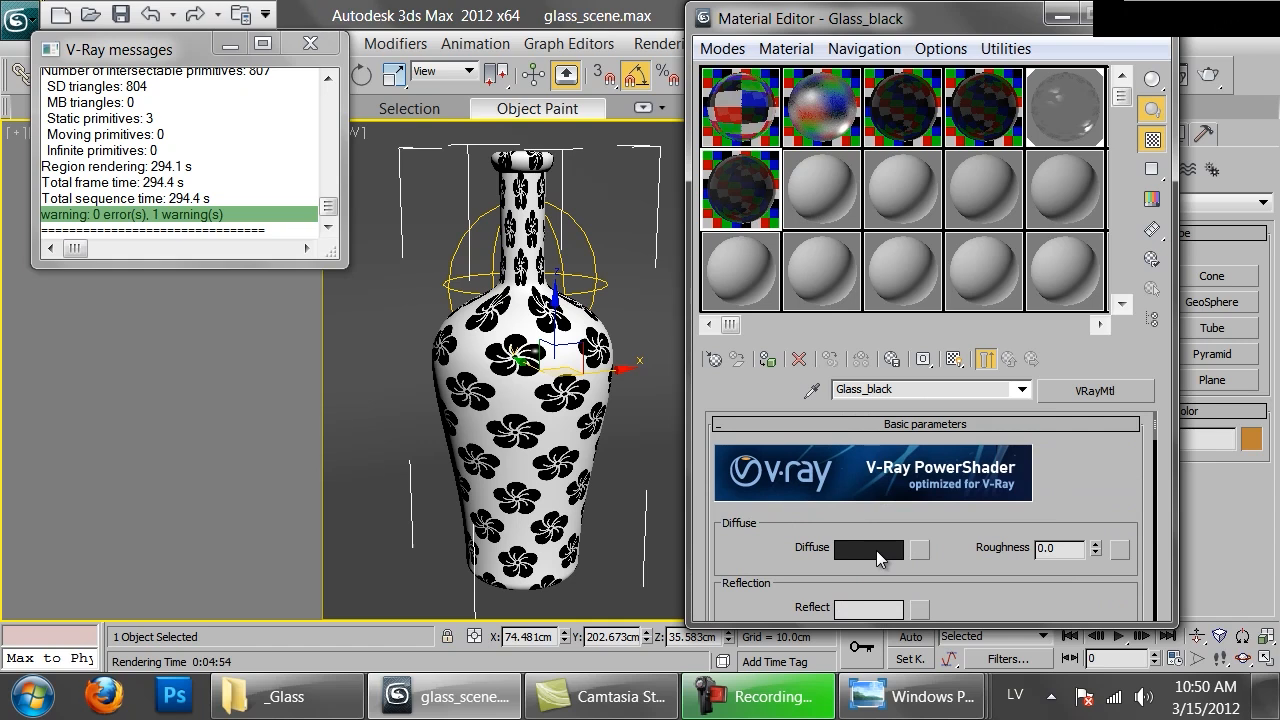
click(876, 550)
click(960, 262)
click(960, 262)
click(960, 262)
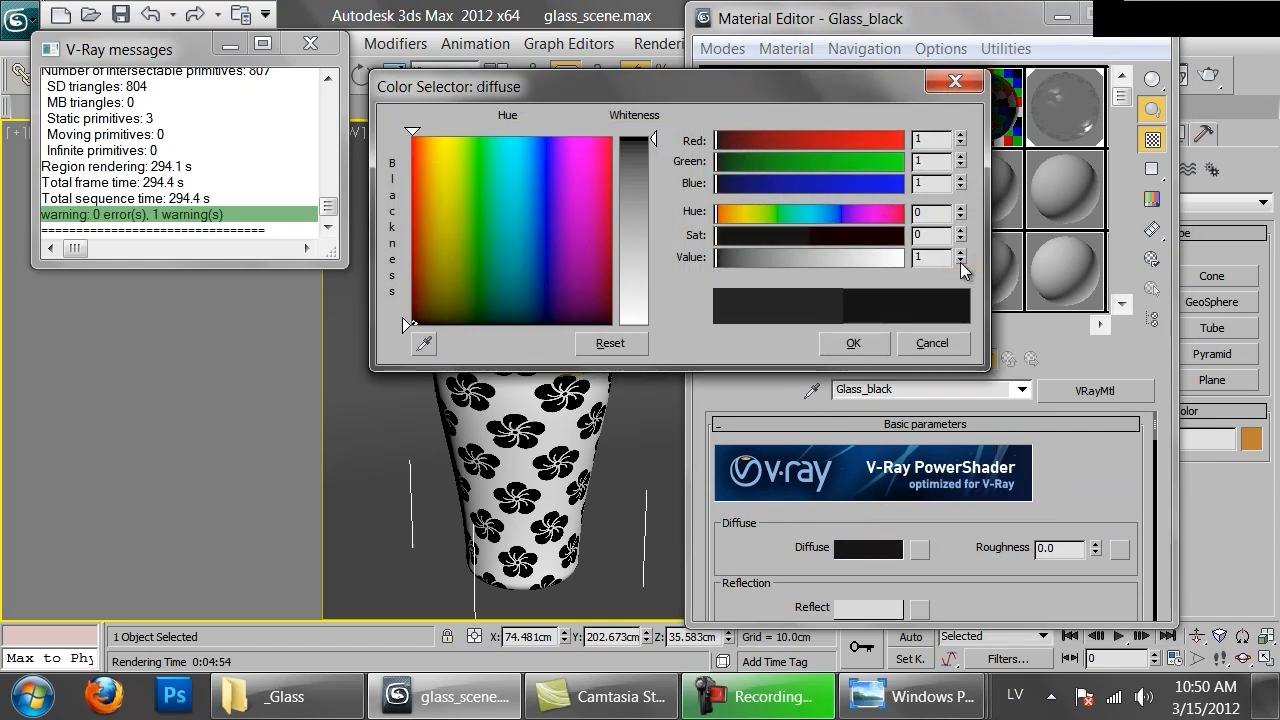
click(854, 345)
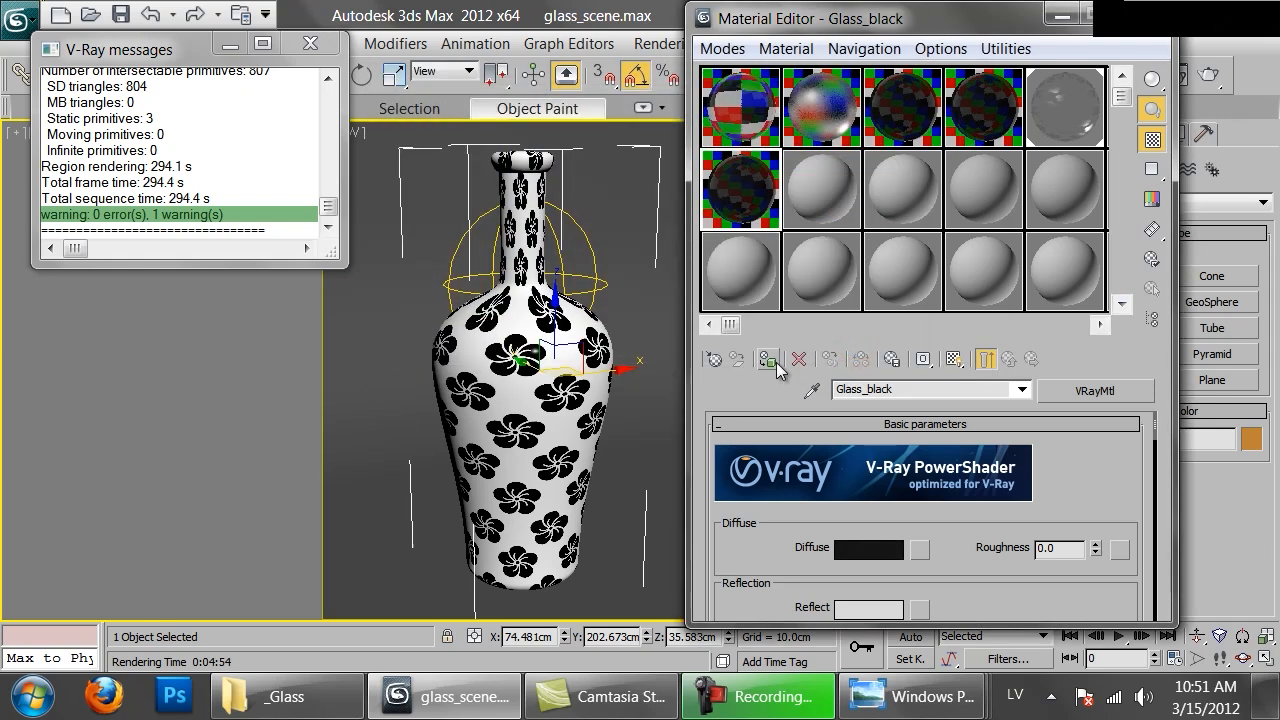
Assign Glass_black to the selected bottle, render it, and close the rendered image.
click(777, 362)
click(1210, 76)
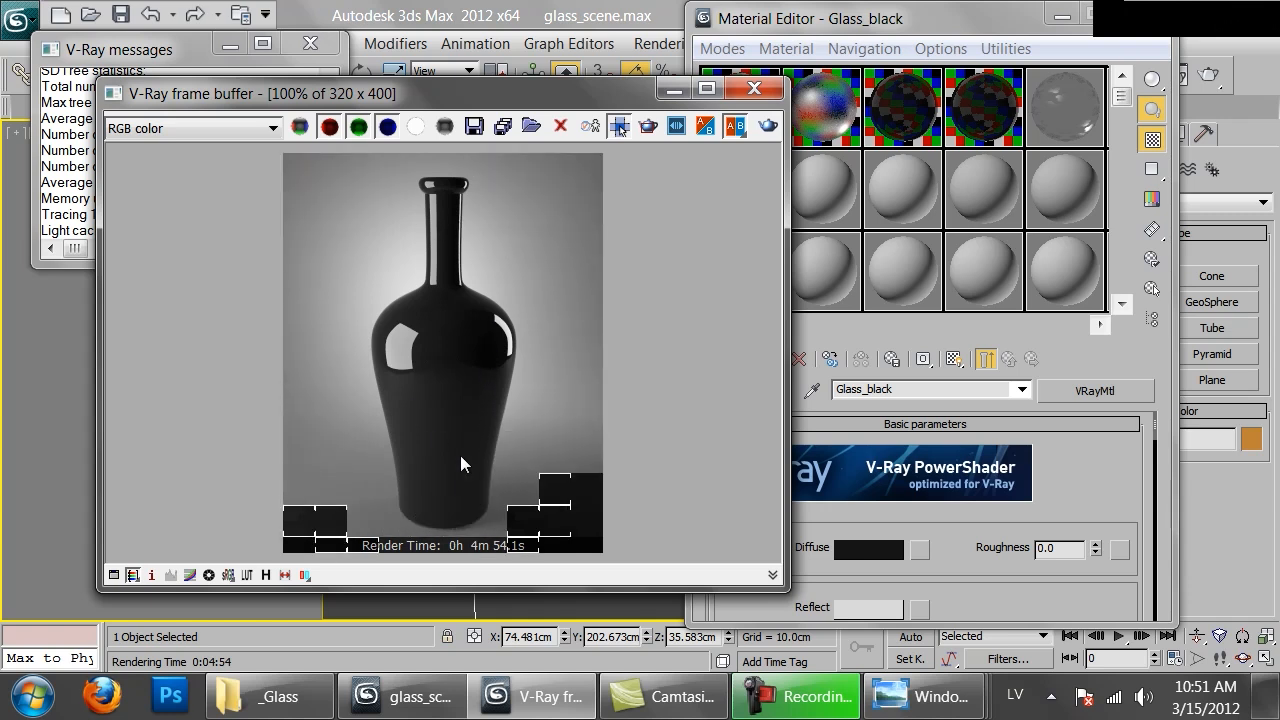
click(755, 96)
Copy Glass_black into the next empty sample slot and rename the copy Glass_white.
click(788, 212)
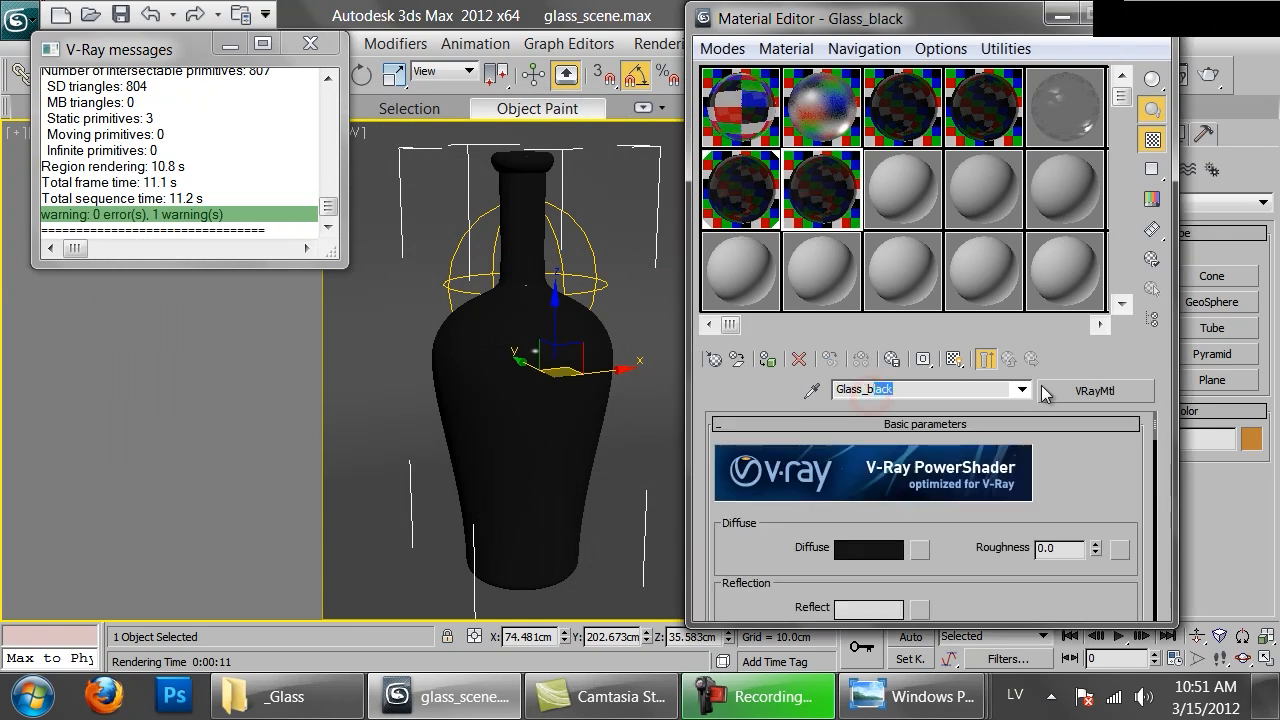
key(BackSpace)
text(whi)
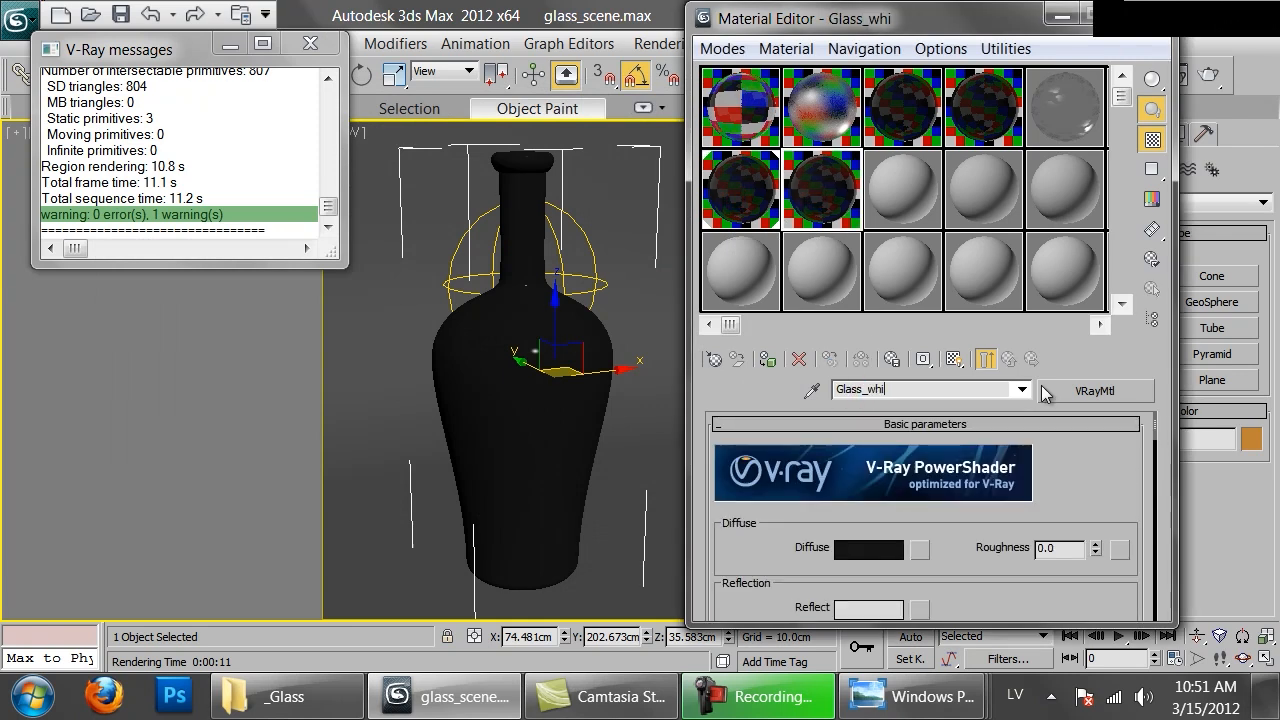
drag(954, 600, 929, 608)
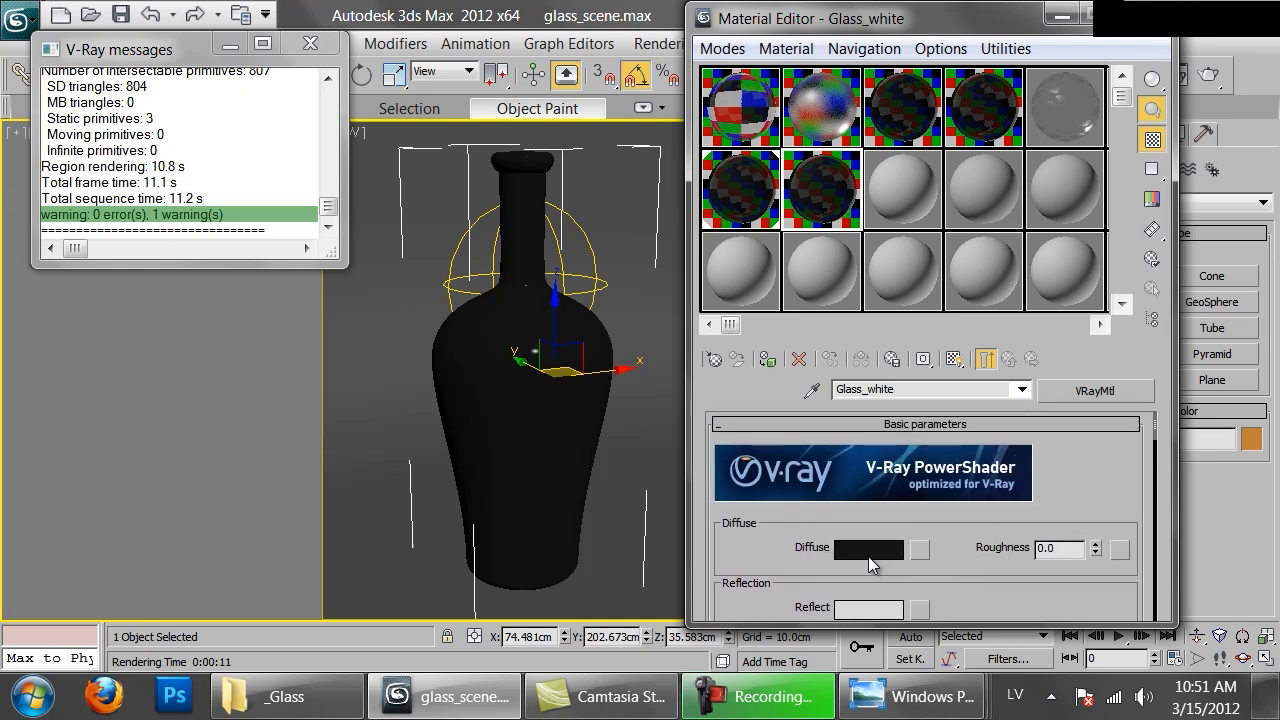
Set the Glass_white diffuse colour to a near-white and its refraction colour to a grey with a value of 106.
click(868, 550)
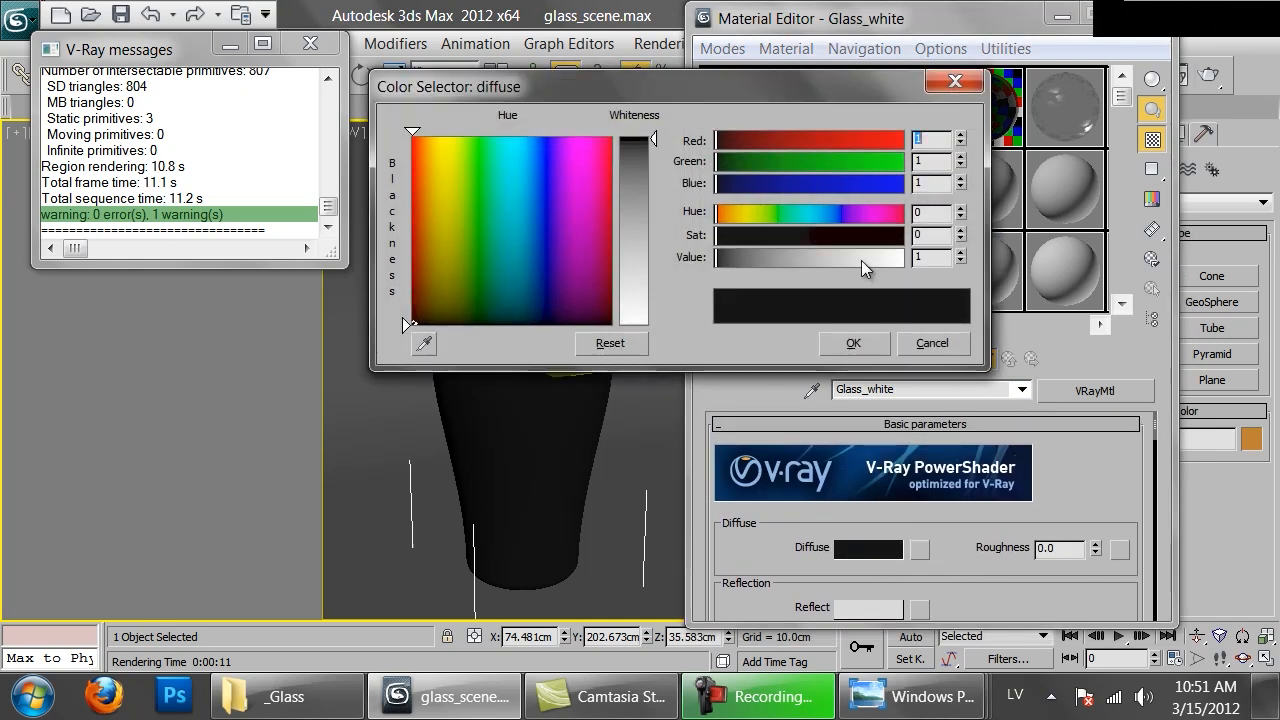
click(861, 260)
click(853, 343)
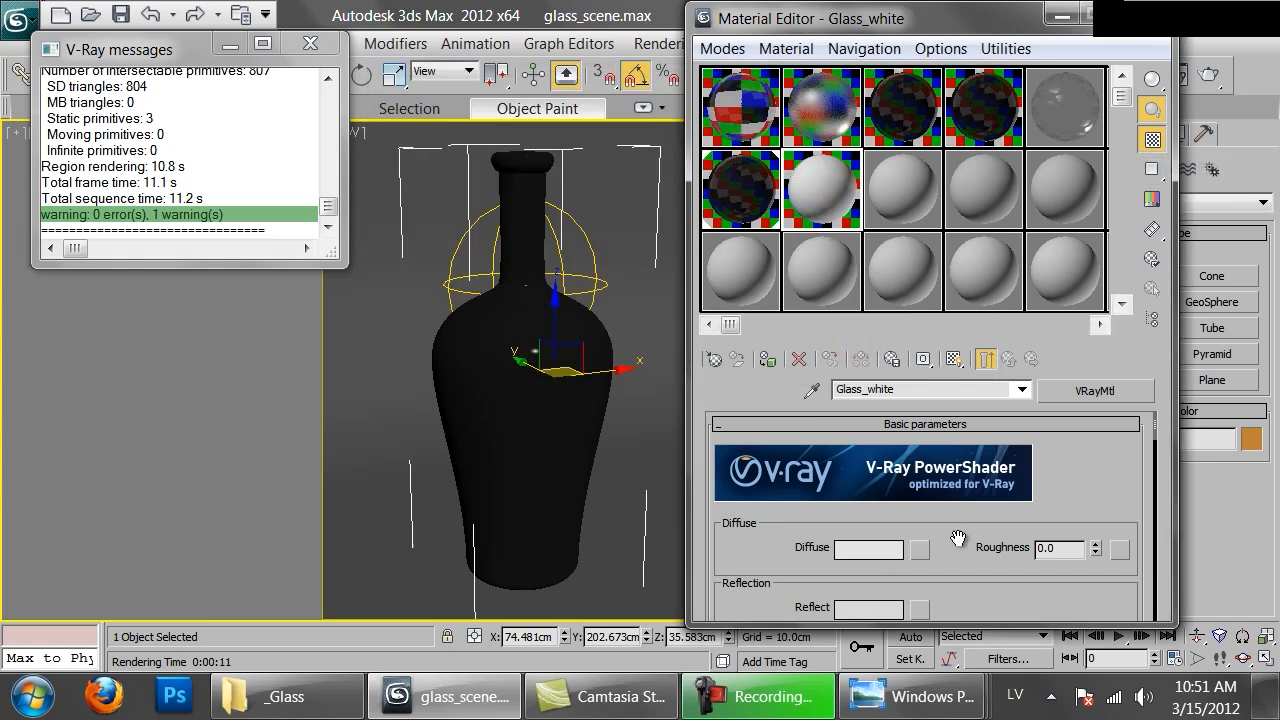
scroll(958, 540, down, 5)
click(867, 526)
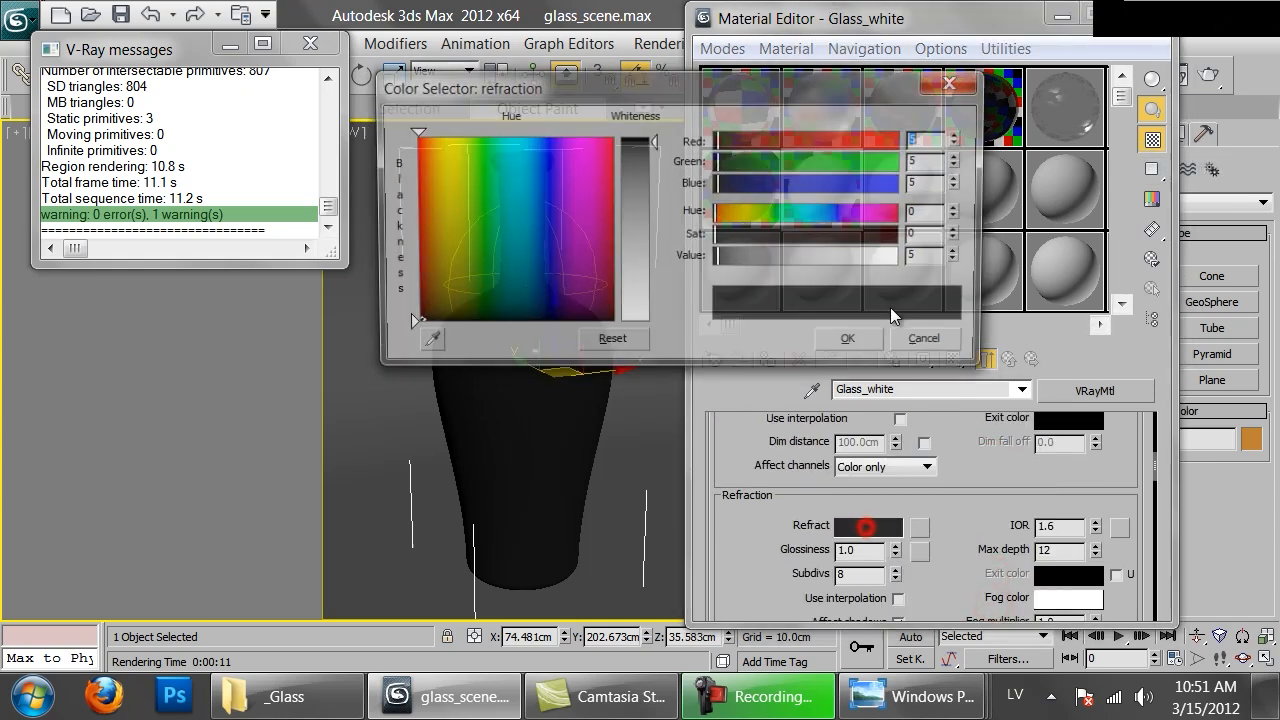
click(792, 260)
click(838, 342)
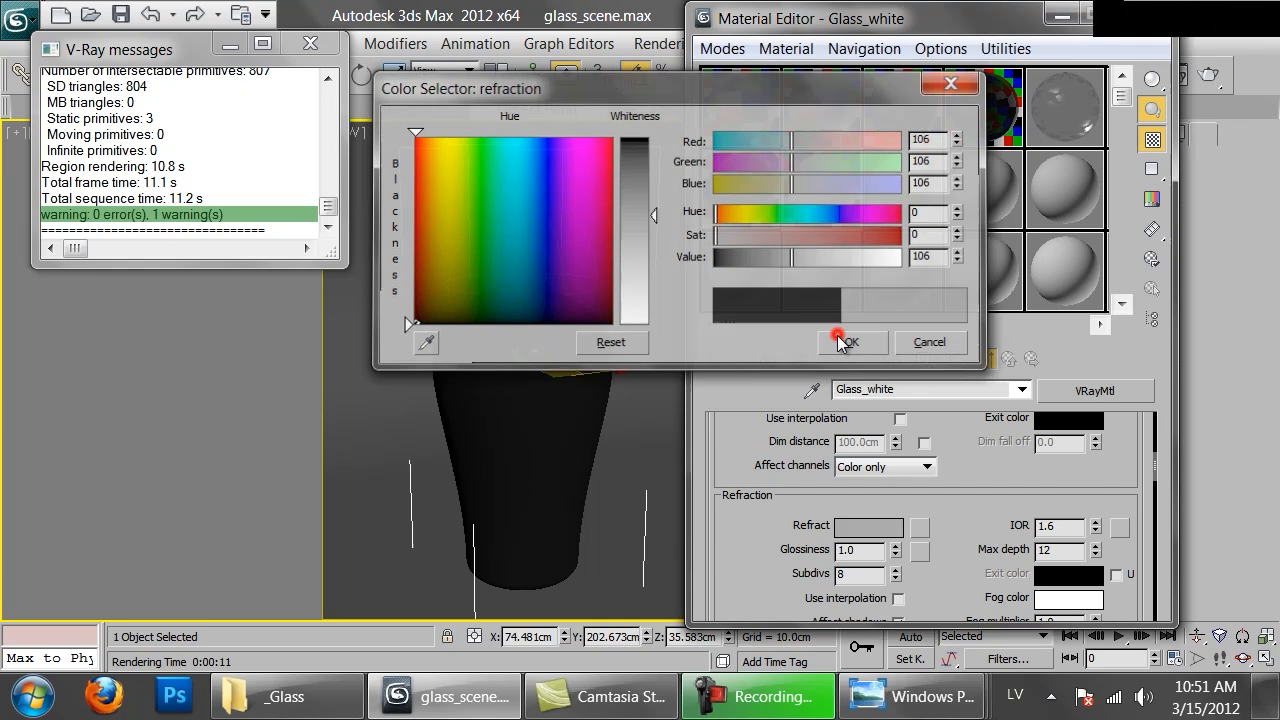
Enlarge the Glass_white sample preview, then assign the material to the bottle and render it.
double_click(822, 195)
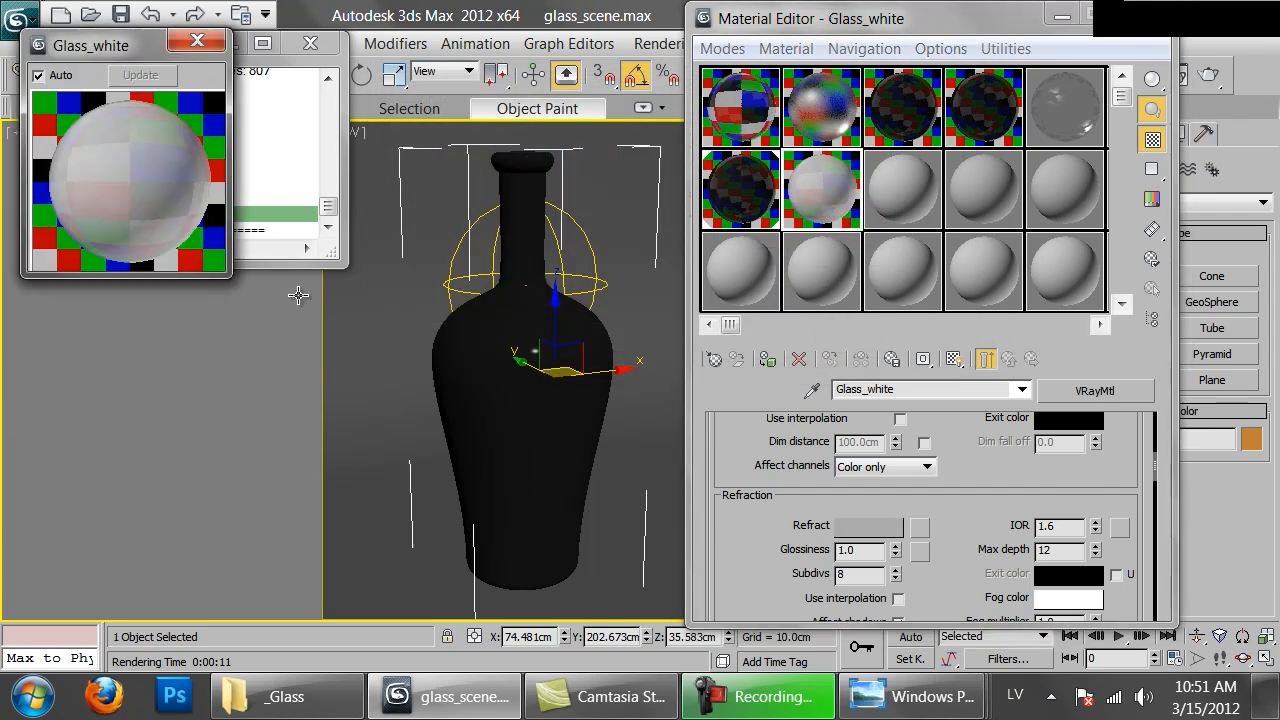
click(714, 360)
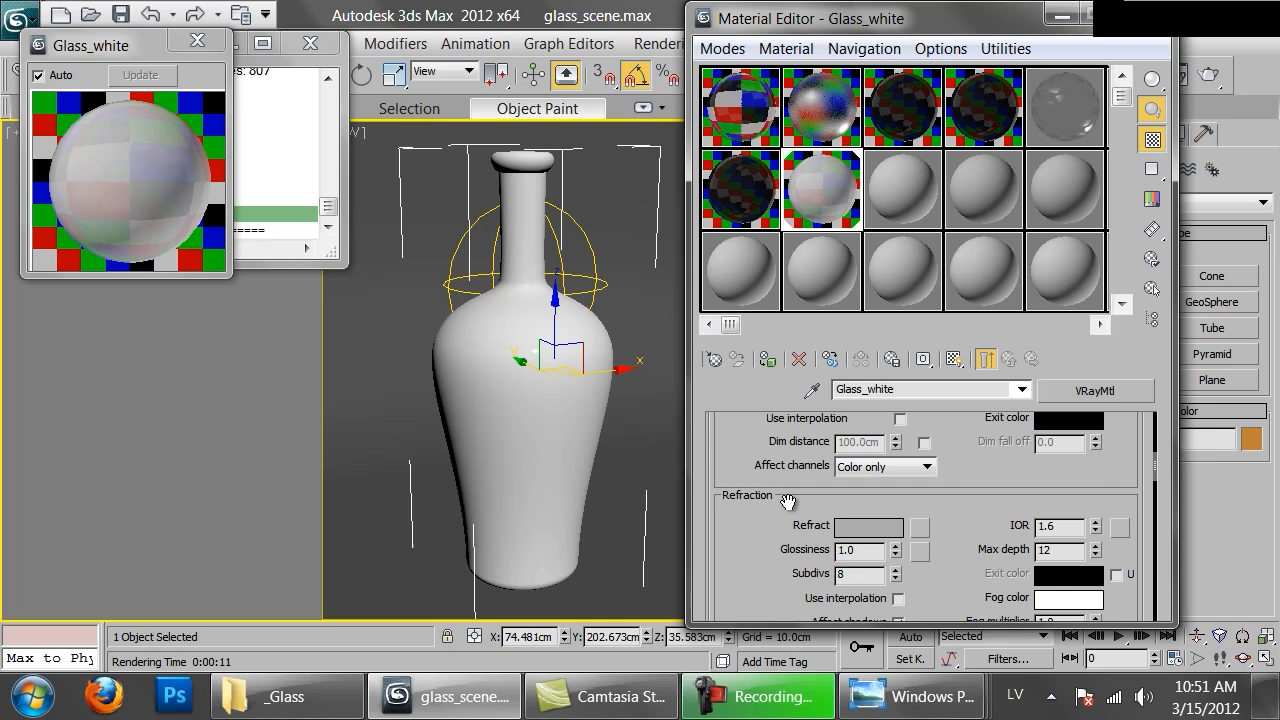
click(1210, 78)
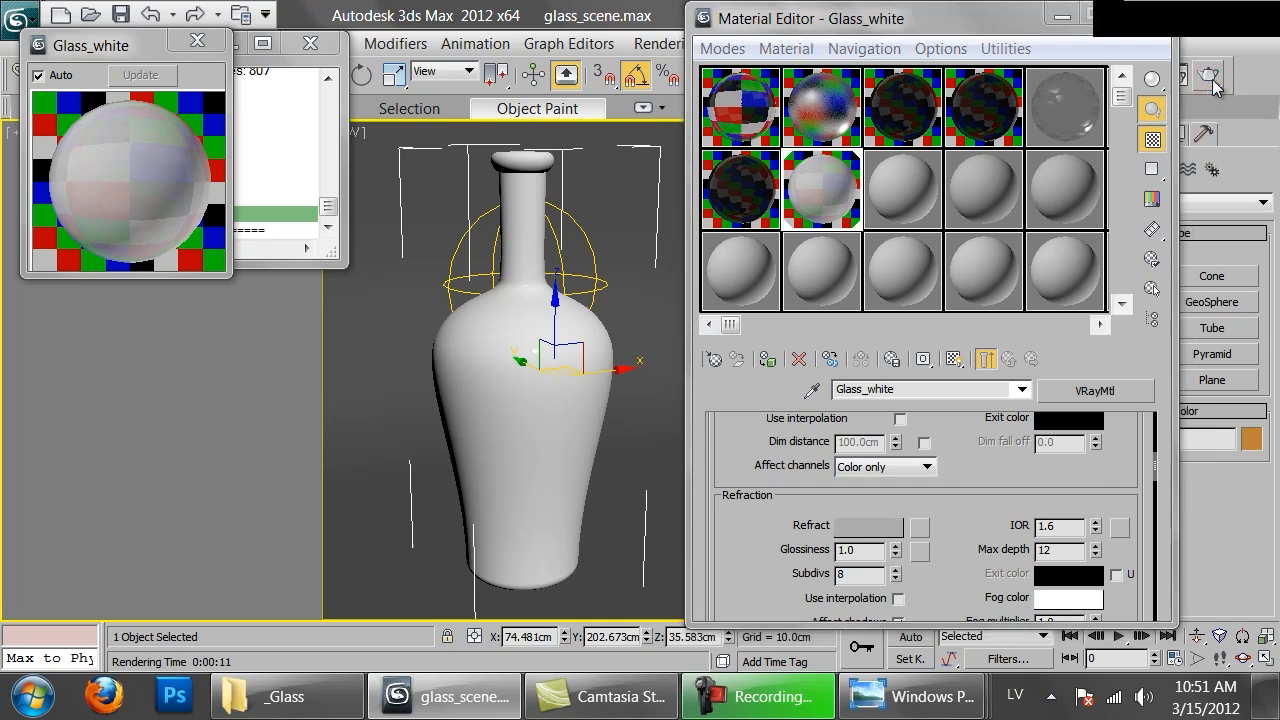
scroll(421, 380, down, 1)
scroll(421, 382, up, 1)
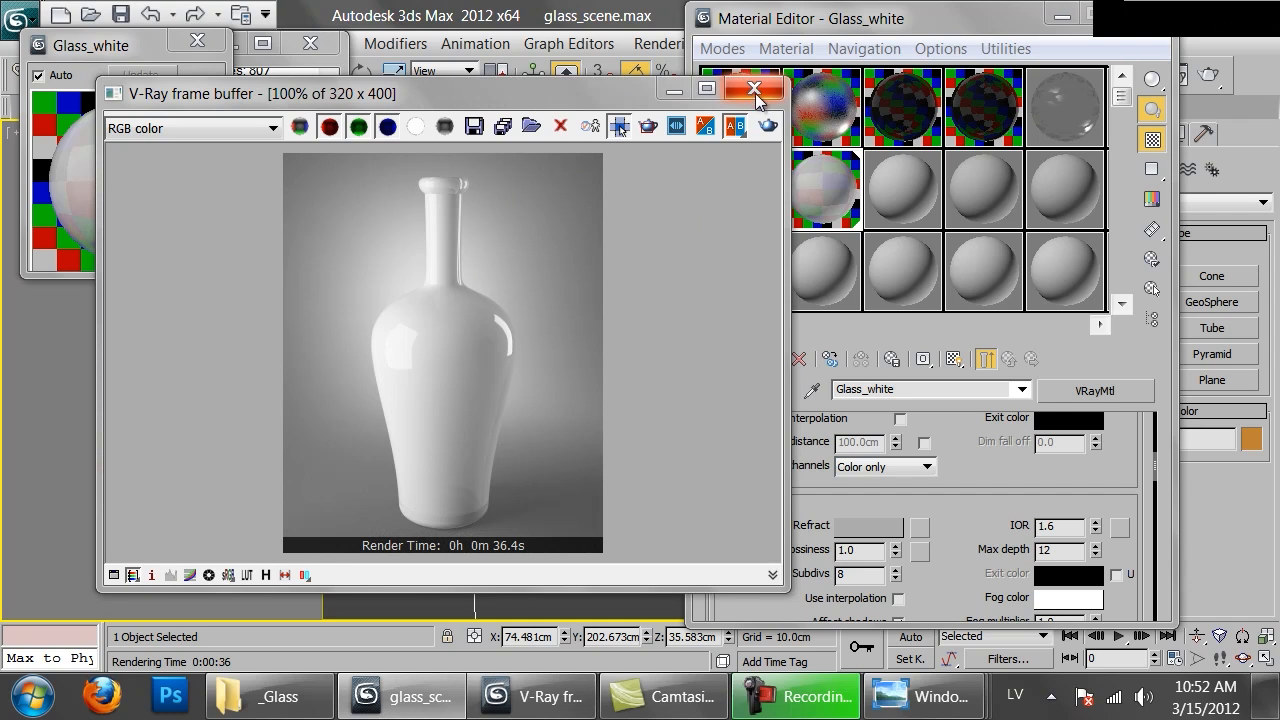
Open the reference image 48404t.jpg of the milky blue glass bottle from the _Glass folder.
click(268, 697)
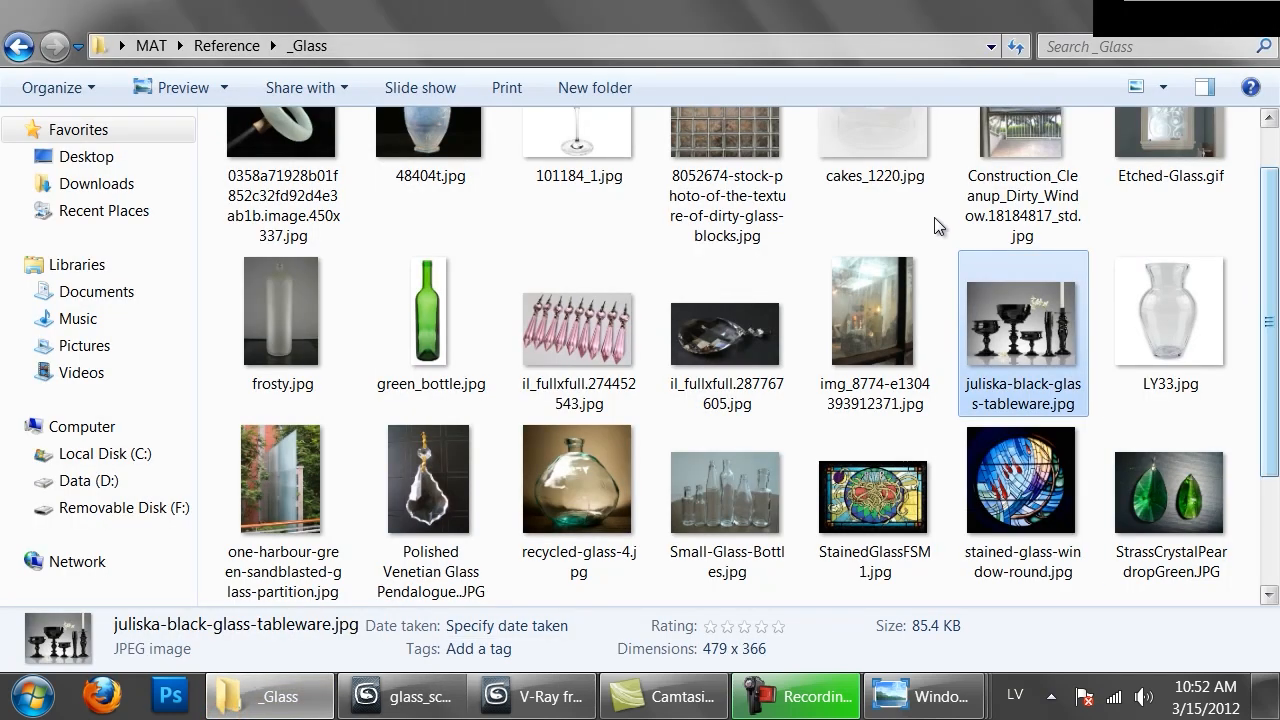
scroll(1268, 320, up, 1)
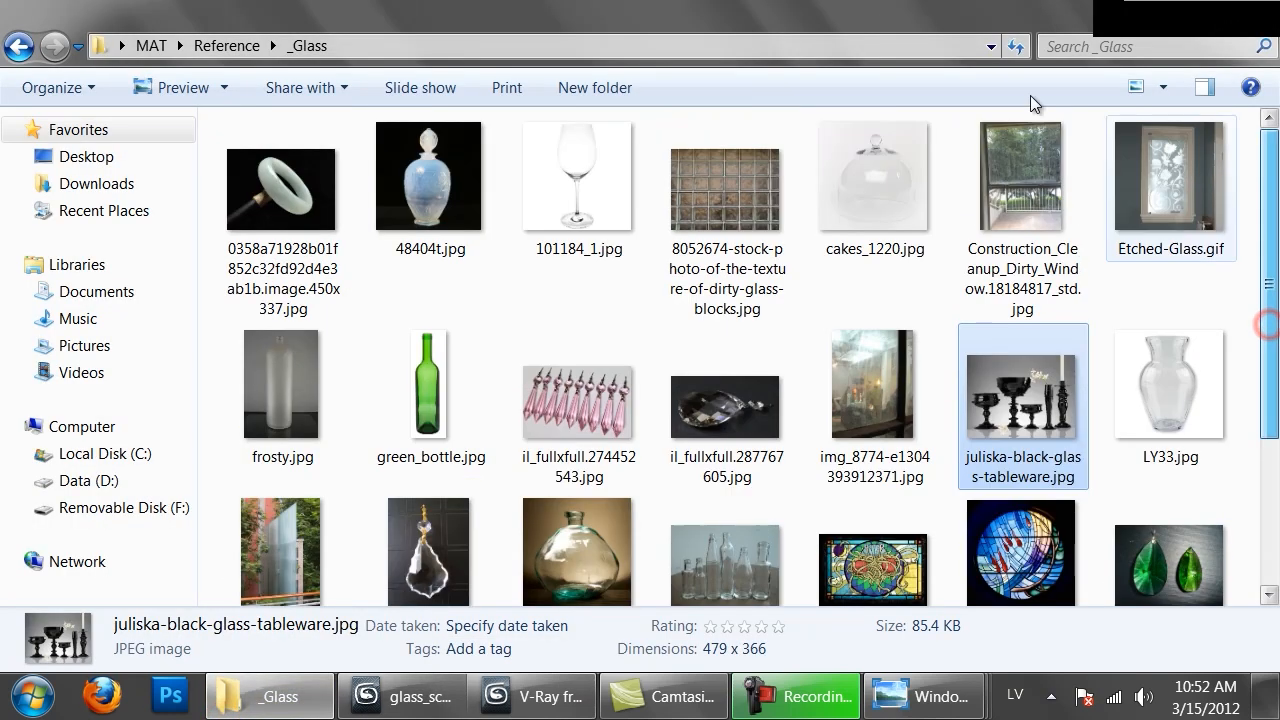
double_click(440, 207)
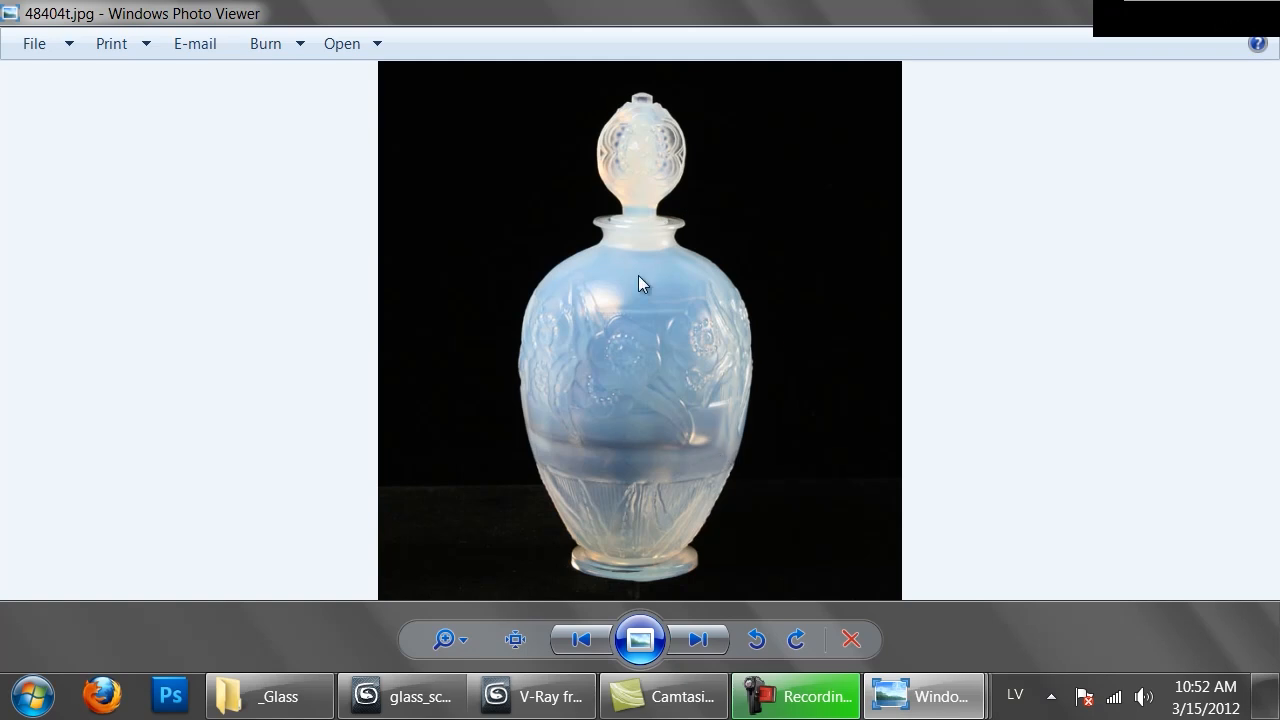
Return to the 3ds Max scene, copy Glass_white into the next empty sample slot and rename the copy Glass_opalescent.
click(405, 696)
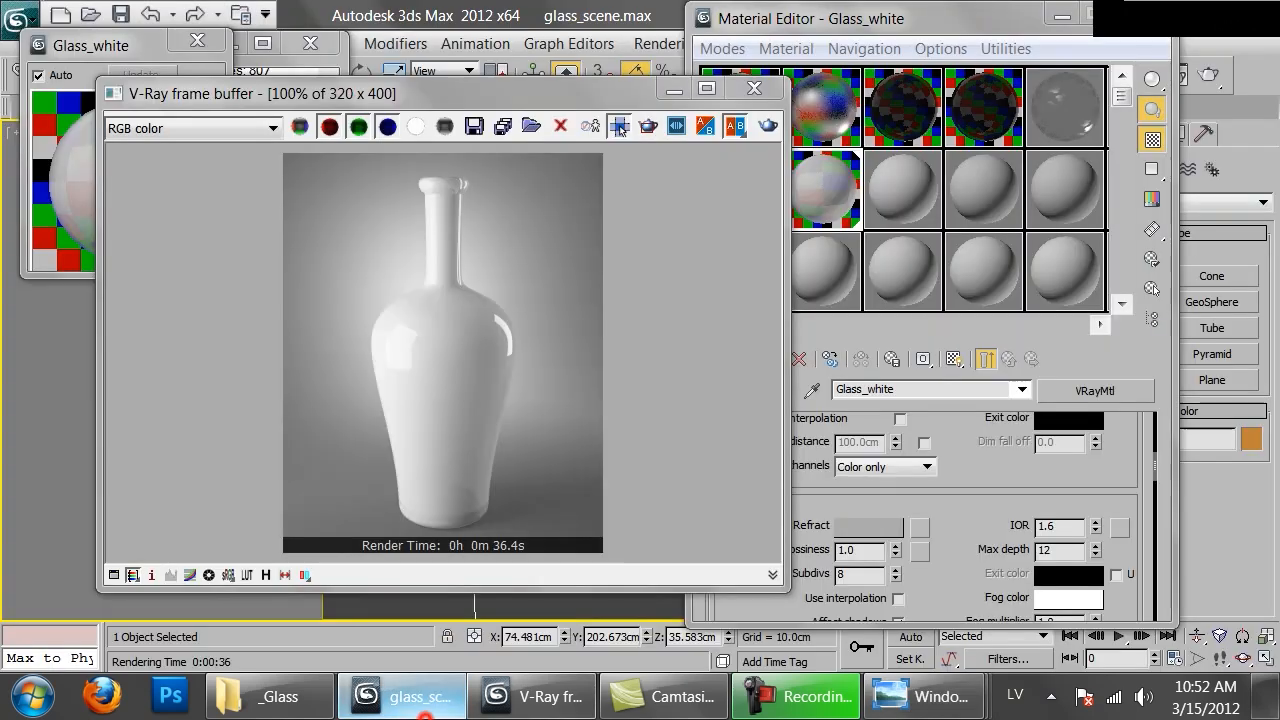
click(771, 94)
drag(820, 200, 907, 201)
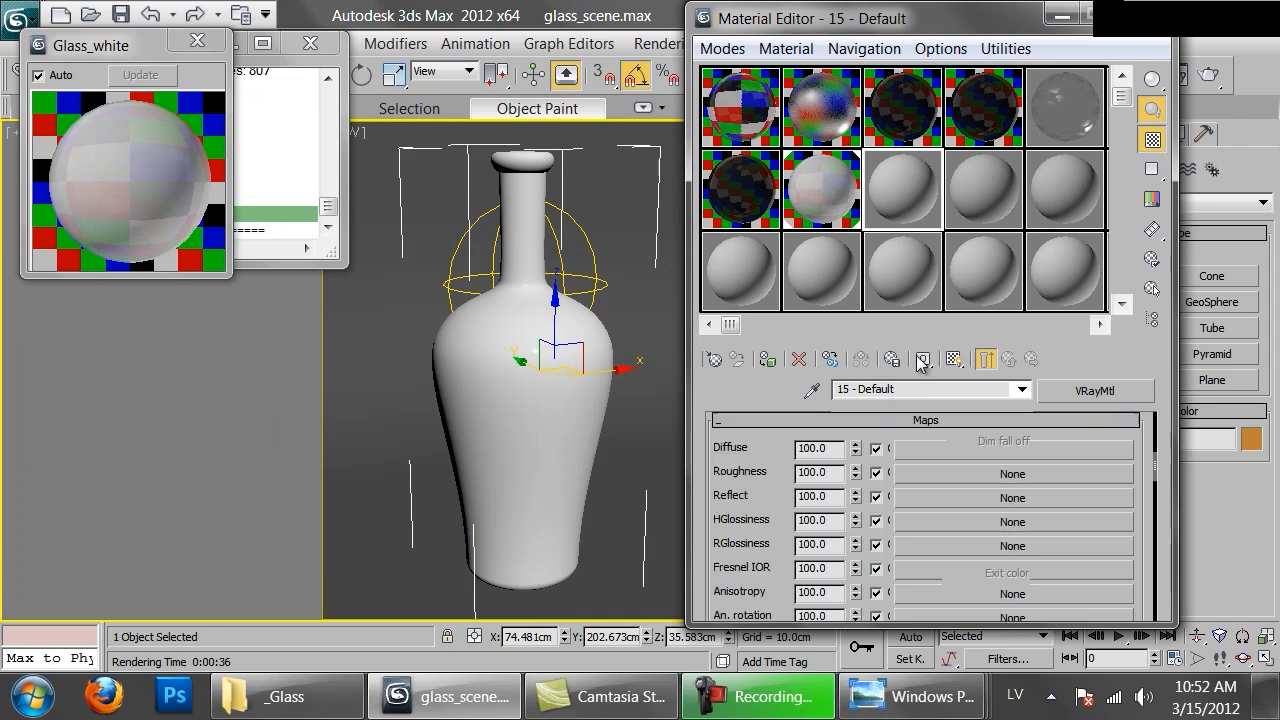
click(937, 395)
drag(937, 395, 866, 392)
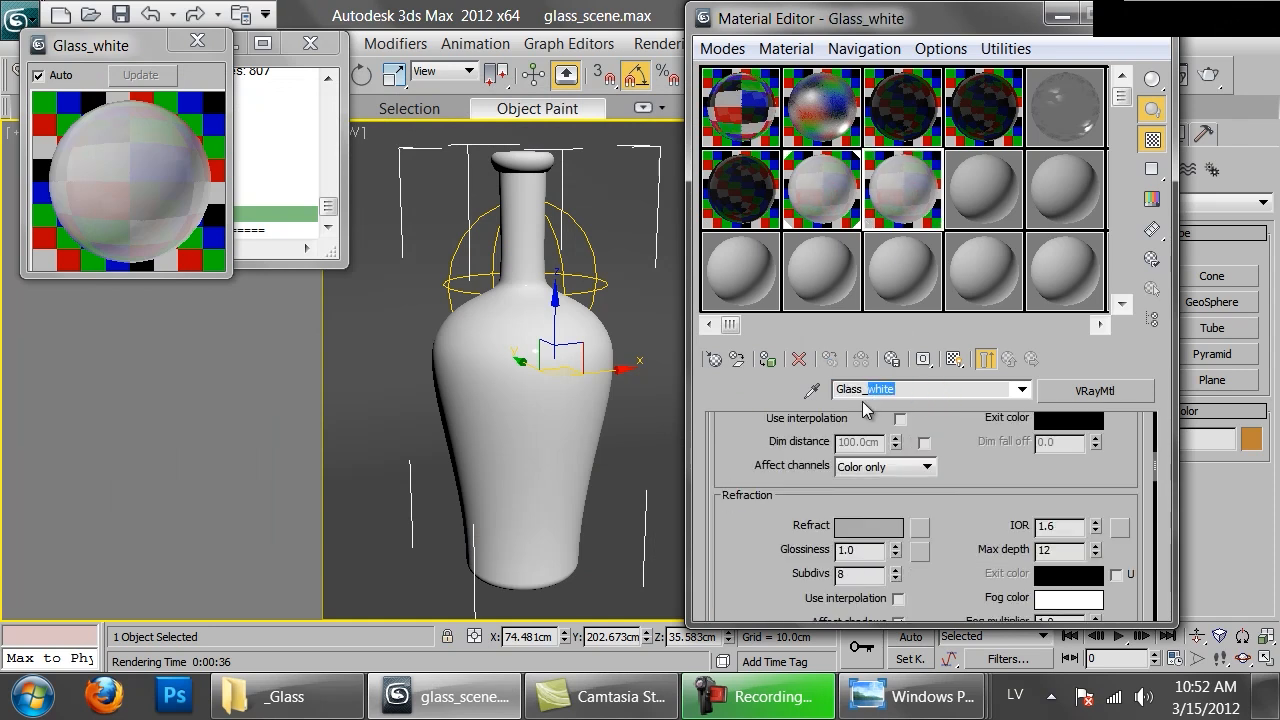
text(opalescen)
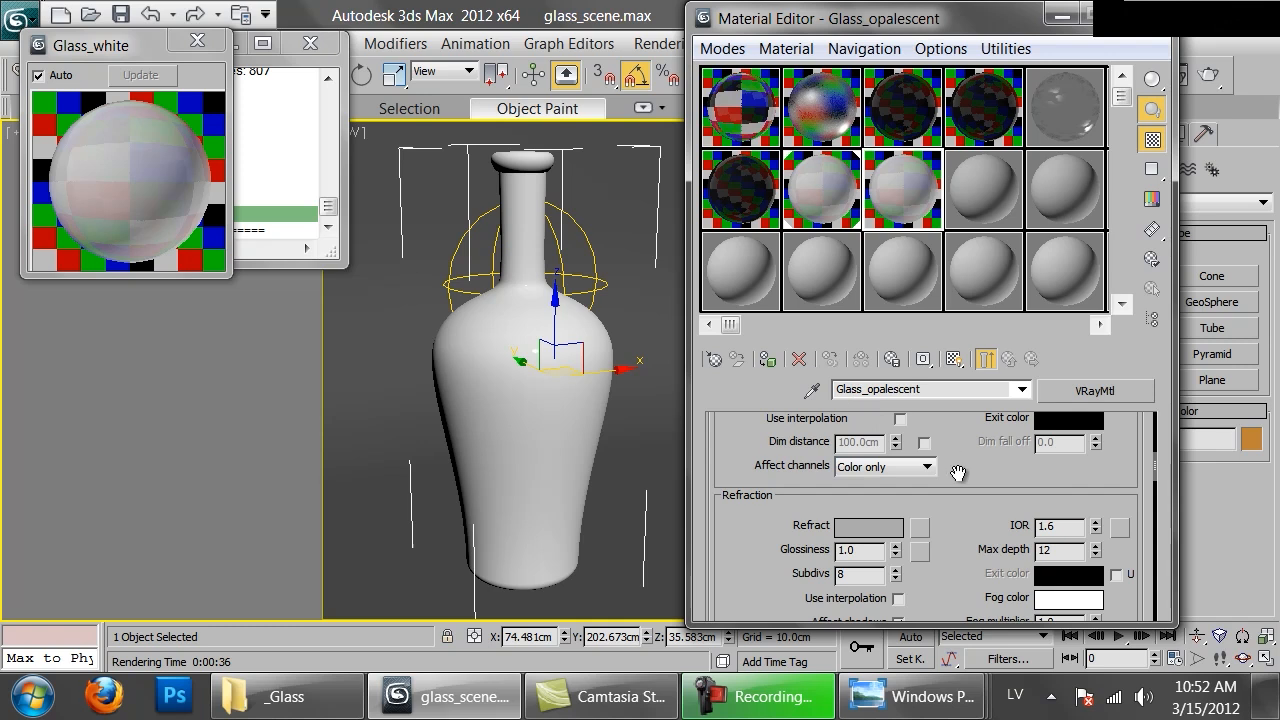
Consult the reference image 48404t.jpg and set the Glass_opalescent refraction colour to a light blue (RGB 99, 168, 212).
scroll(957, 441, up, 5)
scroll(957, 441, down, 5)
scroll(929, 434, down, 2)
scroll(900, 460, up, 1)
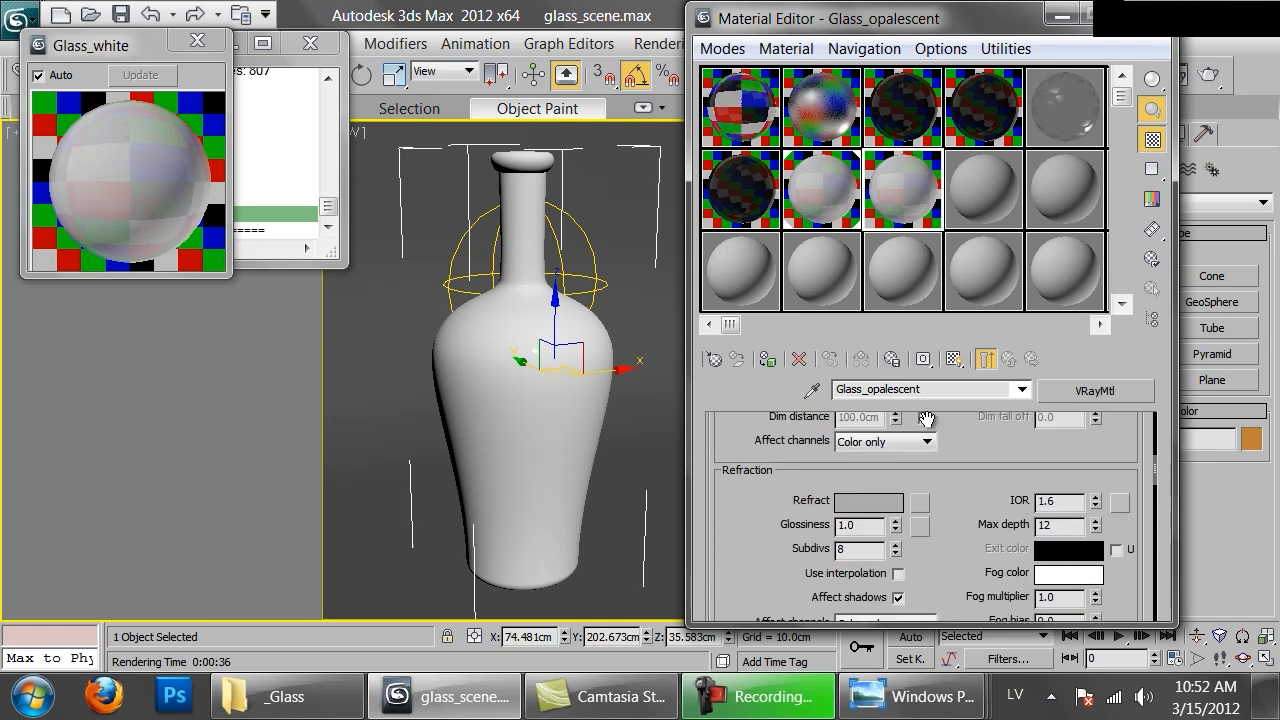
click(866, 512)
mouse_move(968, 688)
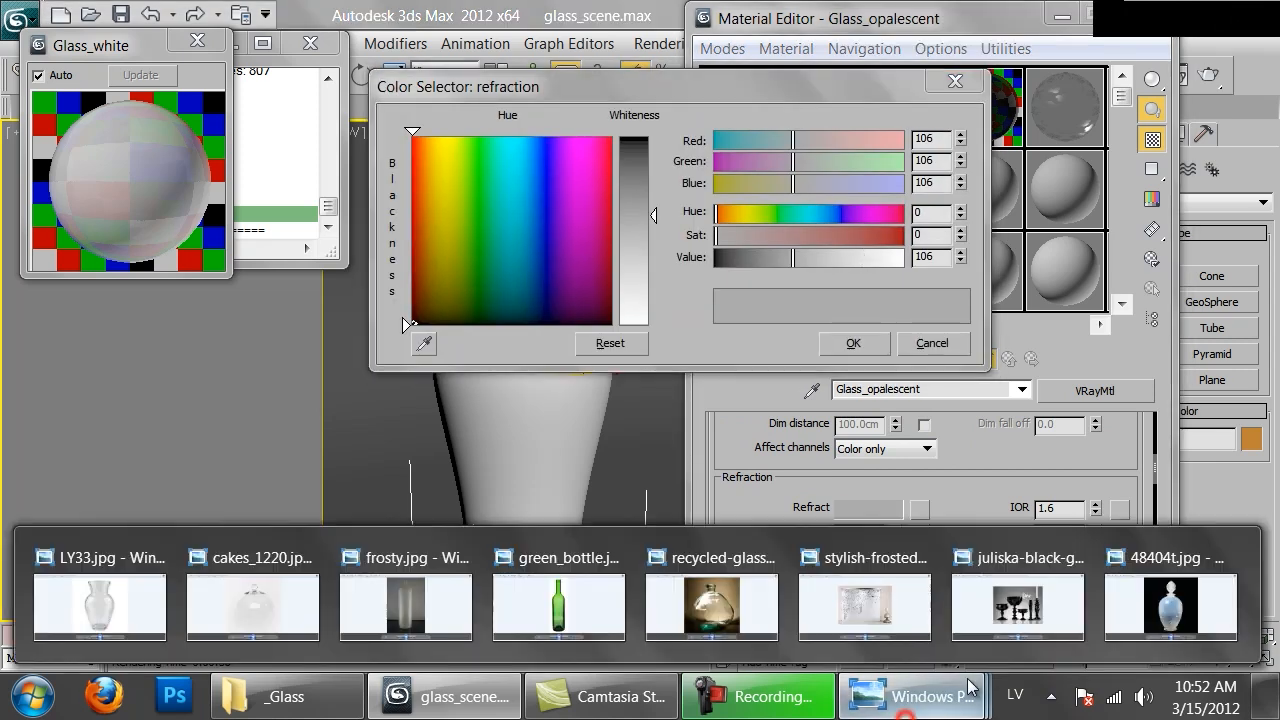
click(1177, 607)
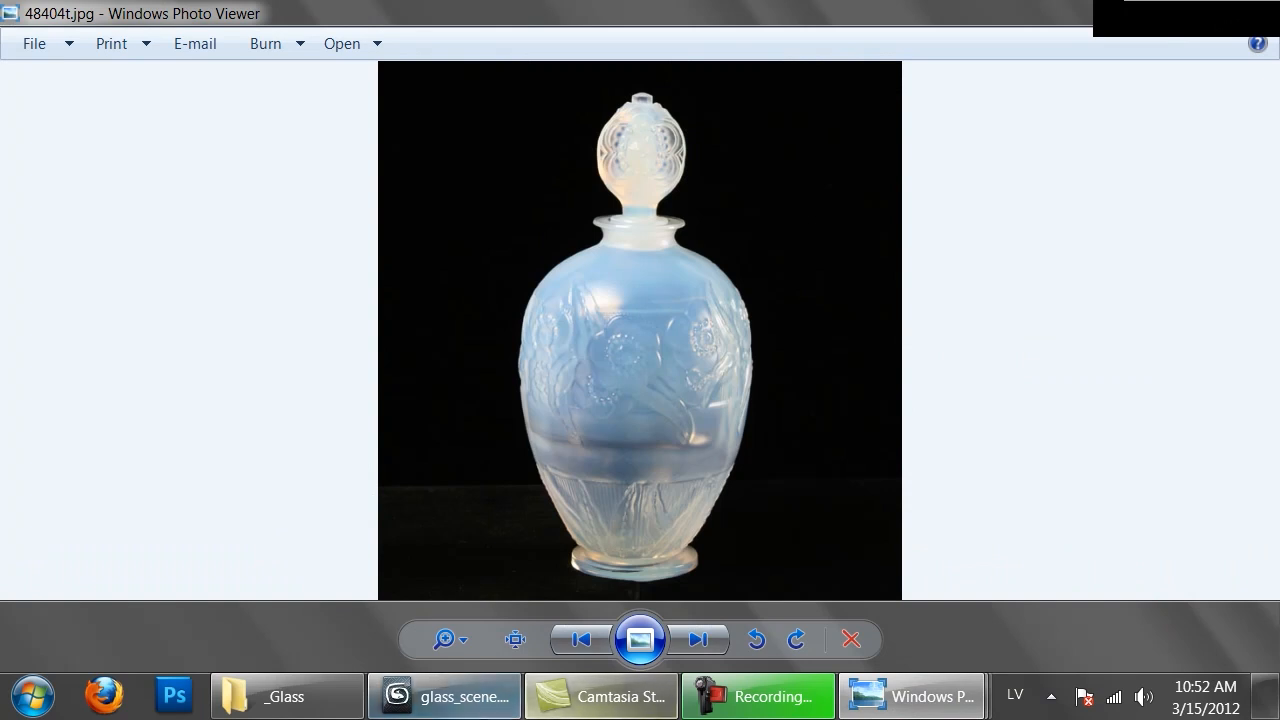
click(444, 696)
drag(810, 212, 816, 237)
click(816, 214)
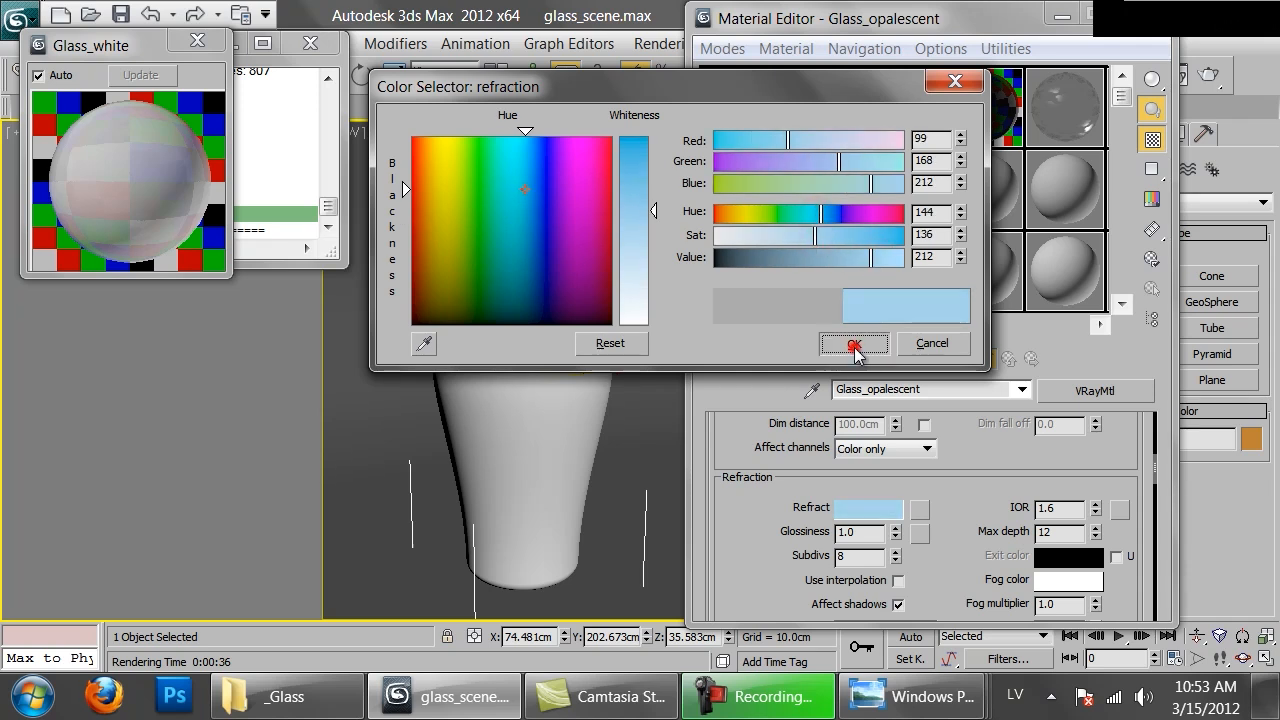
click(853, 343)
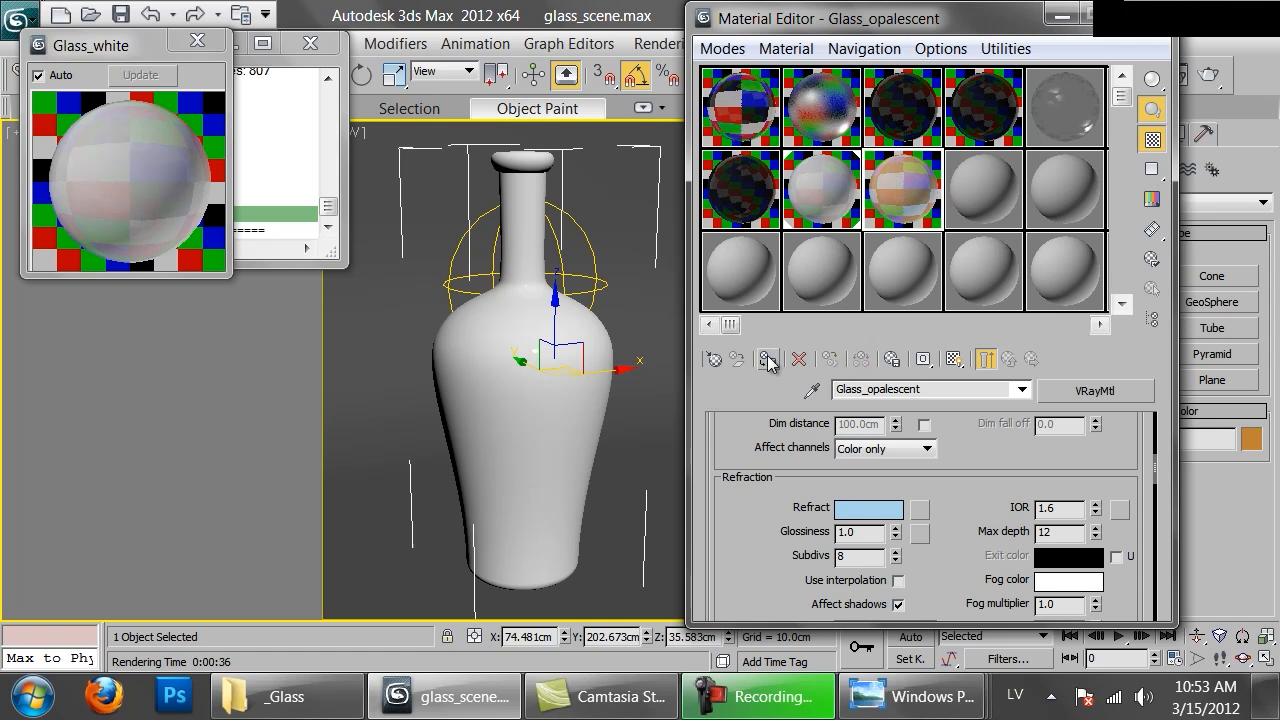
Assign Glass_opalescent to the bottle and test-render it, stopping the render early.
click(1210, 78)
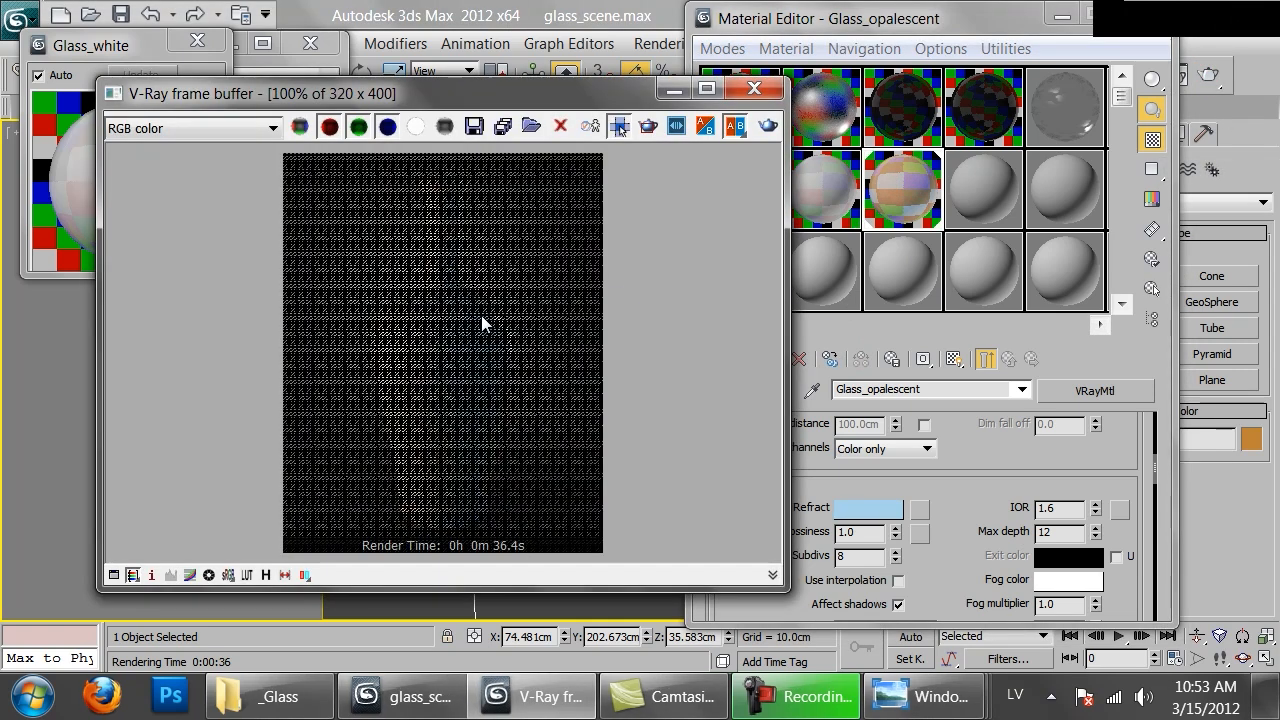
scroll(481, 318, up, 1)
scroll(481, 318, down, 2)
scroll(481, 315, up, 1)
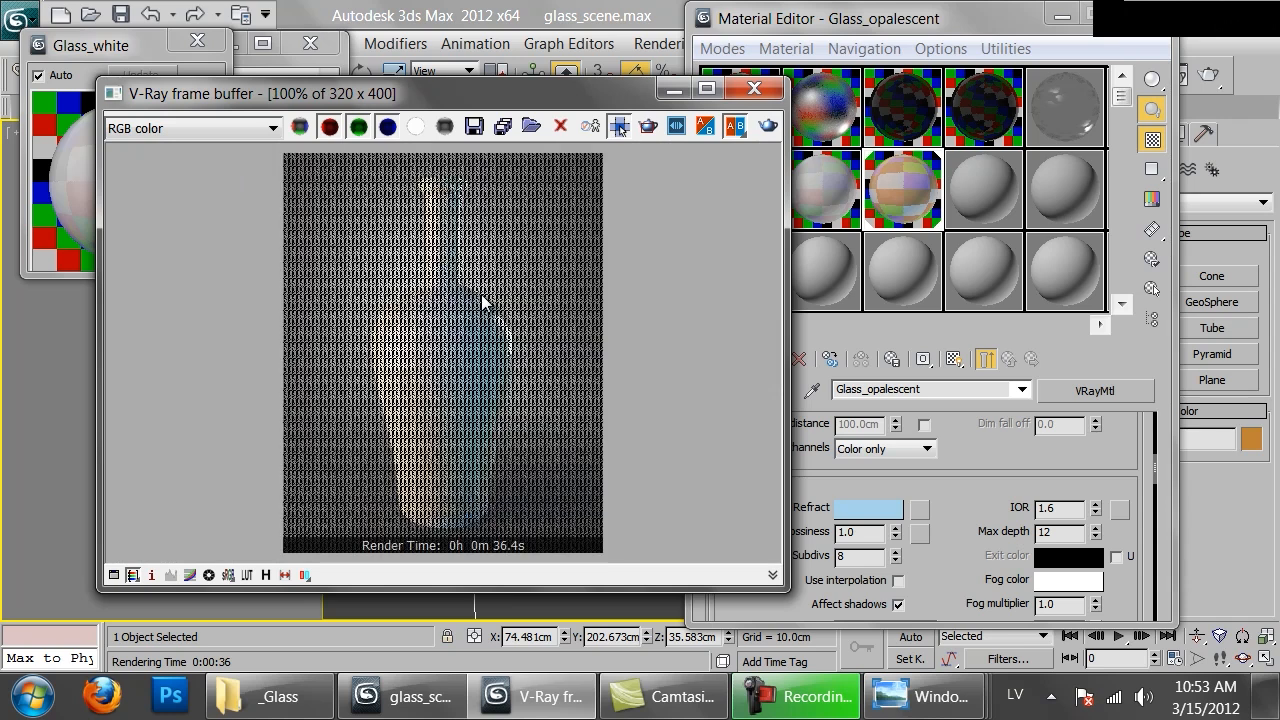
drag(415, 102, 423, 241)
click(612, 148)
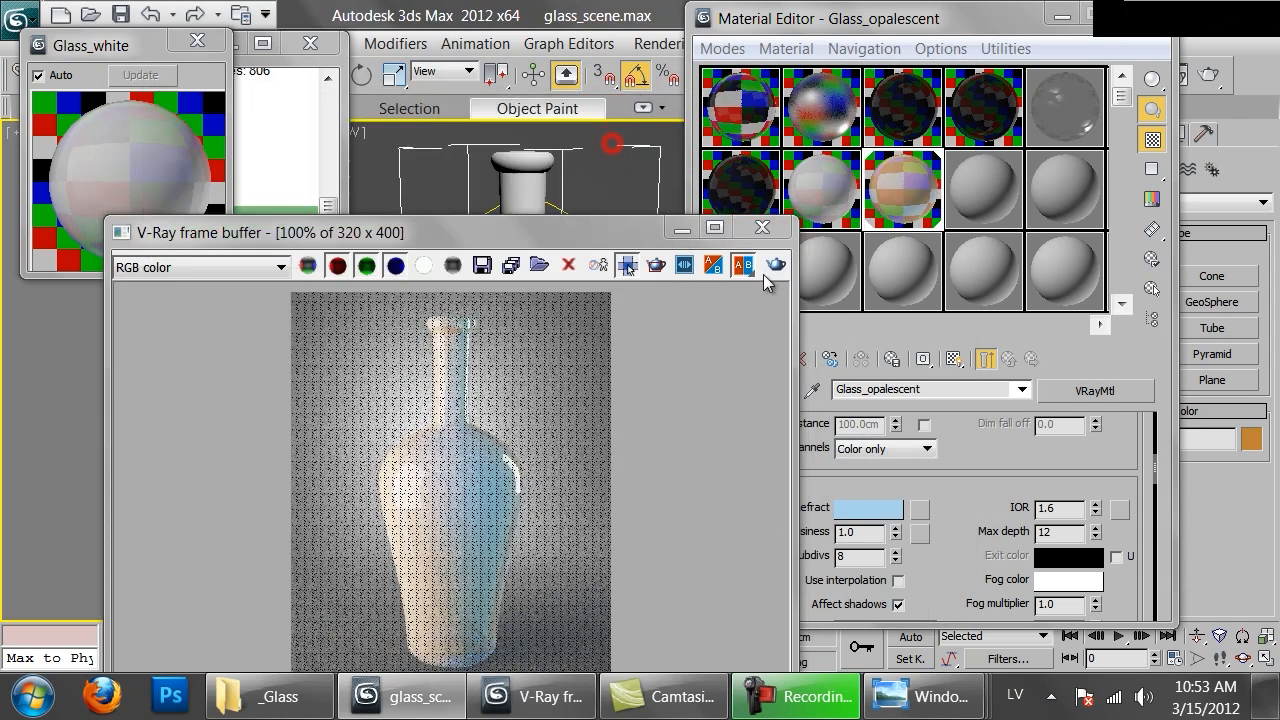
Soften the Glass_opalescent refraction colour to a pale blue with saturation 55 and value 199.
click(868, 510)
click(958, 208)
drag(960, 214, 957, 206)
drag(847, 257, 755, 235)
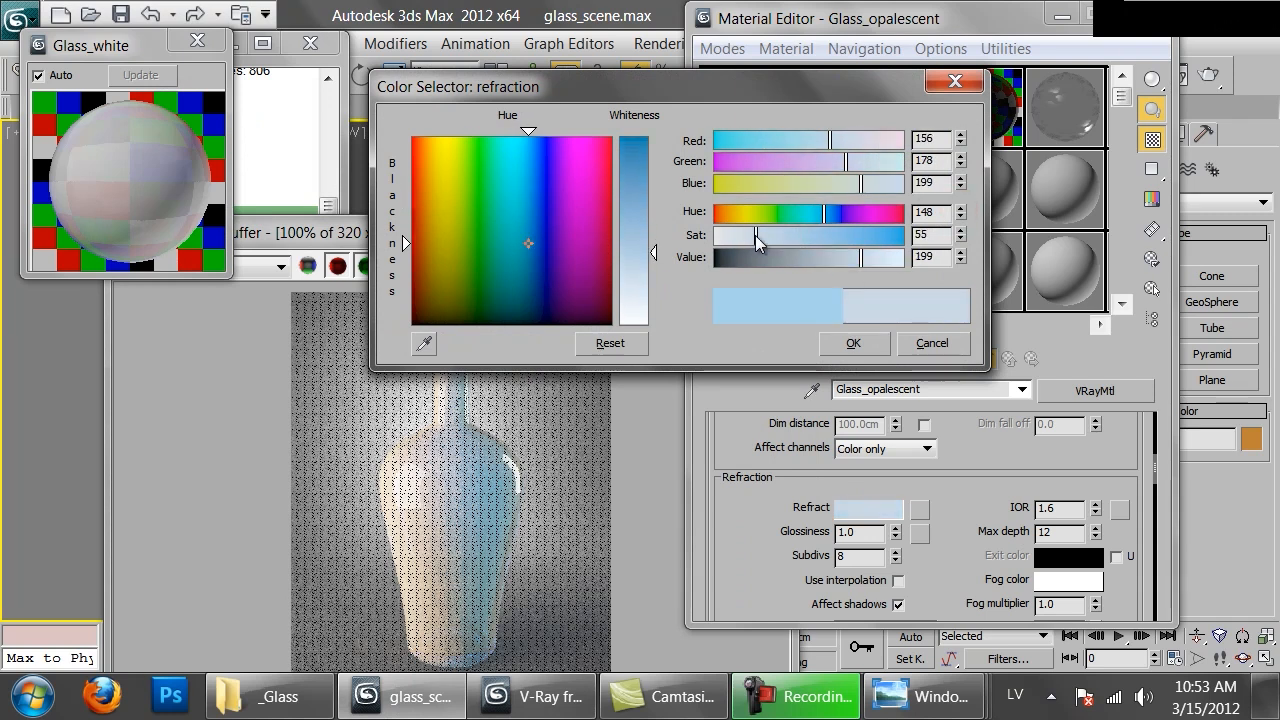
click(853, 343)
Render the bottle again to check the paler refraction tint, then cancel the render.
click(532, 457)
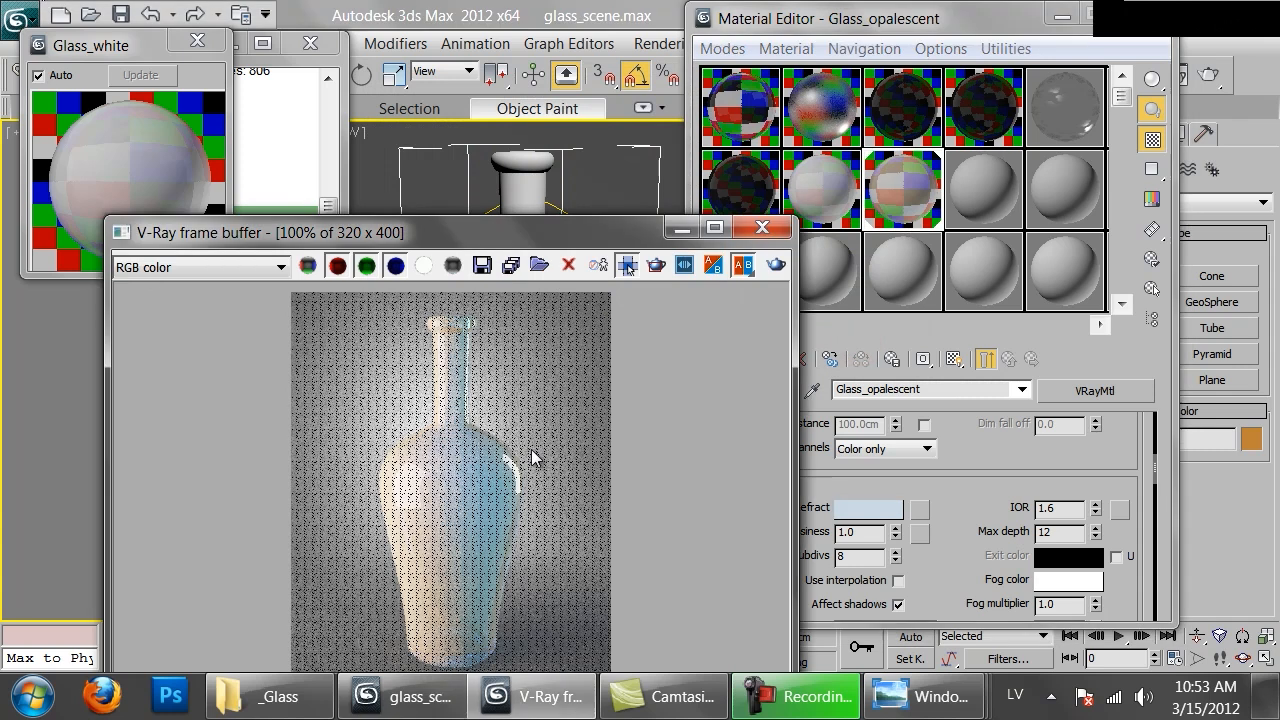
click(776, 264)
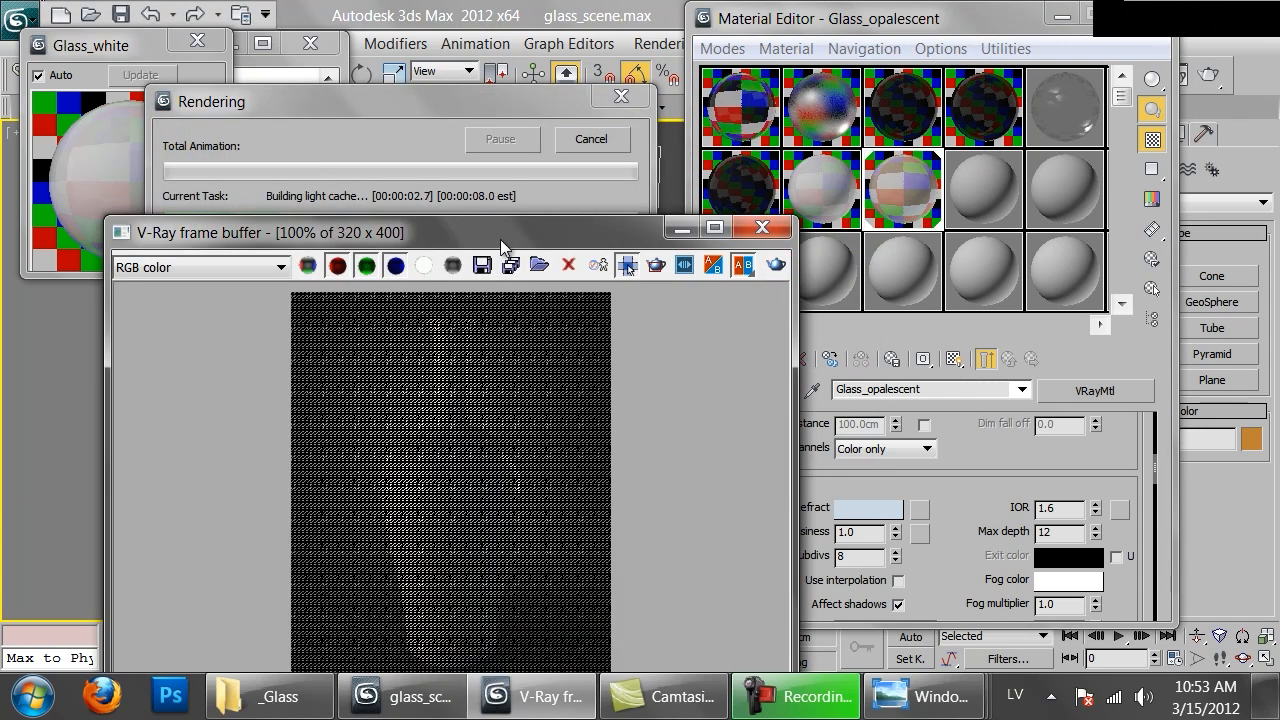
drag(500, 240, 534, 125)
scroll(495, 346, down, 1)
scroll(495, 346, up, 1)
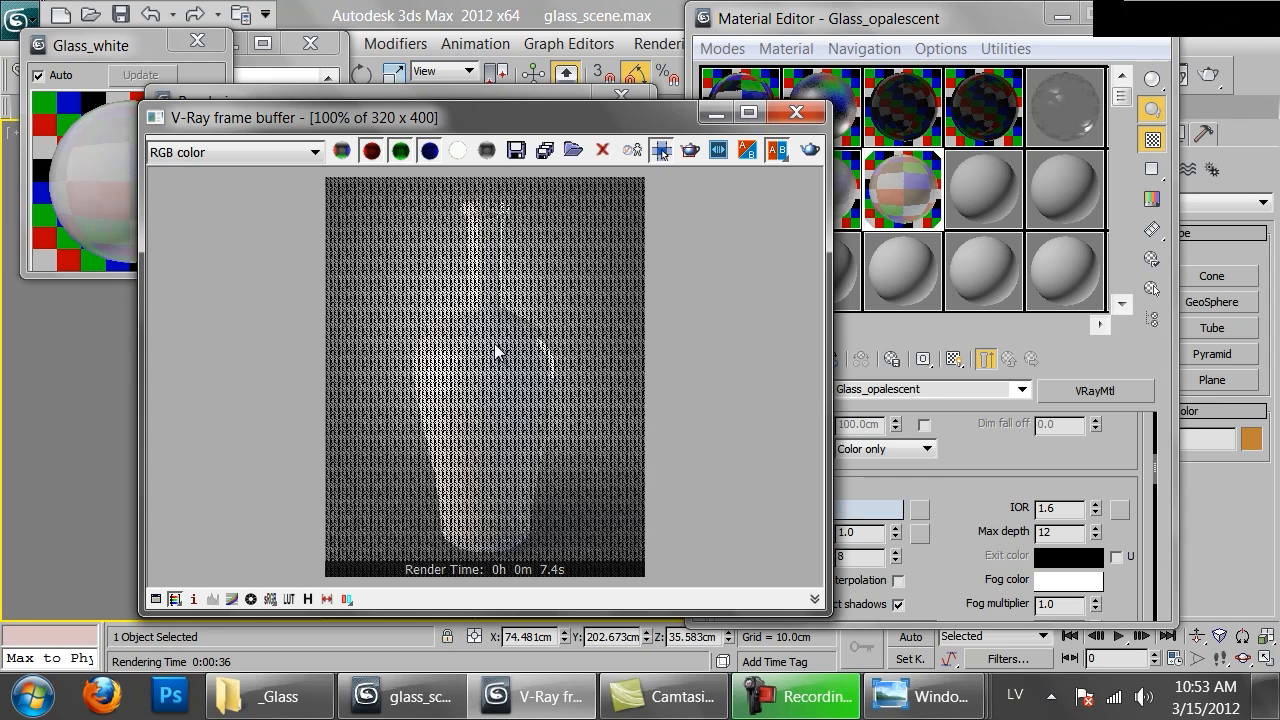
scroll(495, 350, down, 1)
scroll(500, 358, up, 1)
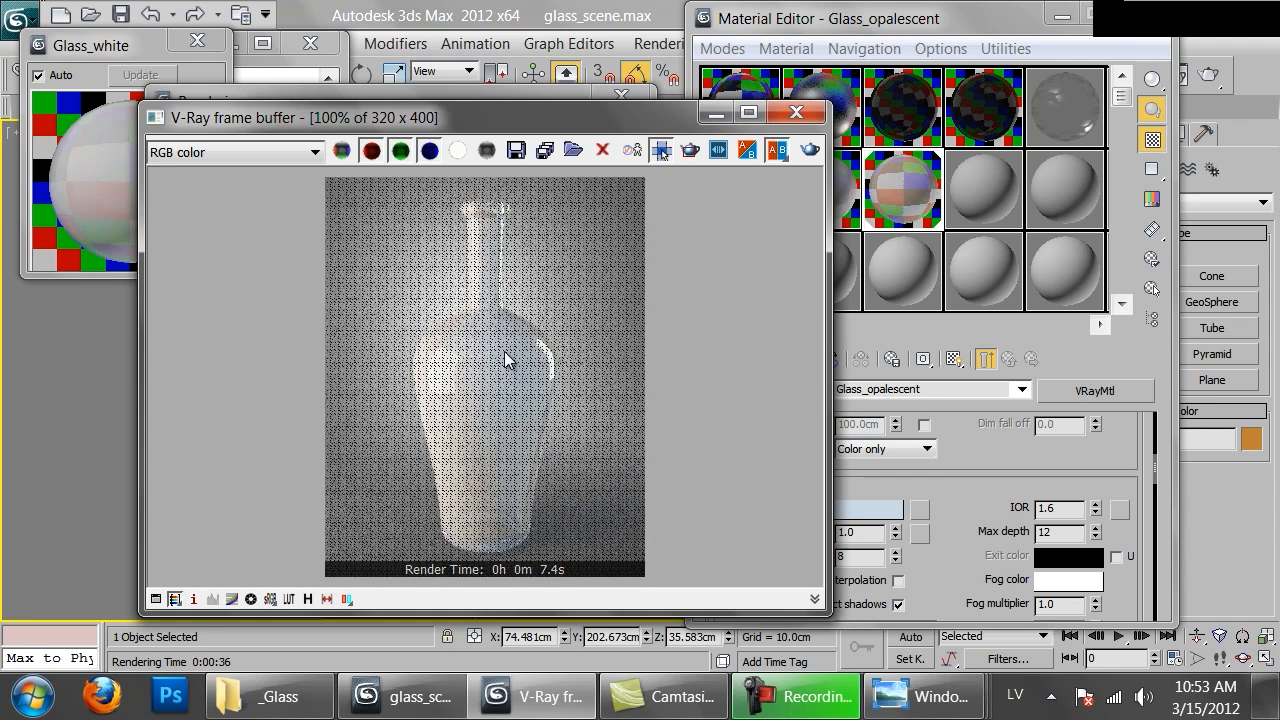
drag(589, 124, 580, 210)
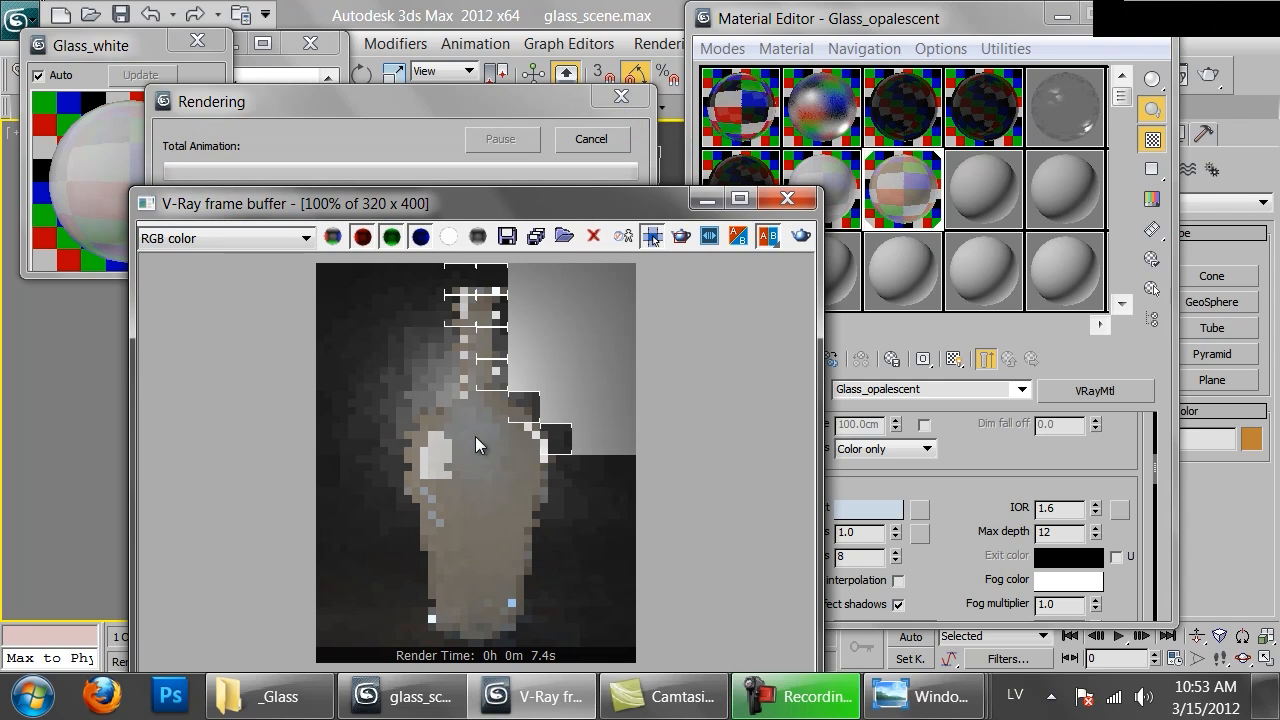
click(591, 138)
Brighten the Glass_opalescent refraction colour to a value of 233.
click(958, 527)
click(845, 509)
drag(877, 257, 887, 258)
click(848, 344)
Start another render of the bottle and check the effect of the brighter refraction colour.
click(690, 372)
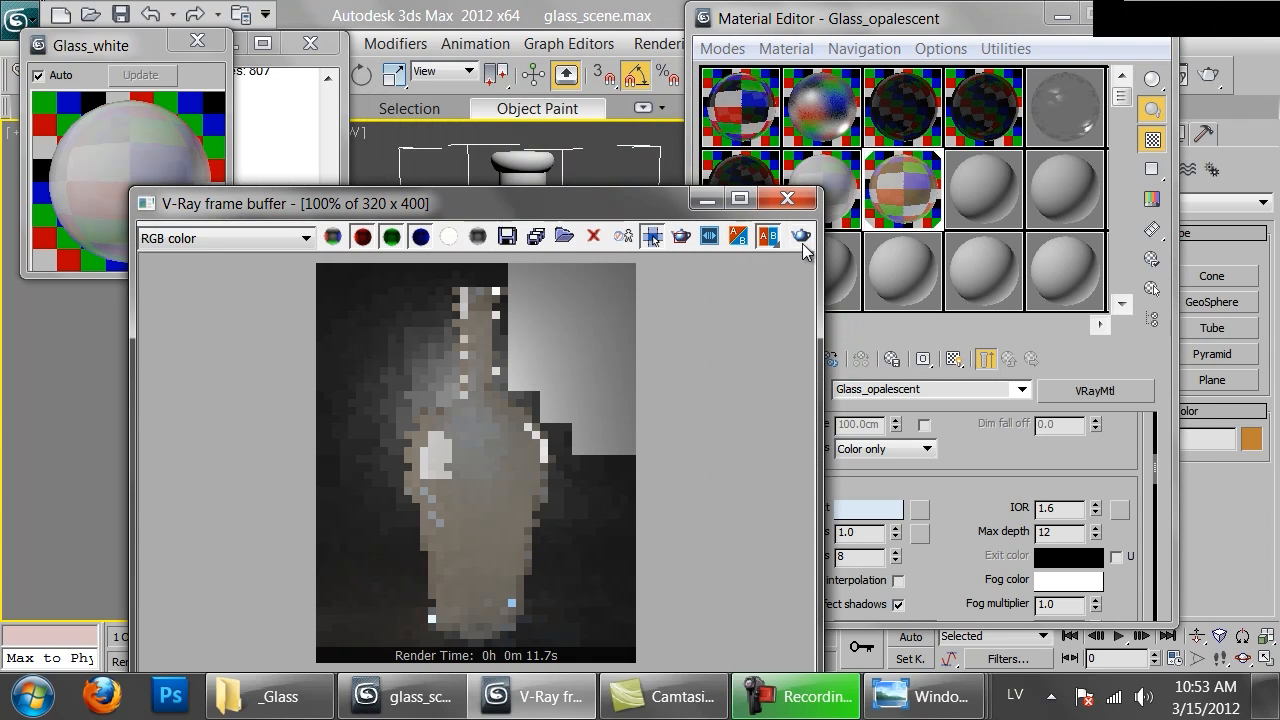
click(800, 238)
scroll(521, 390, down, 1)
scroll(500, 392, up, 1)
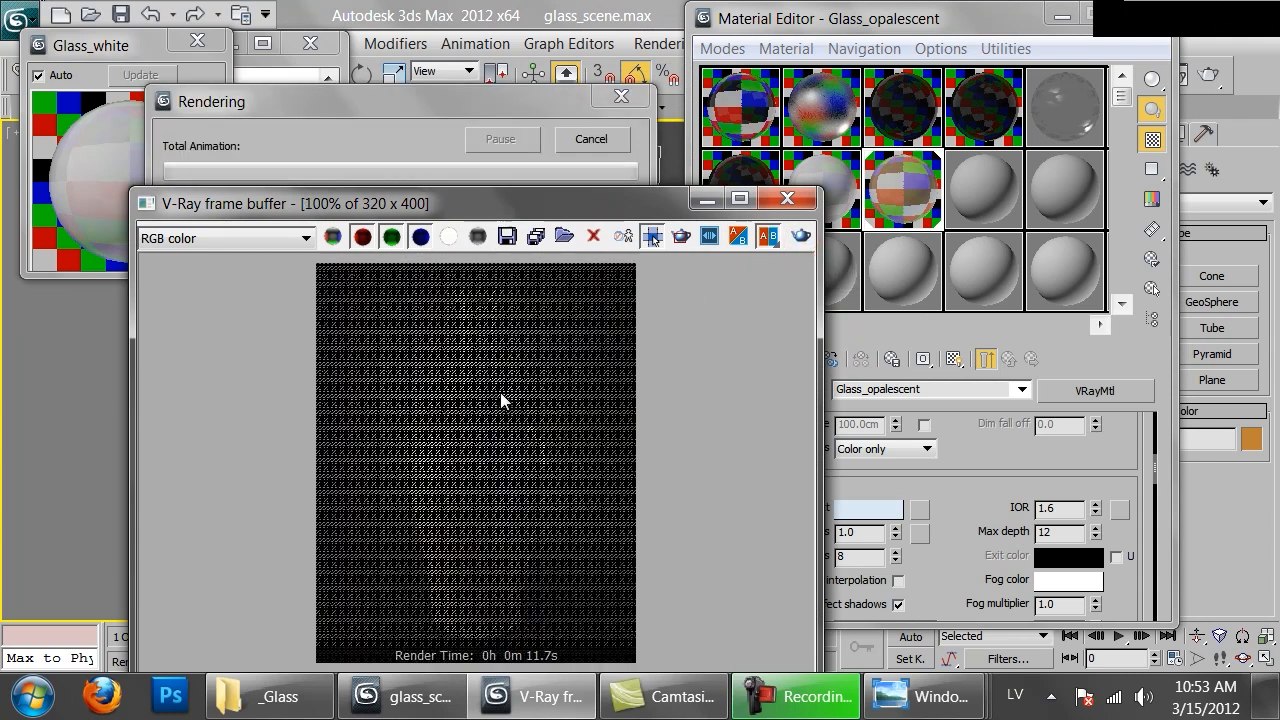
scroll(453, 388, down, 1)
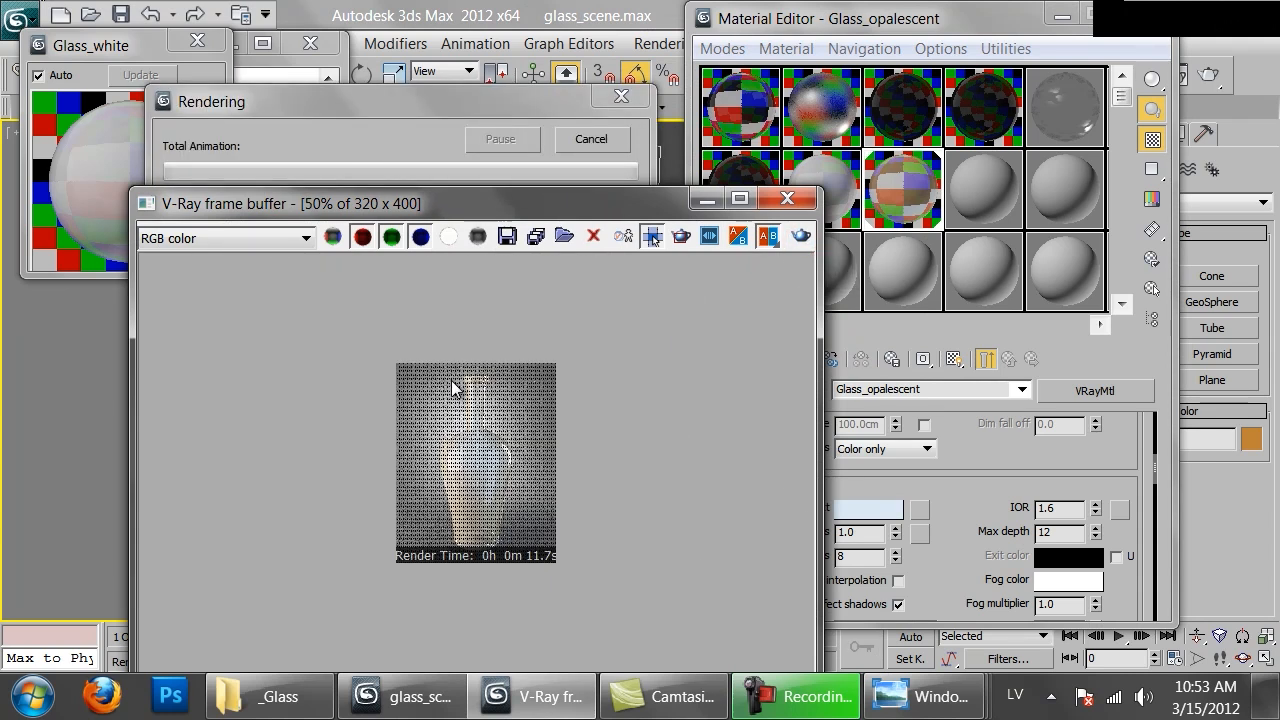
scroll(453, 388, up, 1)
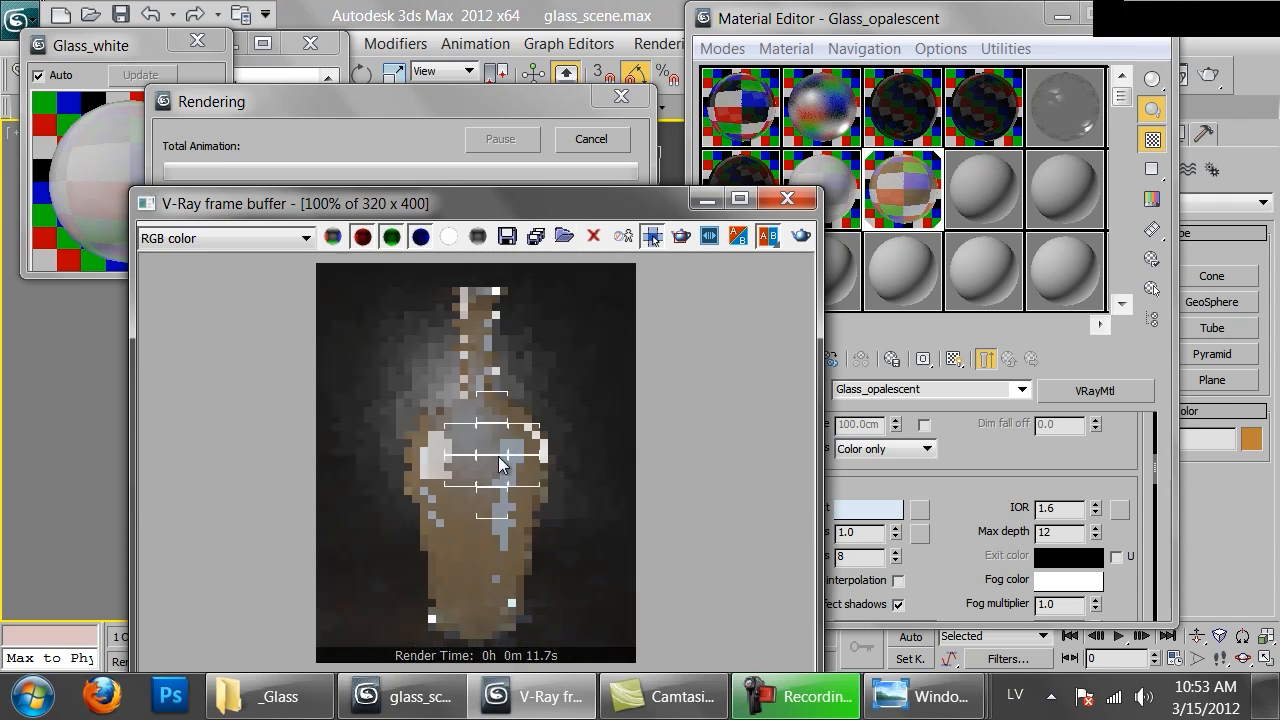
Compare the running render with the reference image 48404t.jpg, inspect the bottle up close, then stop the render.
mouse_move(910, 697)
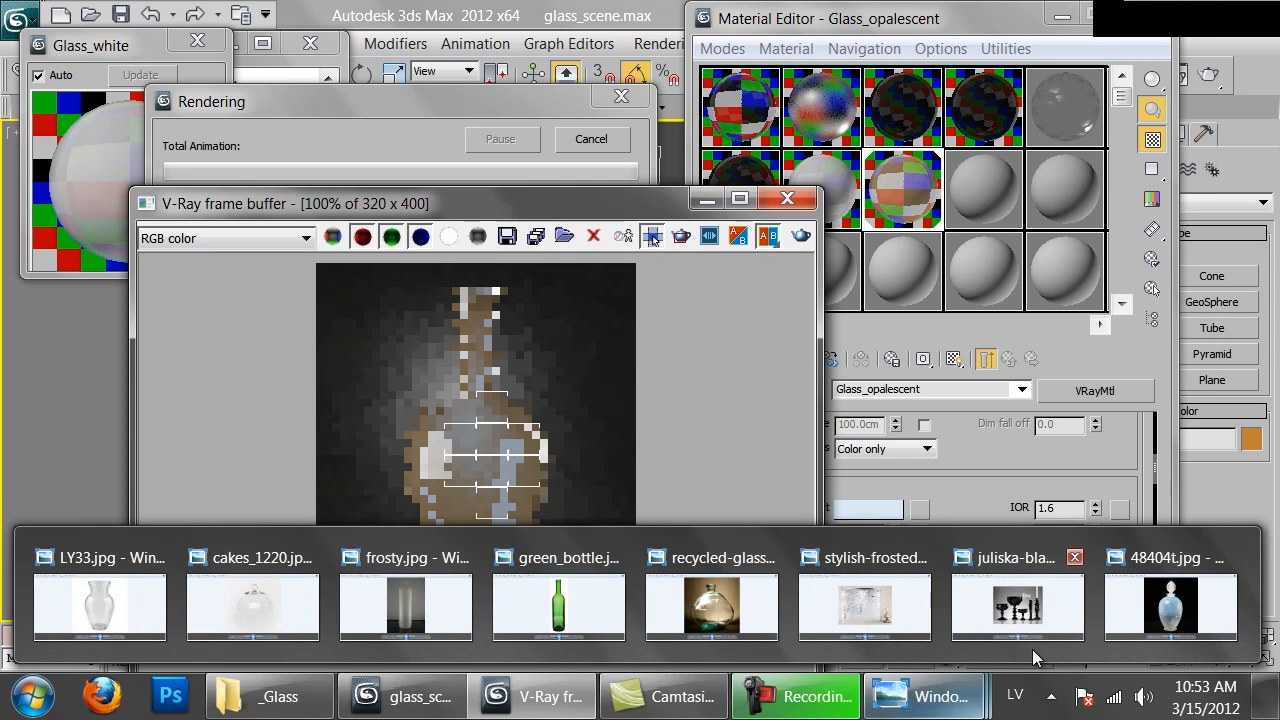
click(1162, 588)
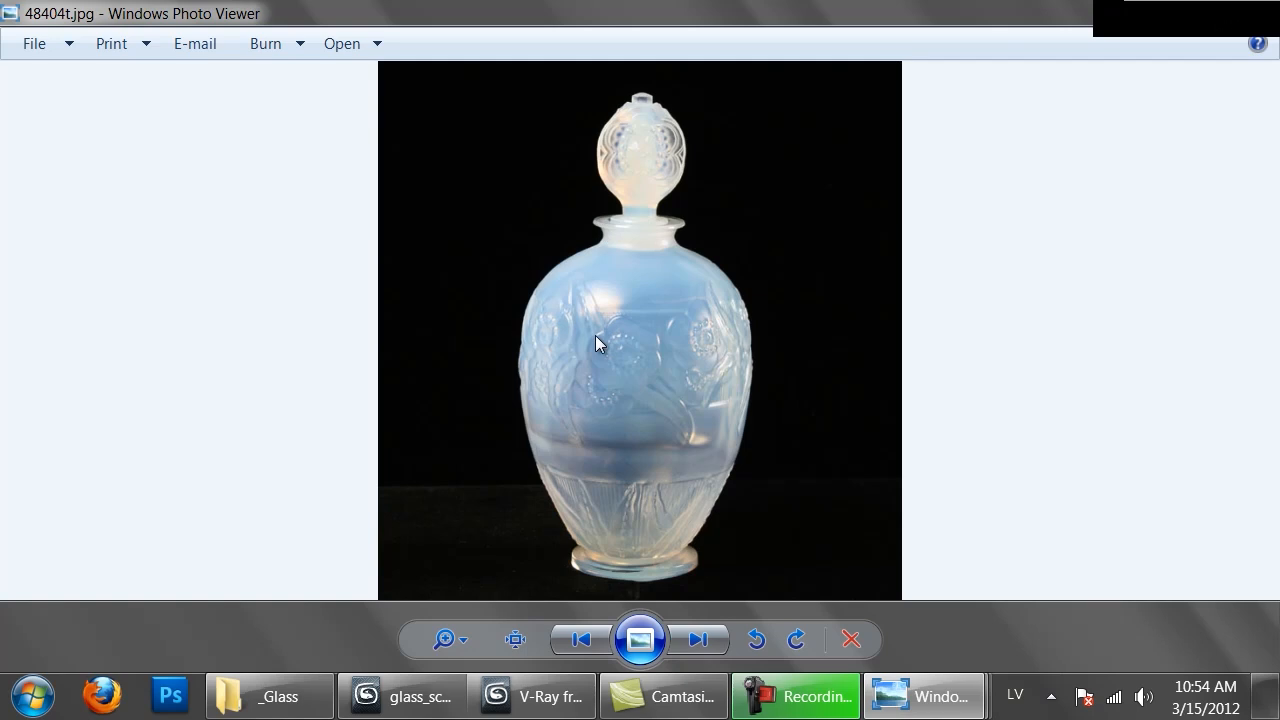
click(540, 697)
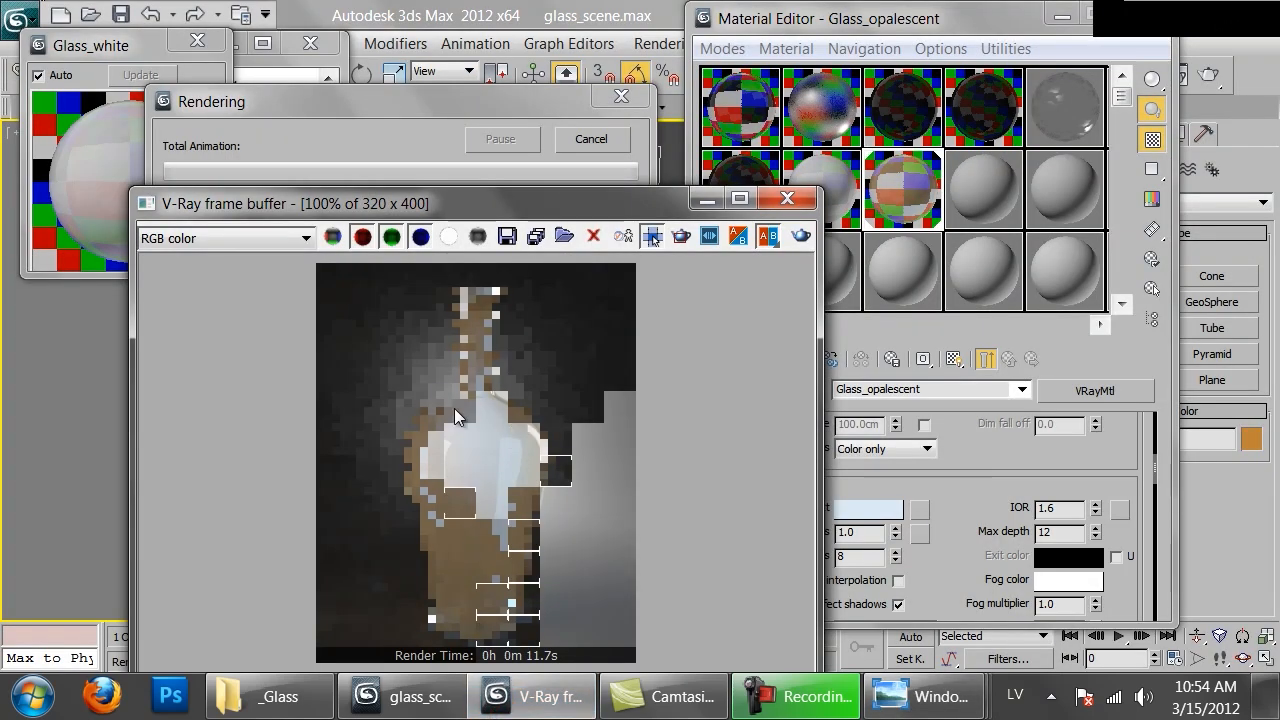
scroll(441, 388, up, 2)
middle_drag(434, 448, 577, 392)
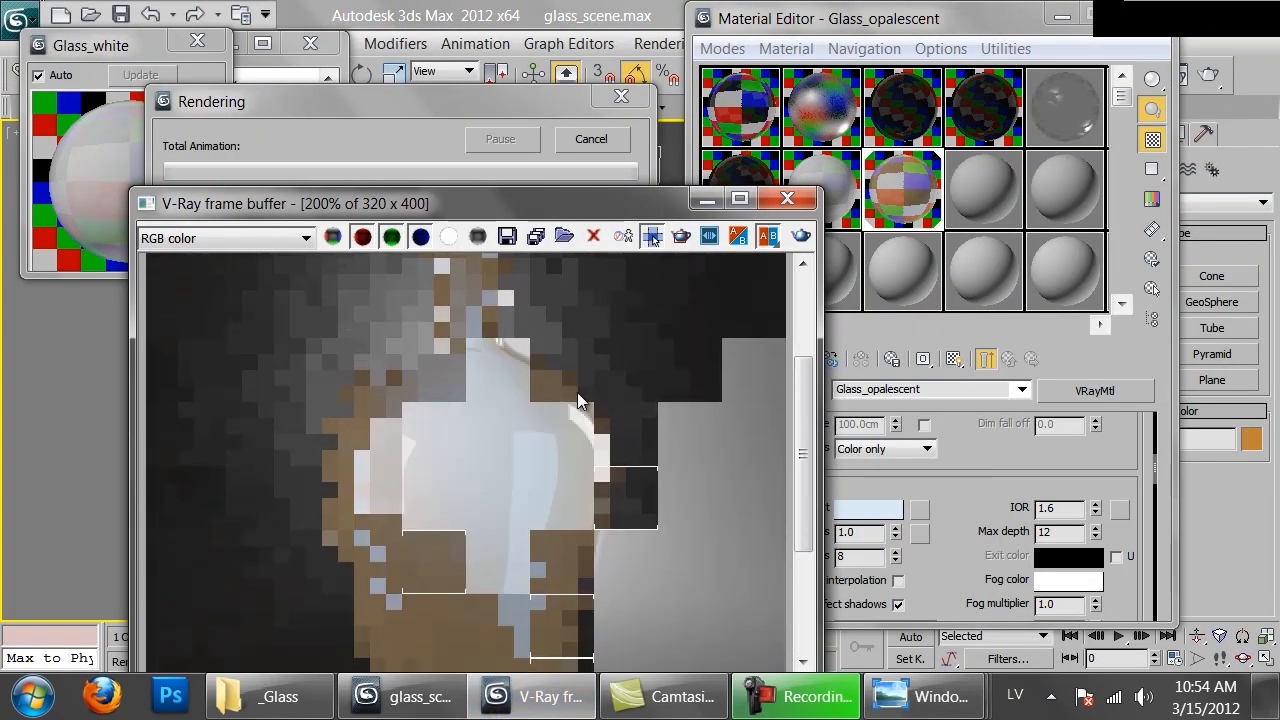
scroll(418, 348, down, 2)
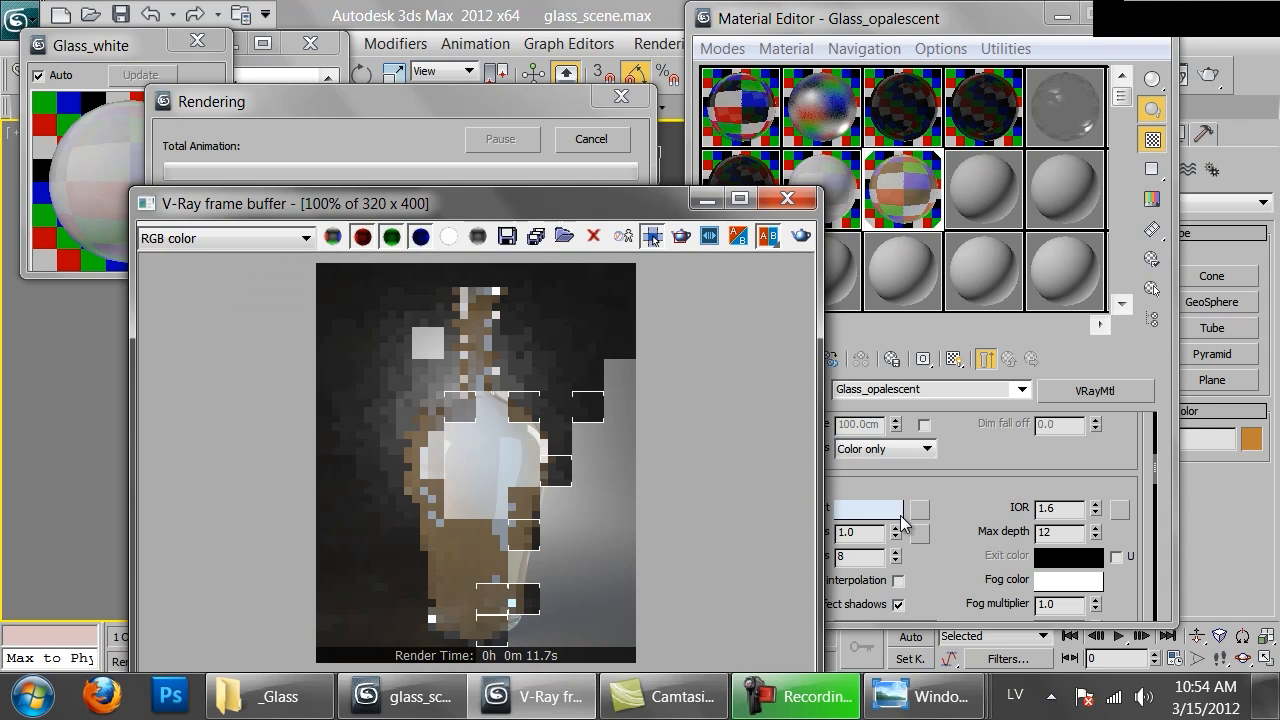
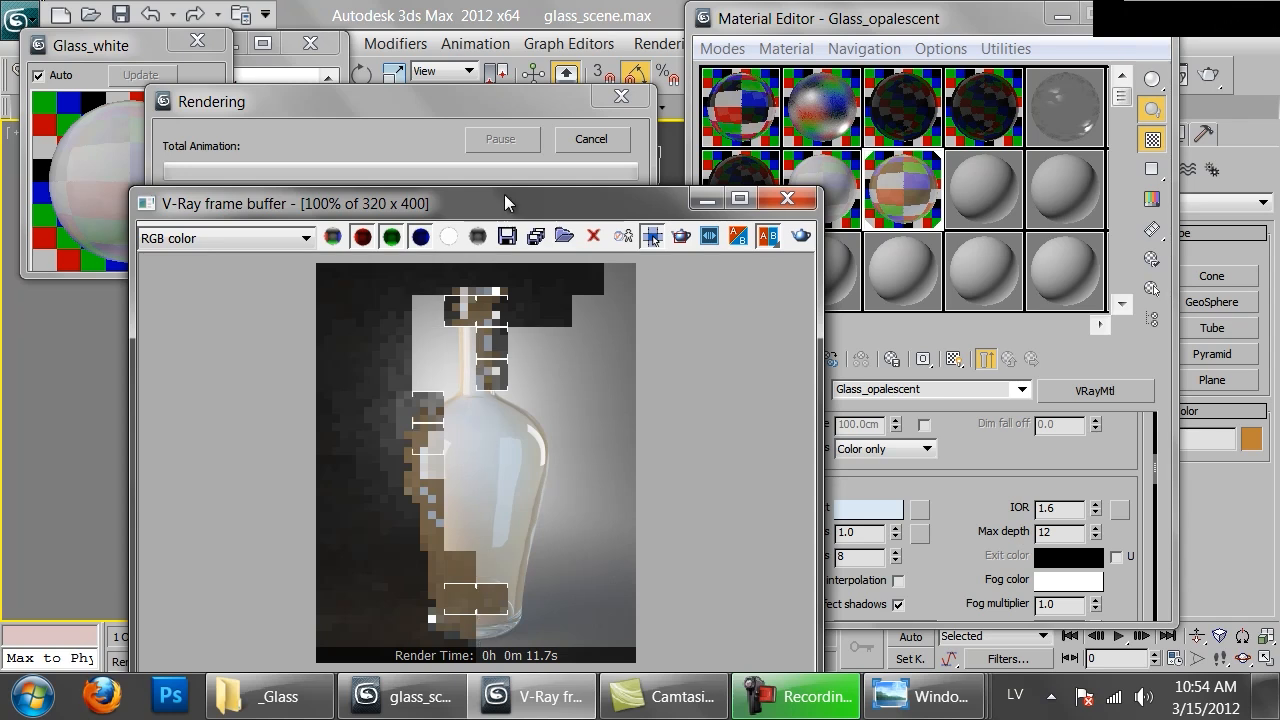
drag(517, 207, 580, 133)
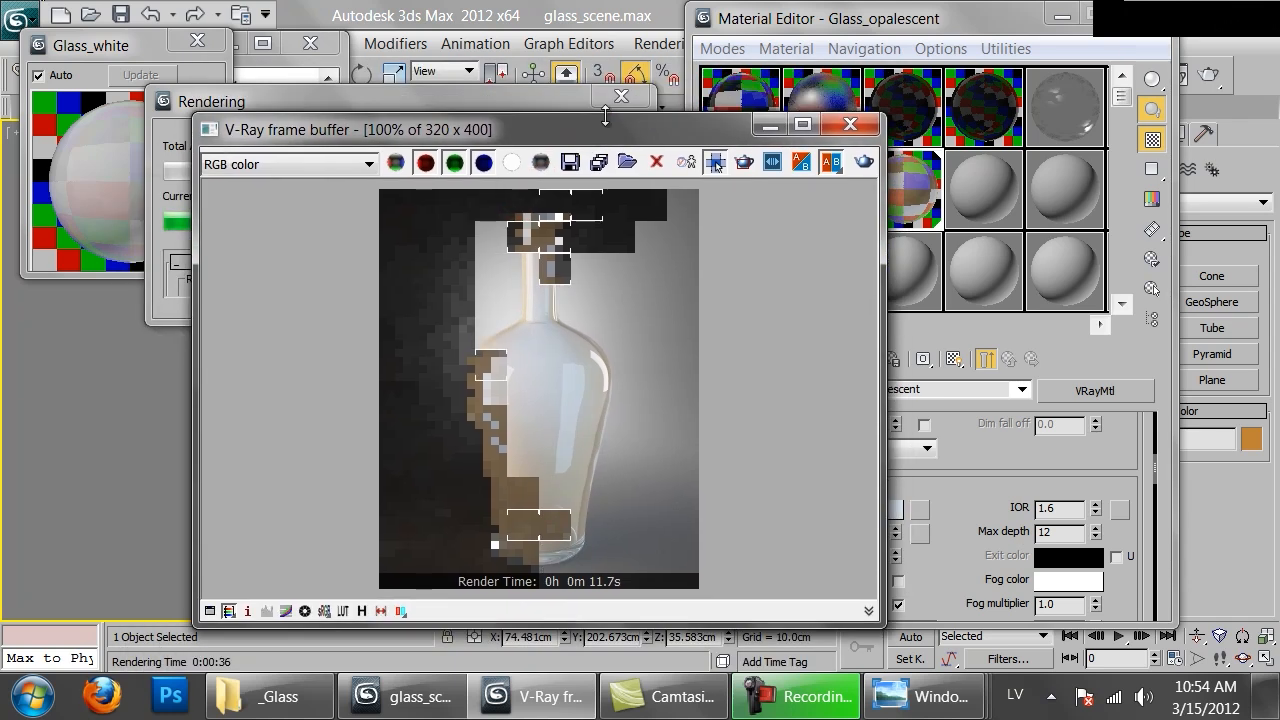
click(540, 96)
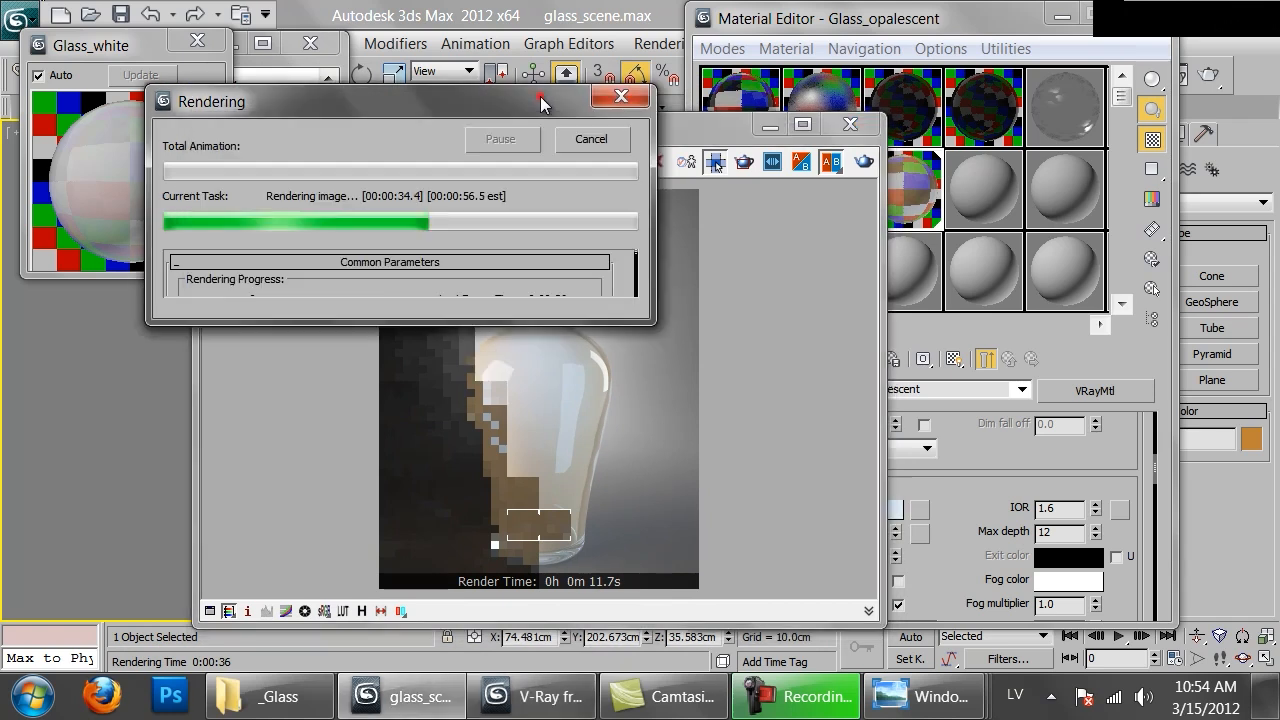
click(603, 139)
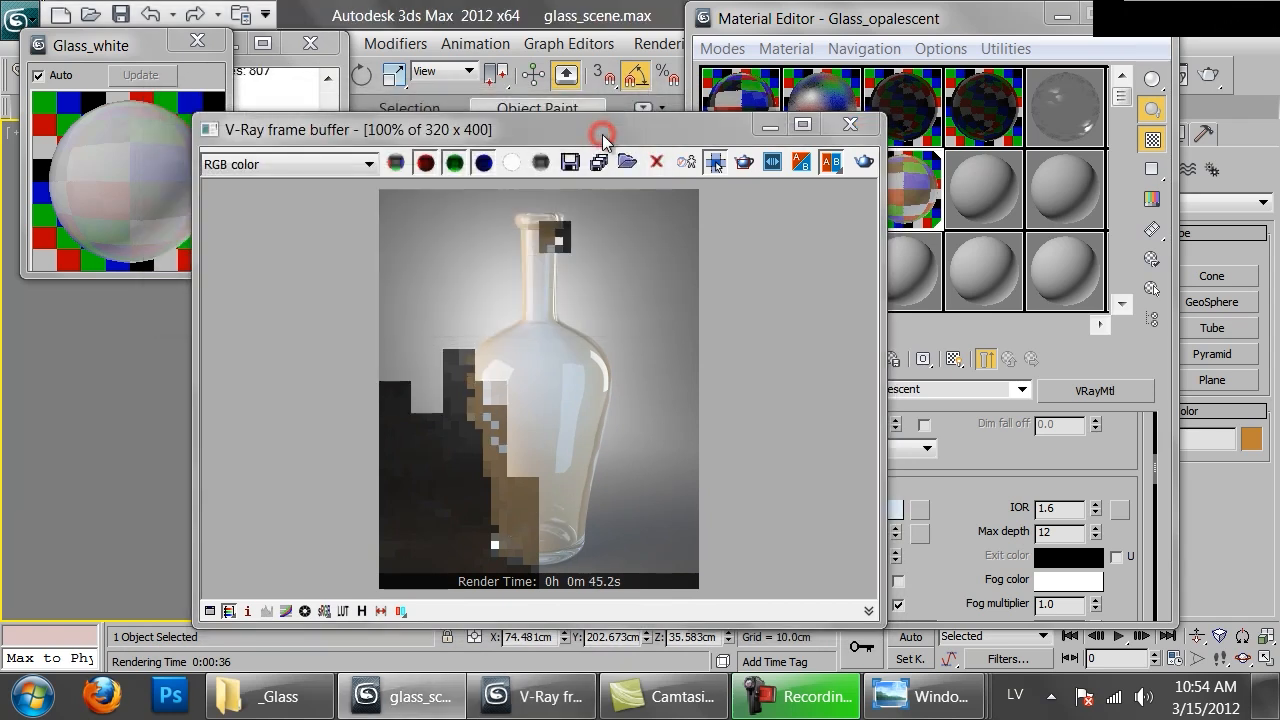
Slightly darken the Glass_opalescent refraction colour by lowering its value.
click(960, 563)
click(881, 508)
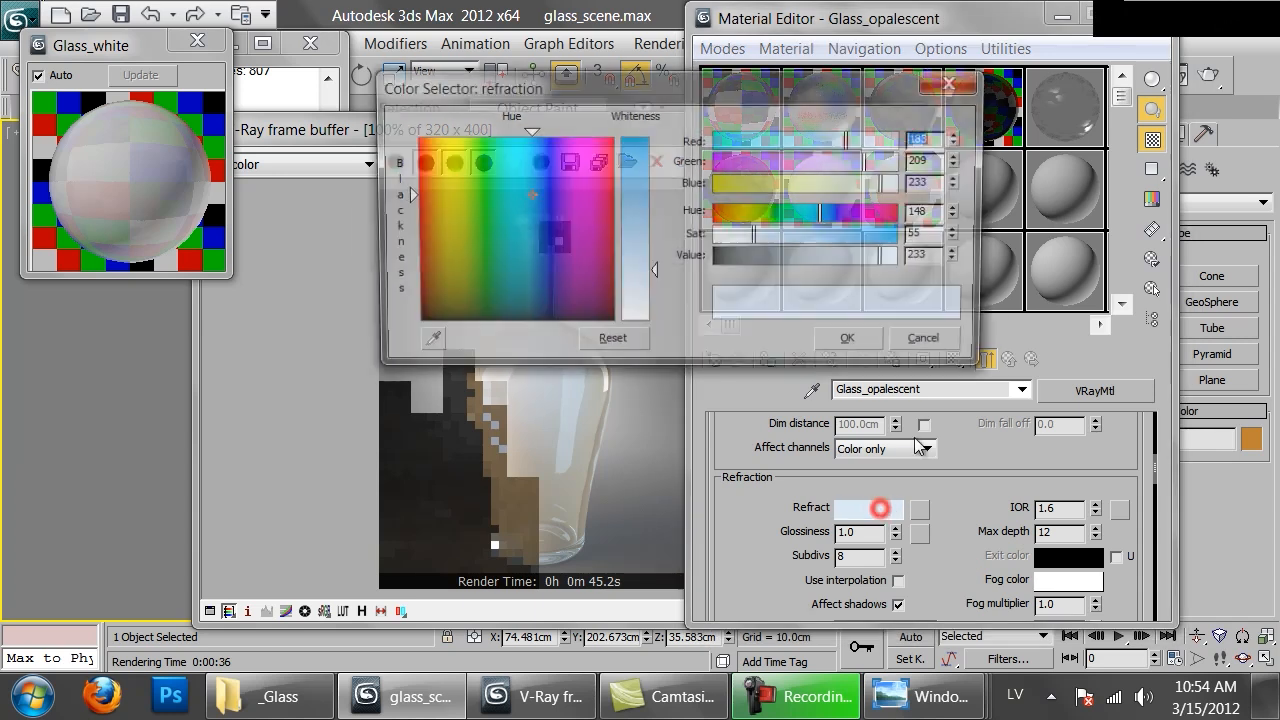
drag(881, 262, 865, 258)
click(853, 343)
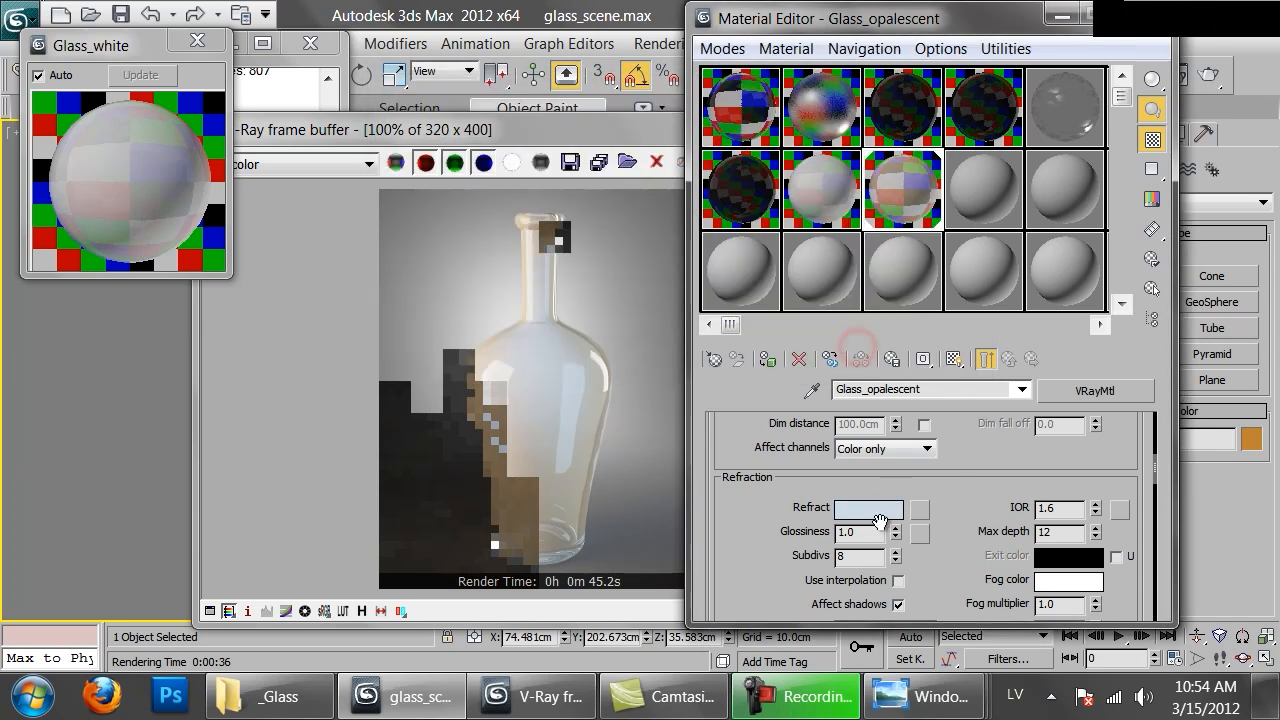
Set the Glass_opalescent refraction glossiness to 0.9 and its subdivs to 16, and render the bottle again.
double_click(872, 537)
text(.8)
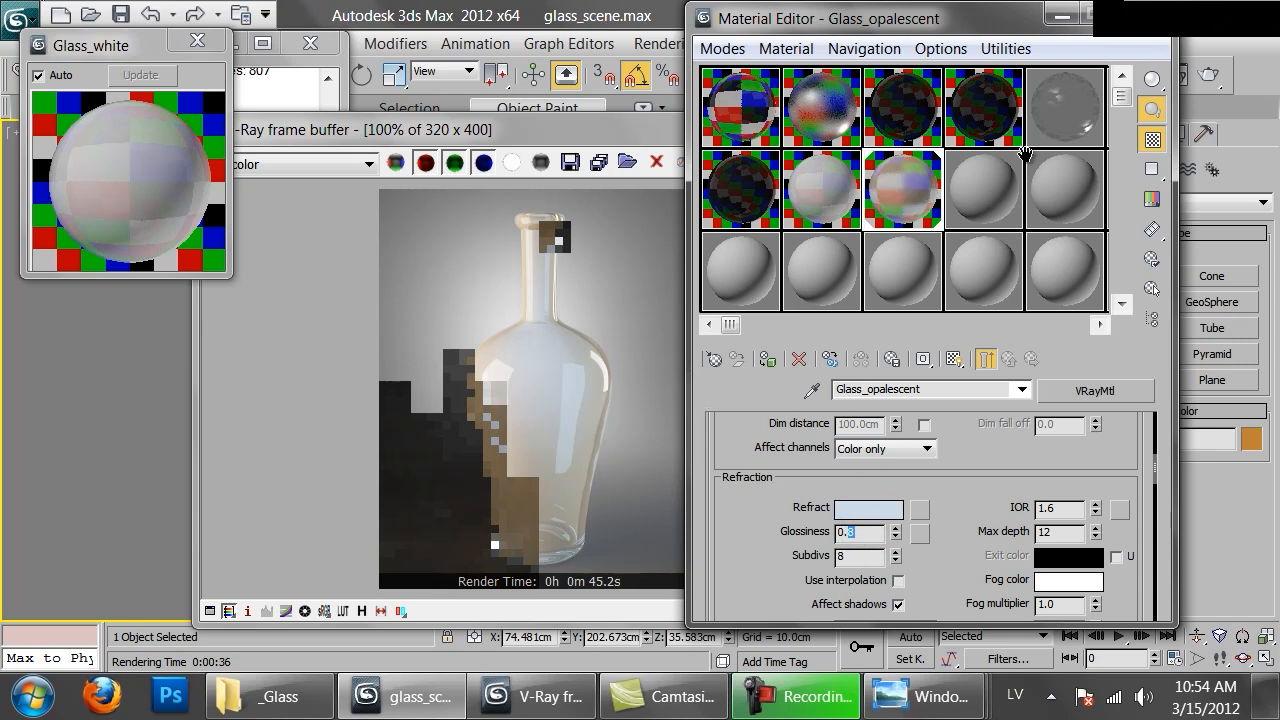
double_click(860, 556)
click(482, 377)
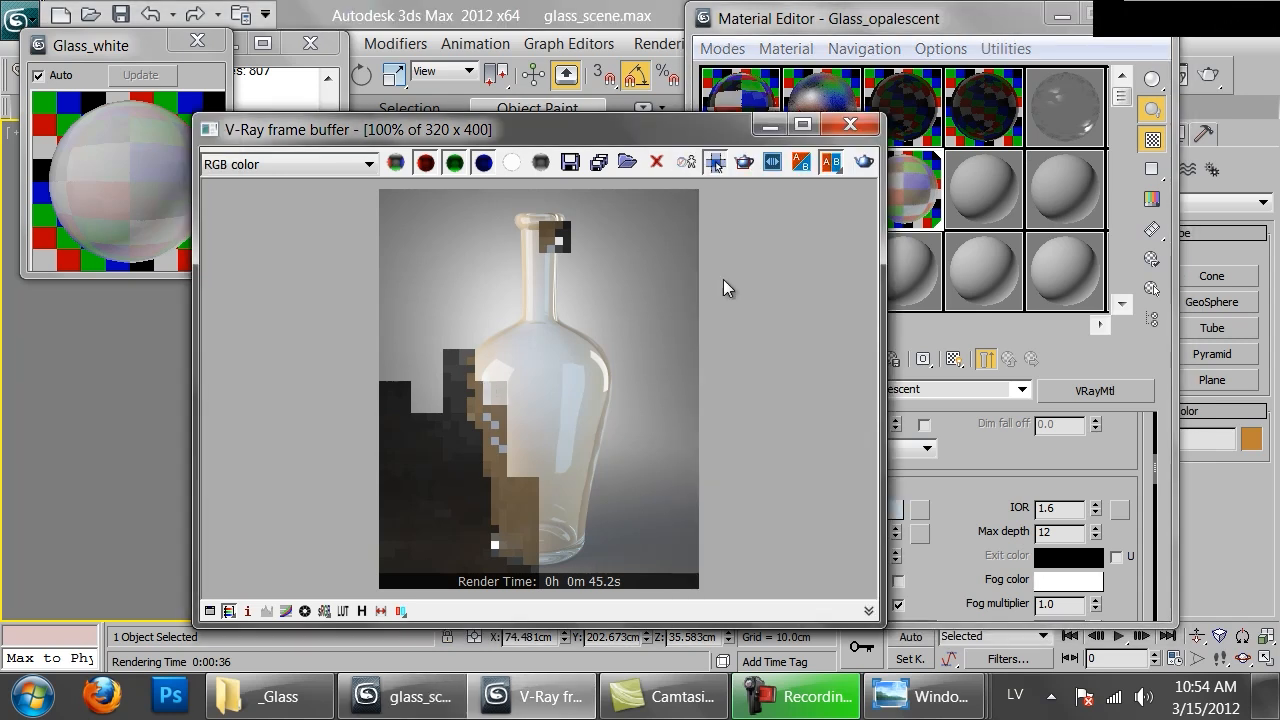
click(864, 163)
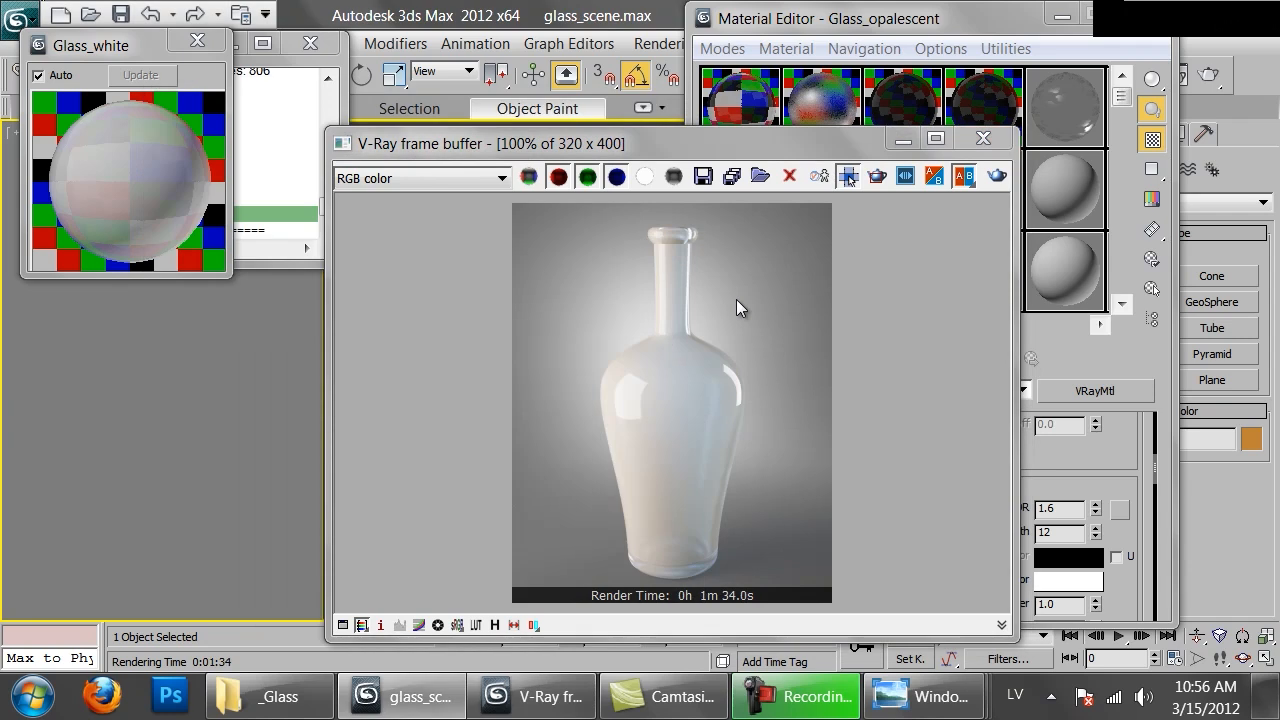
Inspect the finished opalescent bottle render up close, especially its base, and close the frame buffer.
drag(771, 150, 567, 31)
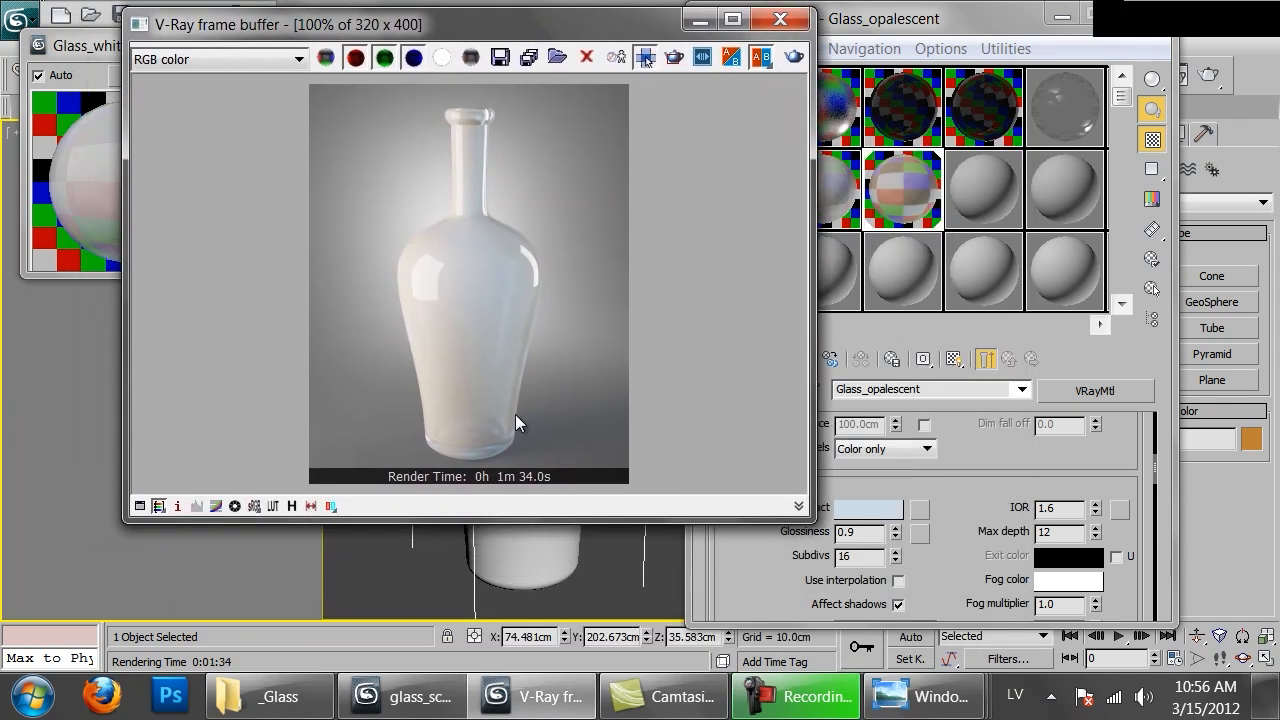
scroll(515, 414, up, 1)
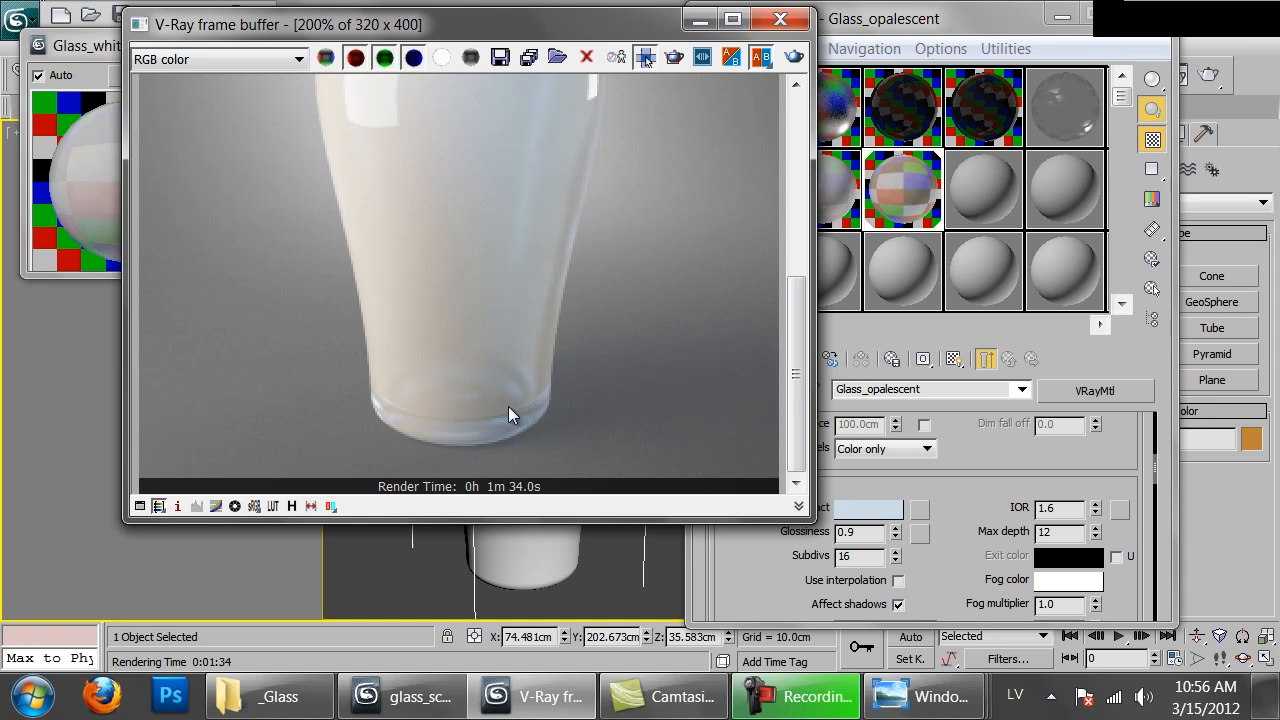
scroll(508, 414, down, 3)
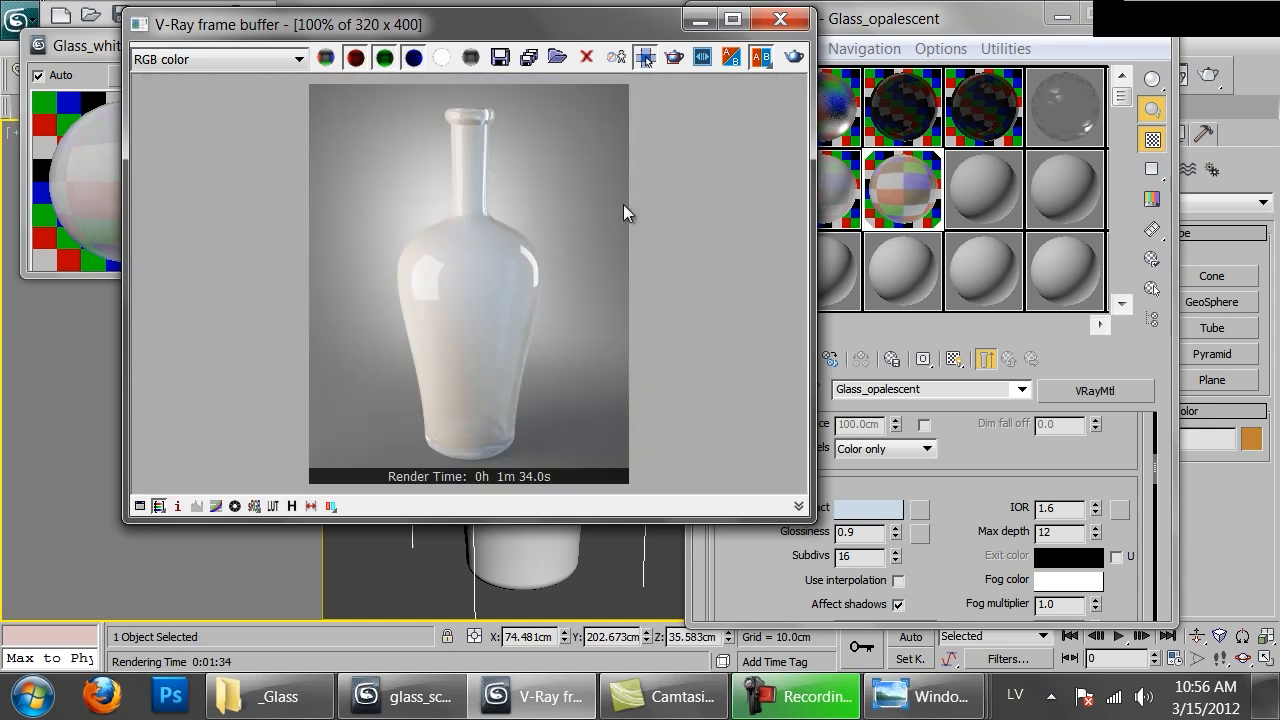
click(780, 19)
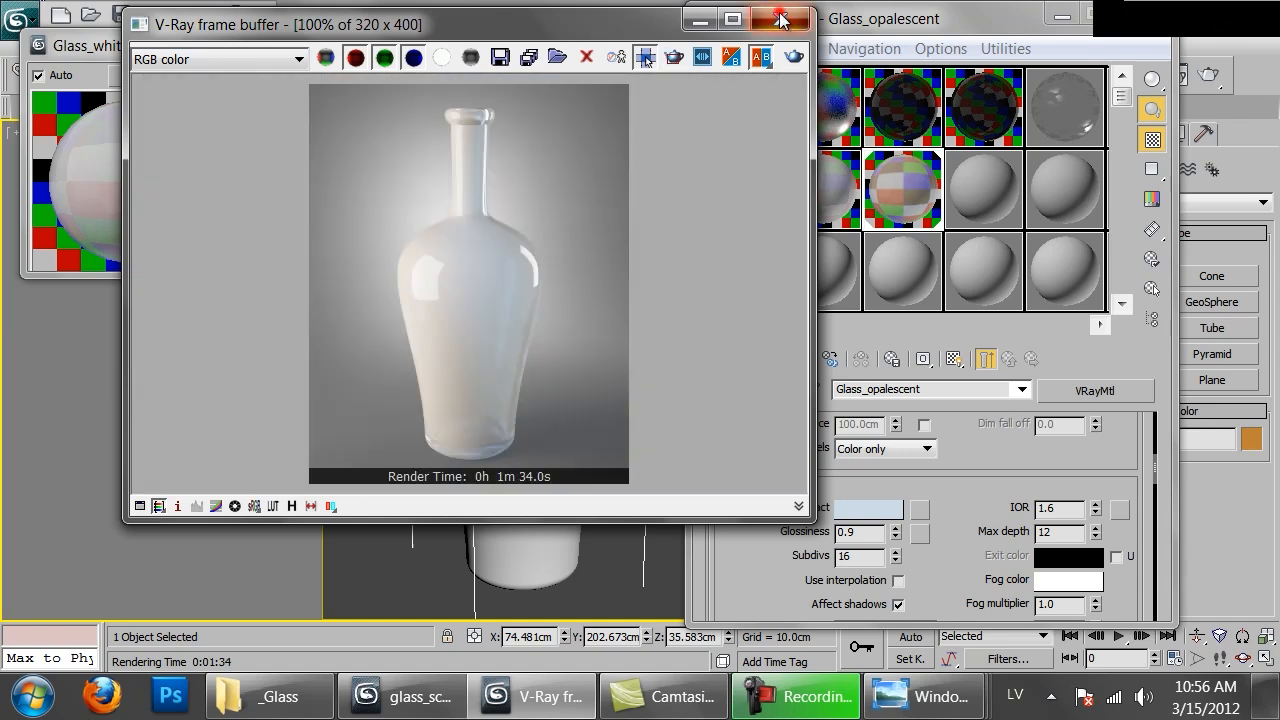
Examine the crystal reference photos Polished Venetian Glass Pendalogue..JPG and il_fullxfull.287767605.jpg in the _Glass folder.
click(985, 190)
click(287, 696)
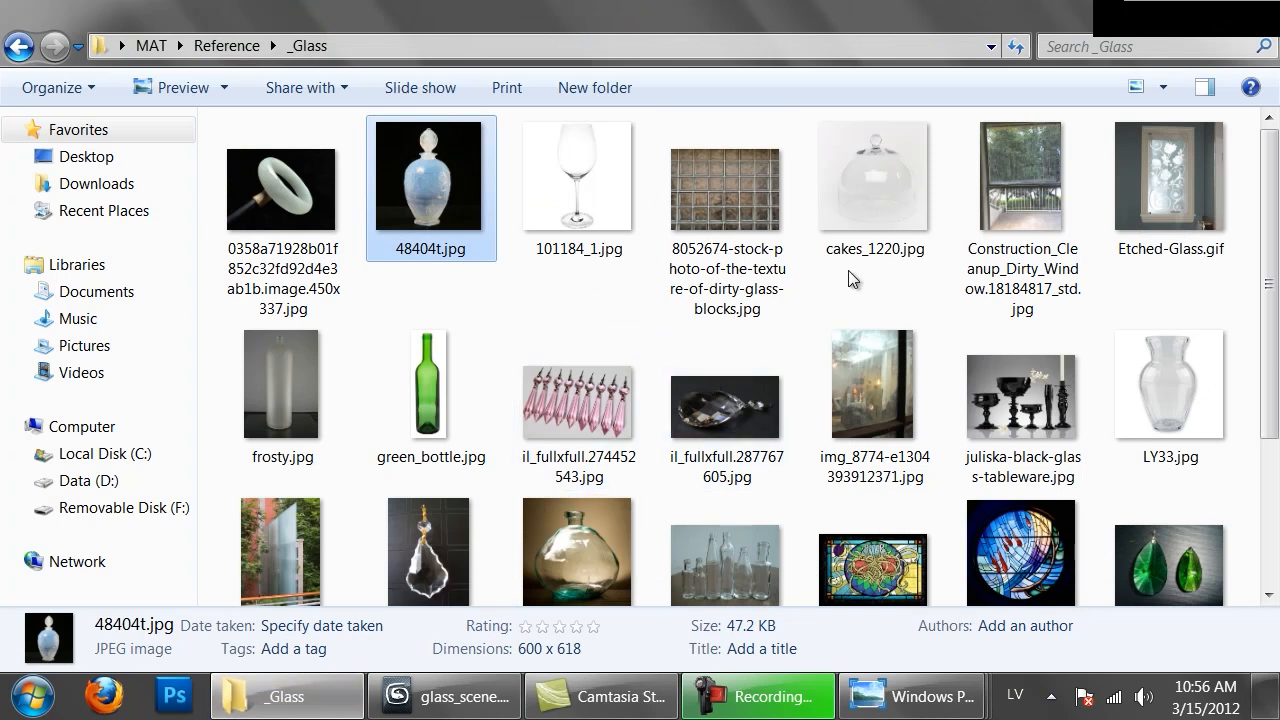
scroll(517, 249, down, 1)
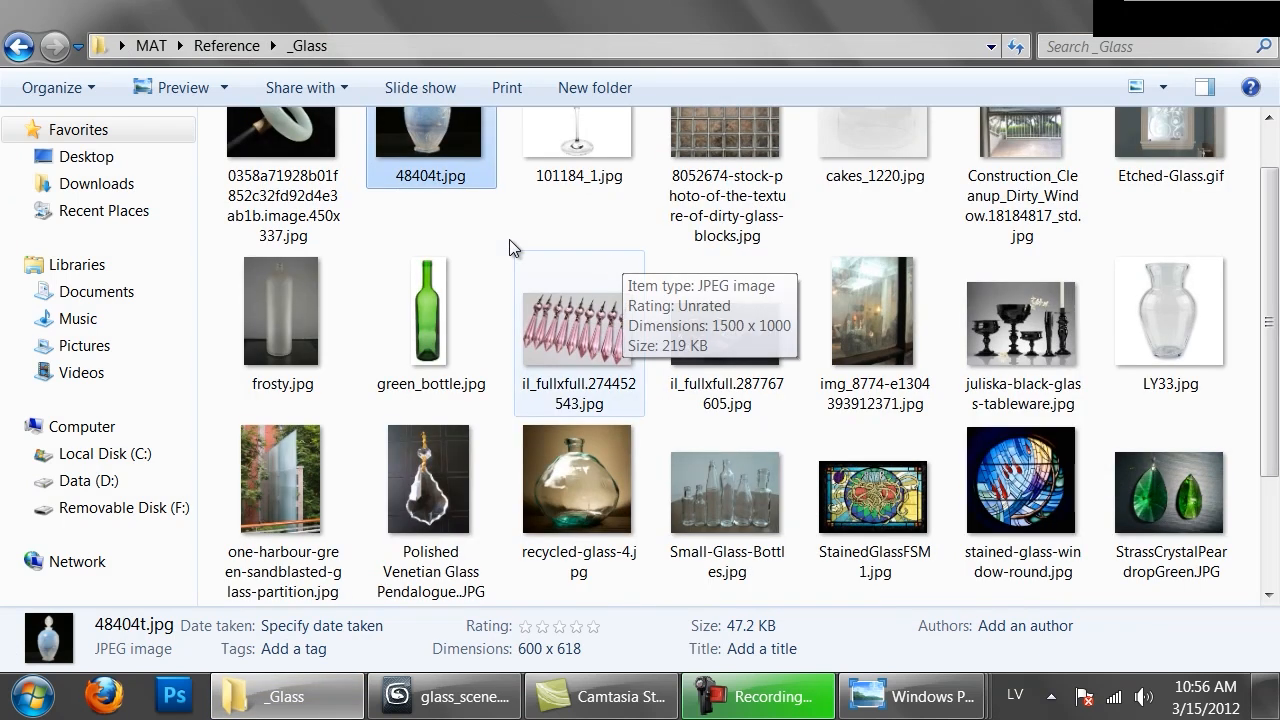
double_click(447, 530)
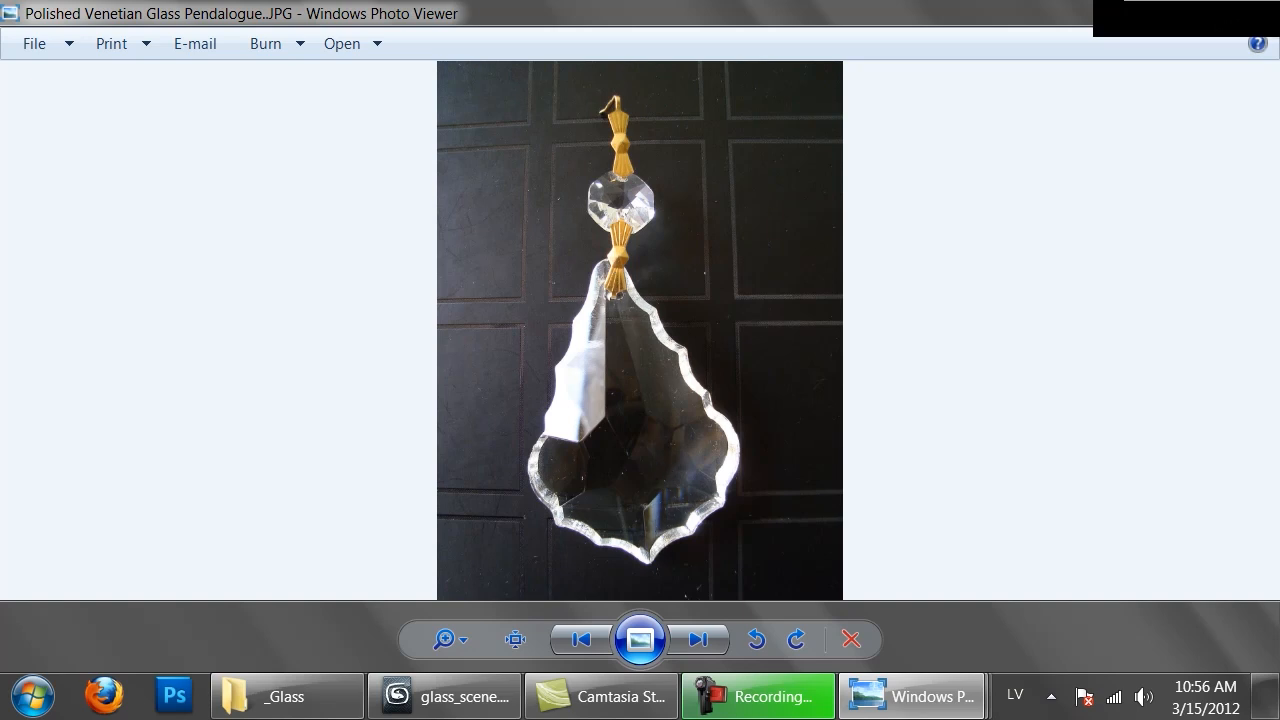
click(1248, 10)
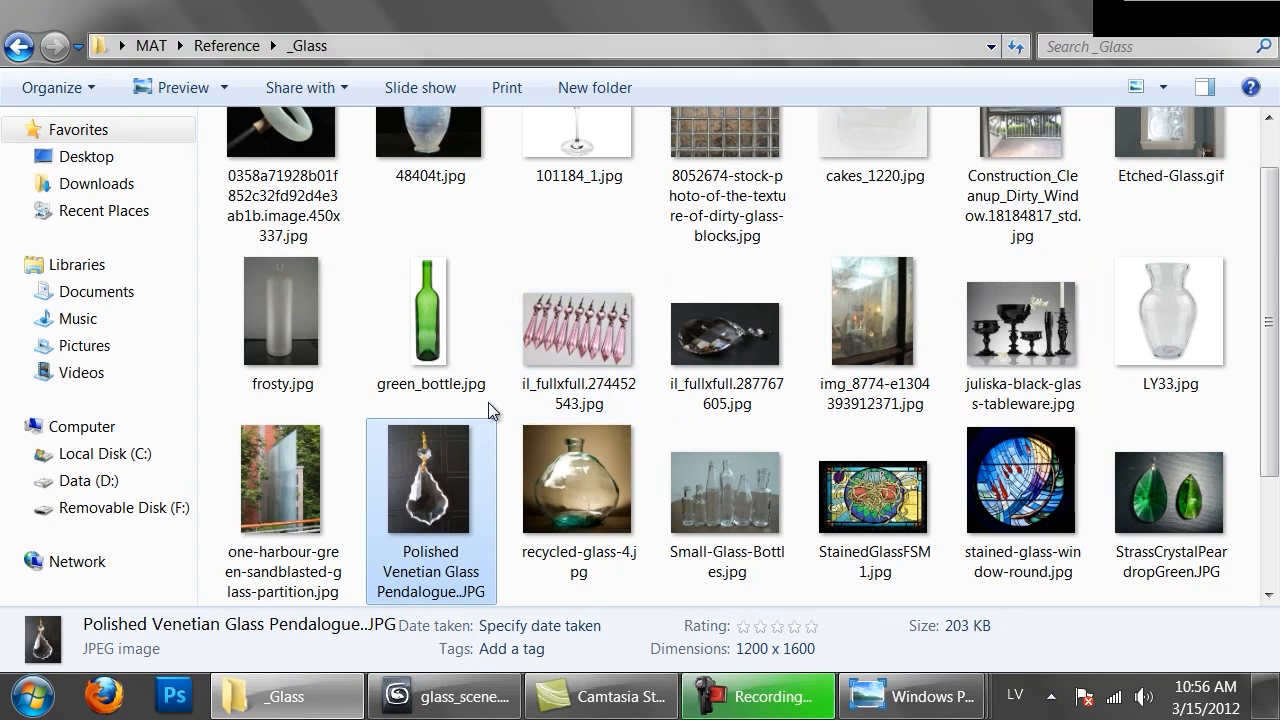
scroll(480, 400, down, 2)
scroll(418, 315, up, 2)
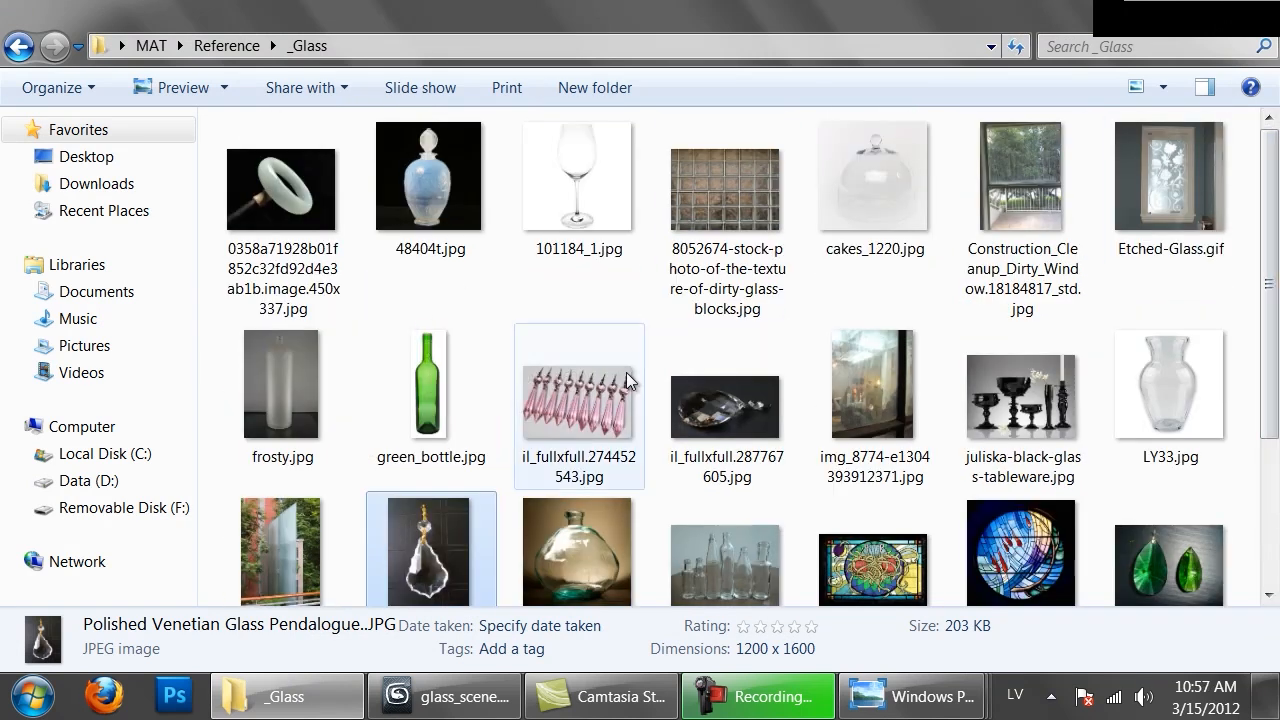
double_click(710, 400)
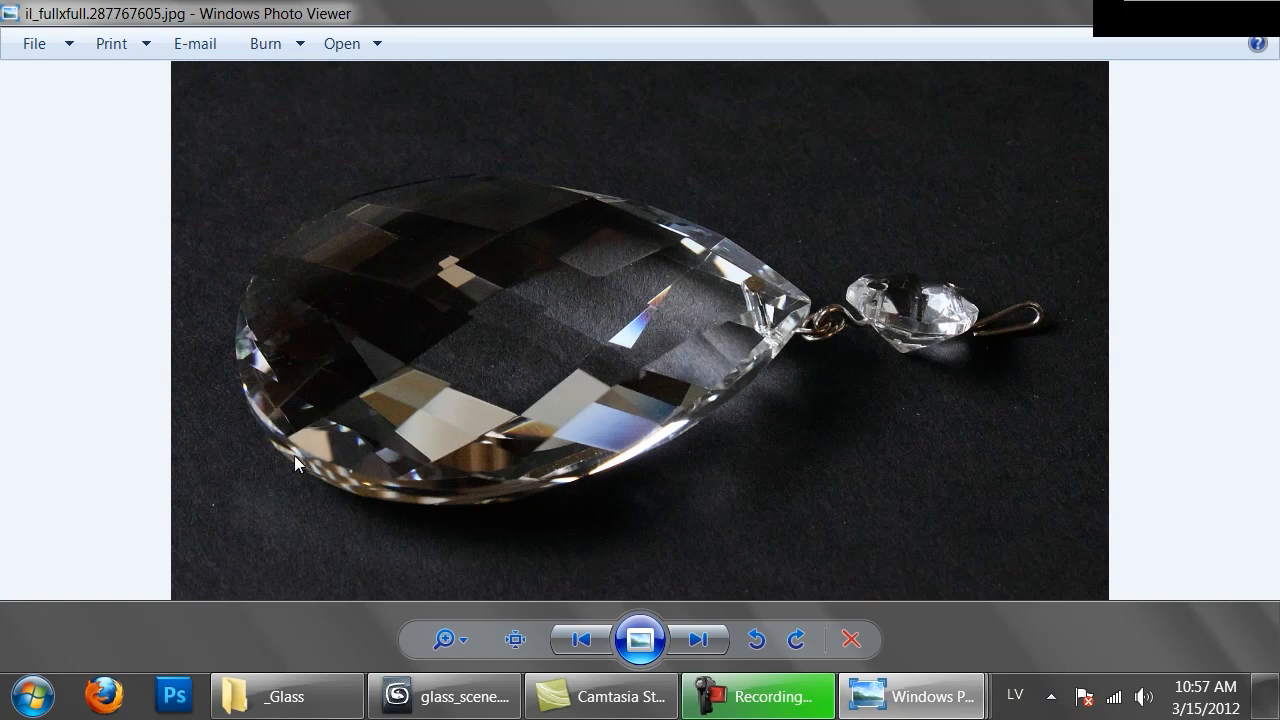
key(alt+F4)
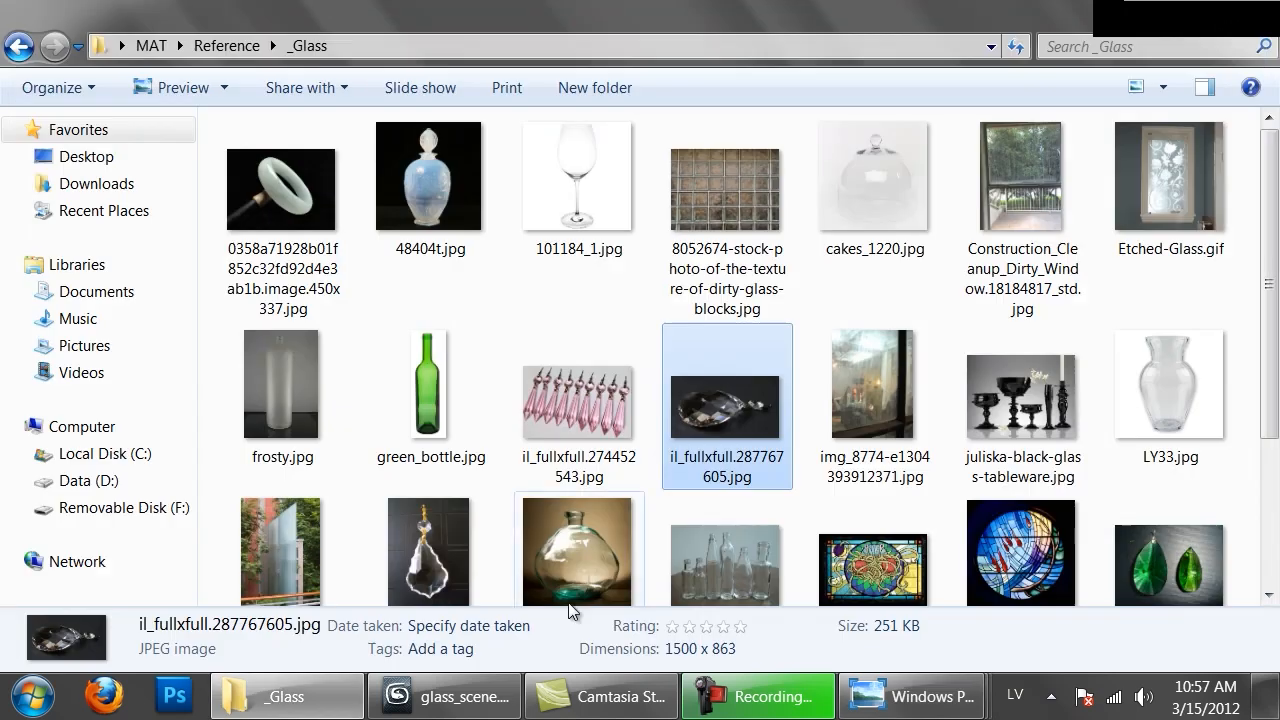
Switch back to 3ds Max and copy the Glass material into the first empty sample slot of the third row.
click(455, 696)
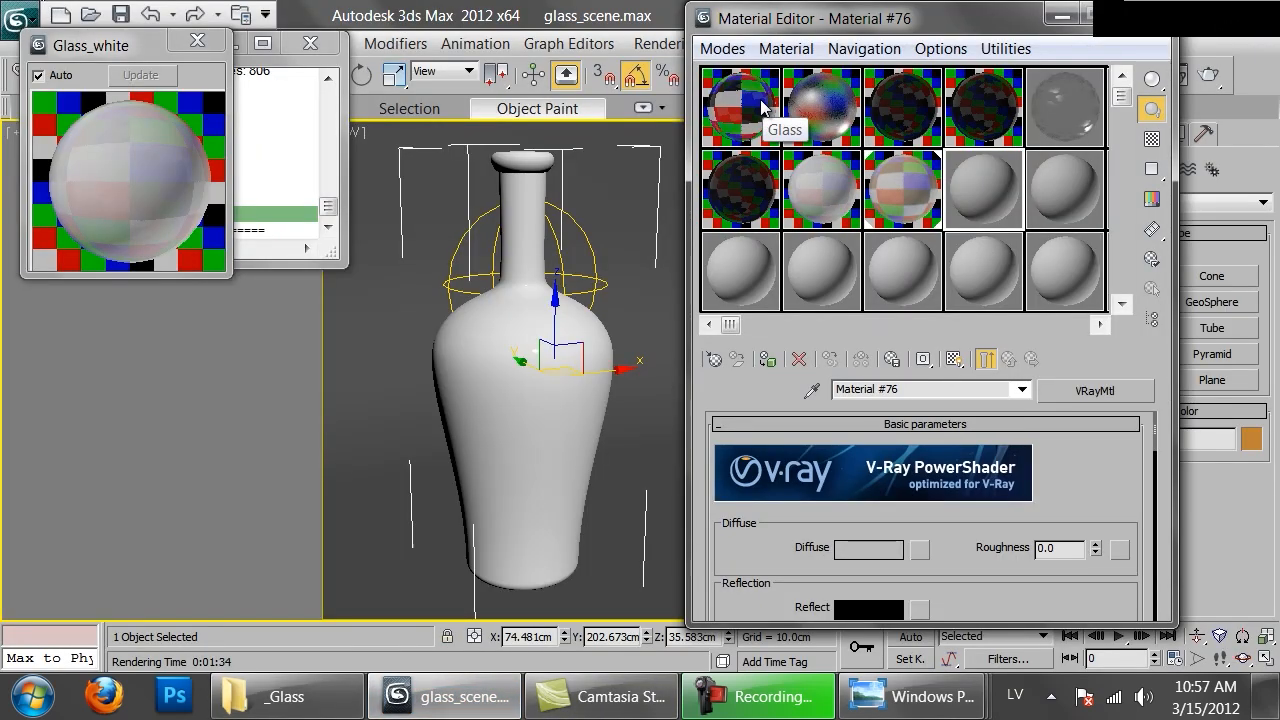
click(758, 270)
click(950, 393)
Set the copied Glass material's refraction IOR to 1.9.
drag(990, 486, 957, 461)
double_click(1060, 498)
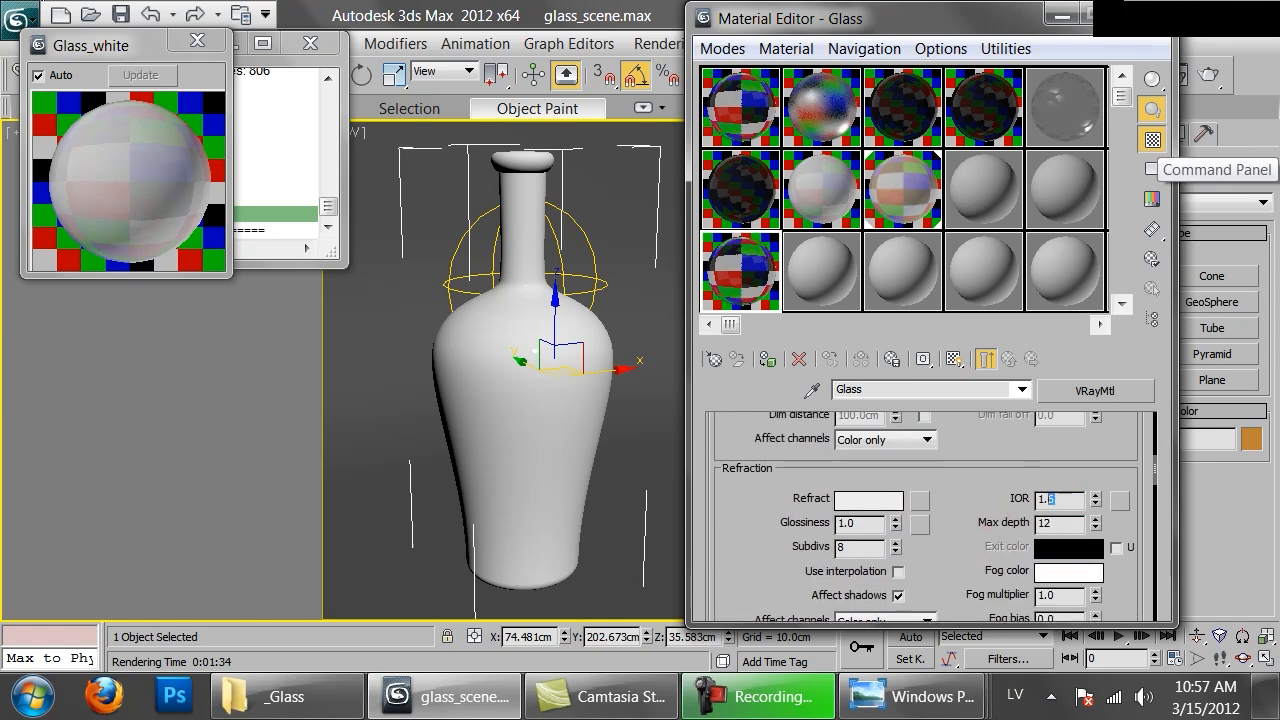
text(6)
key(Return)
text(1.9)
key(Return)
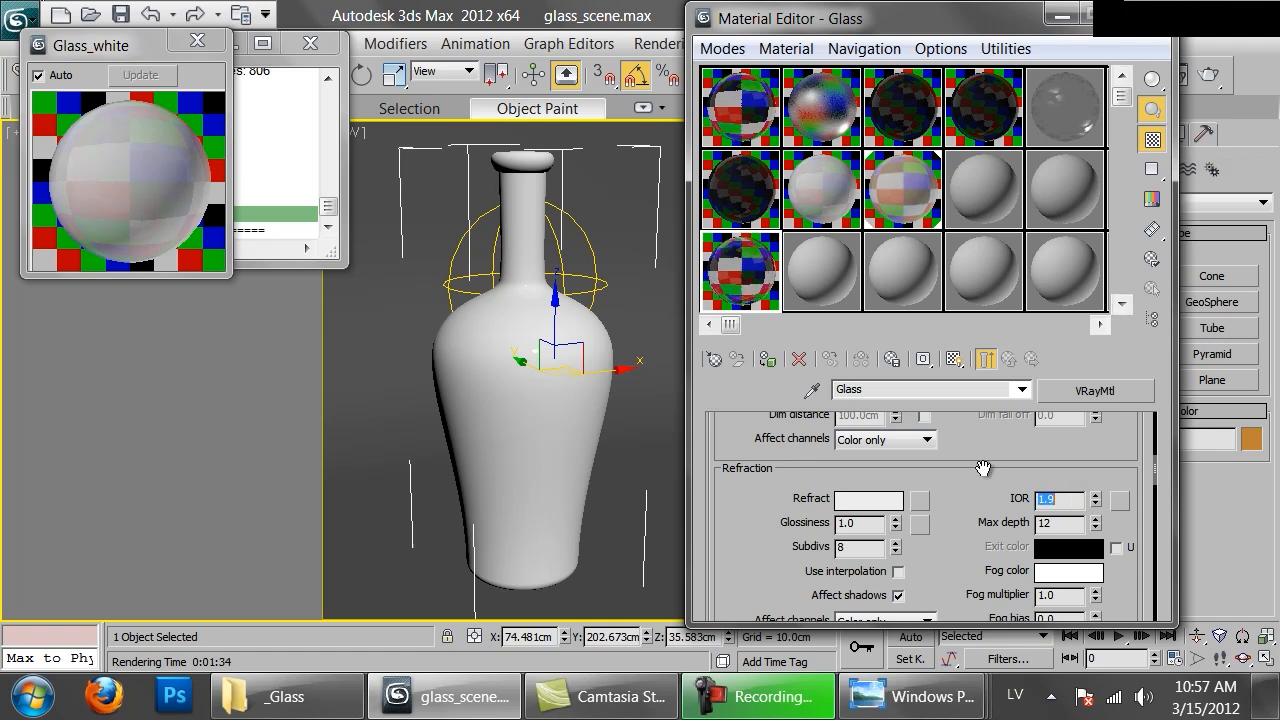
Keep Fresnel reflections enabled on the copied Glass material, unlock the Fresnel IOR and set it to 1.9.
scroll(984, 468, up, 3)
click(1101, 484)
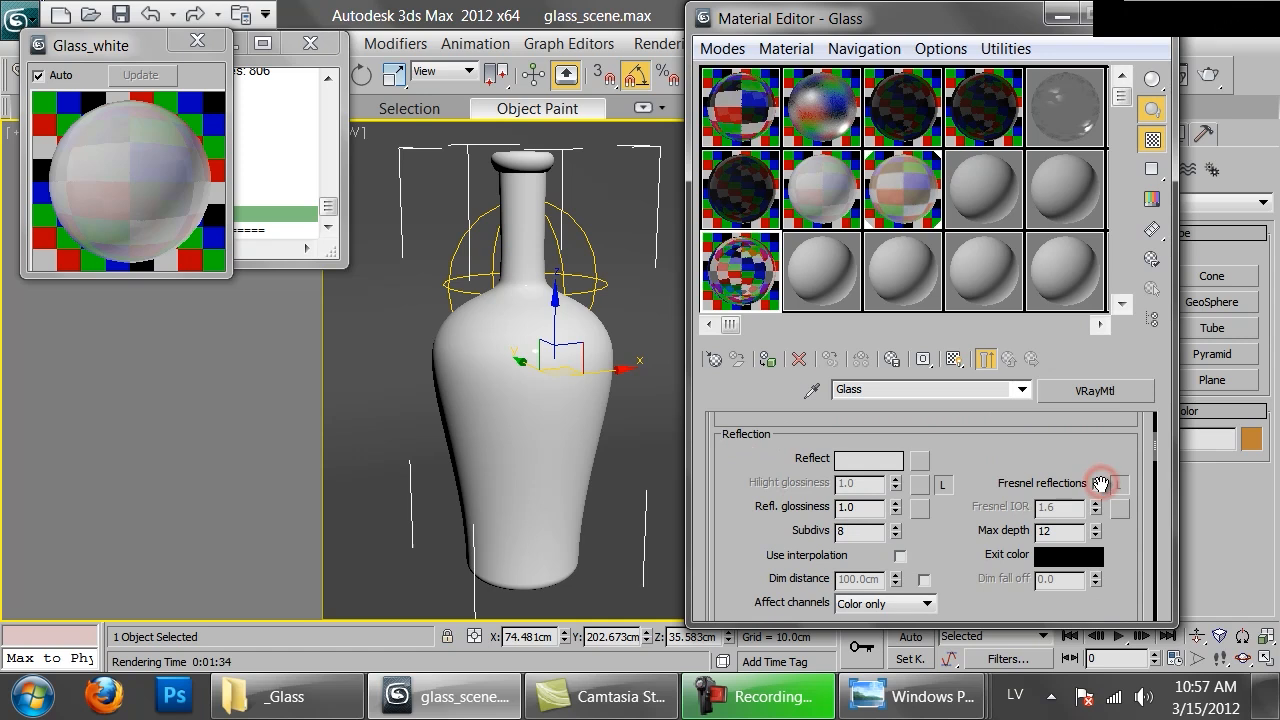
click(1073, 509)
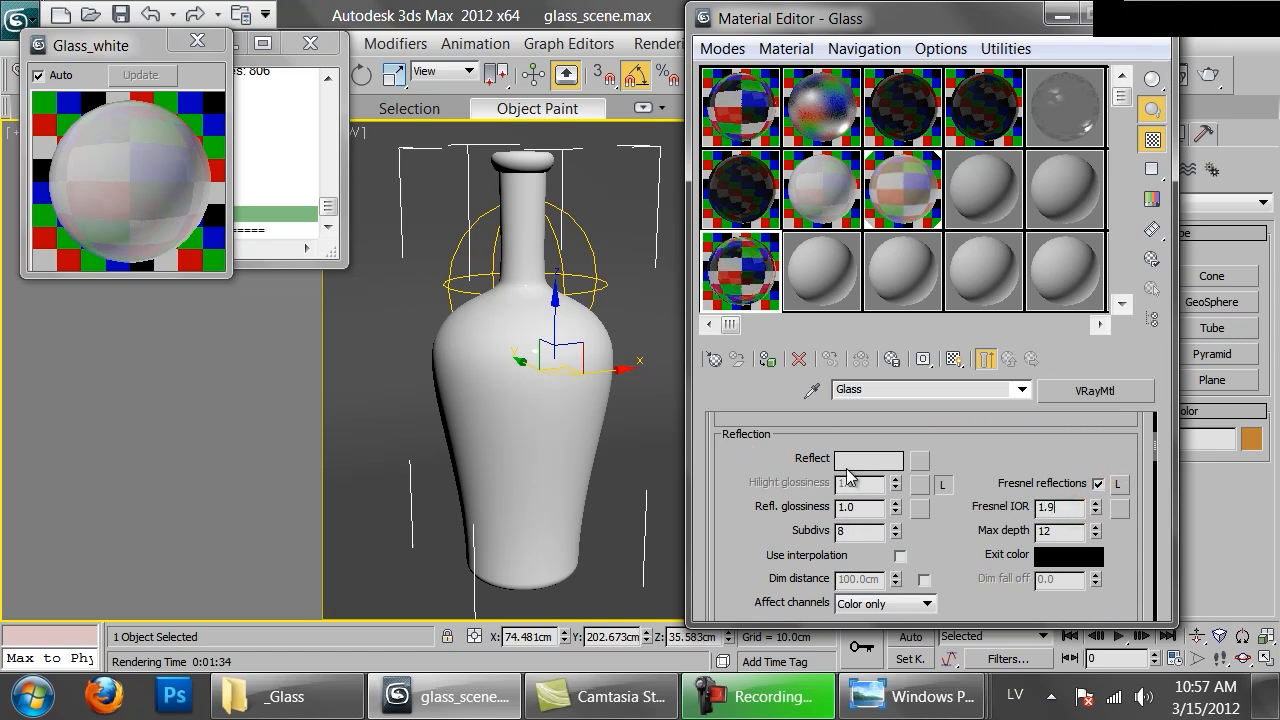
Enable dispersion in the copied Glass material's refraction and open an enlarged preview of its sample.
scroll(966, 563, down, 5)
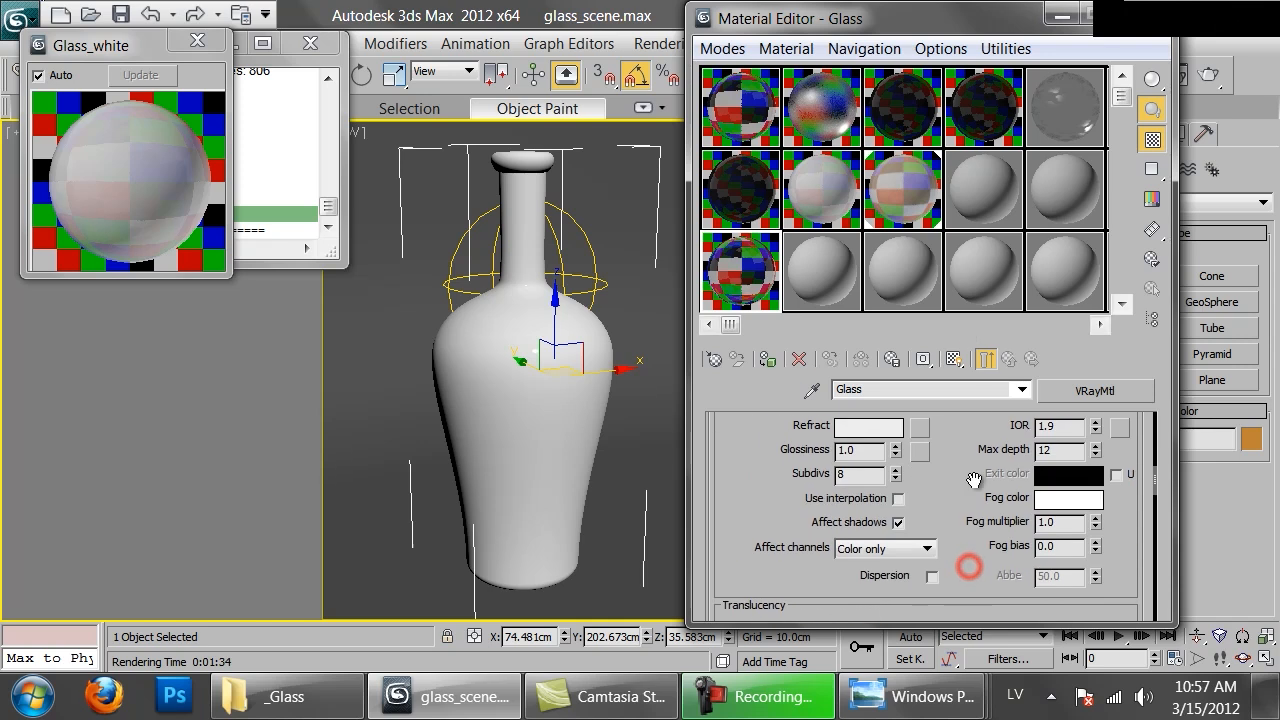
click(931, 517)
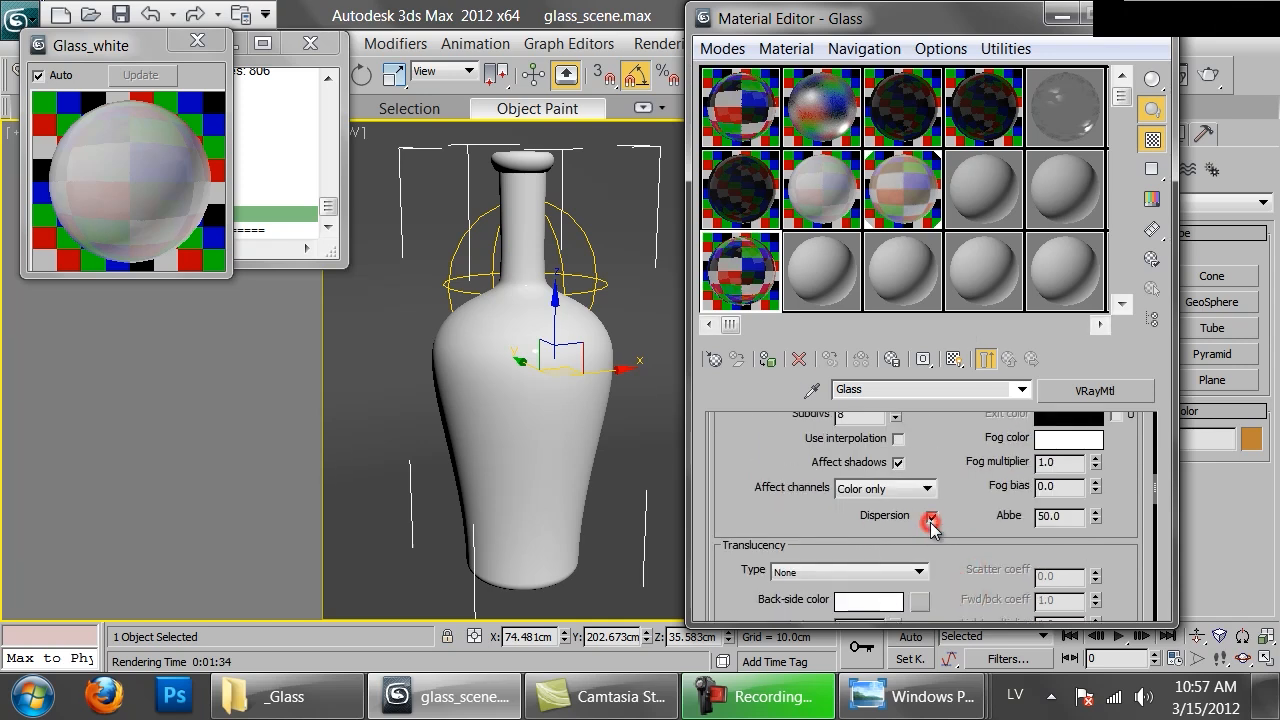
double_click(735, 272)
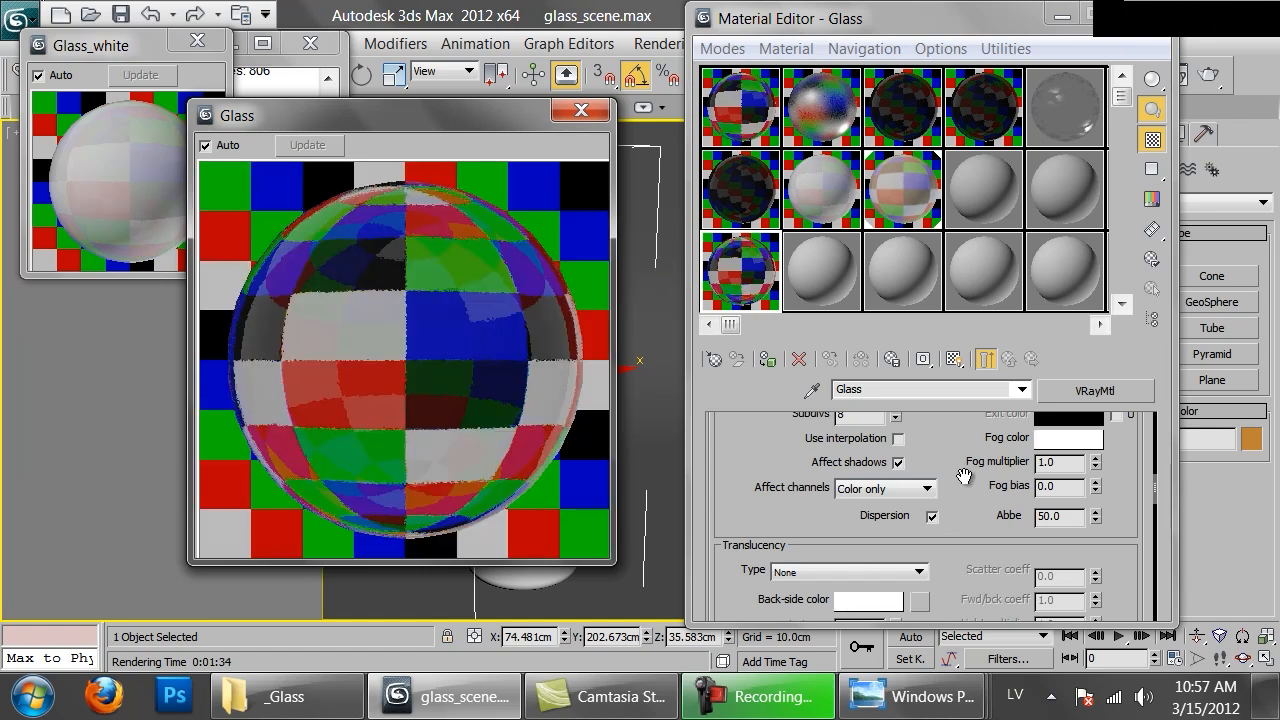
Set the copied material's refraction subdivs to 12 and its dispersion Abbe value to 20, and close the enlarged preview.
drag(944, 452, 940, 550)
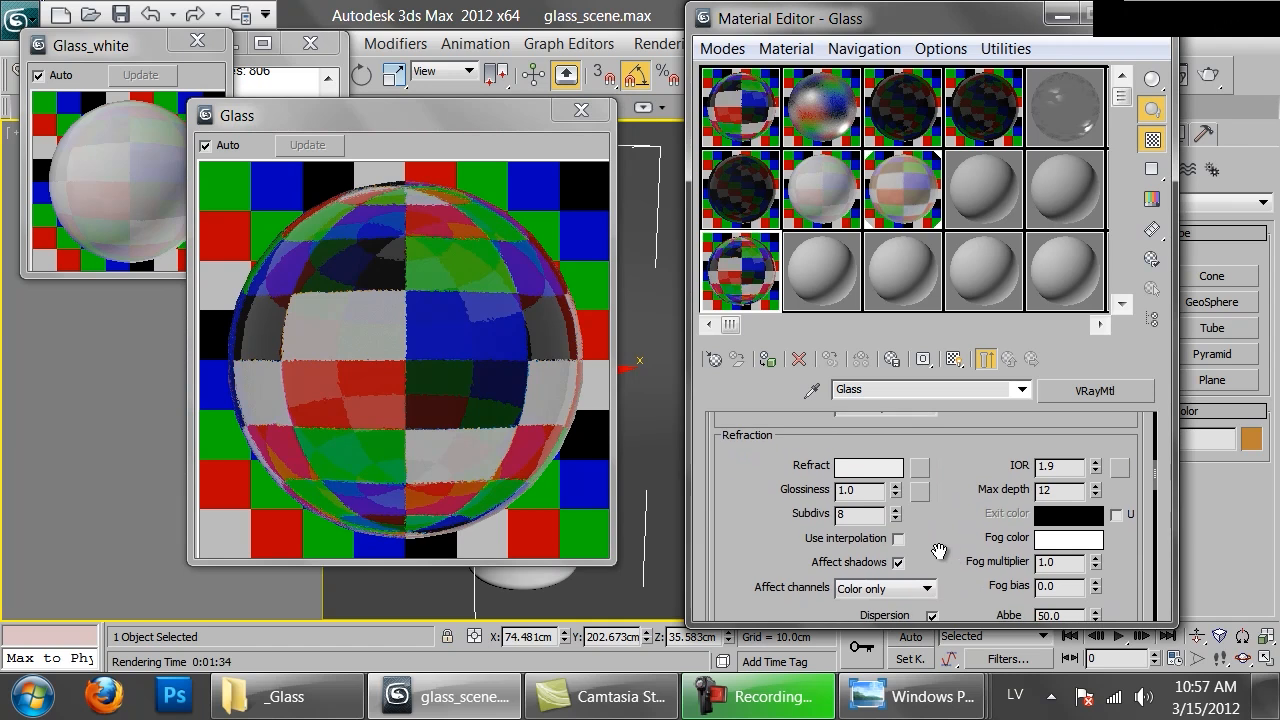
double_click(845, 515)
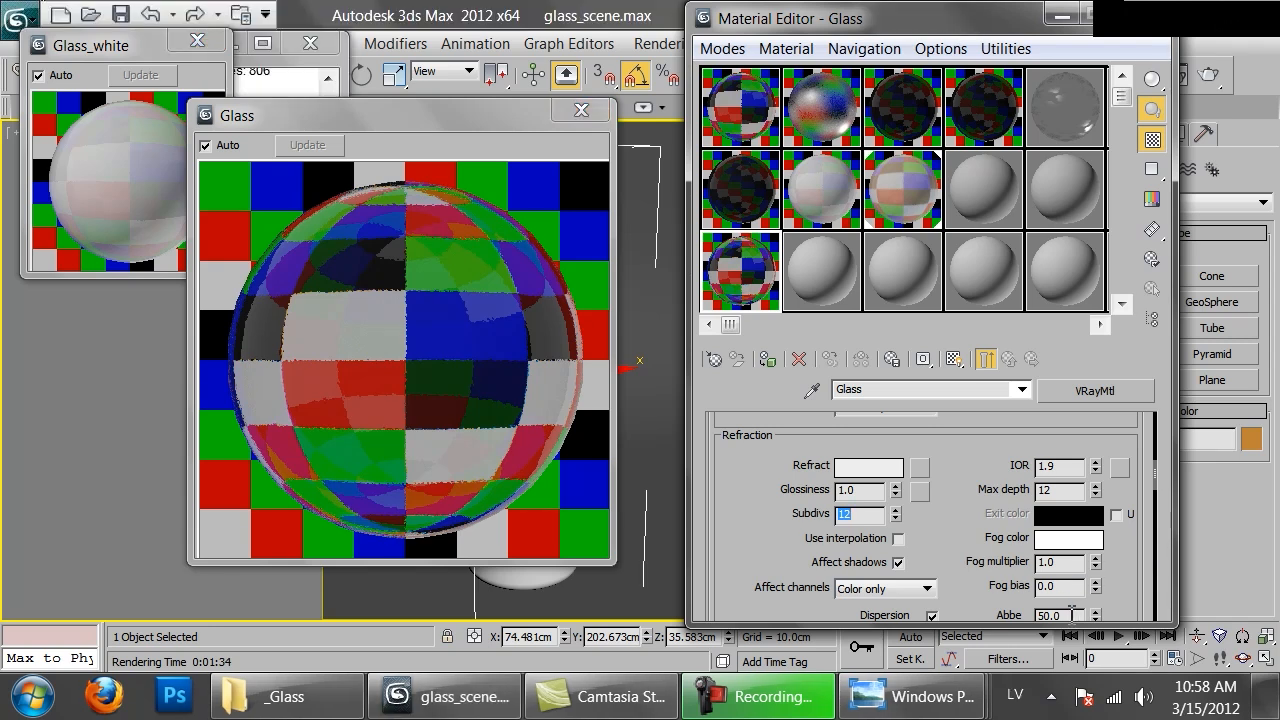
scroll(1140, 592, down, 3)
double_click(1048, 517)
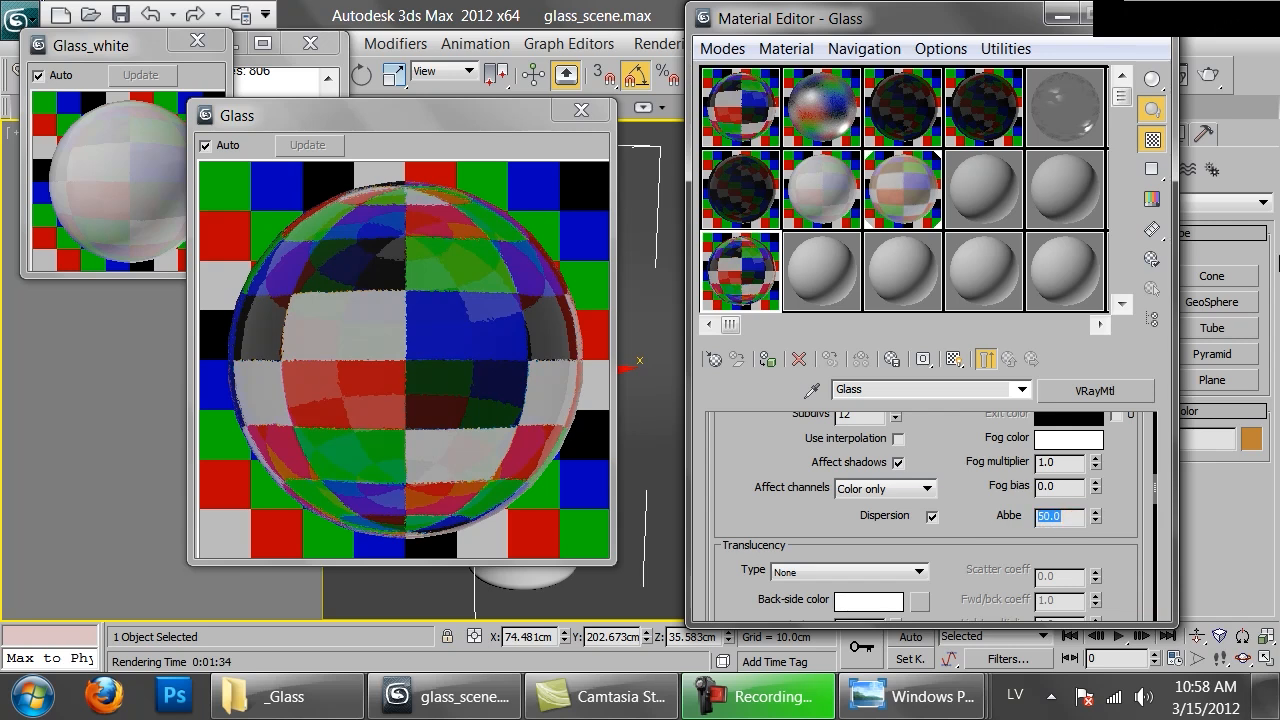
text(20)
key(Return)
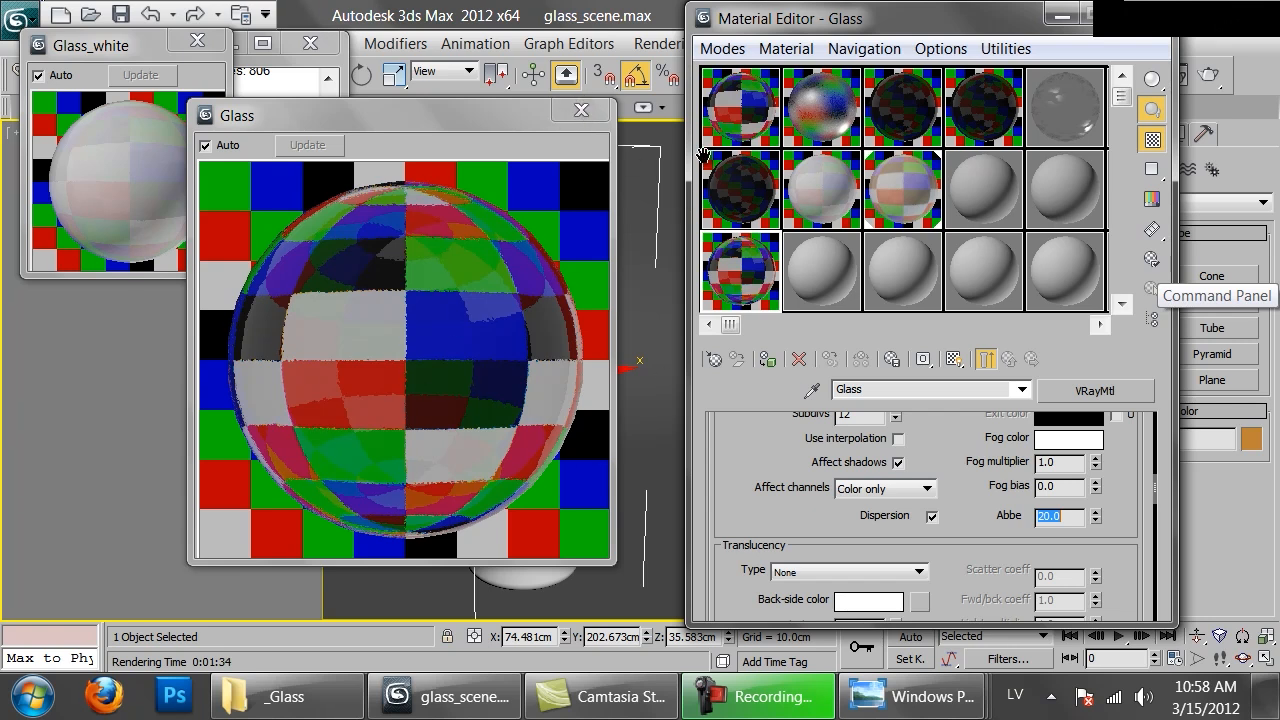
click(581, 110)
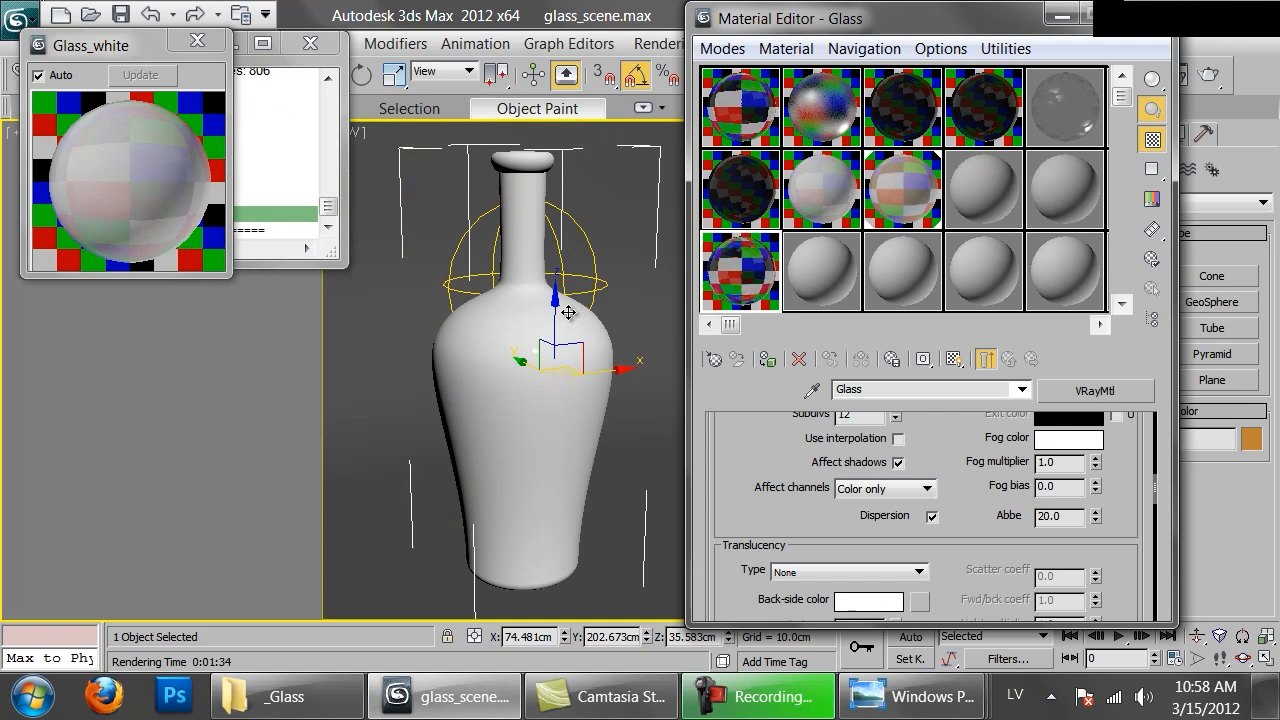
Move the small faceted object in front of the camera, to about X 44.16, Y 156.03 and Z 52.30 cm.
key(t)
scroll(561, 358, down, 8)
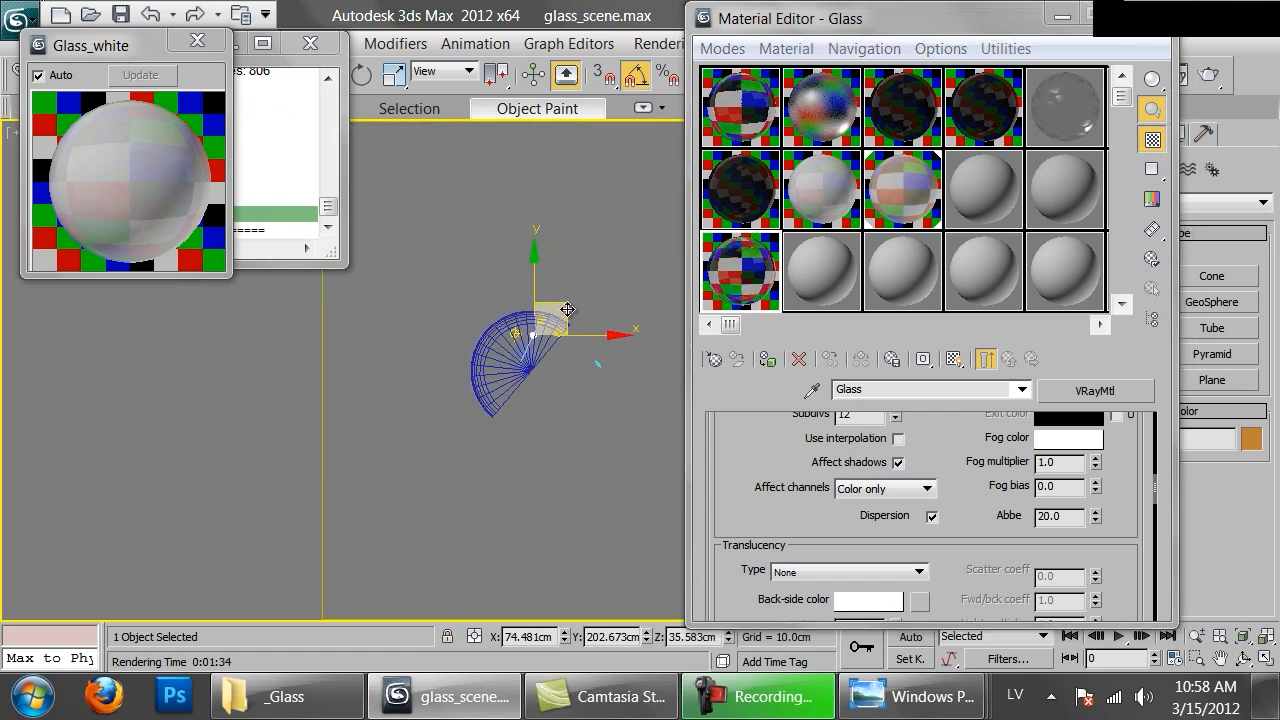
drag(600, 358, 559, 308)
key(p)
drag(535, 300, 535, 350)
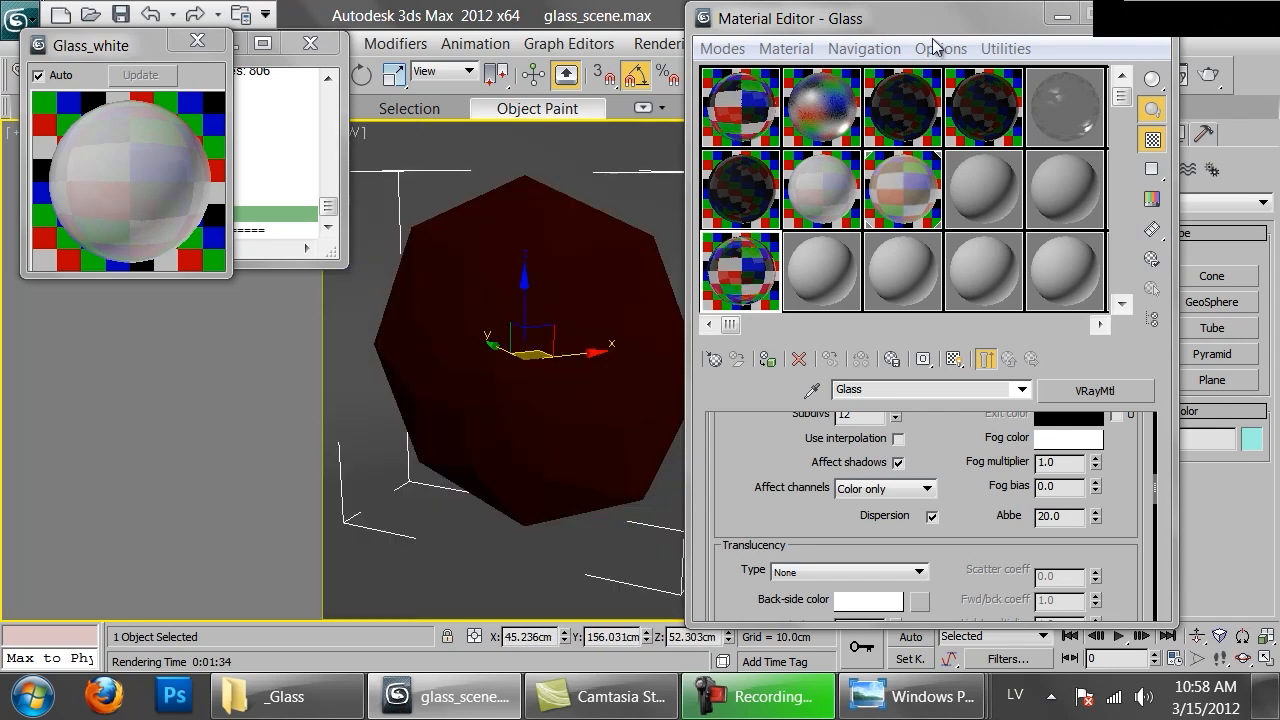
drag(884, 18, 1054, 18)
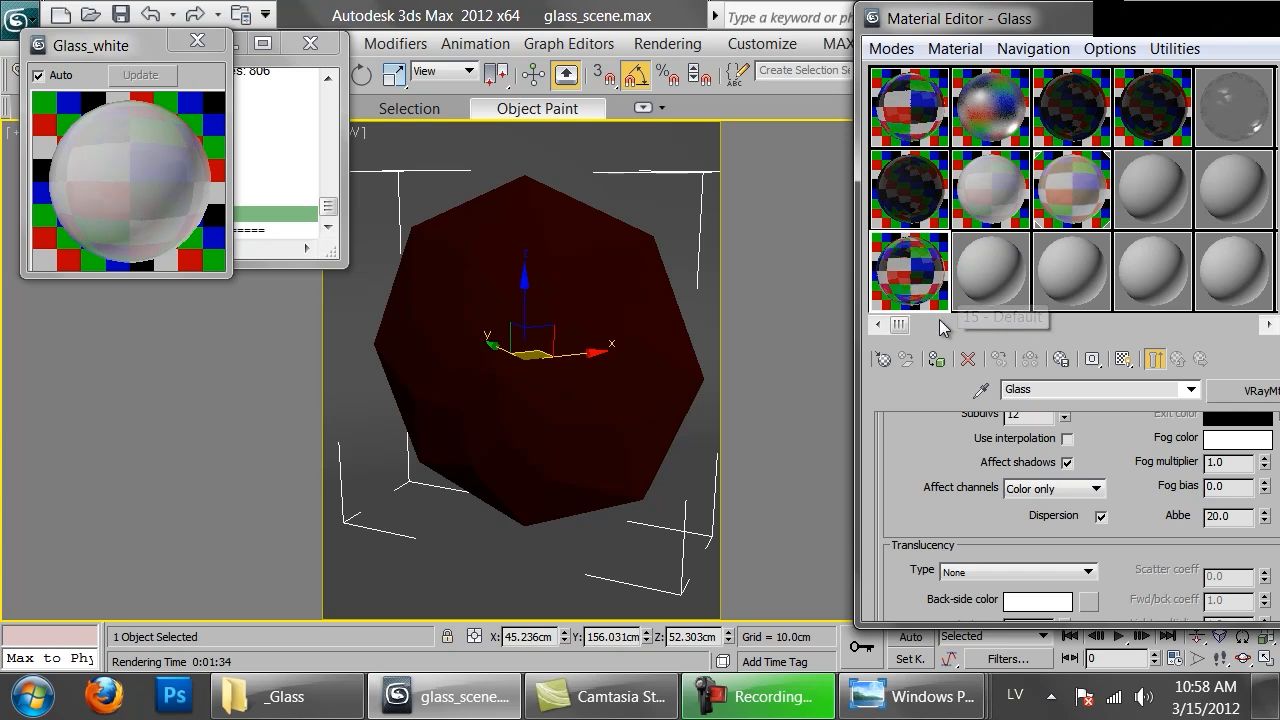
drag(582, 355, 572, 356)
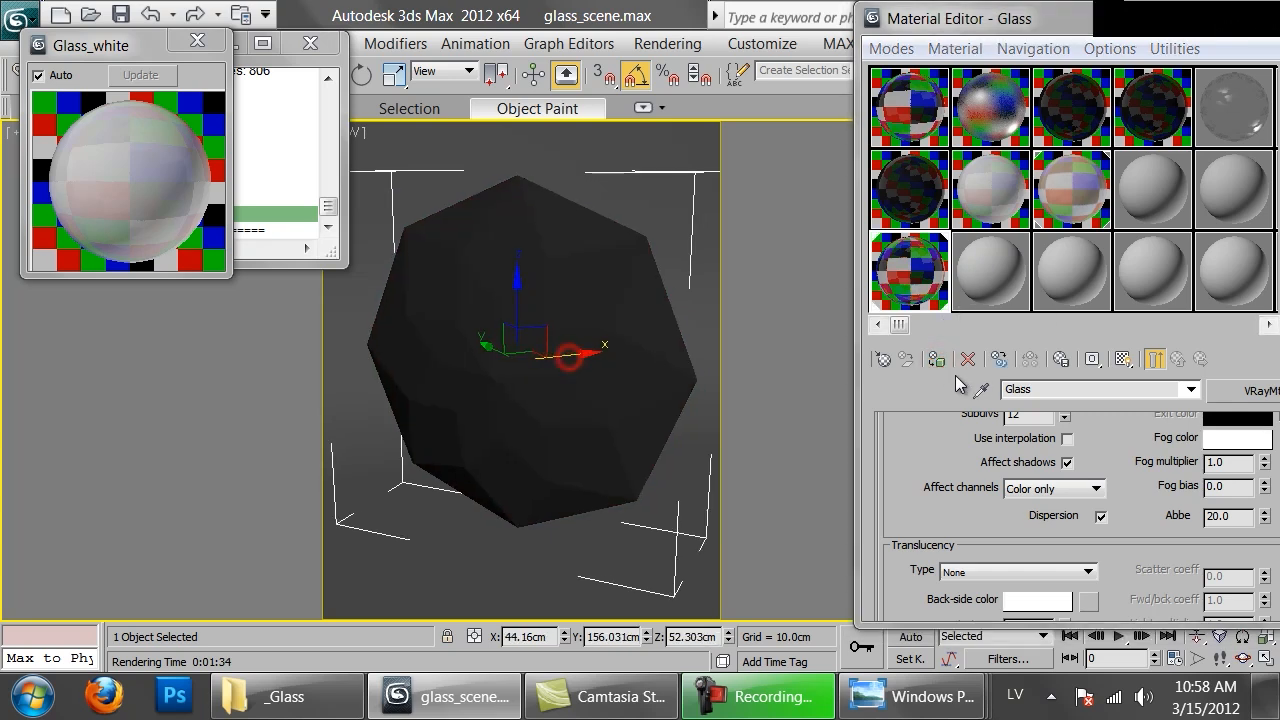
Assign the copied glass material to the faceted object and rename the material Crystal.
double_click(1053, 389)
text(Crystal)
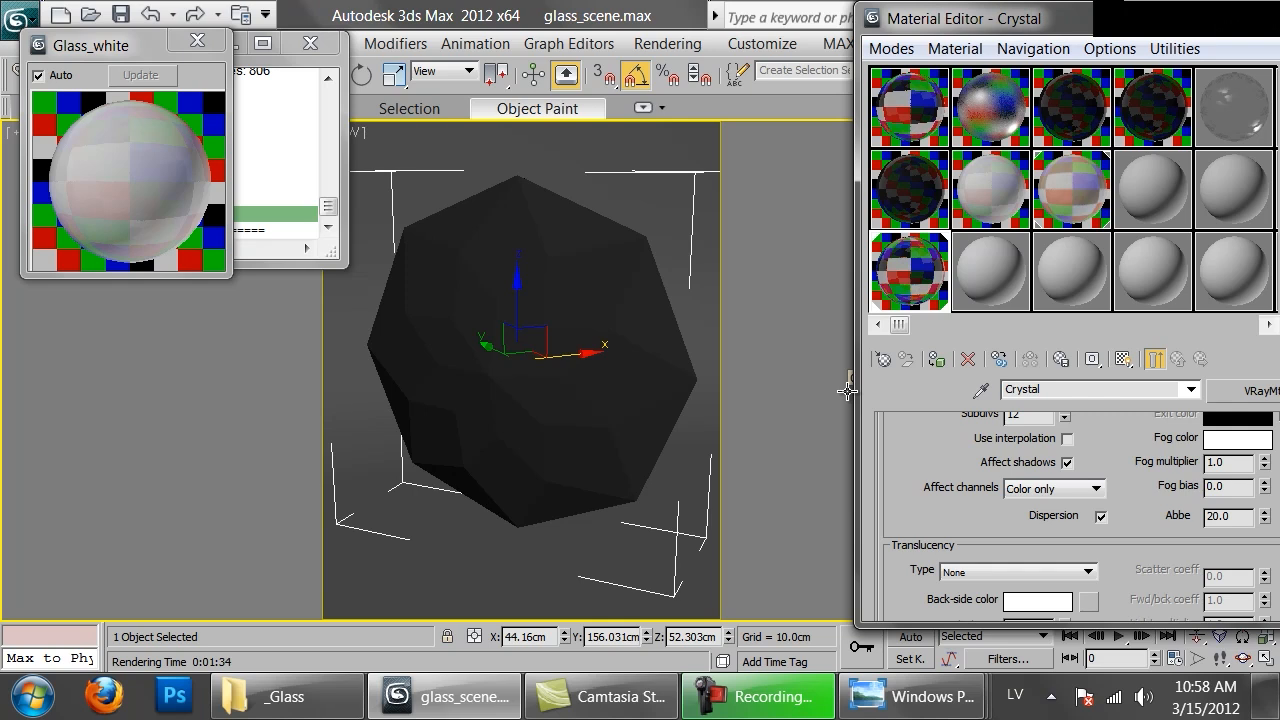
Render the faceted object with the Crystal material and bring the finished image to the front for inspection.
drag(907, 8, 913, 154)
click(1212, 74)
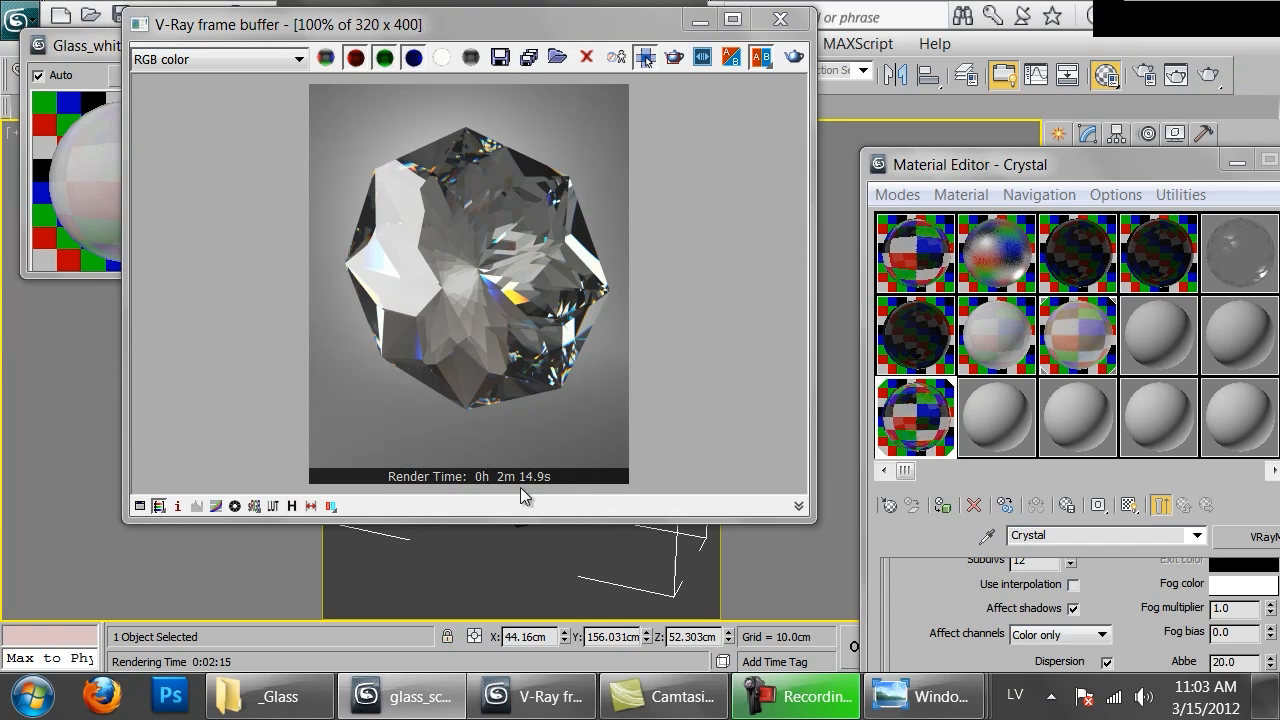
drag(954, 169, 807, 38)
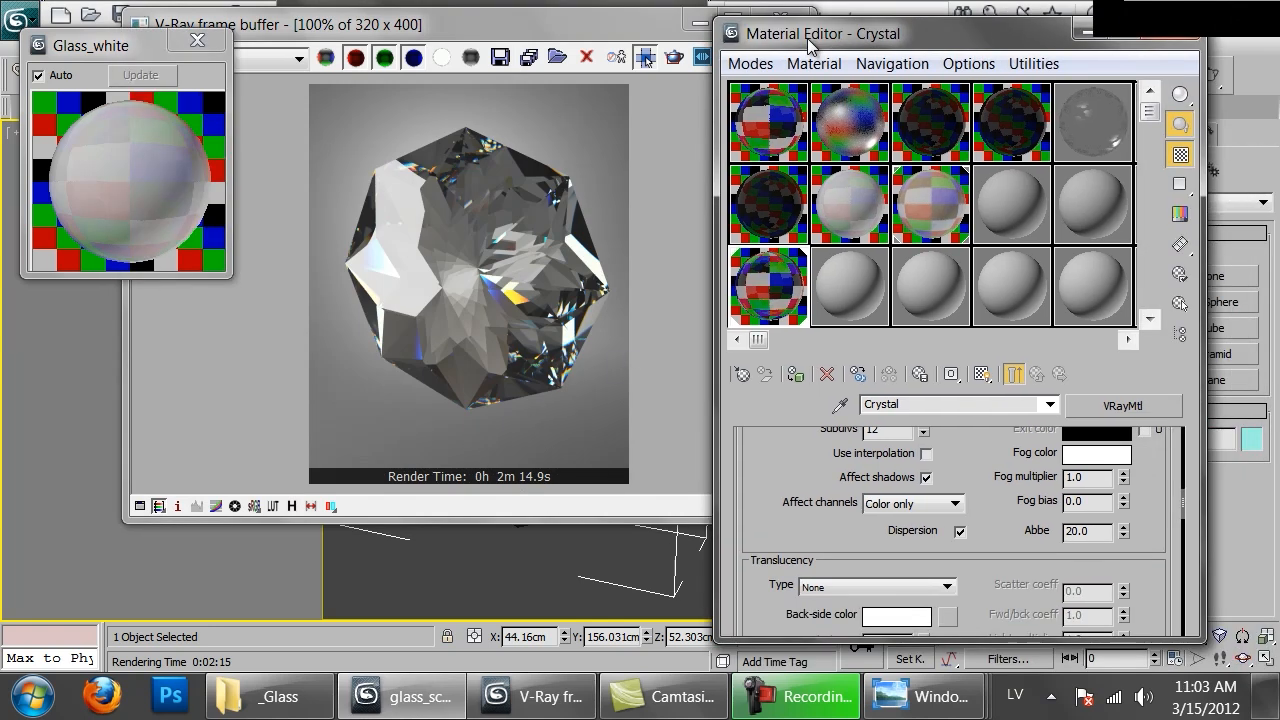
click(680, 460)
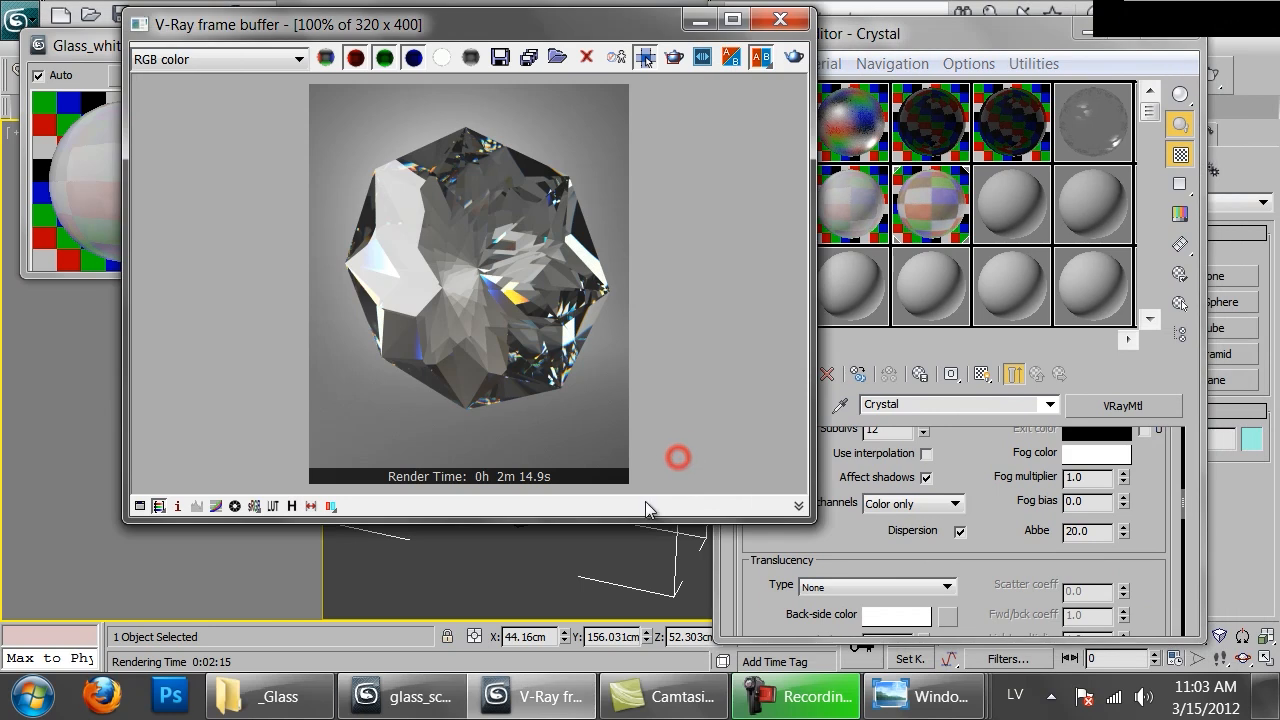
Examine the reference photo of the pink crystal pendants and bring the finished crystal render back for comparison.
click(912, 40)
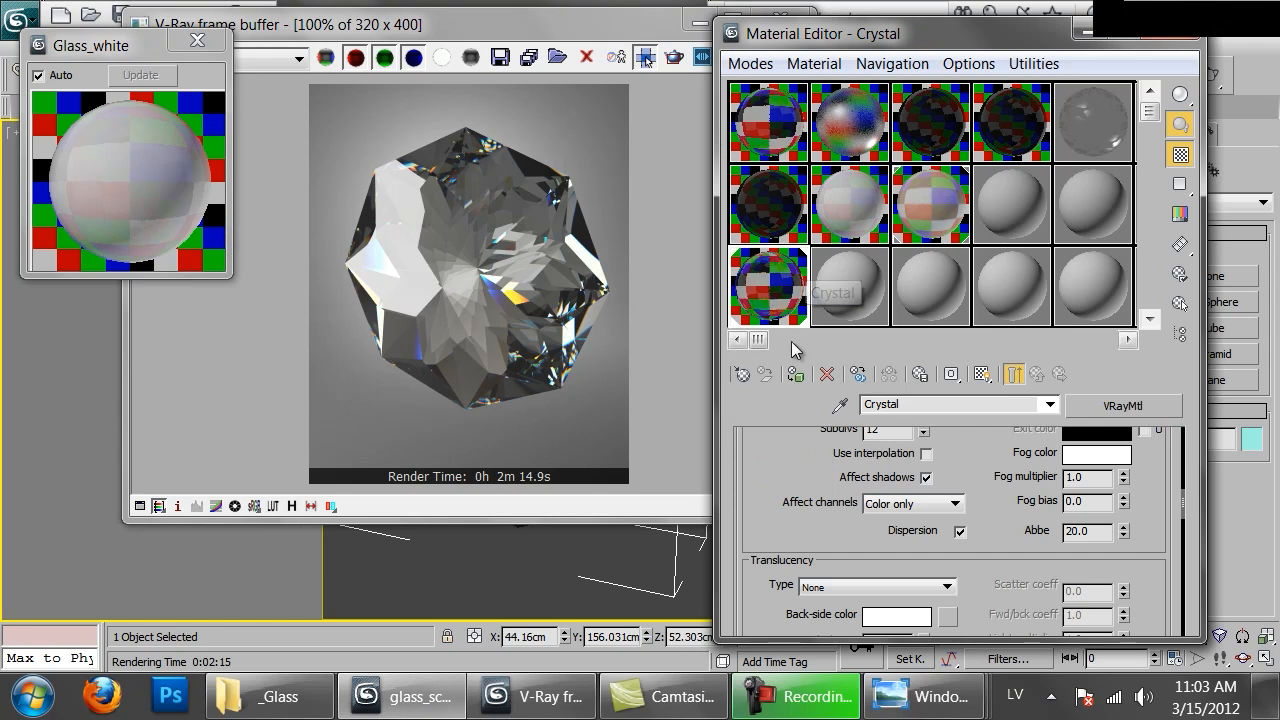
click(262, 696)
double_click(538, 421)
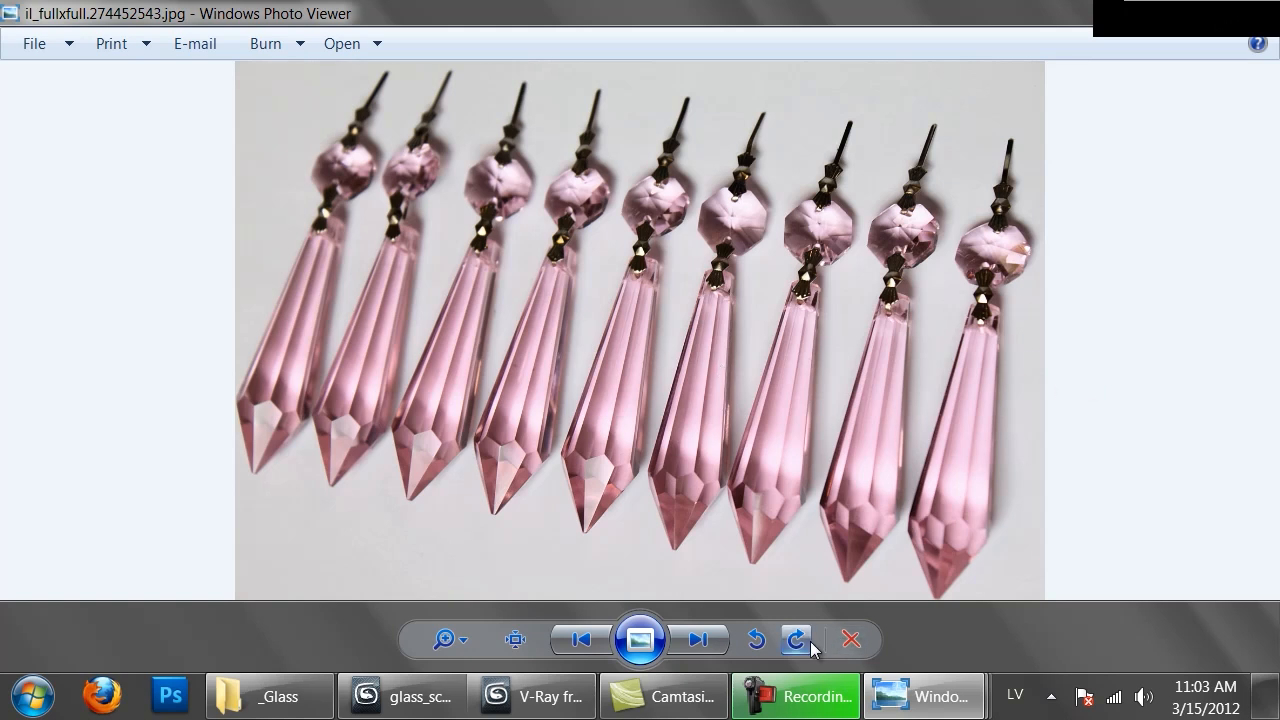
click(540, 696)
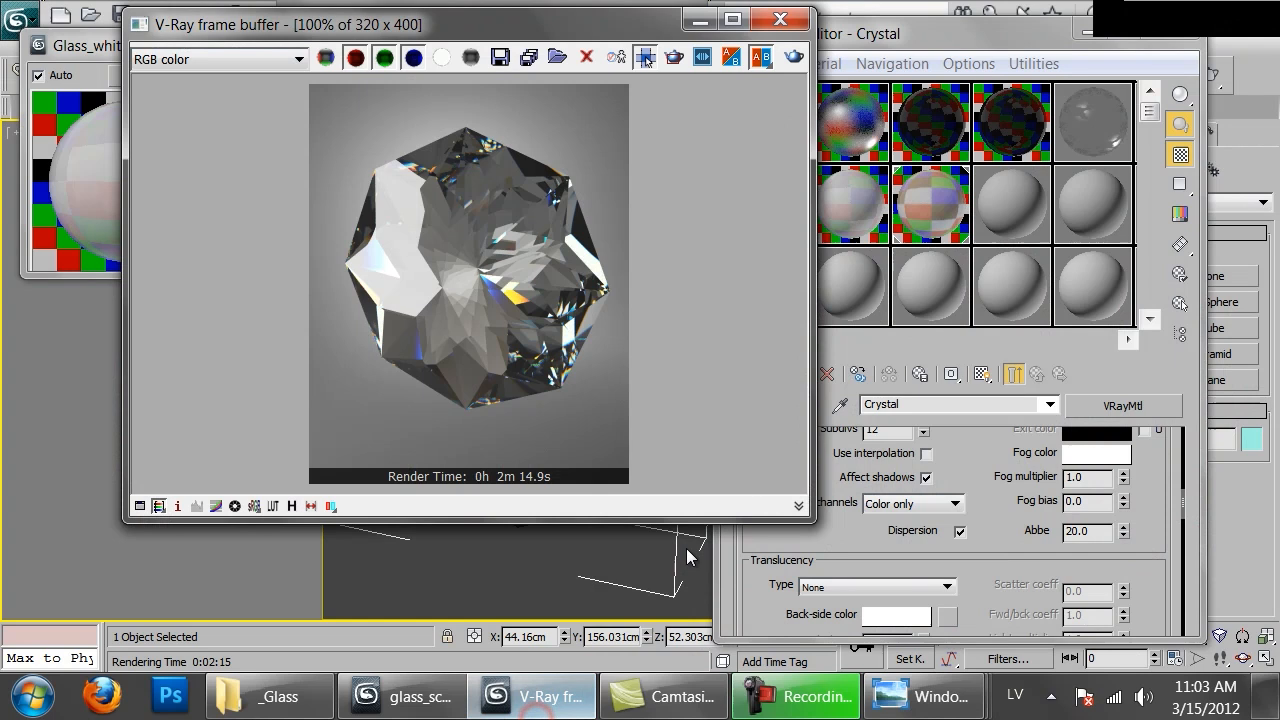
Copy the Crystal material to the neighbouring sample slot and rename the copy Crystal_pink.
click(920, 33)
drag(778, 286, 856, 291)
click(937, 405)
text(_pink)
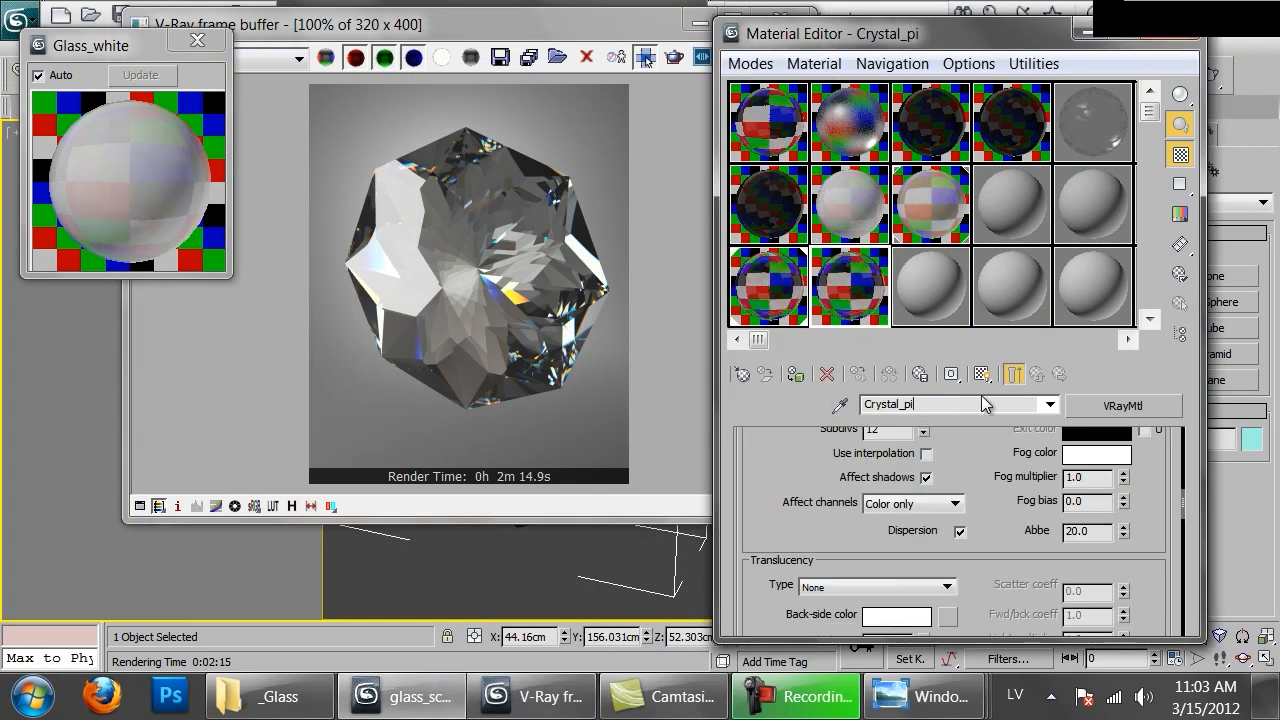
Set the Crystal_pink refraction fog color to pink with hue 249, saturation 160 and value 235.
drag(966, 452, 1052, 566)
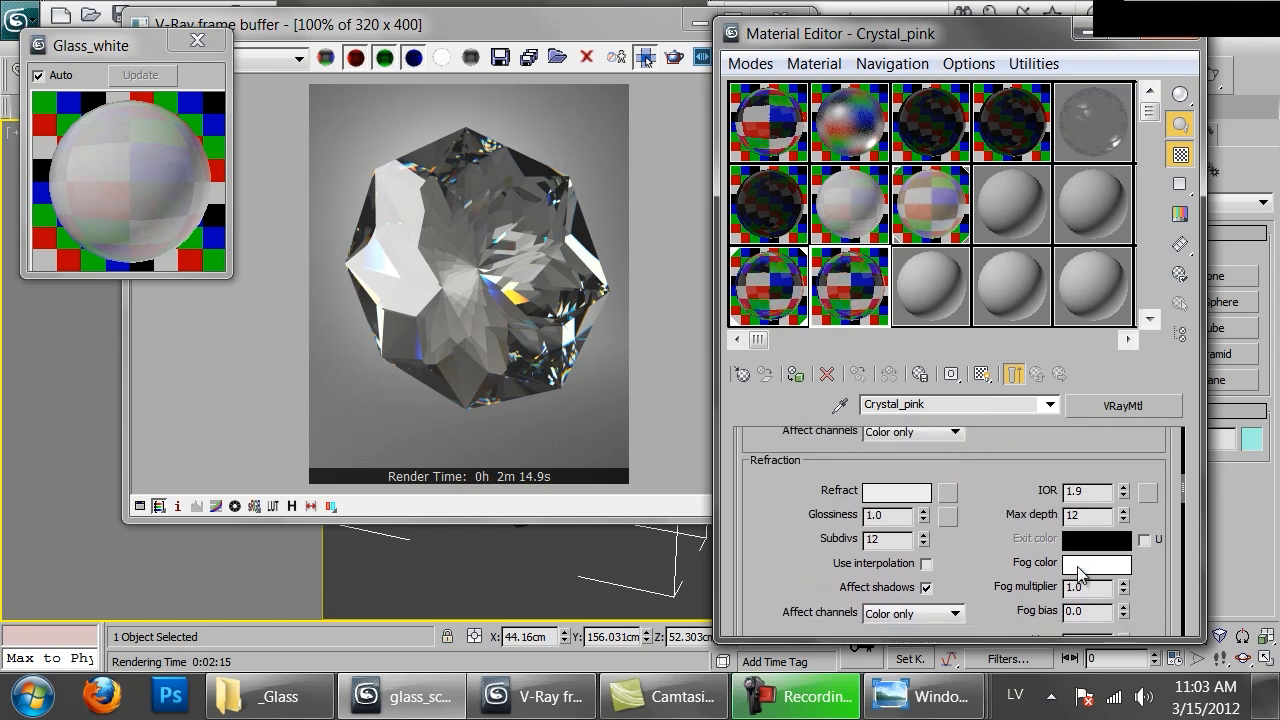
click(1078, 568)
drag(802, 240, 832, 240)
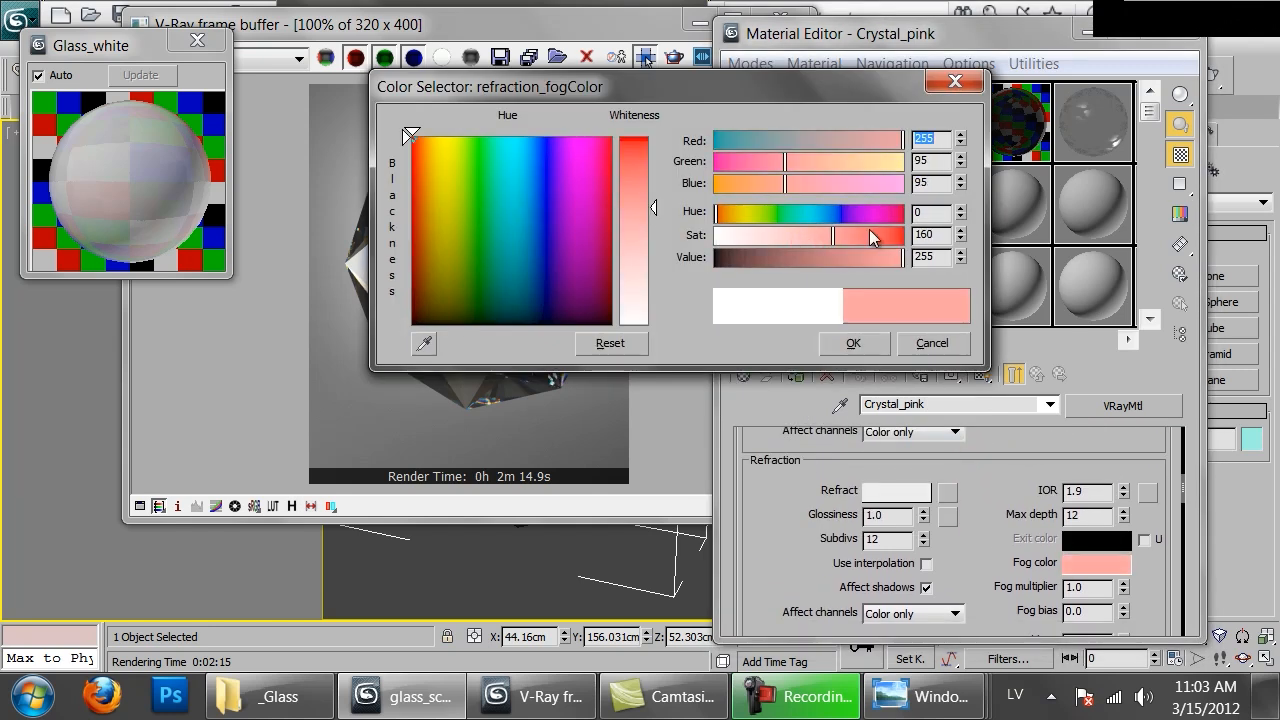
click(897, 213)
click(859, 343)
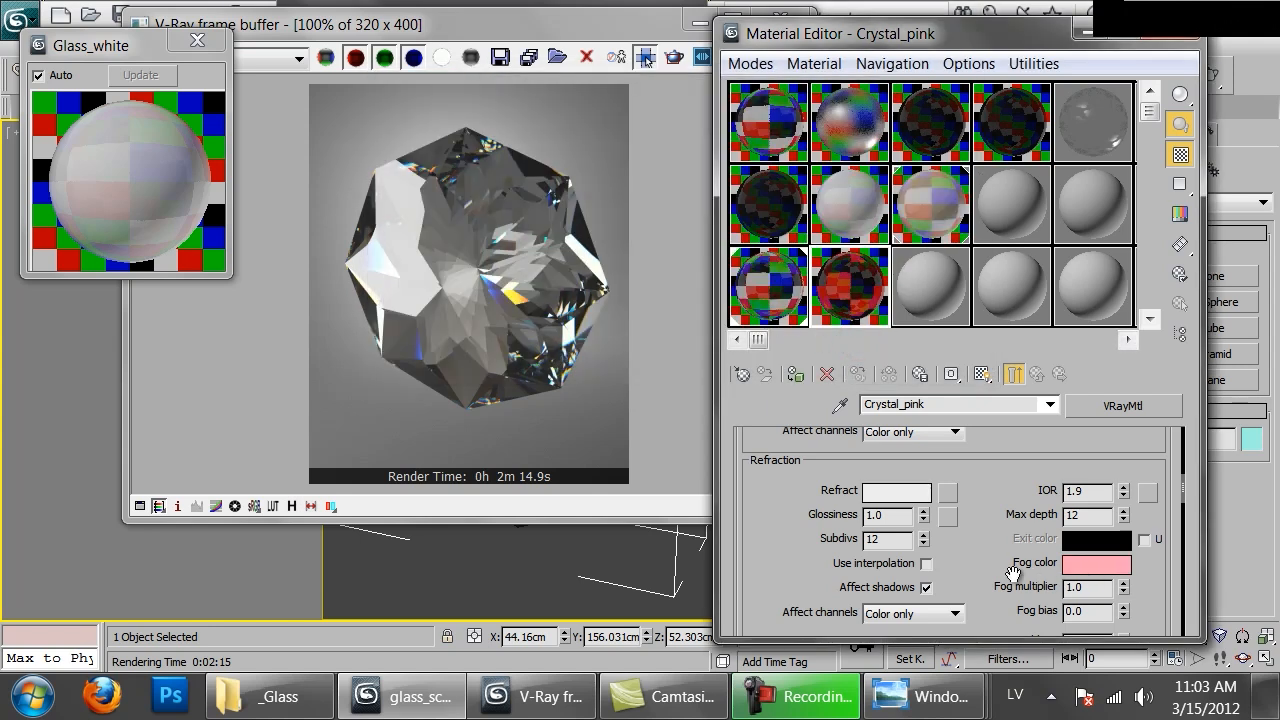
scroll(990, 490, up, 1)
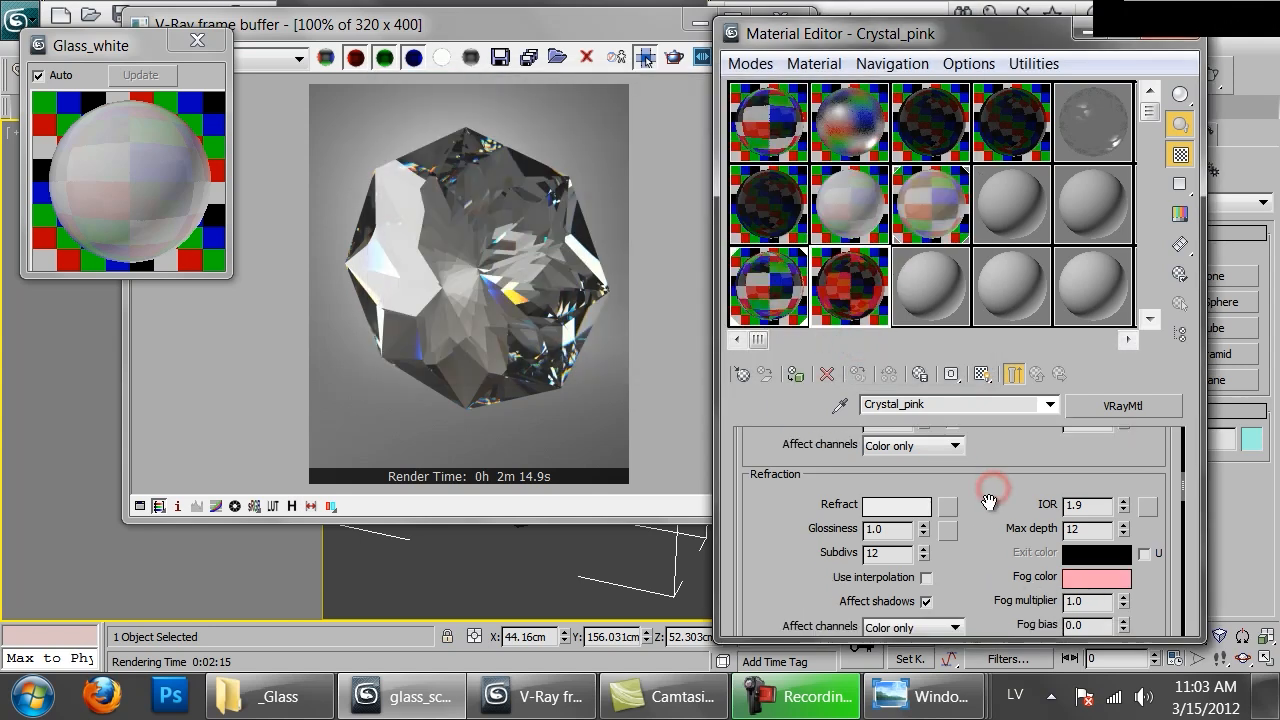
click(1117, 585)
click(889, 258)
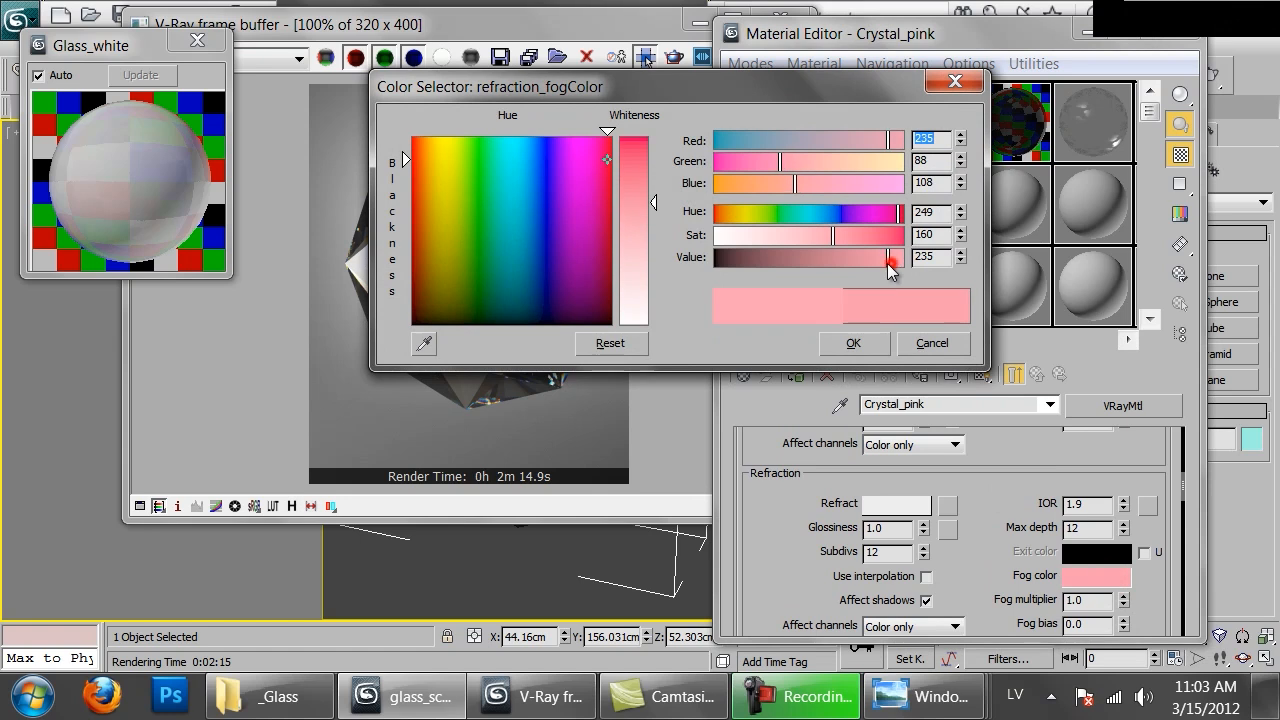
click(853, 343)
Set the dispersion Abbe value of the Crystal_pink material to 50.
scroll(988, 525, up, 5)
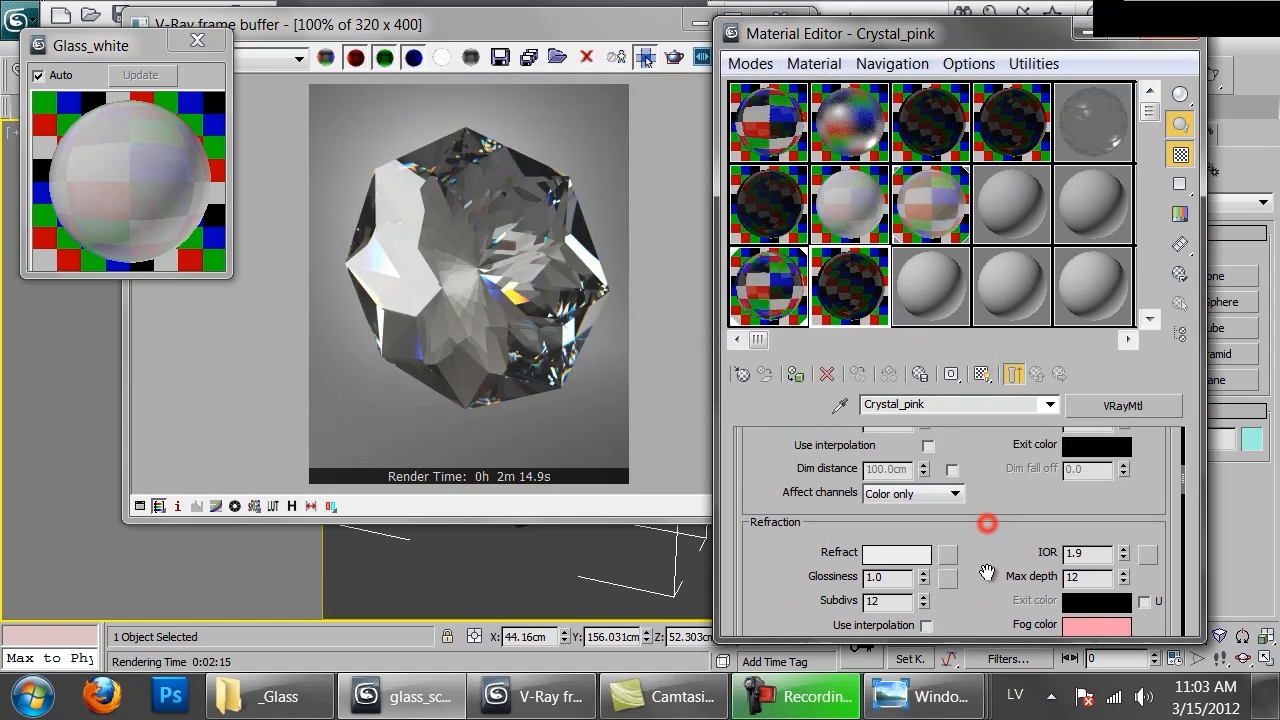
scroll(982, 545, up, 6)
scroll(997, 540, down, 13)
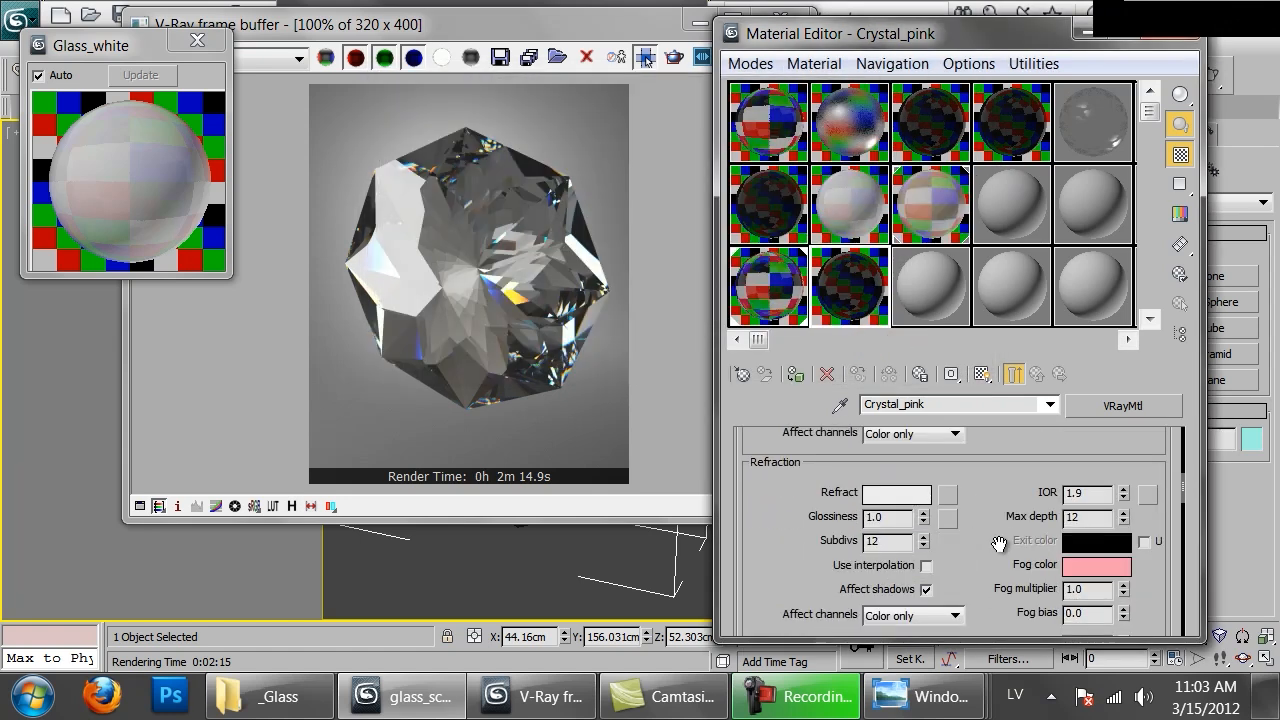
scroll(1065, 567, down, 1)
double_click(1085, 612)
text(50)
key(Return)
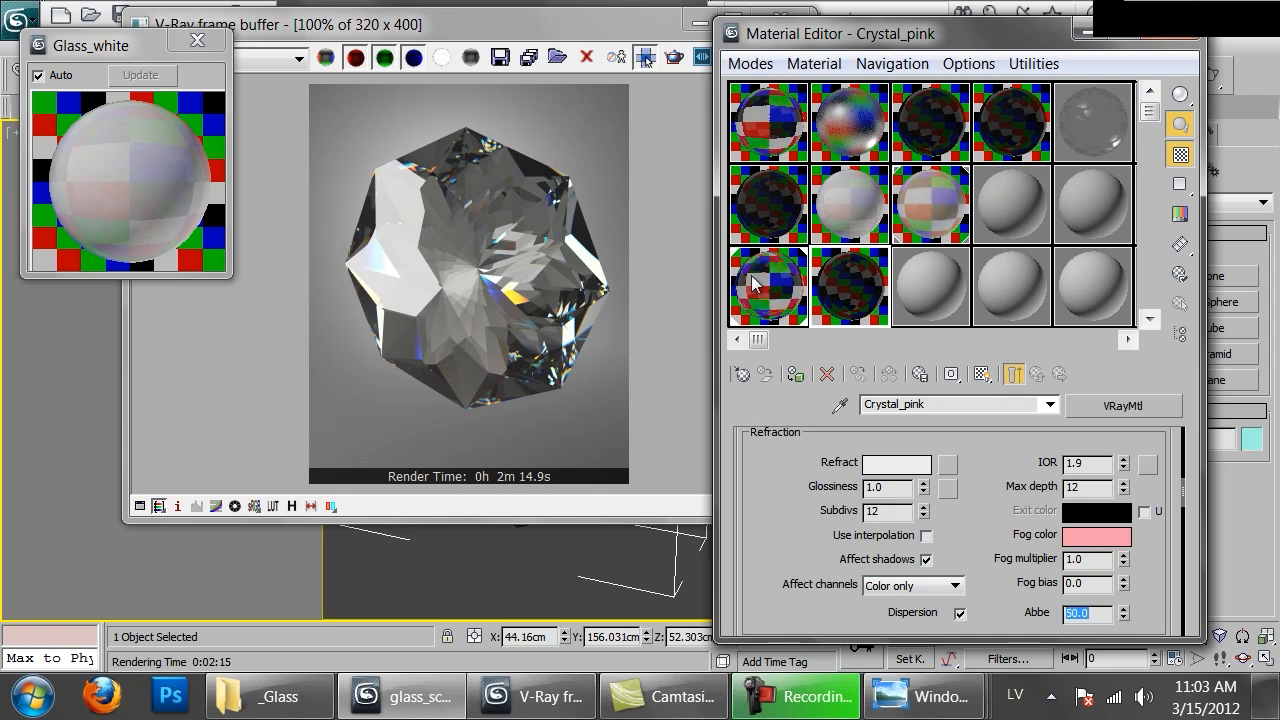
Assign the Crystal_pink material to the faceted object, and start and cancel a short test render.
click(557, 205)
drag(645, 28, 512, 128)
click(793, 373)
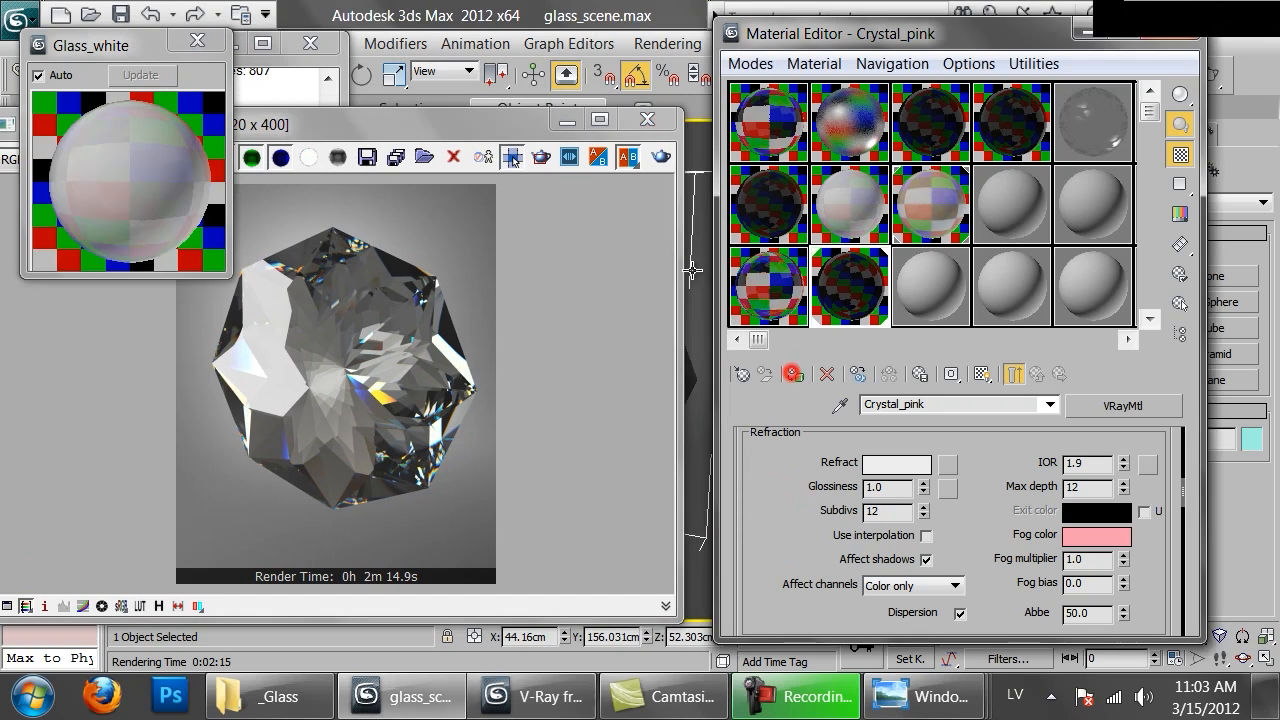
click(661, 159)
scroll(370, 343, down, 1)
scroll(367, 332, up, 1)
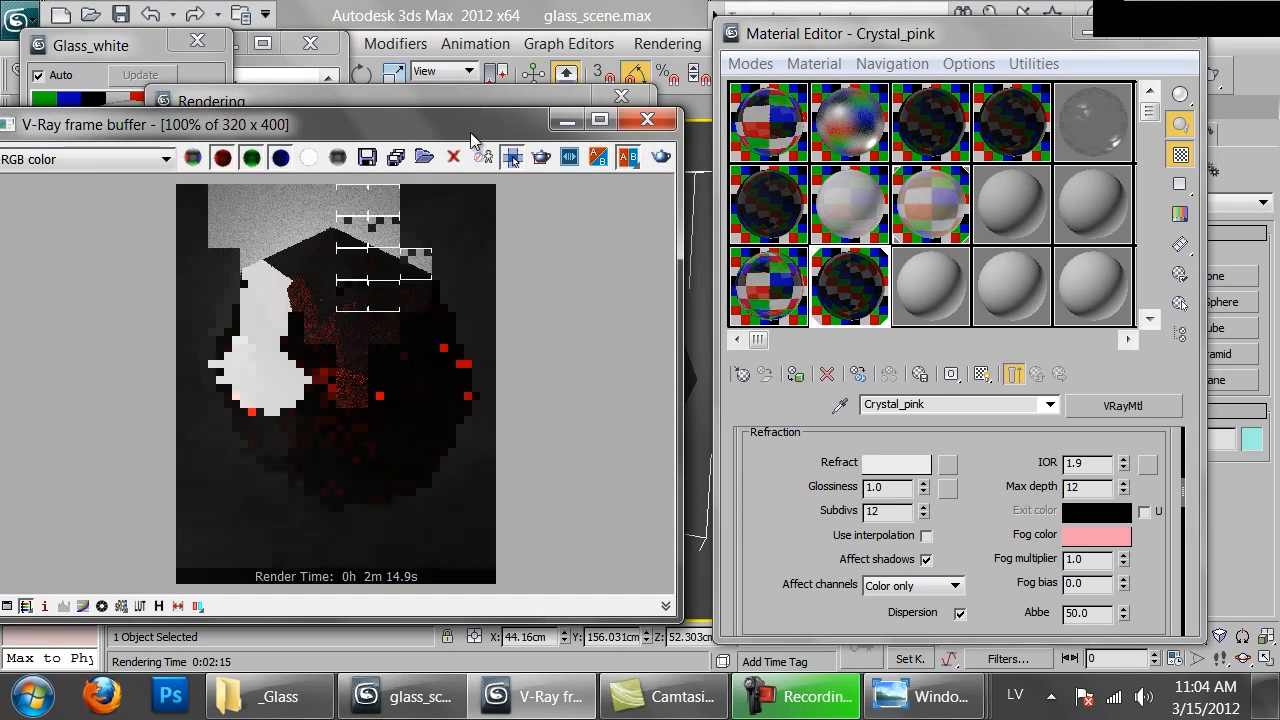
click(587, 138)
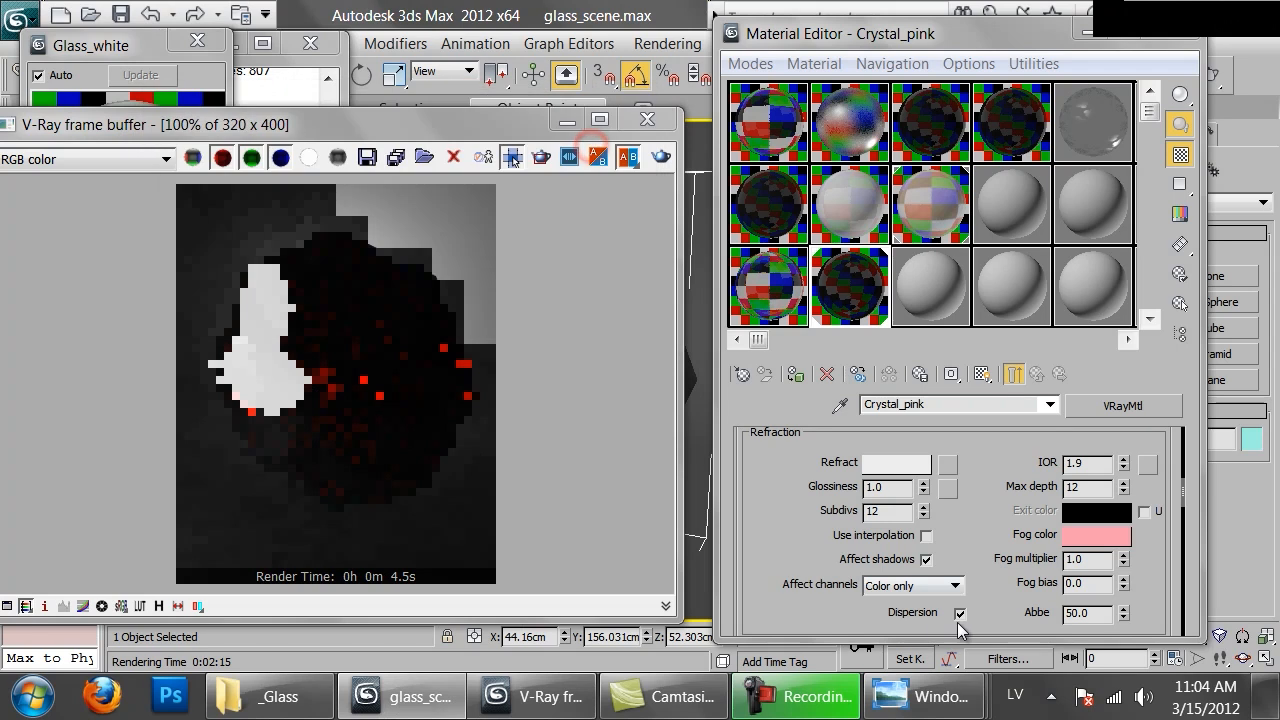
Try a fog multiplier of 0.2 on Crystal_pink with a short test render and cancel it.
drag(1101, 557, 838, 541)
text(.2)
key(Return)
click(535, 236)
click(661, 157)
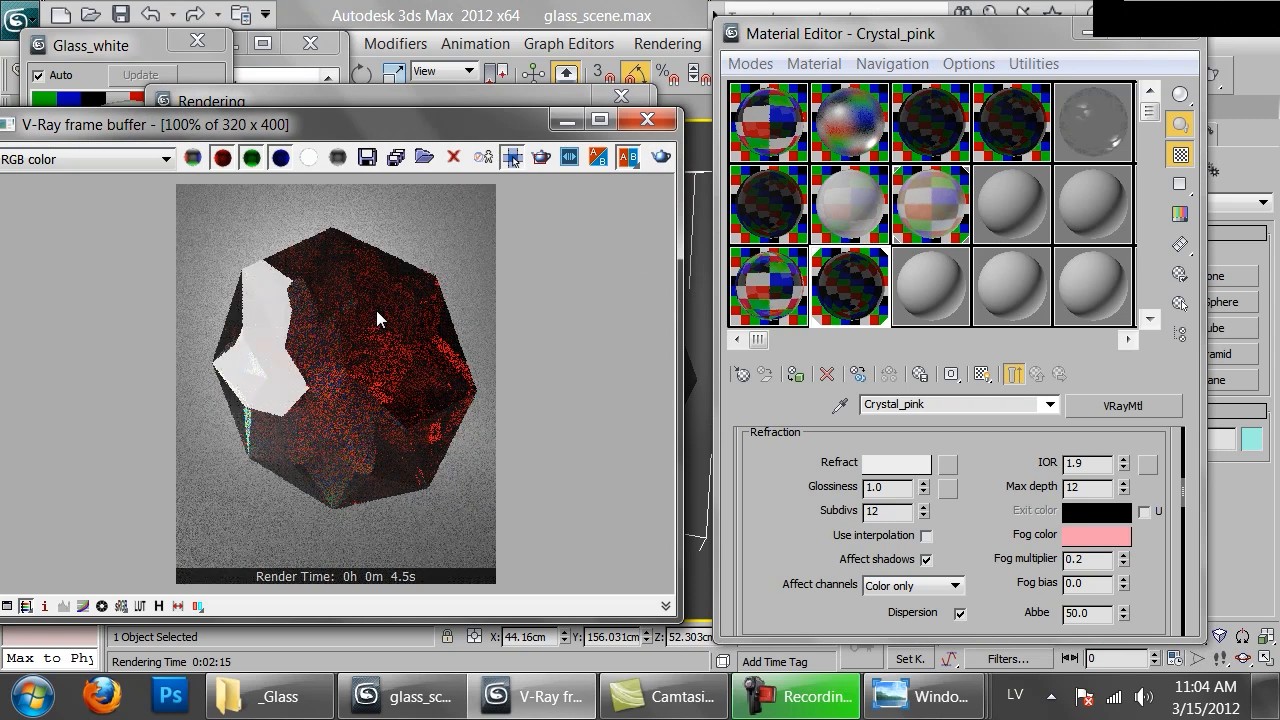
click(490, 98)
click(589, 135)
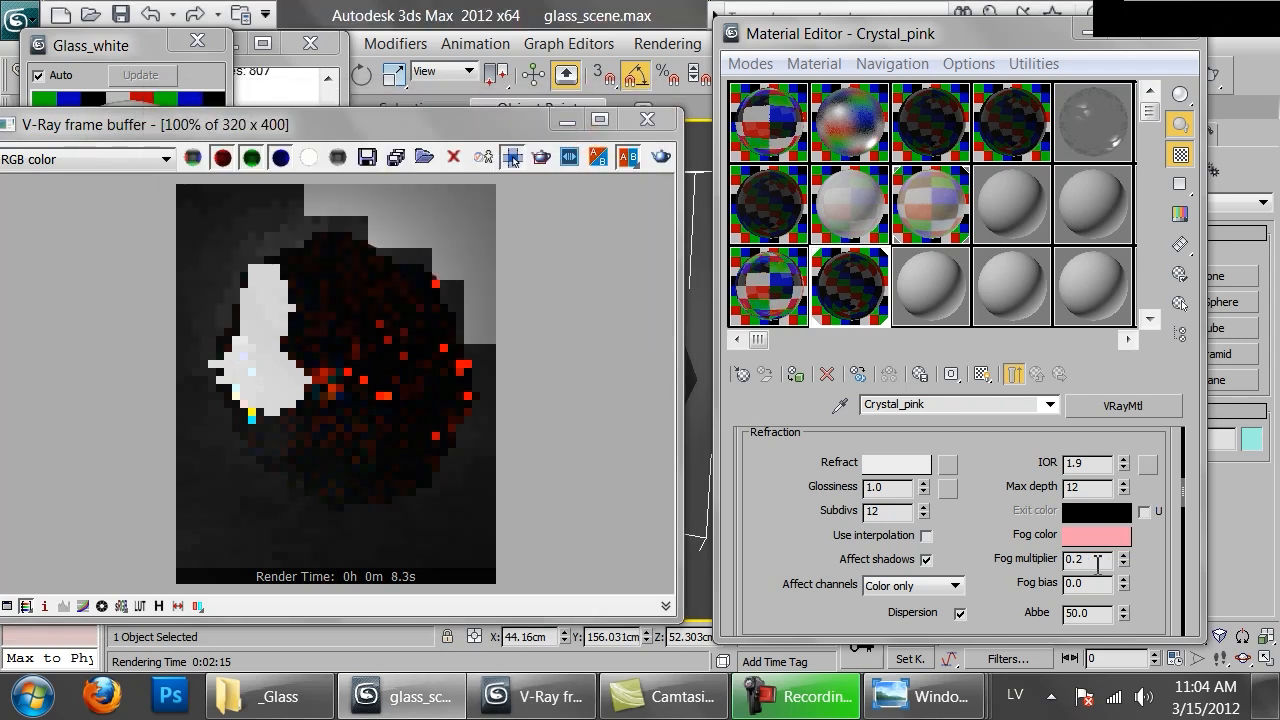
Try a fog multiplier of 0.02 on Crystal_pink with a short test render and cancel it.
double_click(1088, 559)
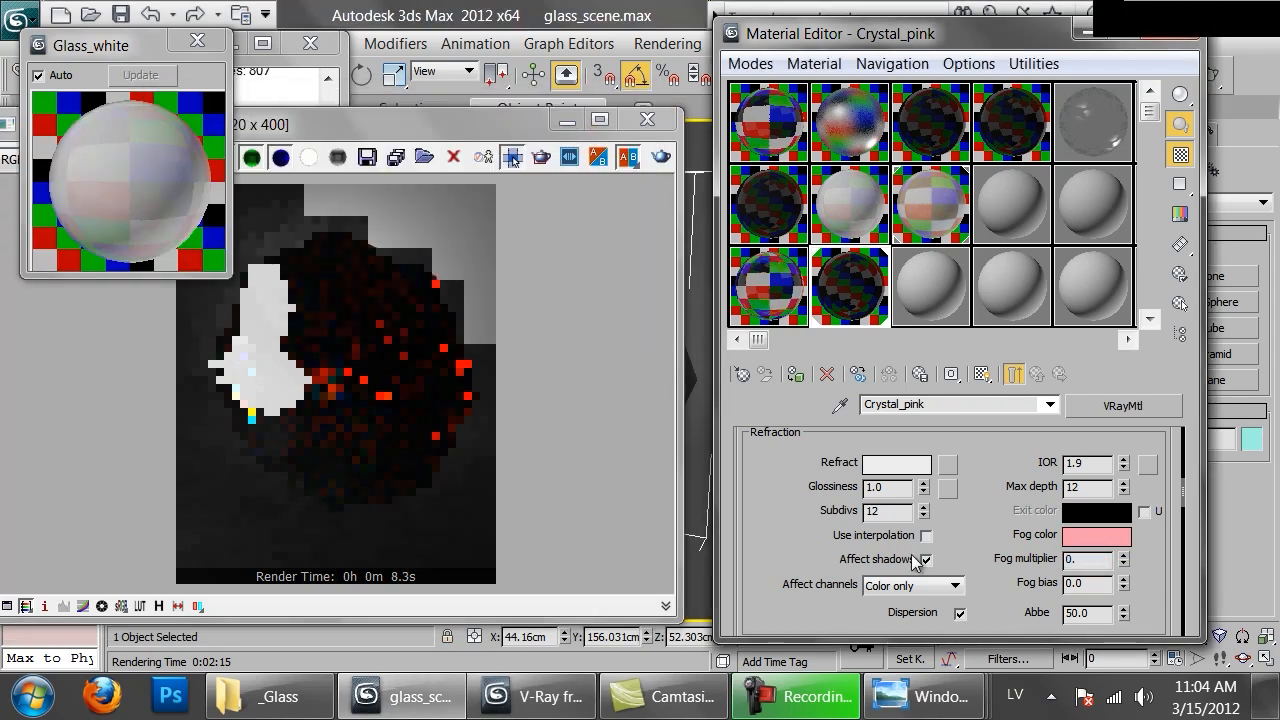
text(0.02)
key(Return)
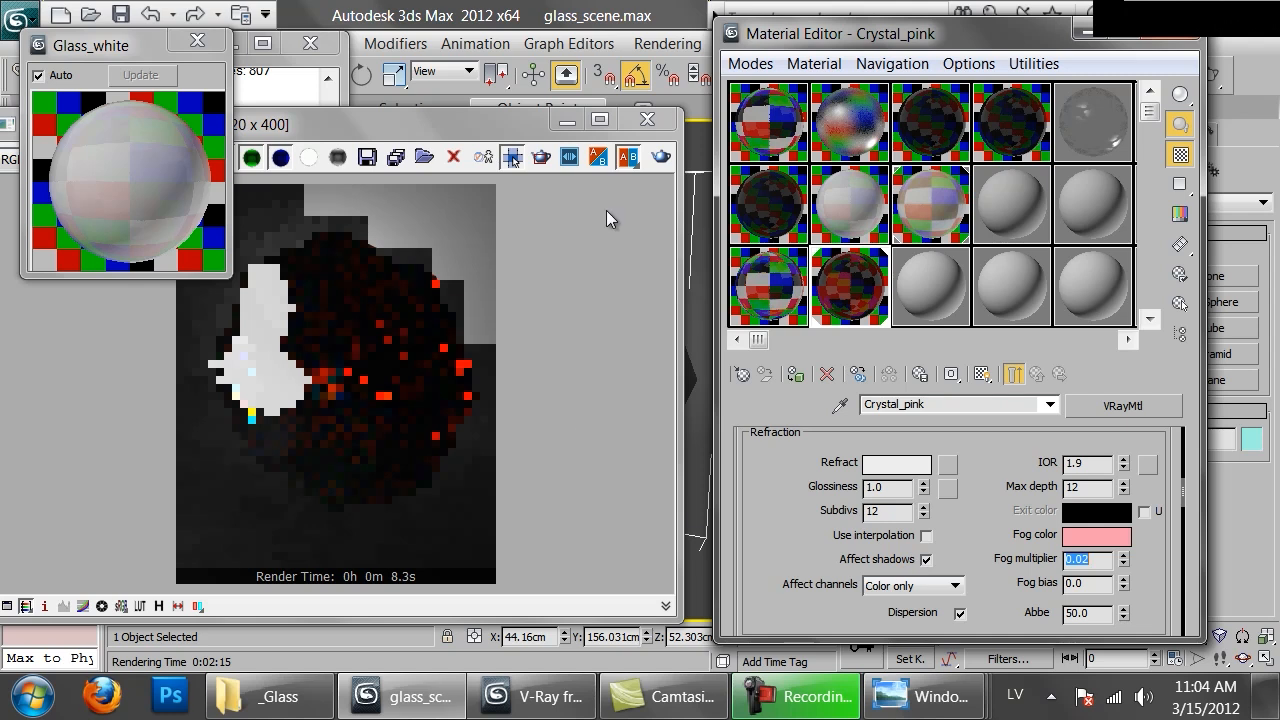
click(661, 156)
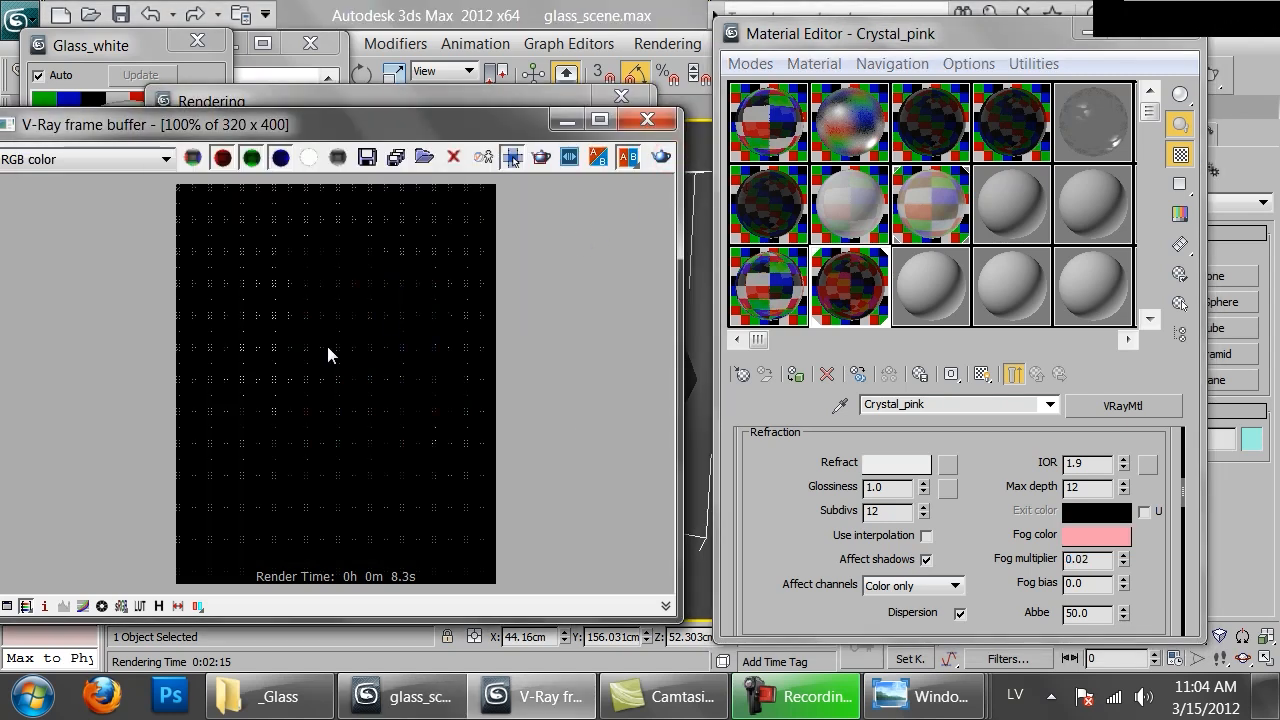
scroll(362, 355, up, 2)
scroll(380, 330, down, 4)
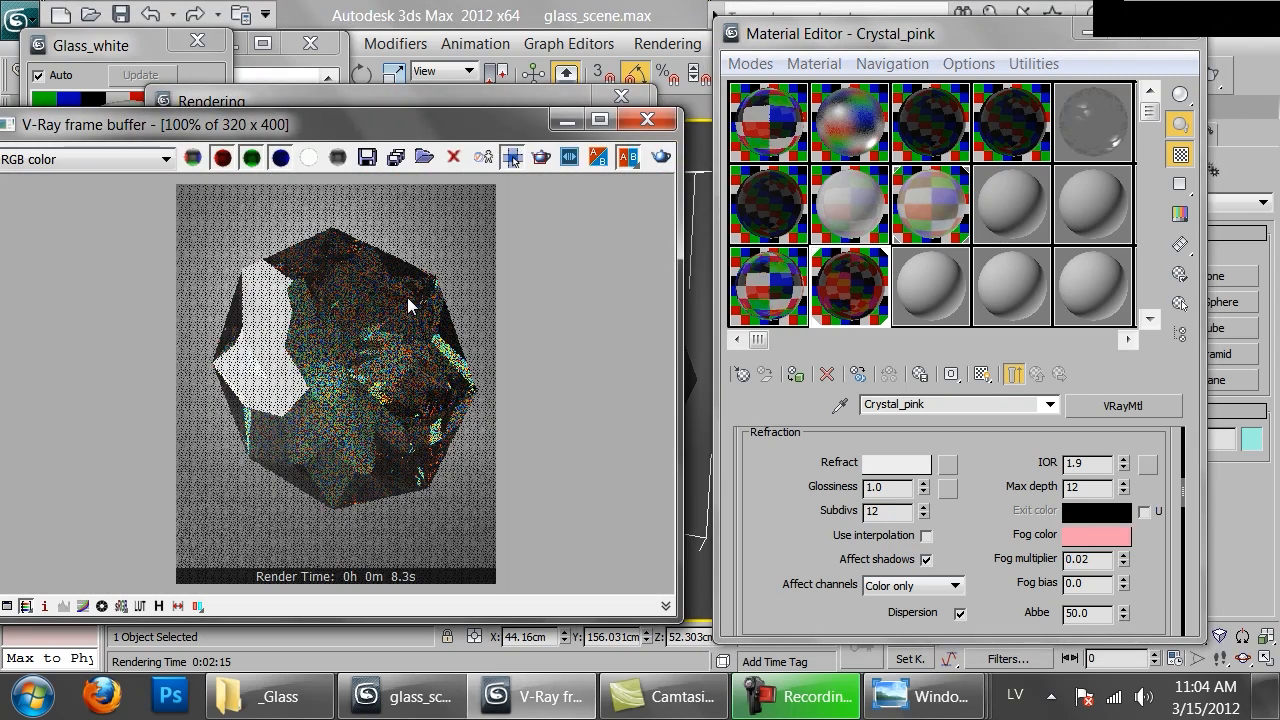
scroll(408, 305, up, 2)
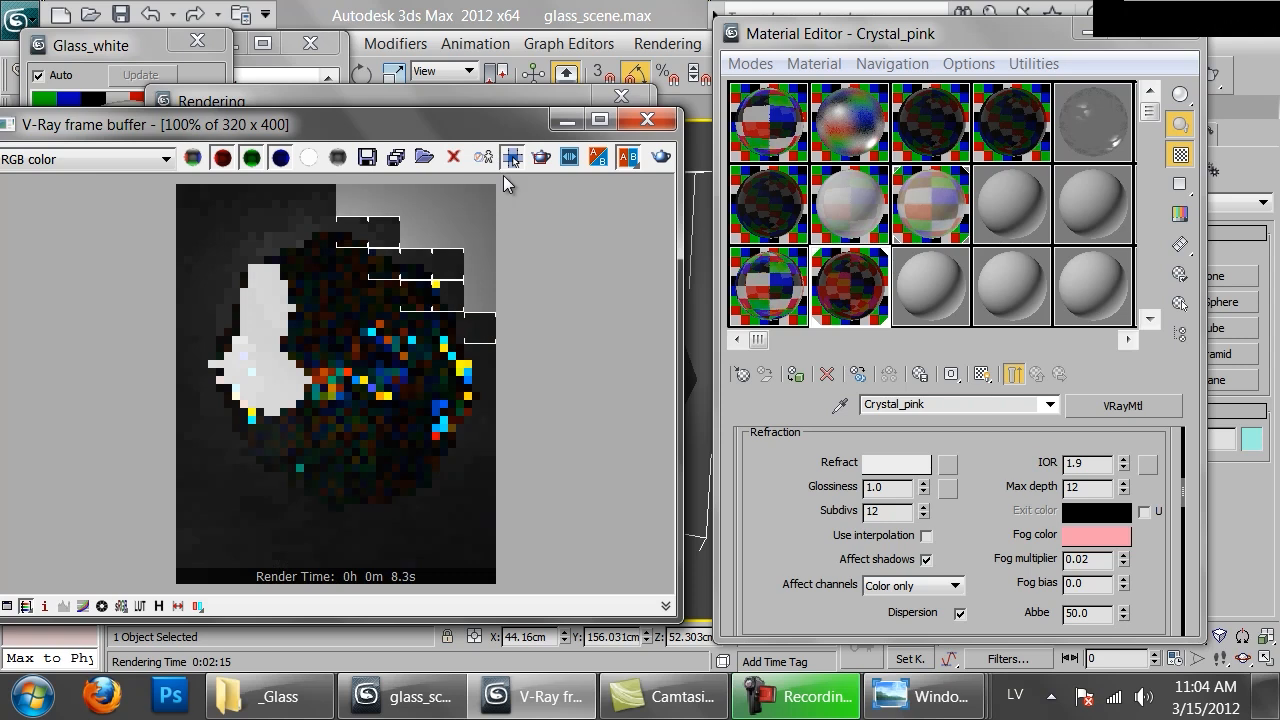
click(471, 94)
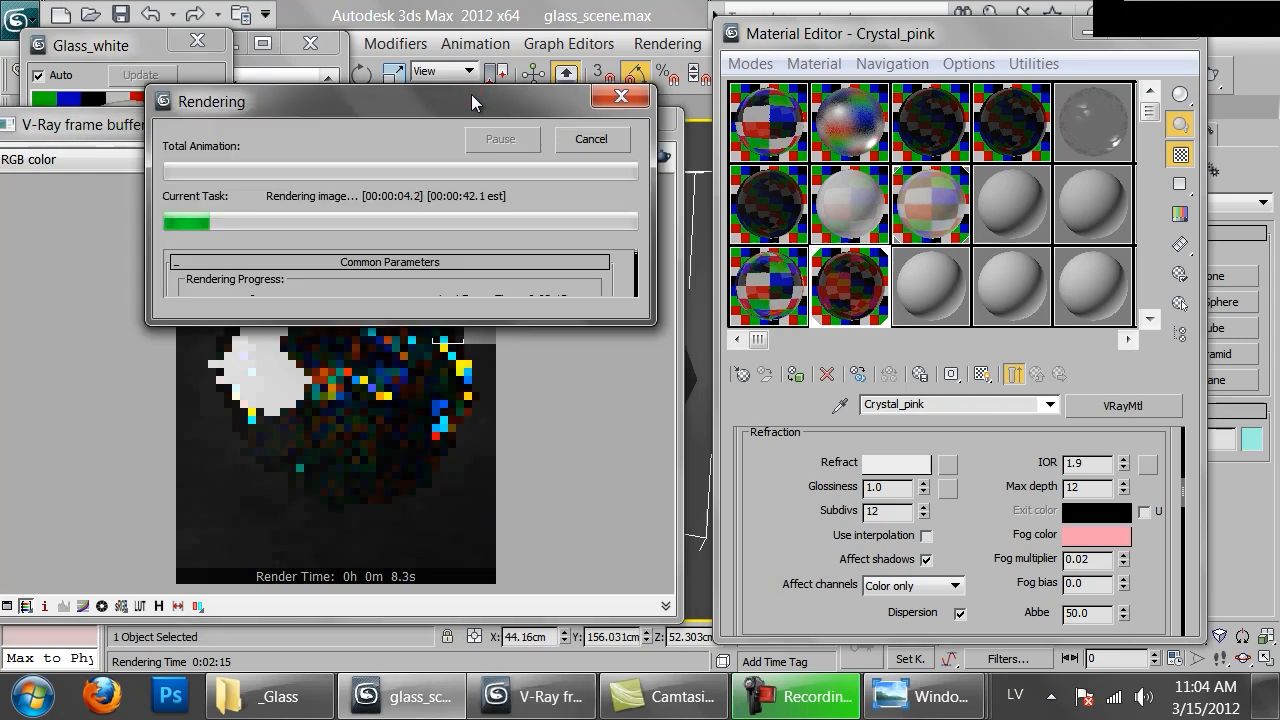
click(591, 140)
Try a fog multiplier of 0.05 on Crystal_pink with a short test render and cancel it.
drag(1098, 560, 1085, 560)
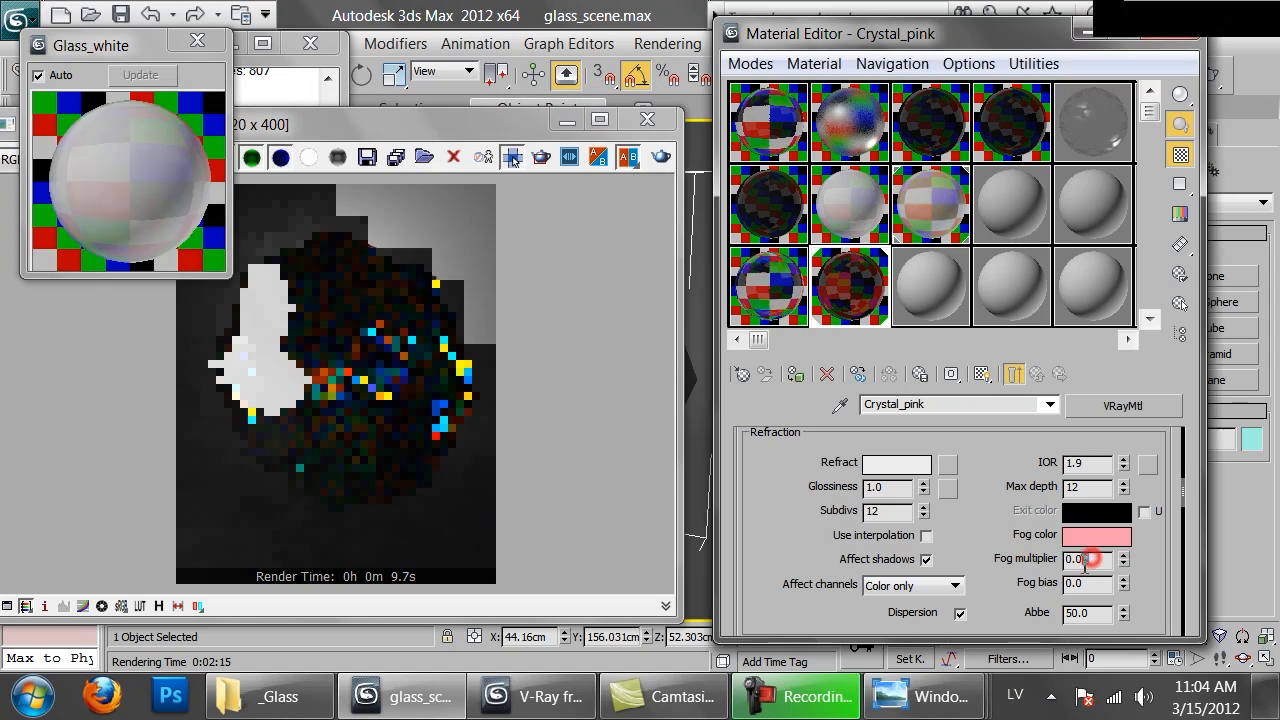
text(5)
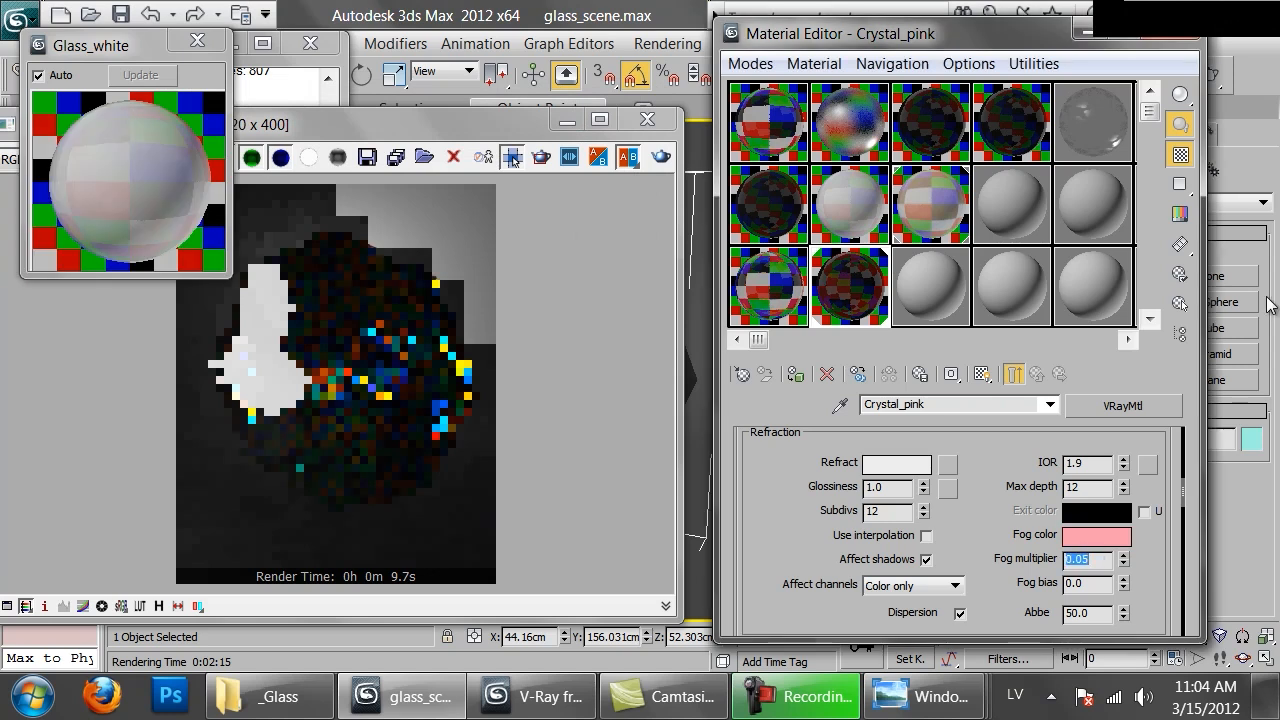
click(661, 158)
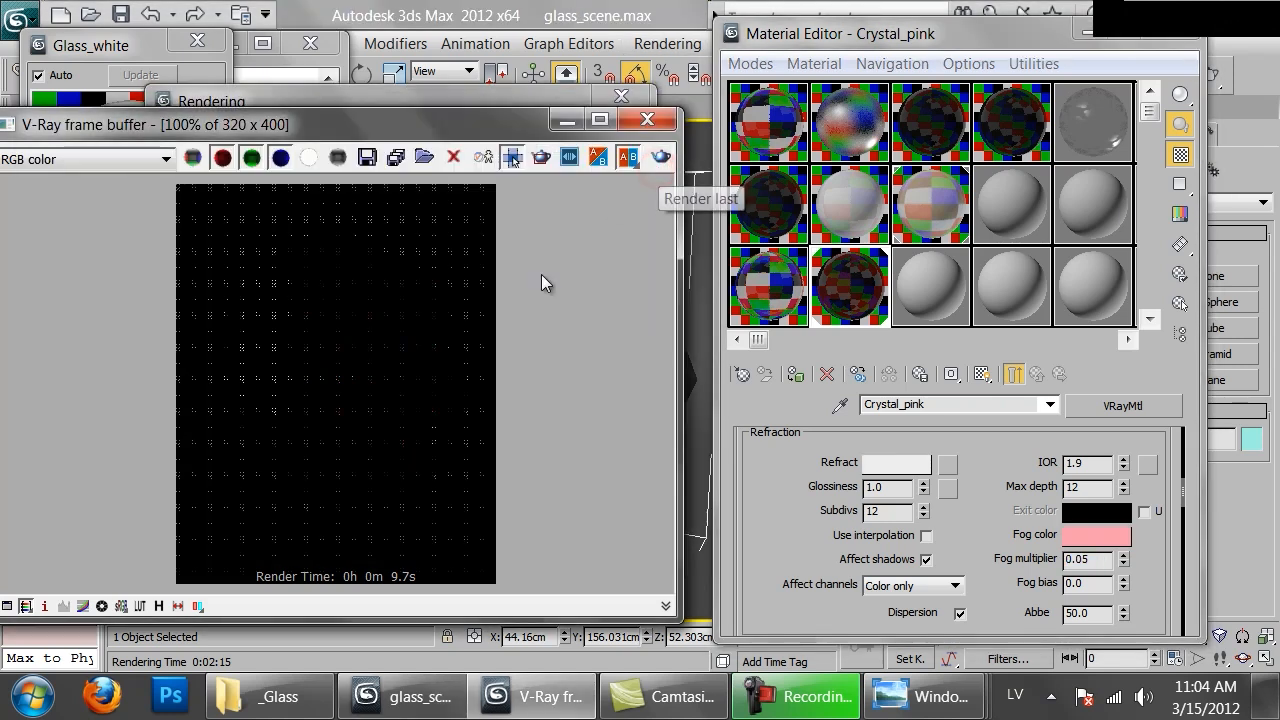
click(501, 101)
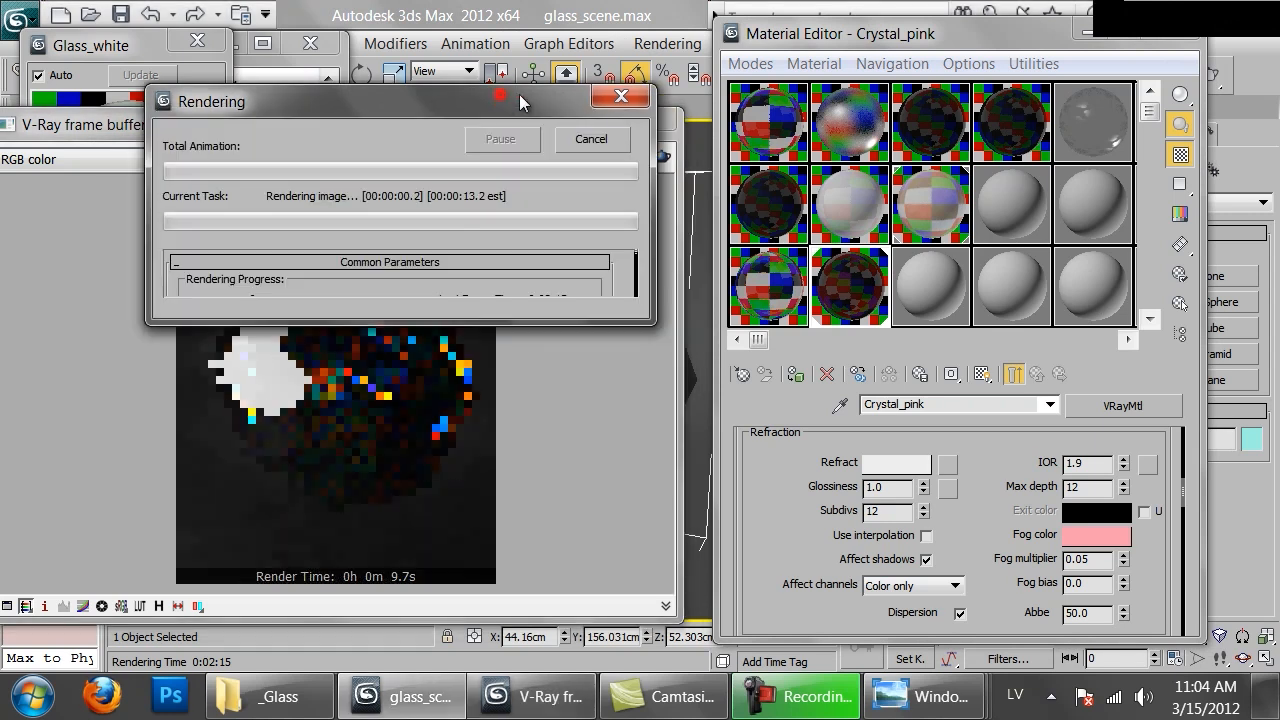
click(603, 138)
Check the fog color without changing it and set the Crystal_pink fog multiplier to 0.04.
click(1066, 540)
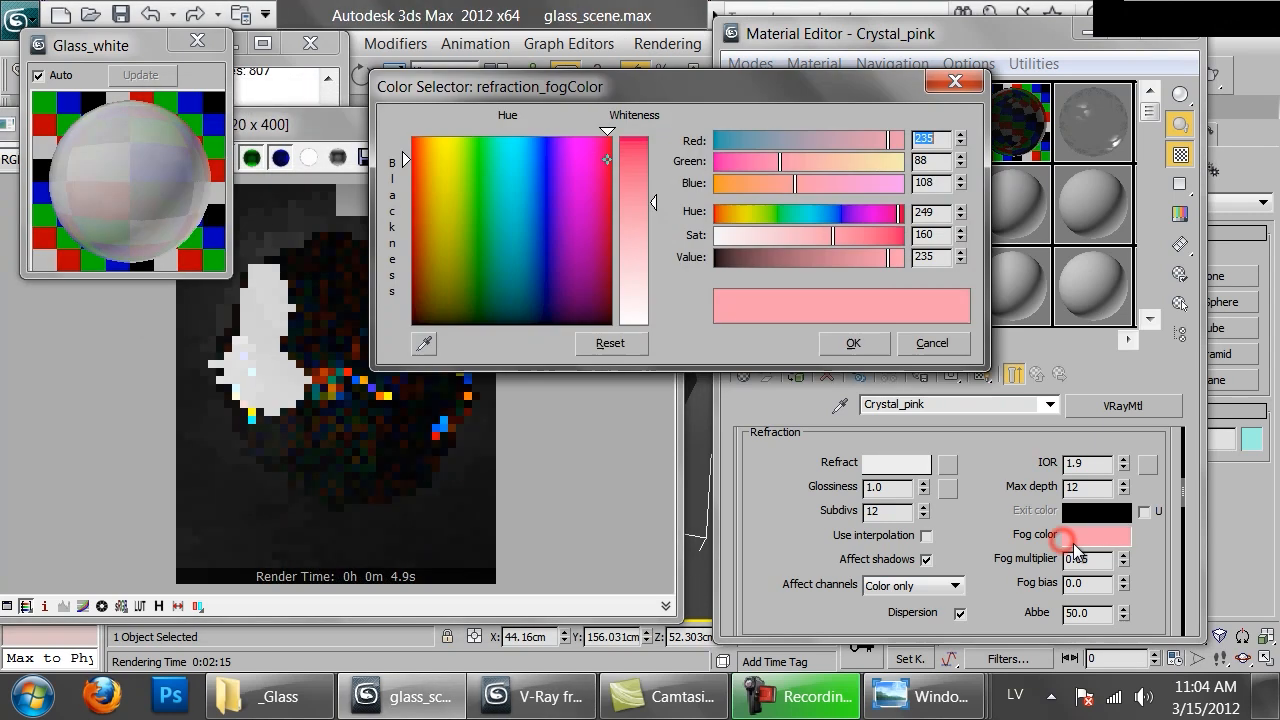
click(934, 347)
drag(1088, 560, 1157, 527)
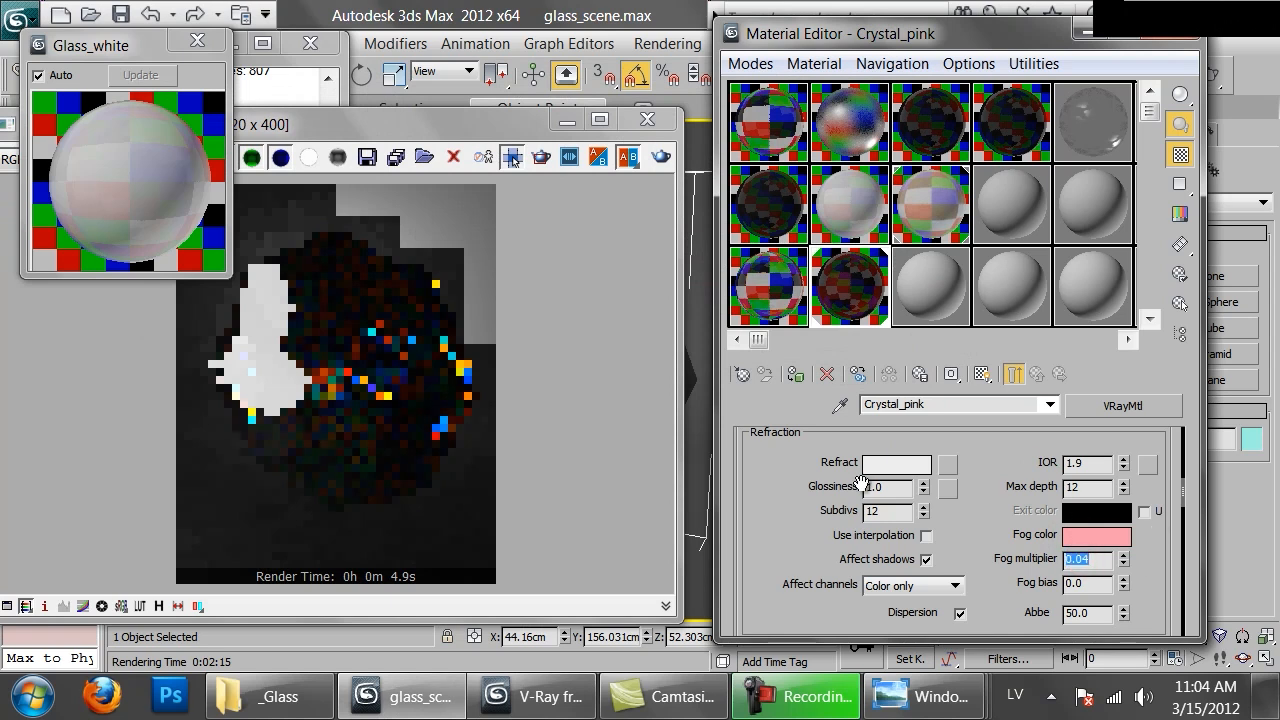
Brighten the Crystal_pink refraction color to a value of 240.
drag(987, 472, 988, 566)
click(906, 562)
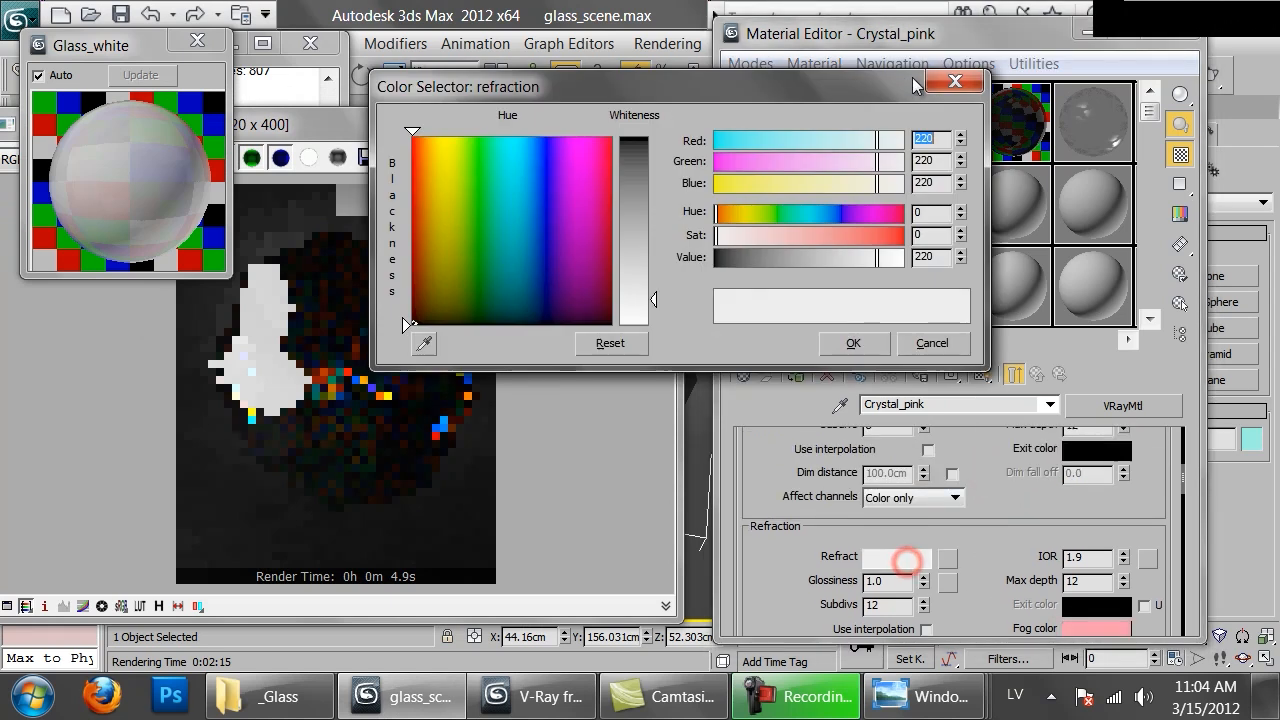
double_click(930, 257)
text(240)
key(Return)
click(852, 343)
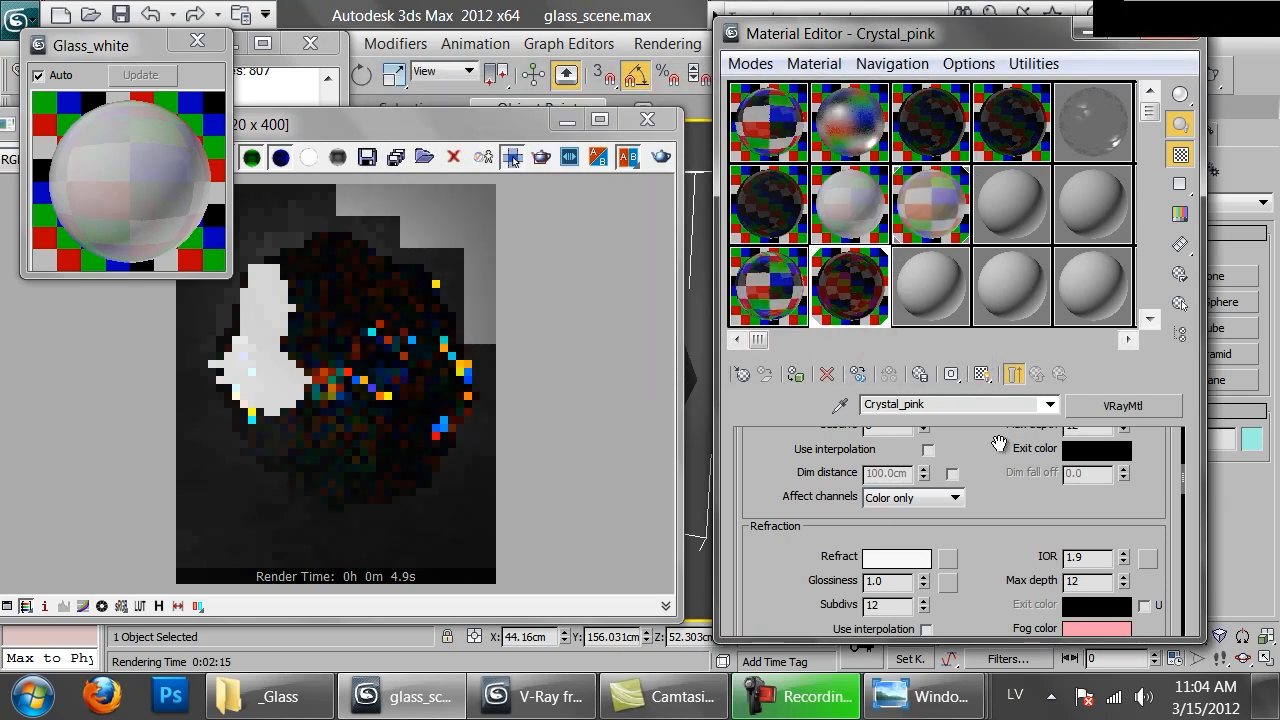
Check the pink pendant reference photo and tint the Crystal_pink diffuse color a very dark red.
scroll(1019, 440, up, 10)
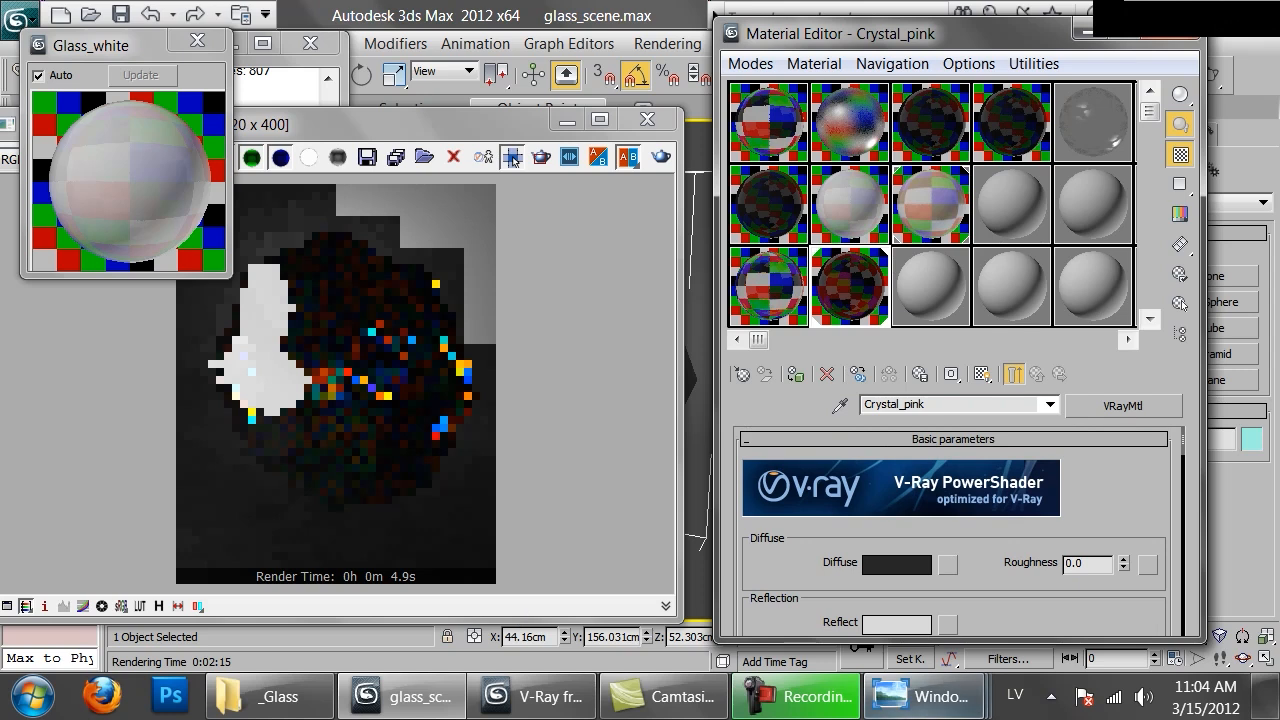
mouse_move(920, 696)
click(1173, 592)
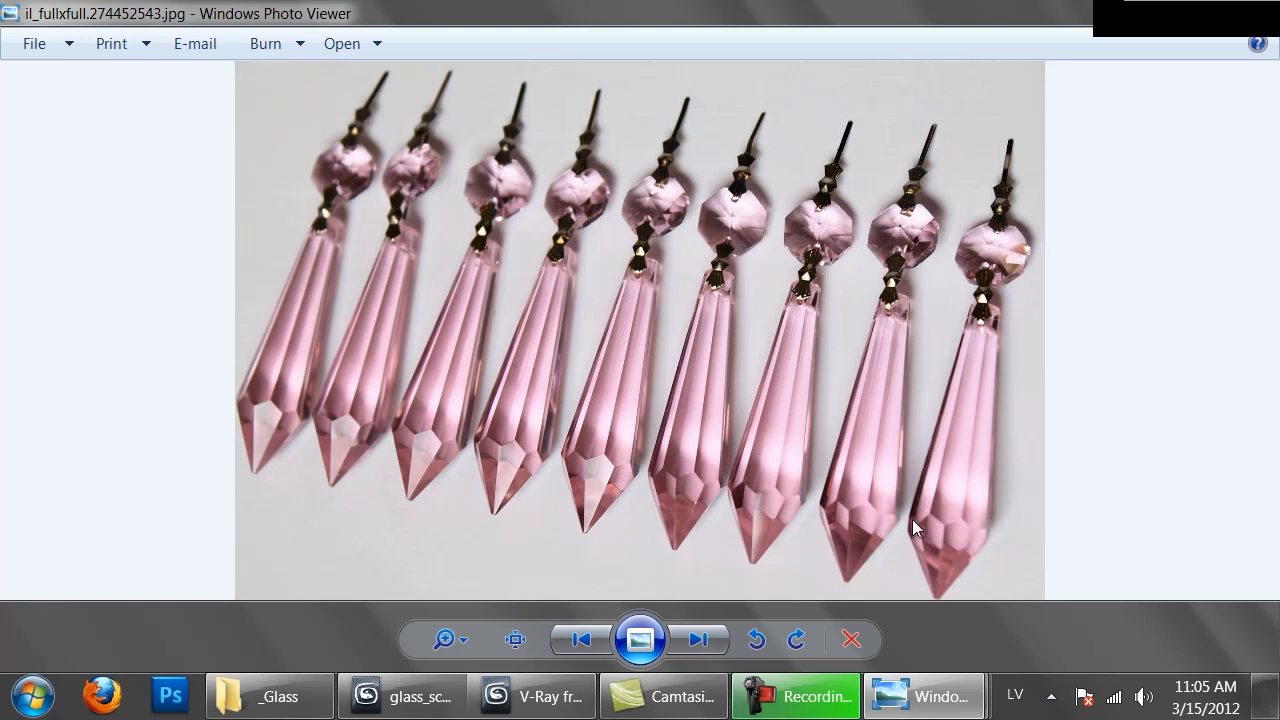
click(405, 696)
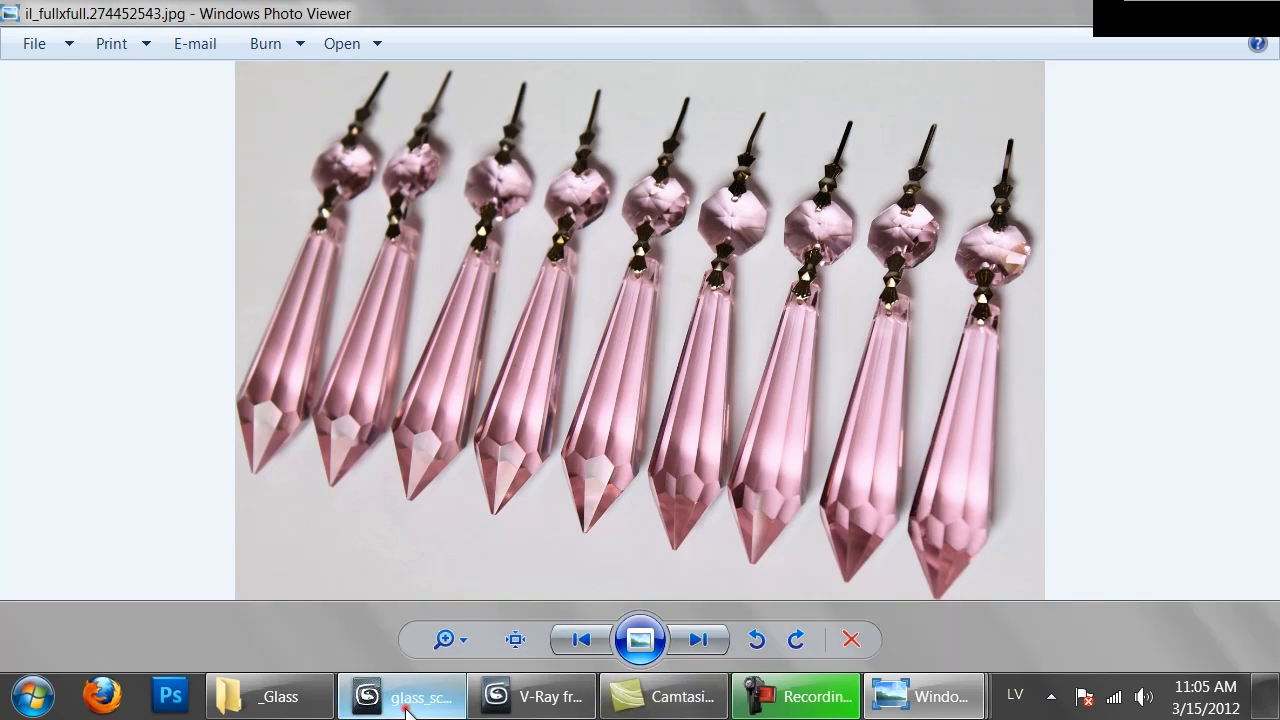
click(890, 566)
drag(832, 231, 843, 240)
click(853, 343)
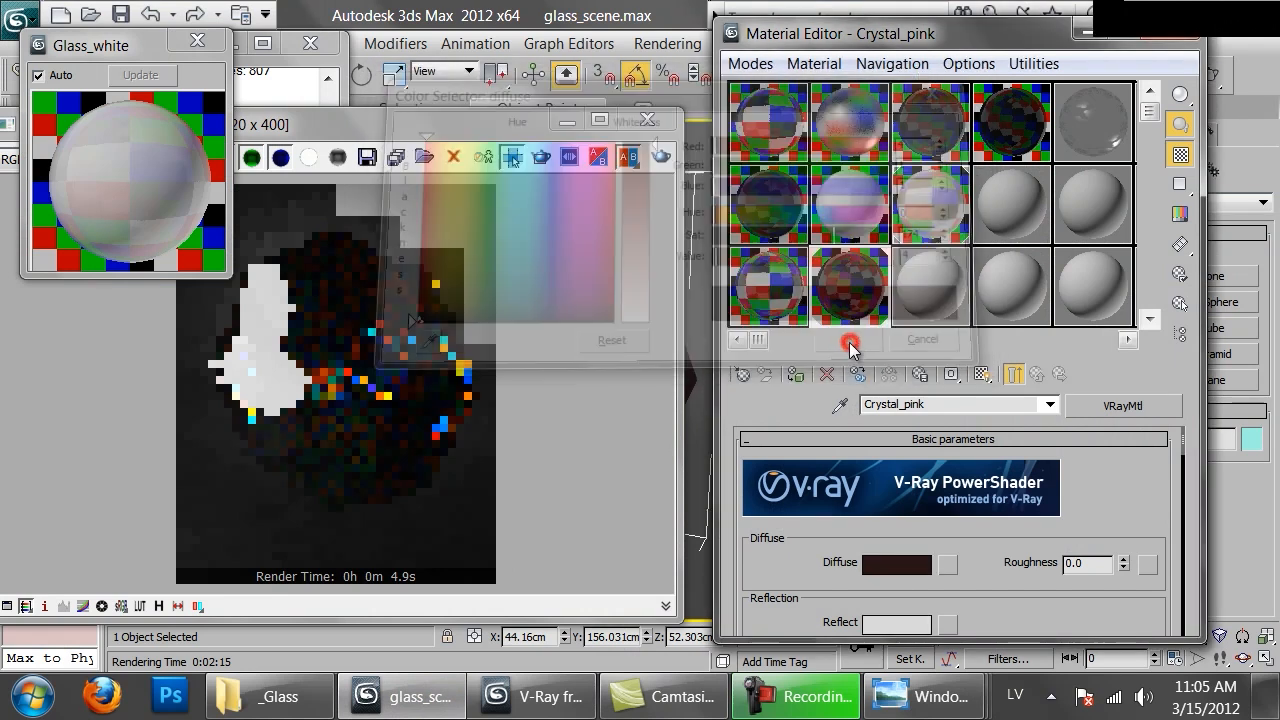
Render the faceted crystal with the current Crystal_pink material in the V-Ray frame buffer and inspect the result.
click(434, 316)
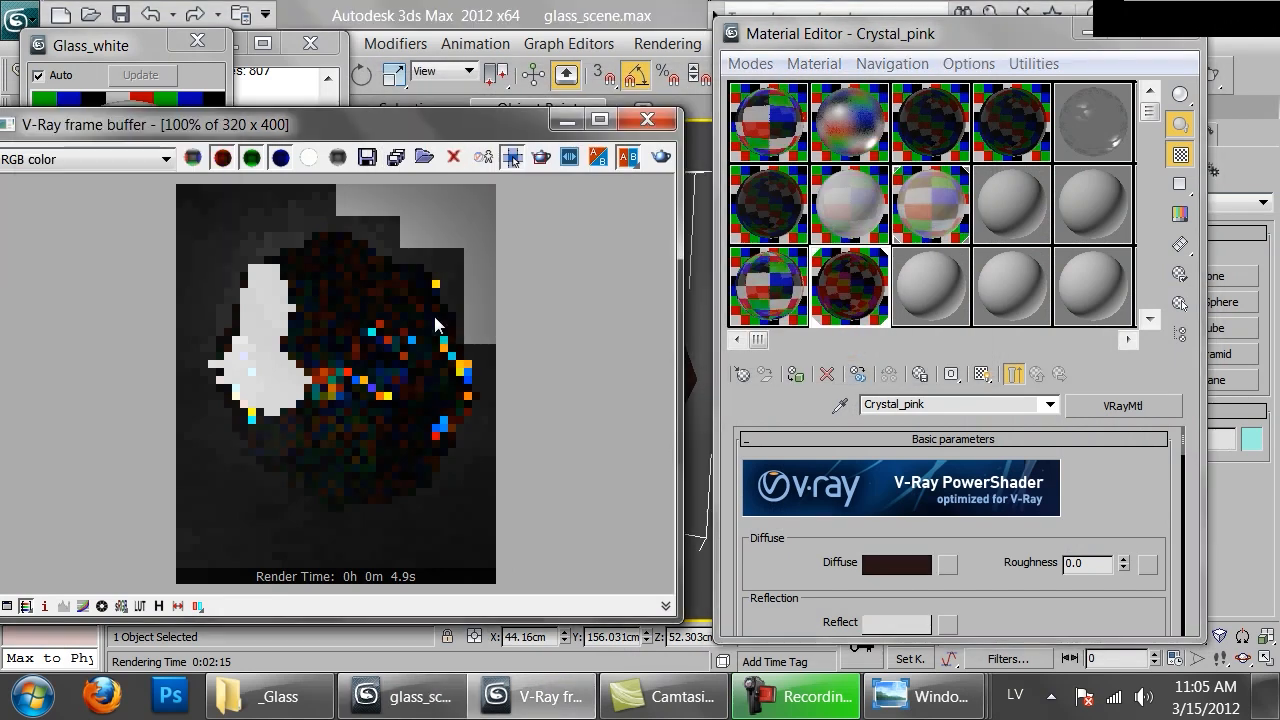
click(663, 157)
scroll(450, 317, down, 1)
scroll(366, 336, up, 1)
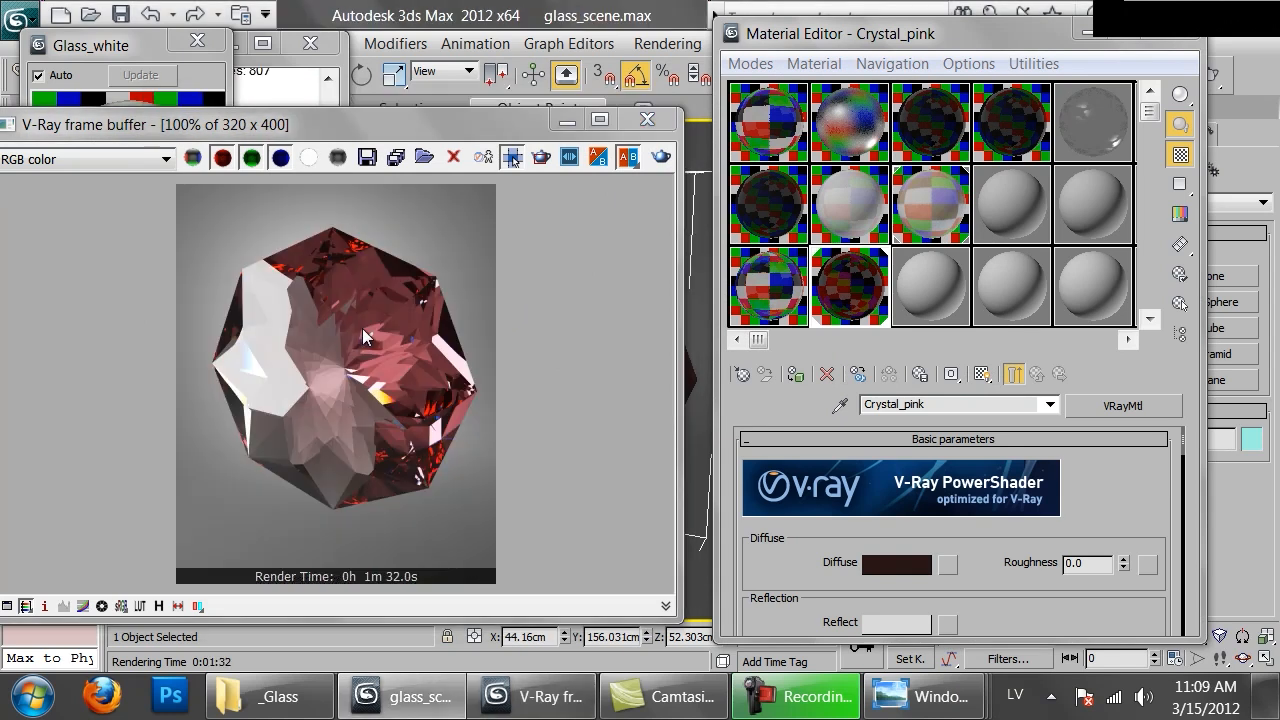
drag(478, 135, 507, 150)
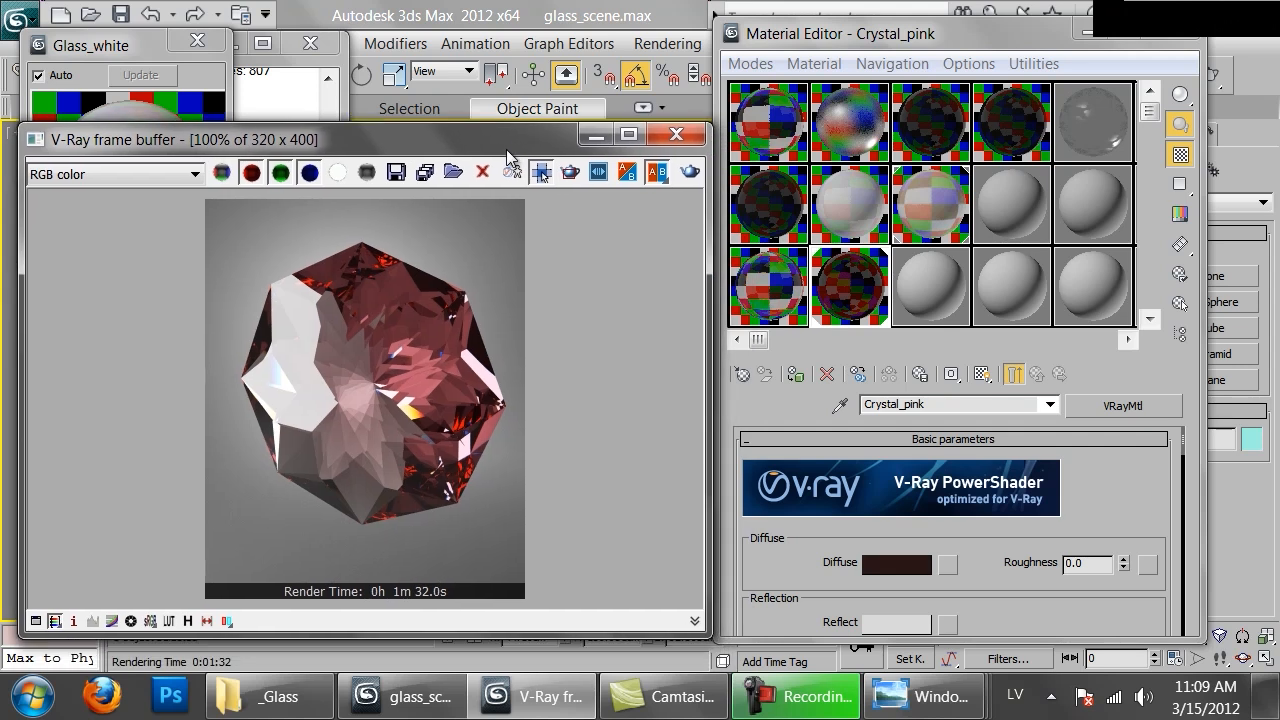
Review the Crystal_pink refraction, fog and dispersion settings against the render and close the frame buffer.
scroll(1009, 604, down, 5)
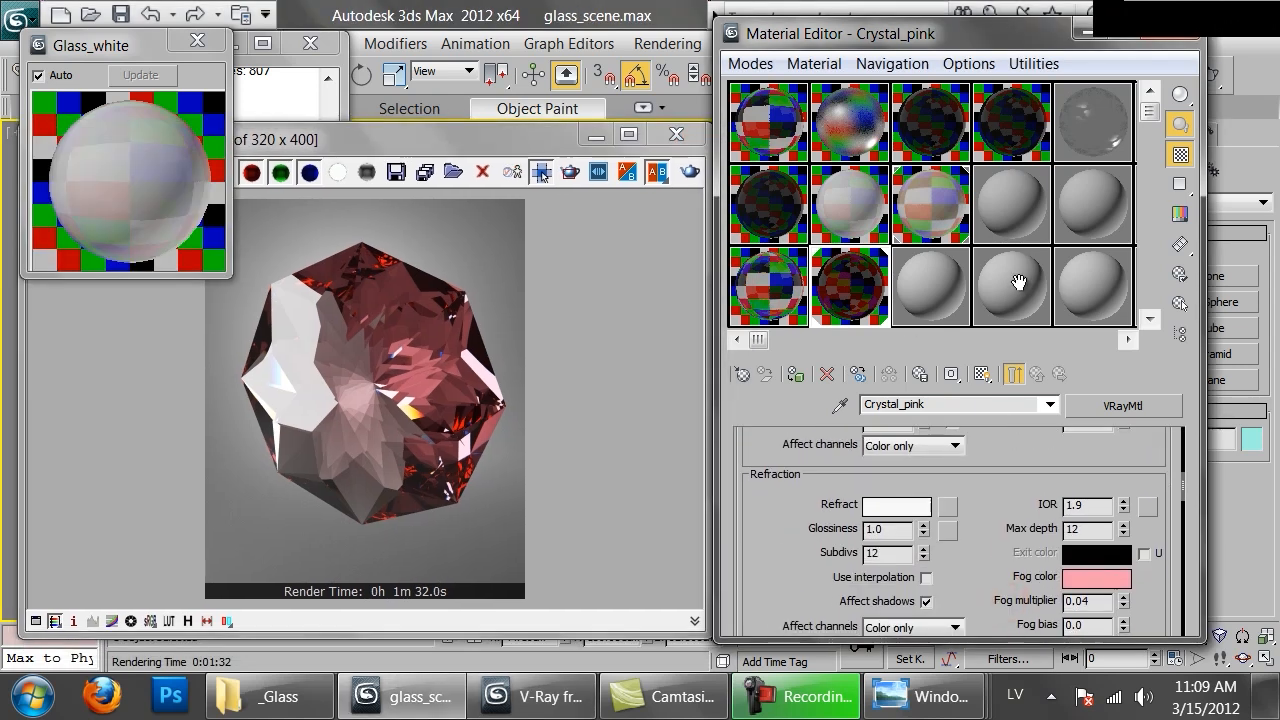
click(605, 416)
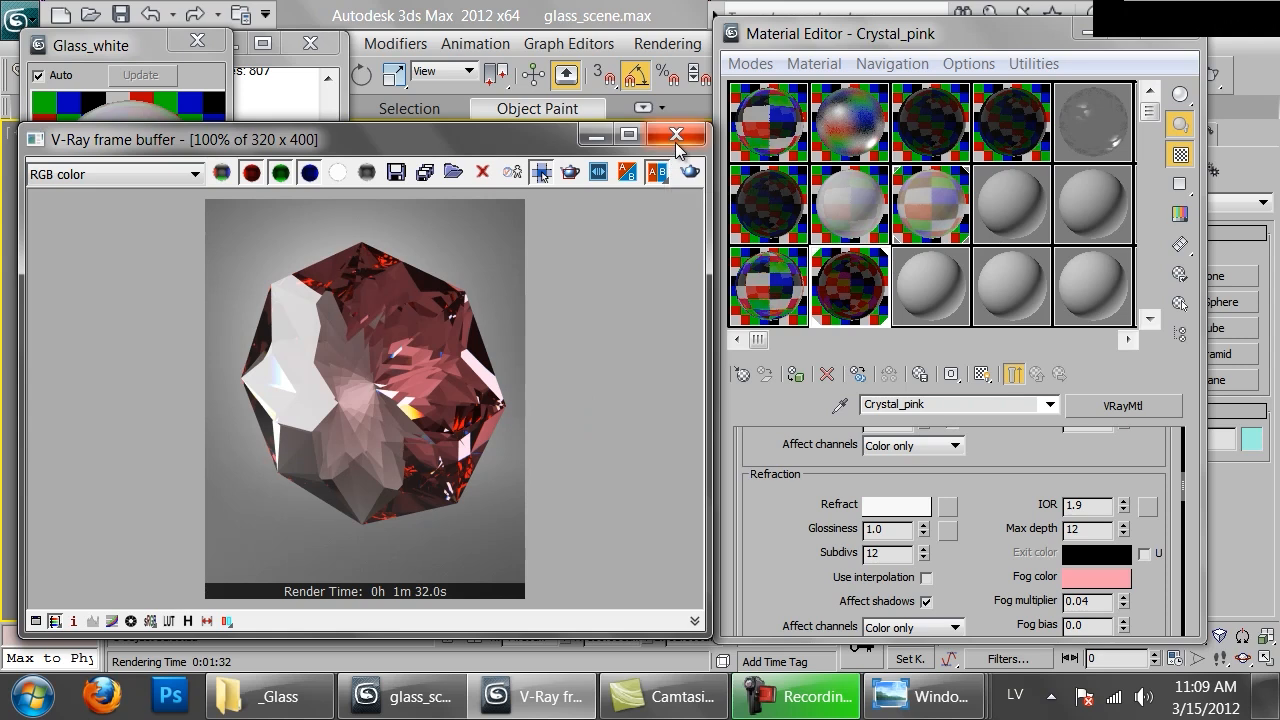
click(676, 134)
scroll(900, 495, down, 1)
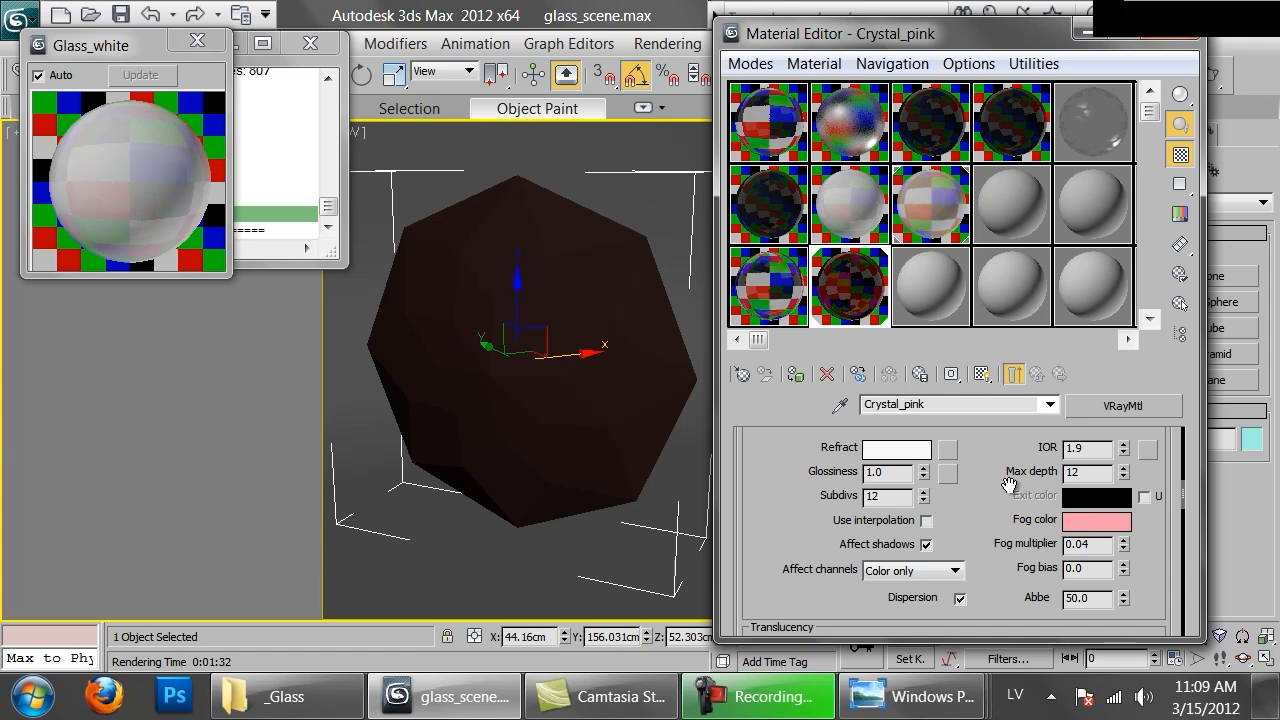
drag(1006, 458, 990, 571)
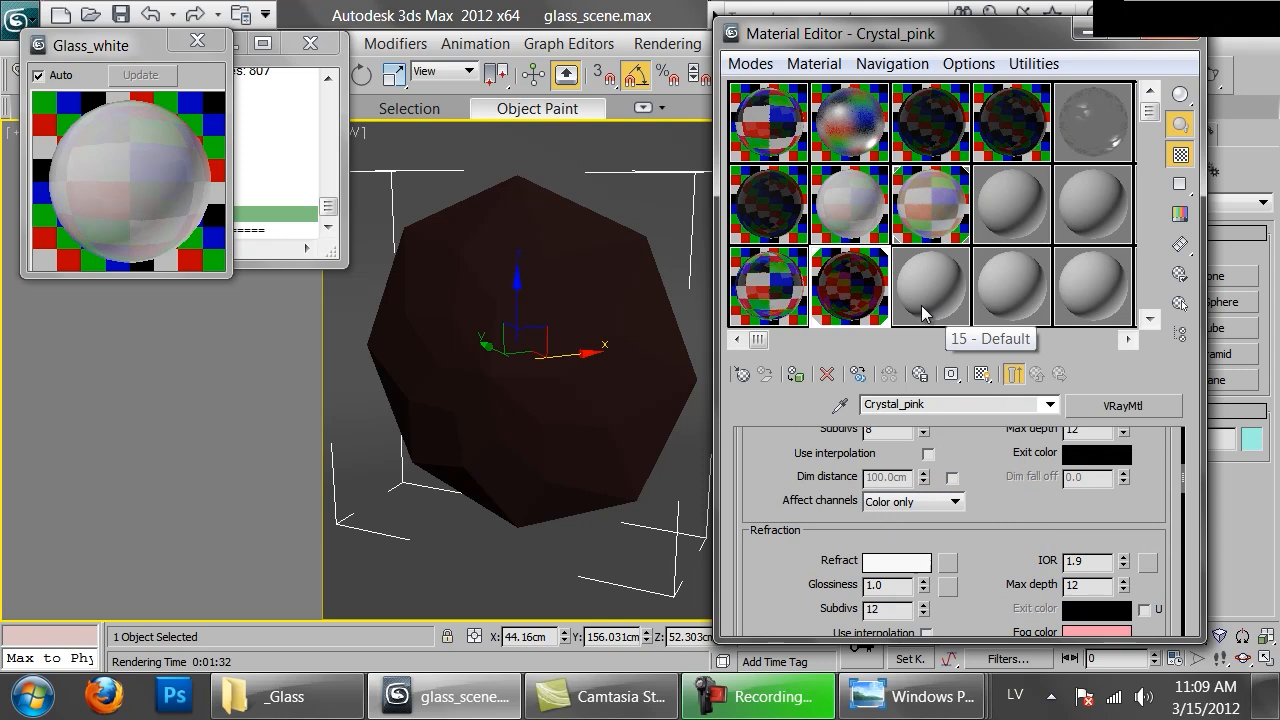
Place the bottle in front of the camera instead of the crystal, at about X 76.7 cm and Y 206.2 cm.
key(t)
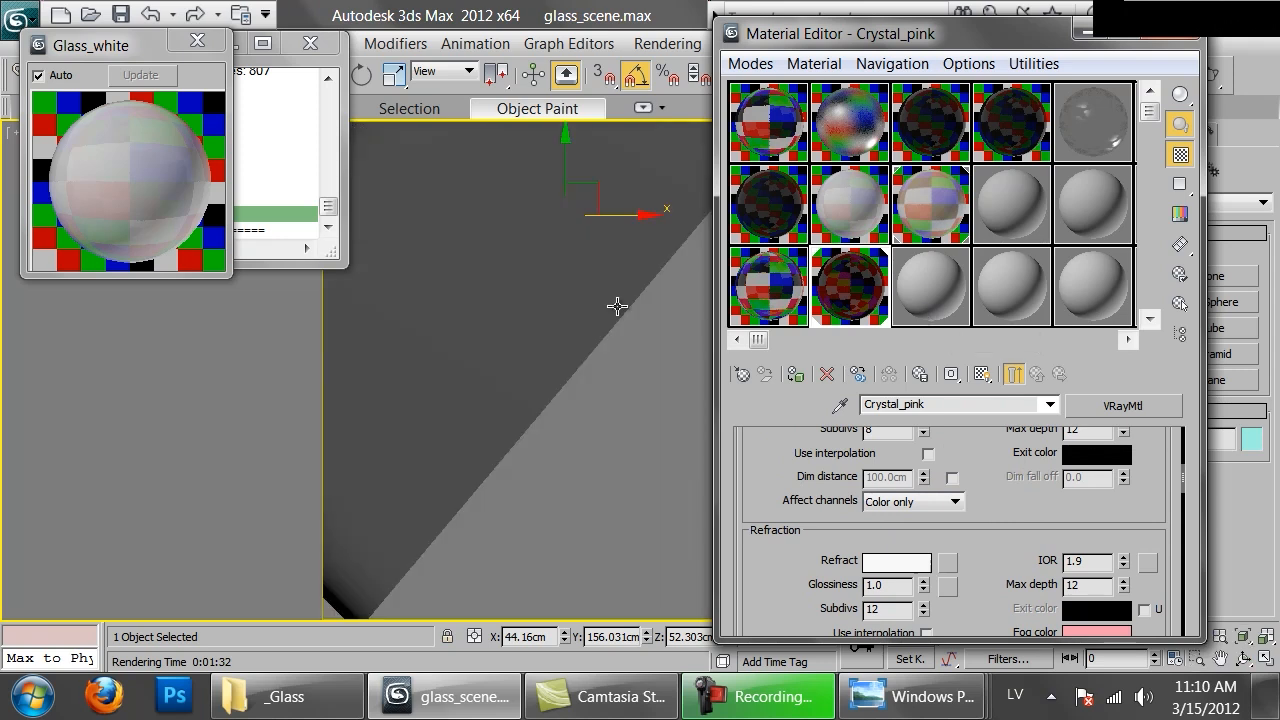
scroll(563, 395, down, 3)
key(F3)
scroll(558, 365, down, 3)
drag(568, 342, 559, 309)
click(698, 573)
click(697, 561)
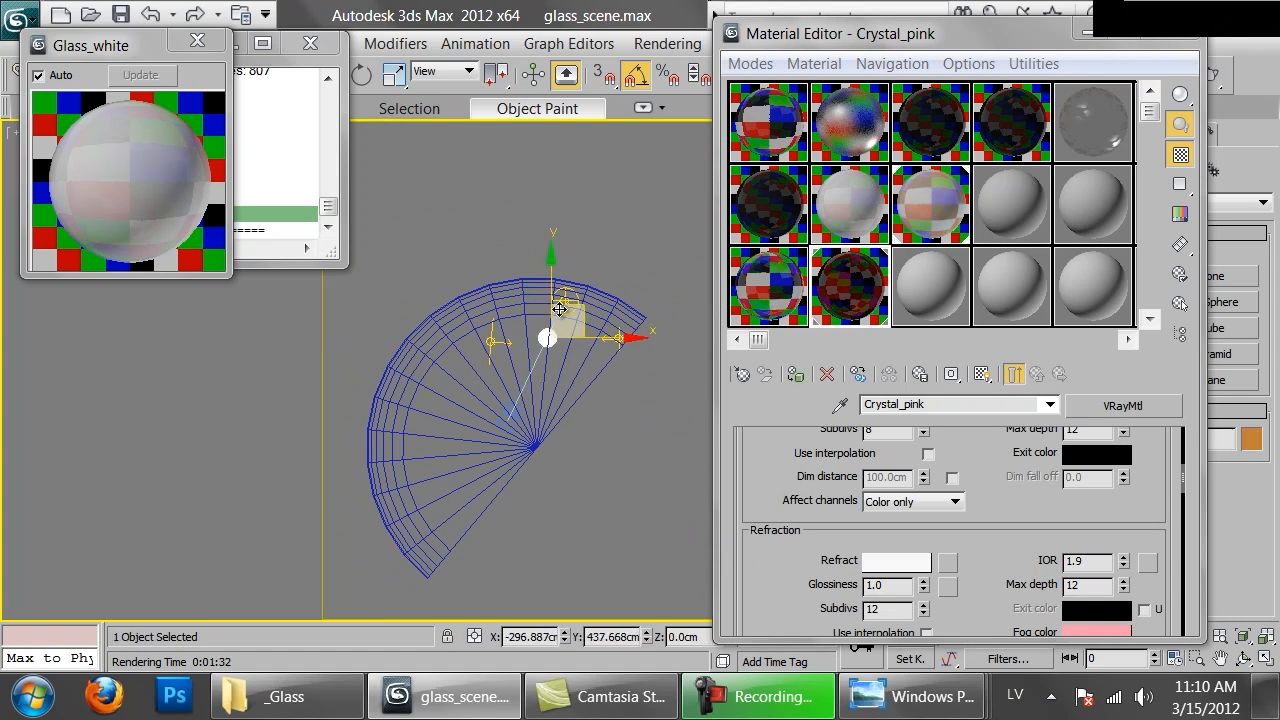
key(c)
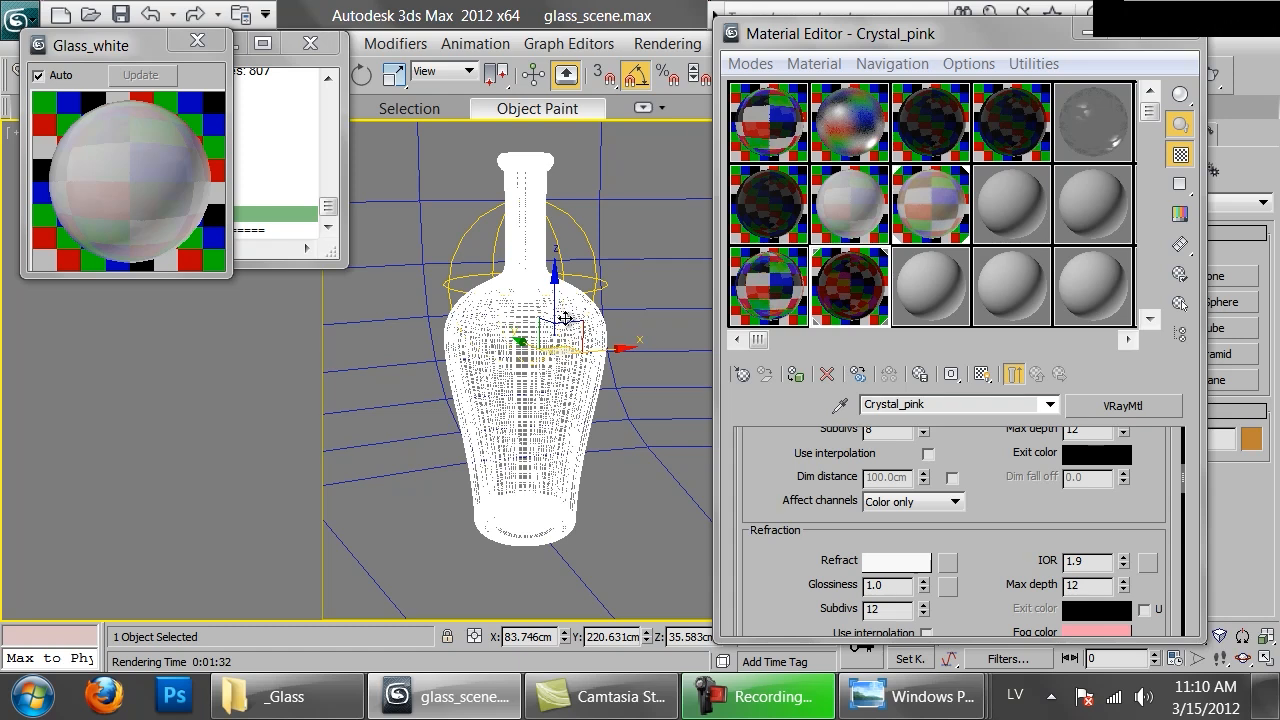
drag(565, 350, 567, 368)
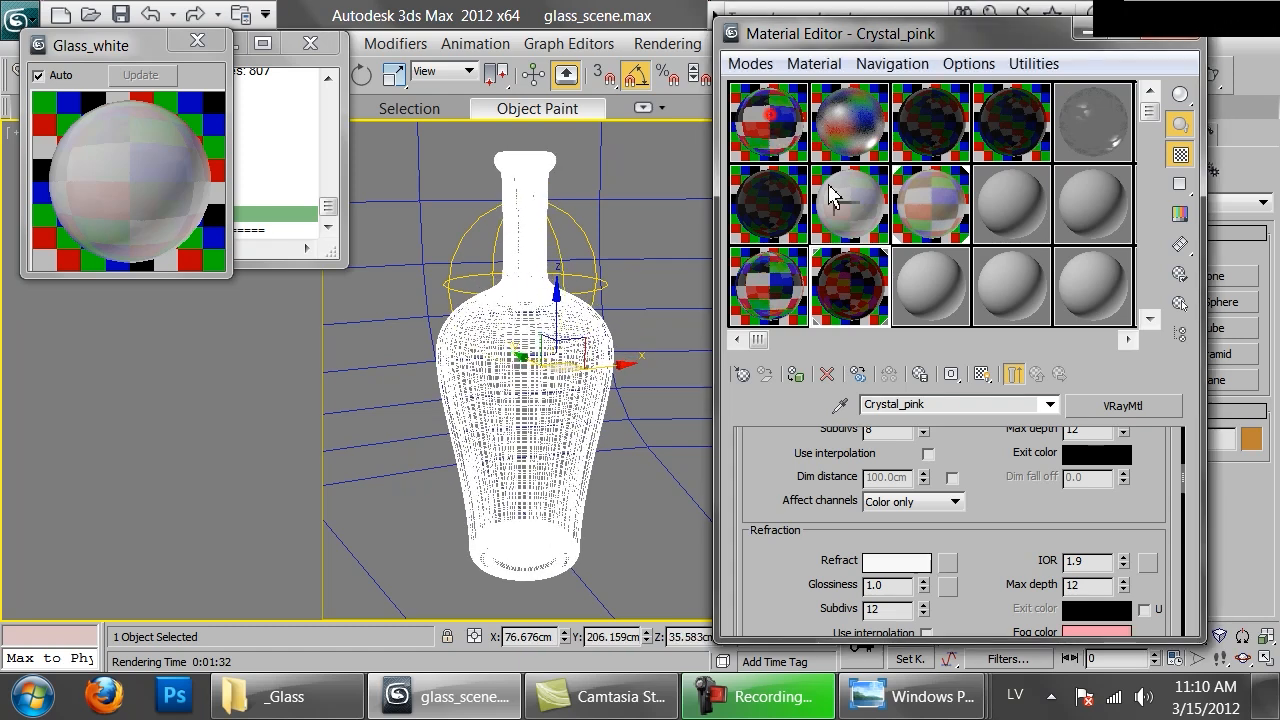
Copy the Glass material into an empty sample slot and rename the copy Glass_gradient.
click(931, 292)
drag(730, 262, 931, 287)
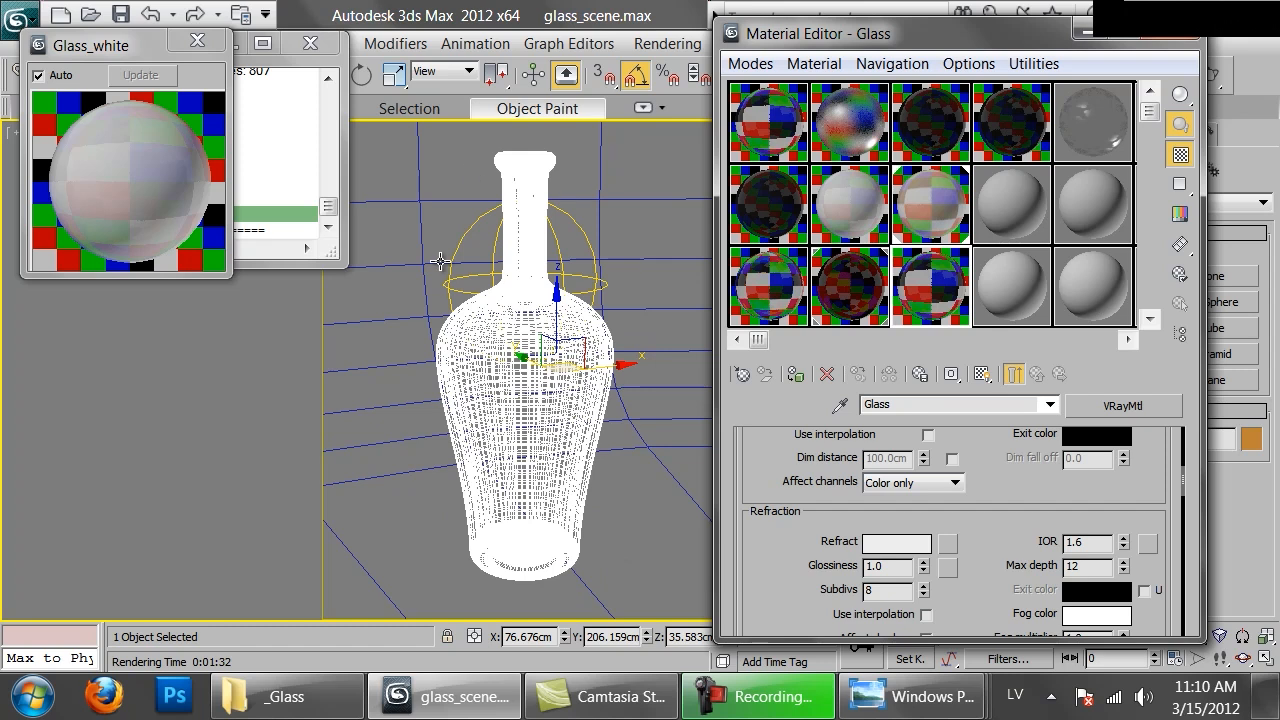
click(923, 405)
text(_grad)
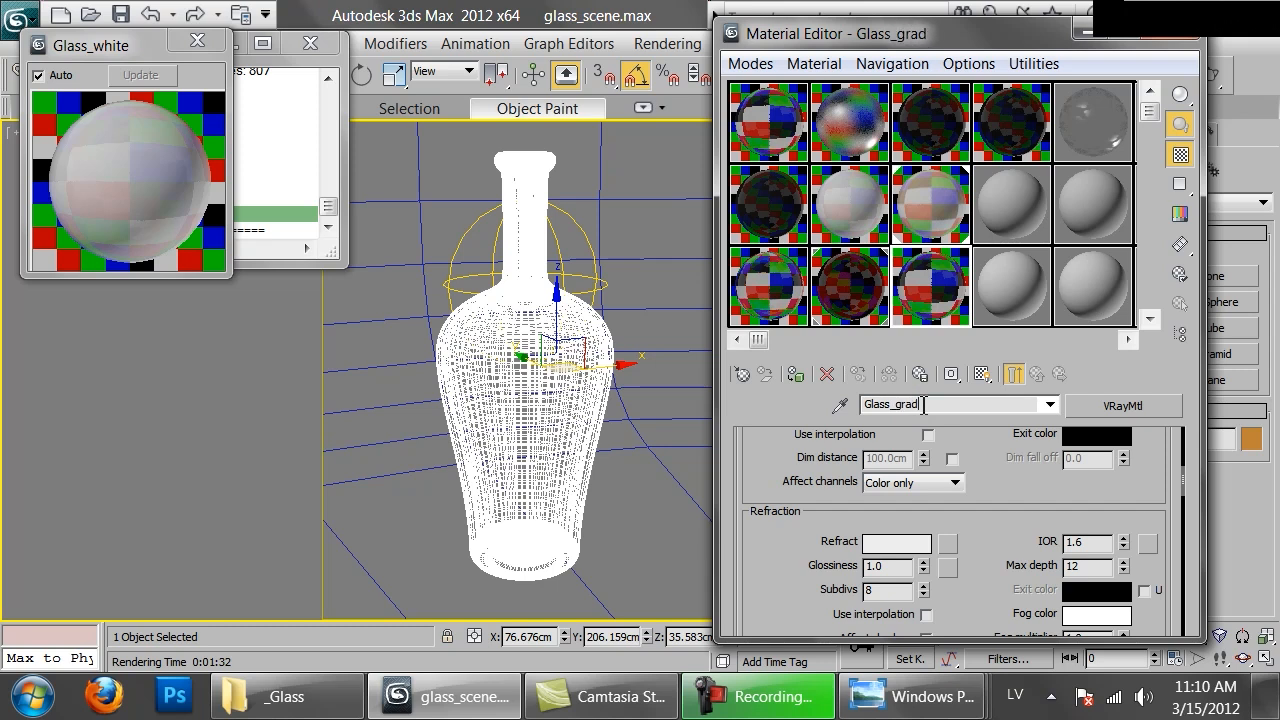
text(ient)
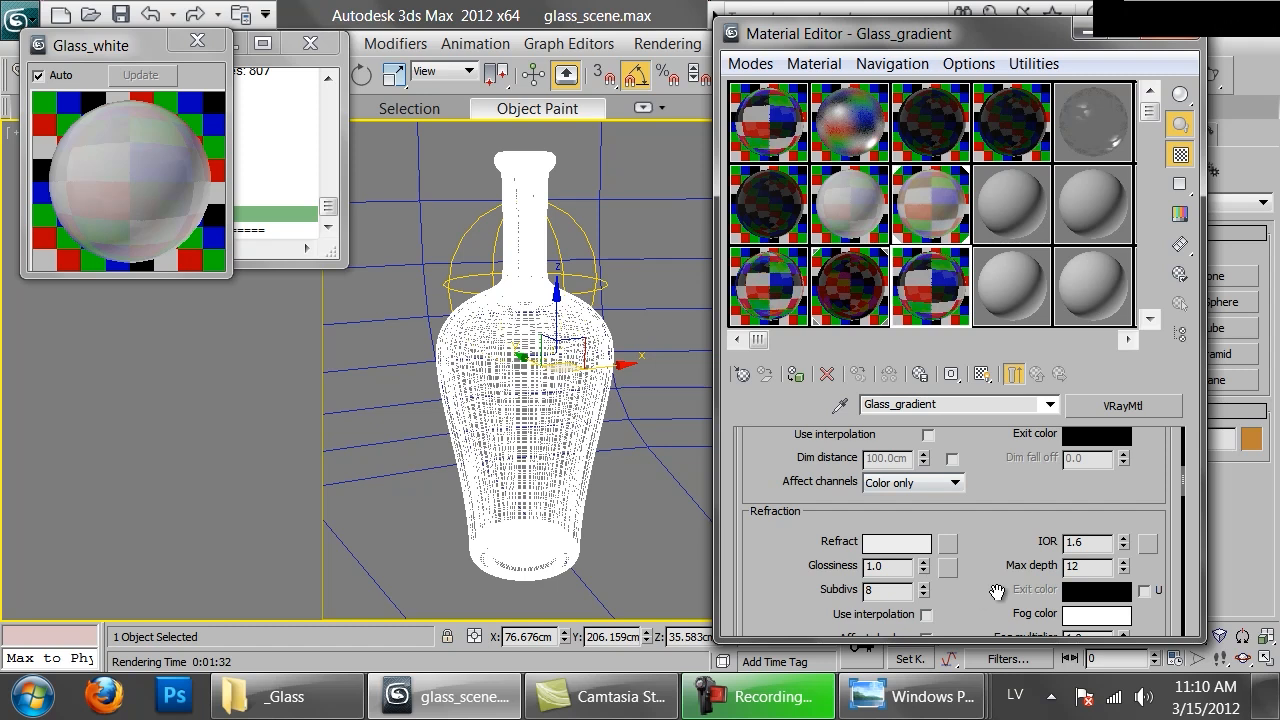
Add a Gradient Ramp map to the refraction color of Glass_gradient.
scroll(997, 592, down, 2)
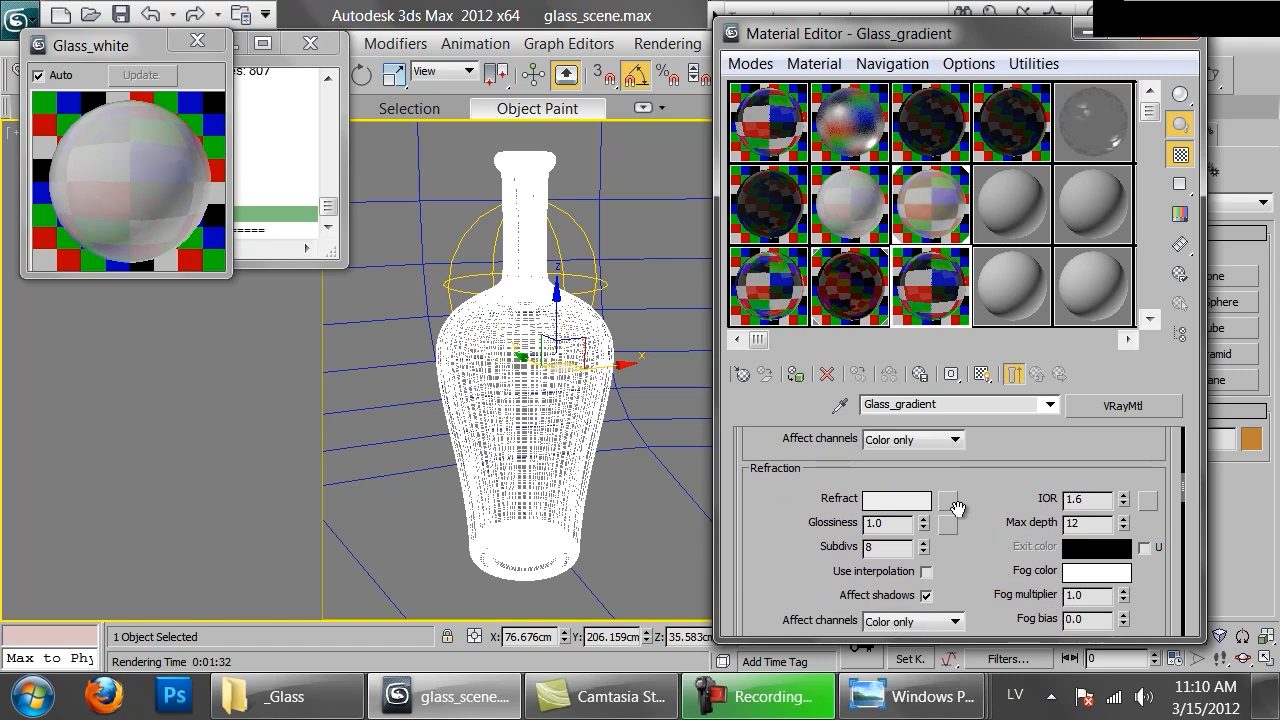
click(945, 500)
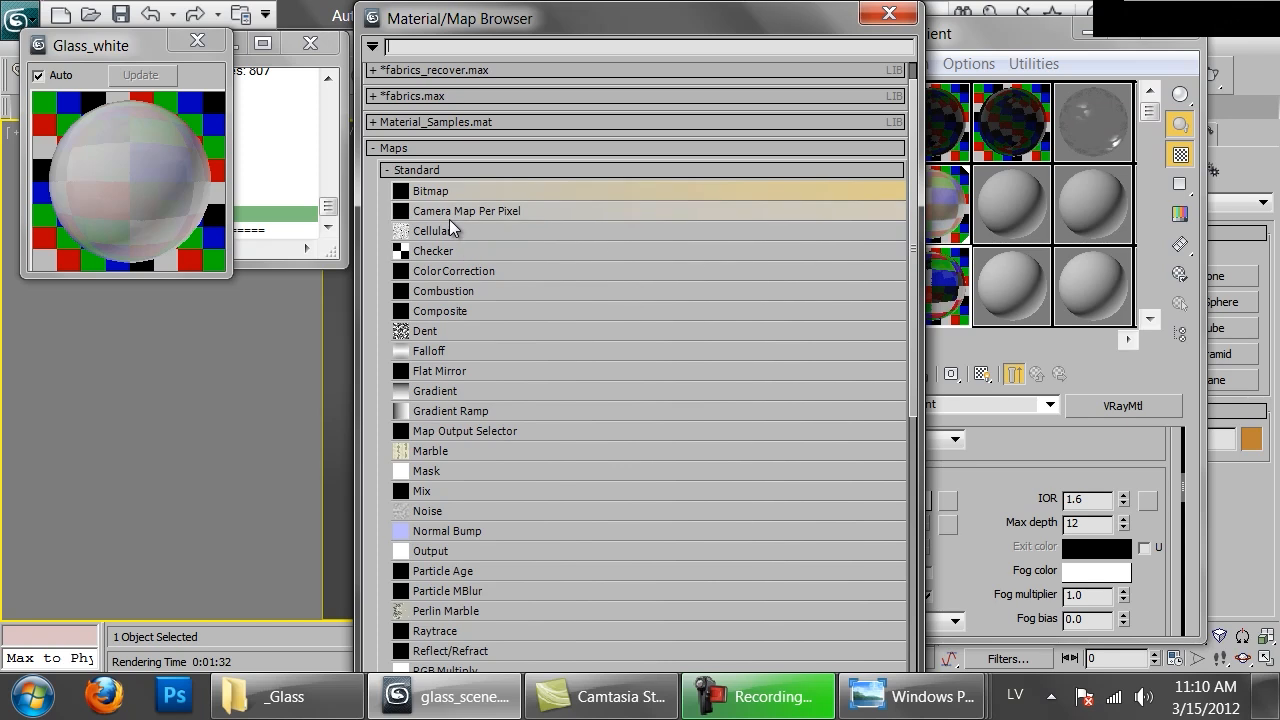
click(464, 372)
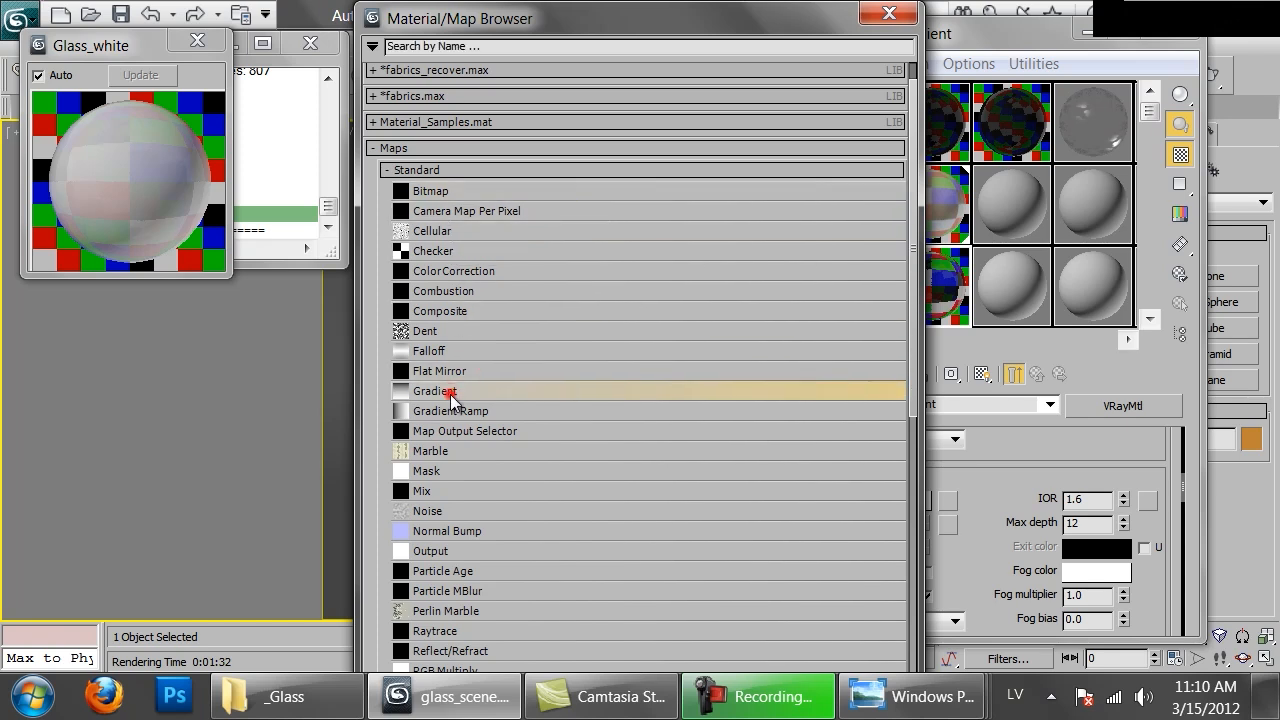
double_click(450, 410)
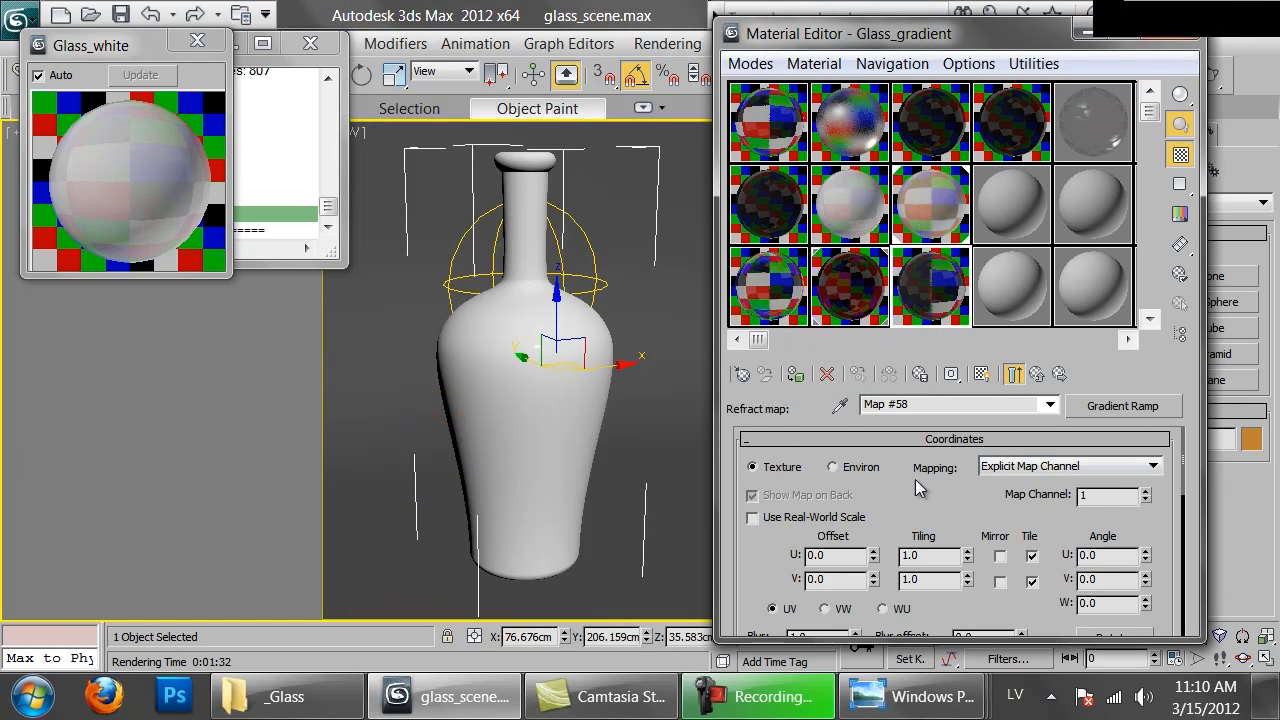
Assign Glass_gradient to the bottle, show the ramp in the viewport and set its W angle to 90.
click(983, 375)
click(796, 374)
double_click(1122, 601)
text(90)
key(Return)
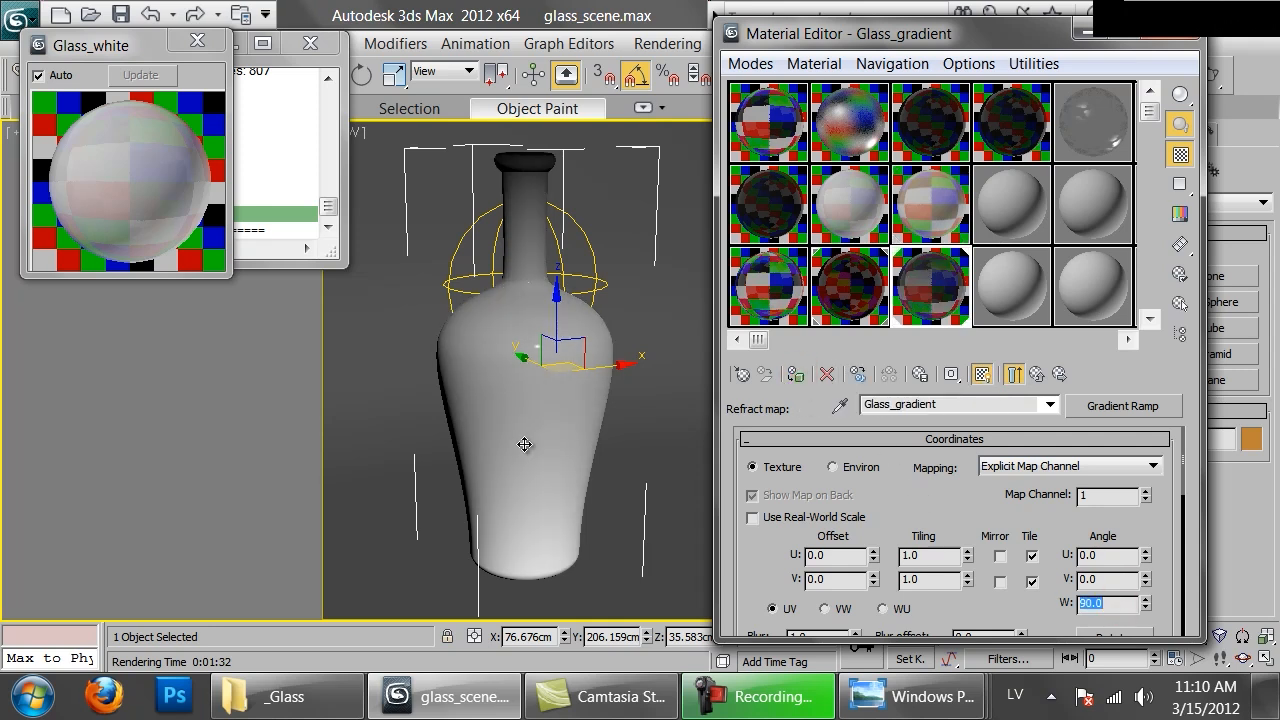
Set the gradient ramp's start color at position 0 to red (225, 3, 3).
drag(948, 600, 957, 375)
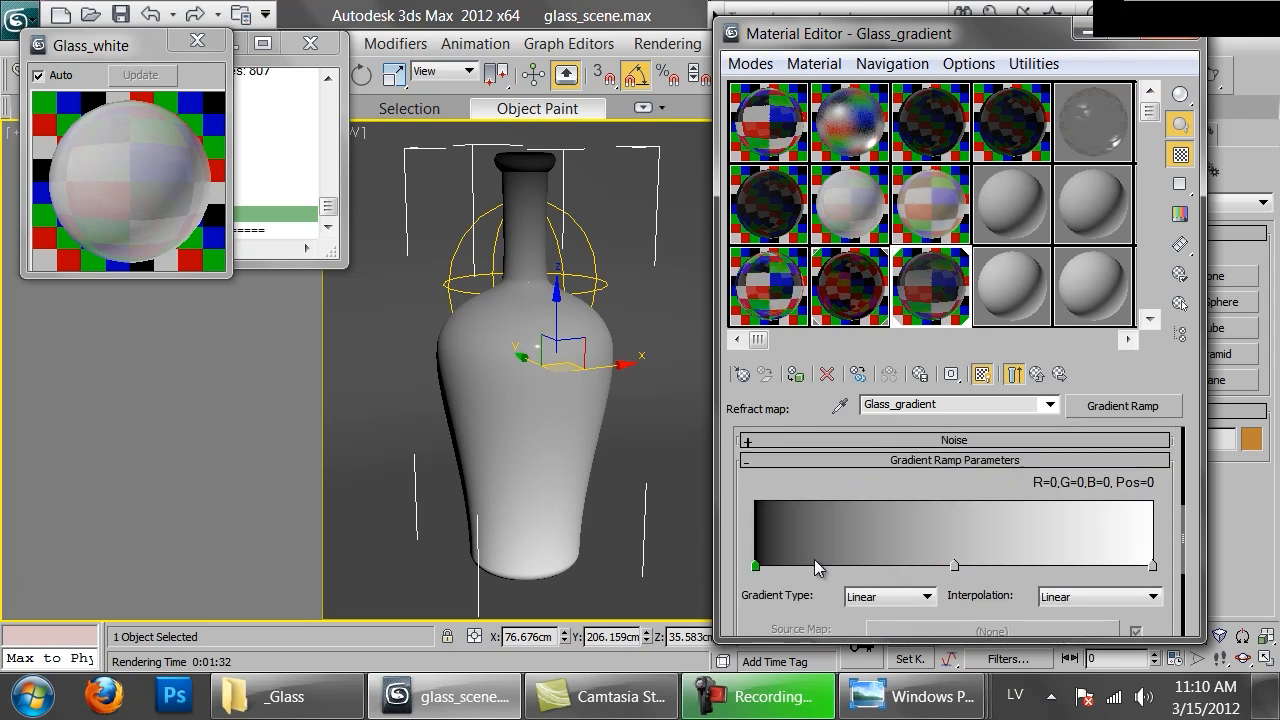
double_click(757, 567)
drag(865, 211, 904, 212)
click(902, 235)
click(884, 258)
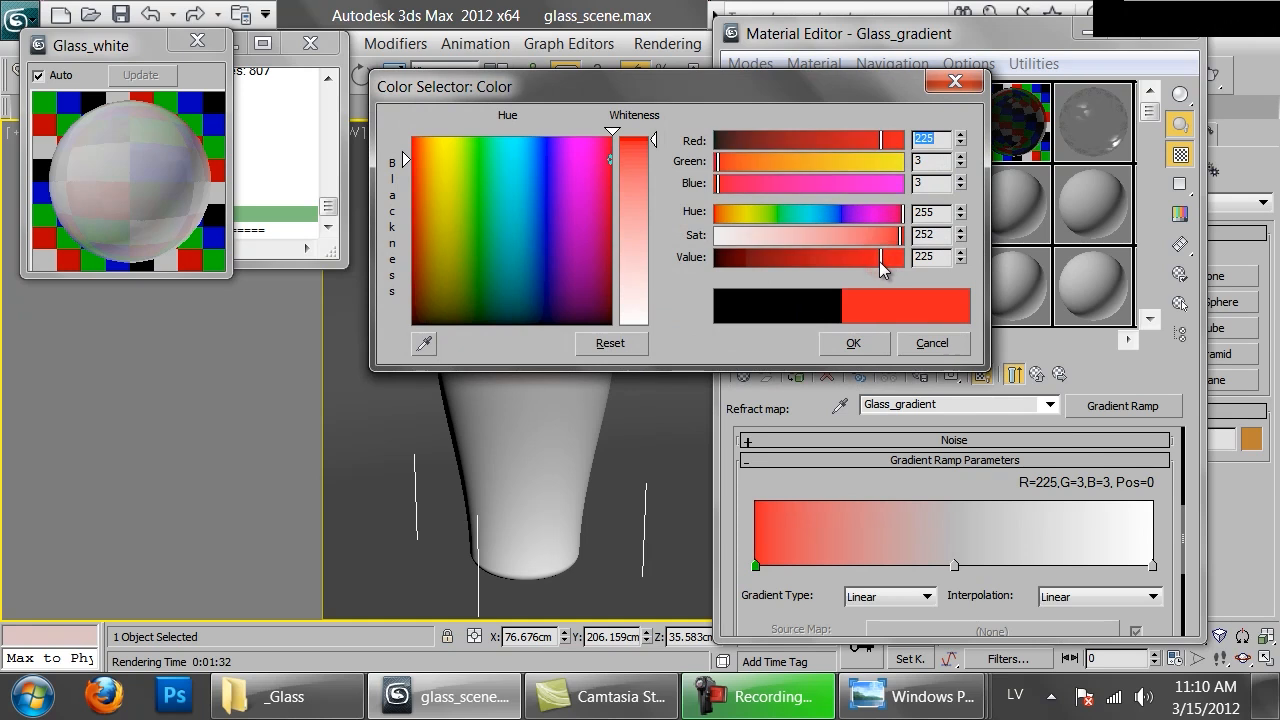
click(853, 343)
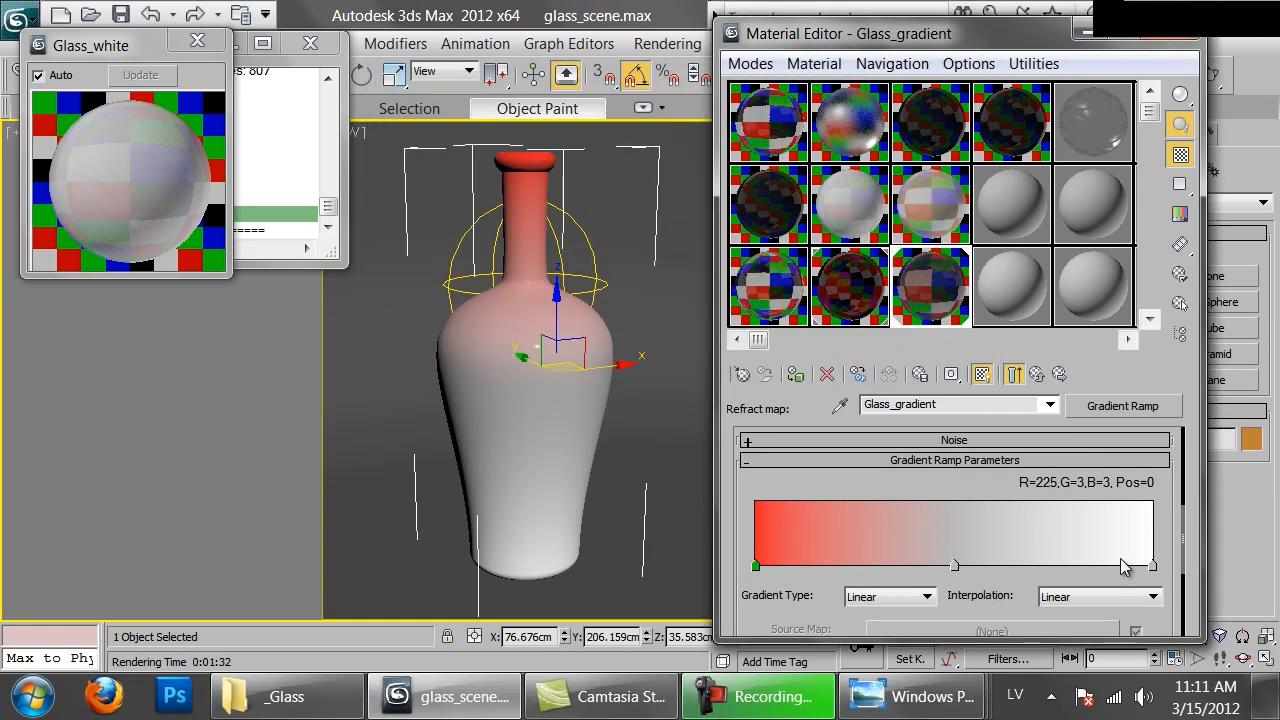
Set the gradient ramp's end color at position 100 to blue (13, 68, 226).
double_click(1152, 566)
mouse_move(830, 214)
mouse_down()
mouse_move(893, 247)
mouse_move(831, 211)
mouse_up()
drag(900, 257, 881, 258)
click(853, 343)
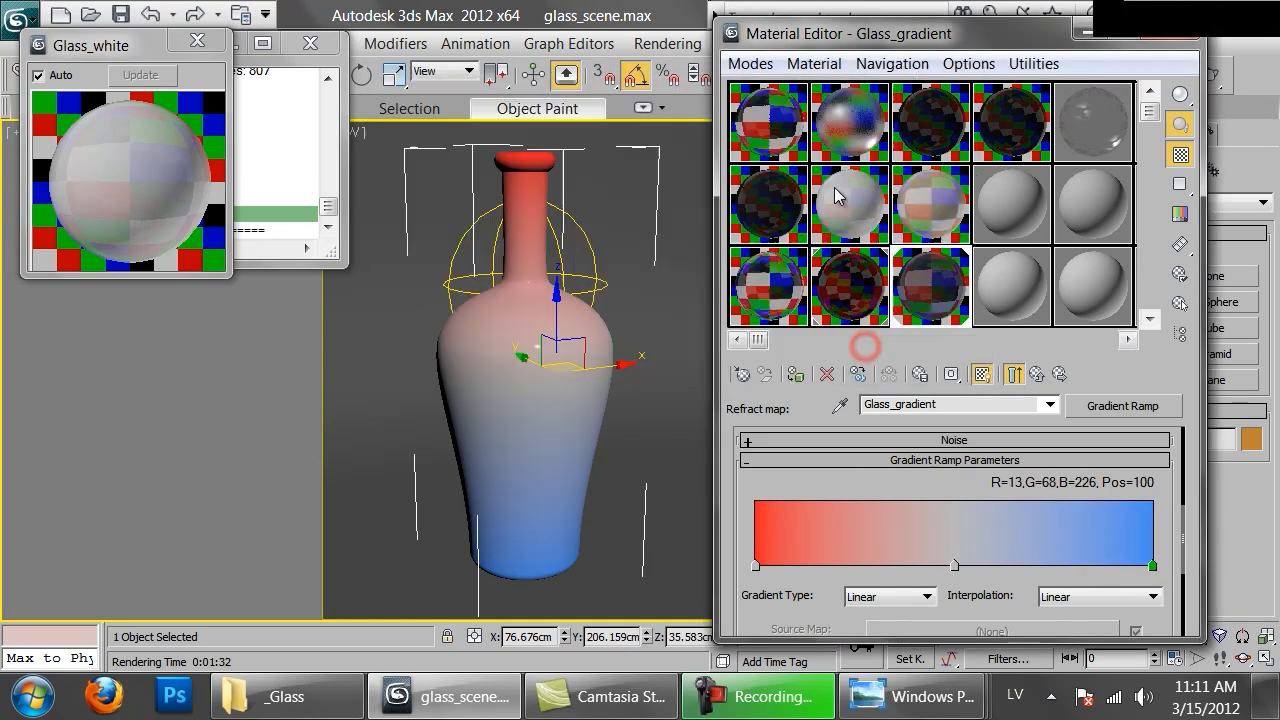
click(954, 566)
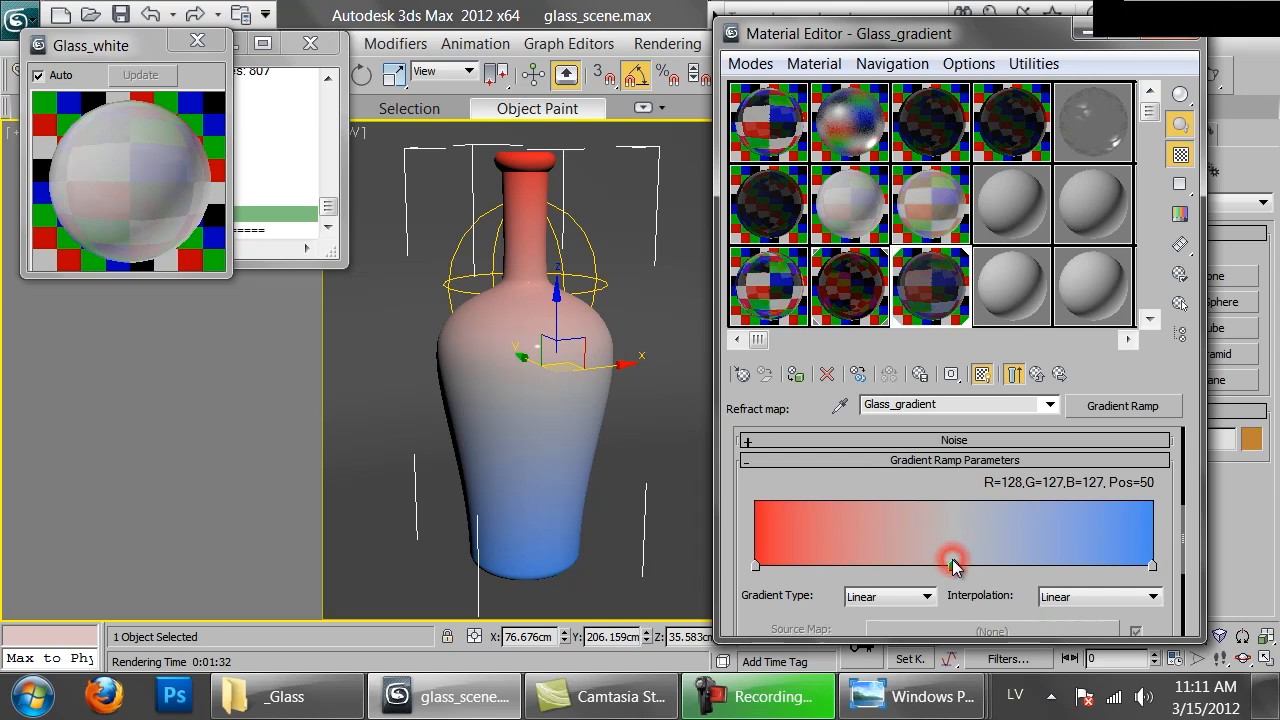
double_click(953, 567)
click(944, 342)
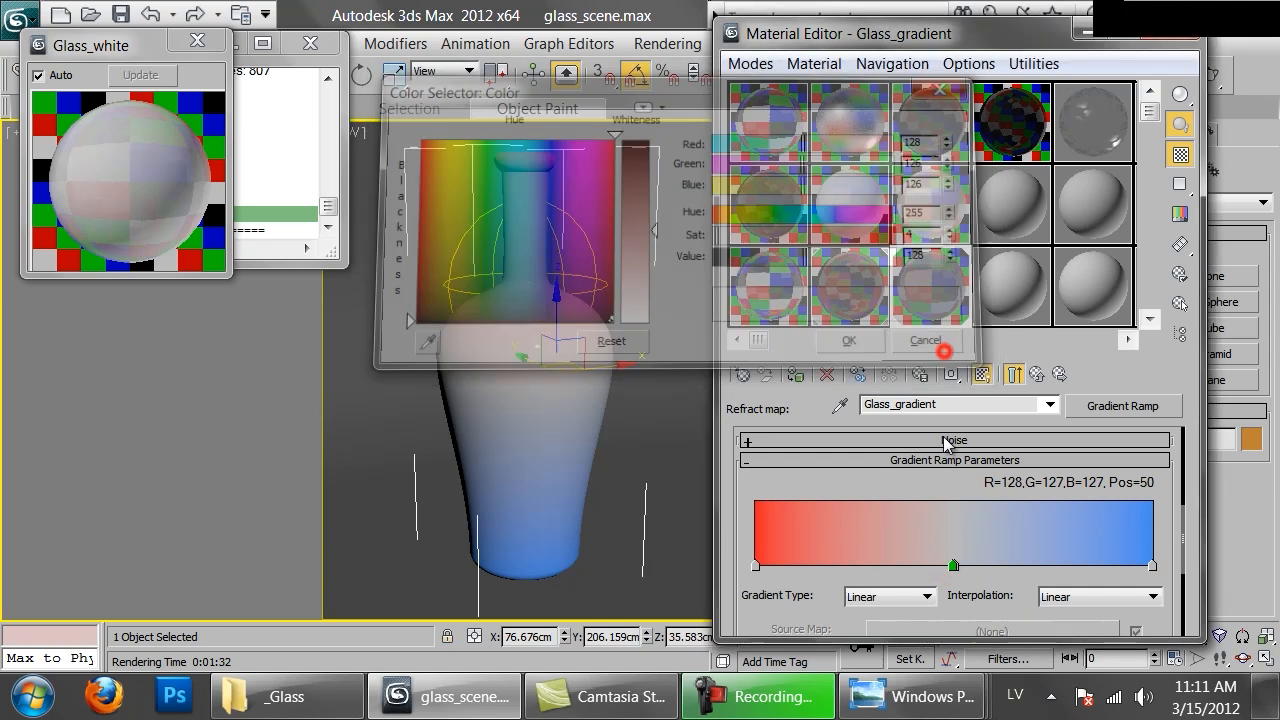
right_click(953, 567)
click(980, 562)
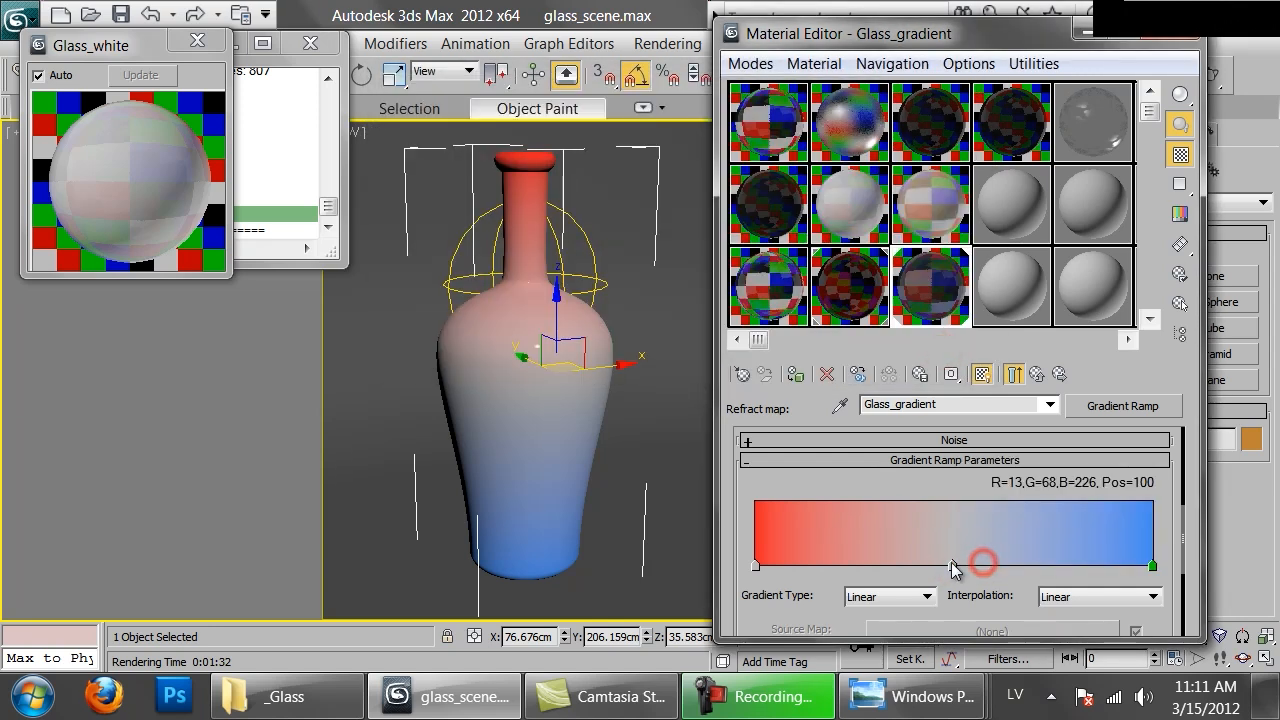
Set the gradient ramp's middle color at position 50 to purple (106, 32, 128).
double_click(952, 566)
click(863, 214)
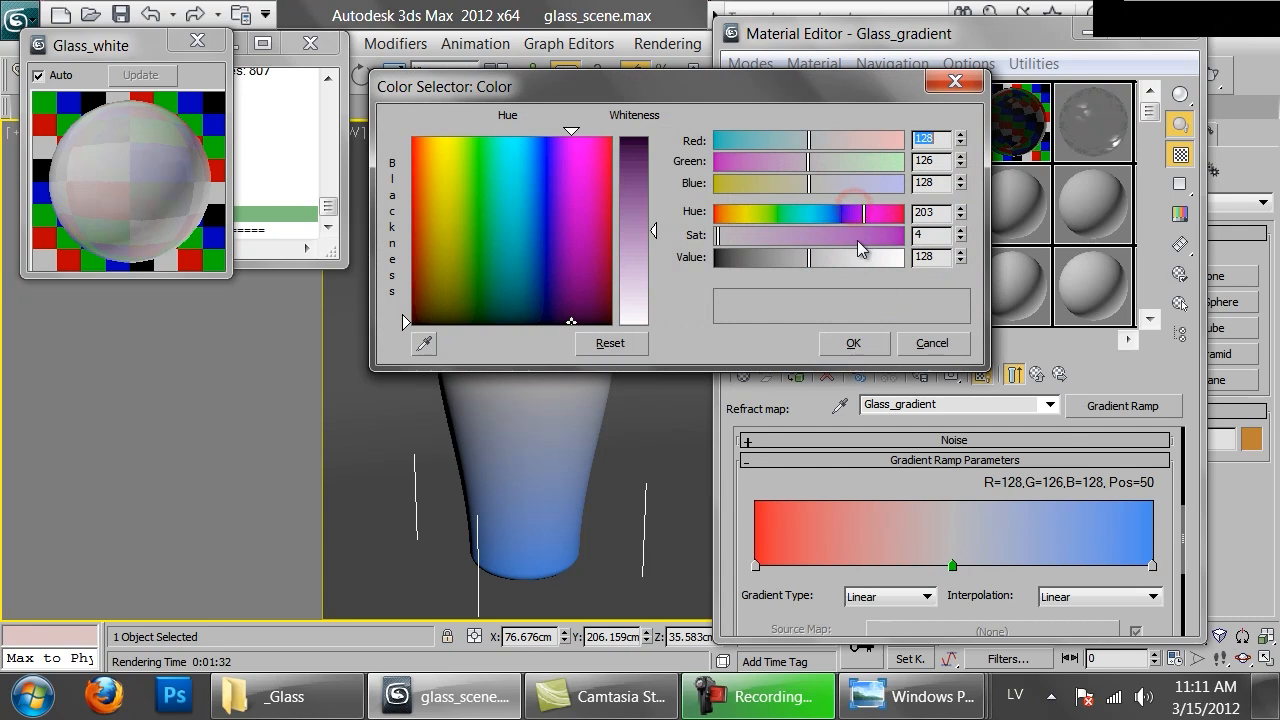
click(857, 240)
click(853, 344)
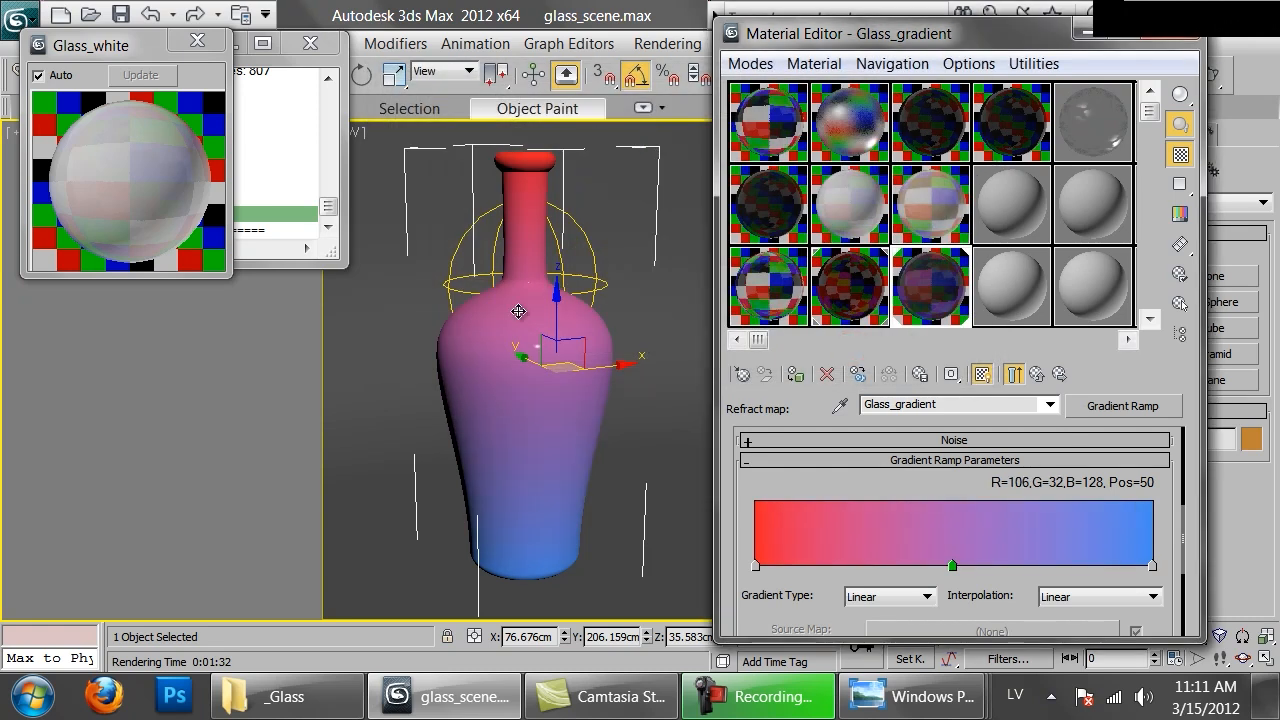
Darken the ramp's red start color to RGB 205, 2, 2 with a hue of 0.
double_click(758, 565)
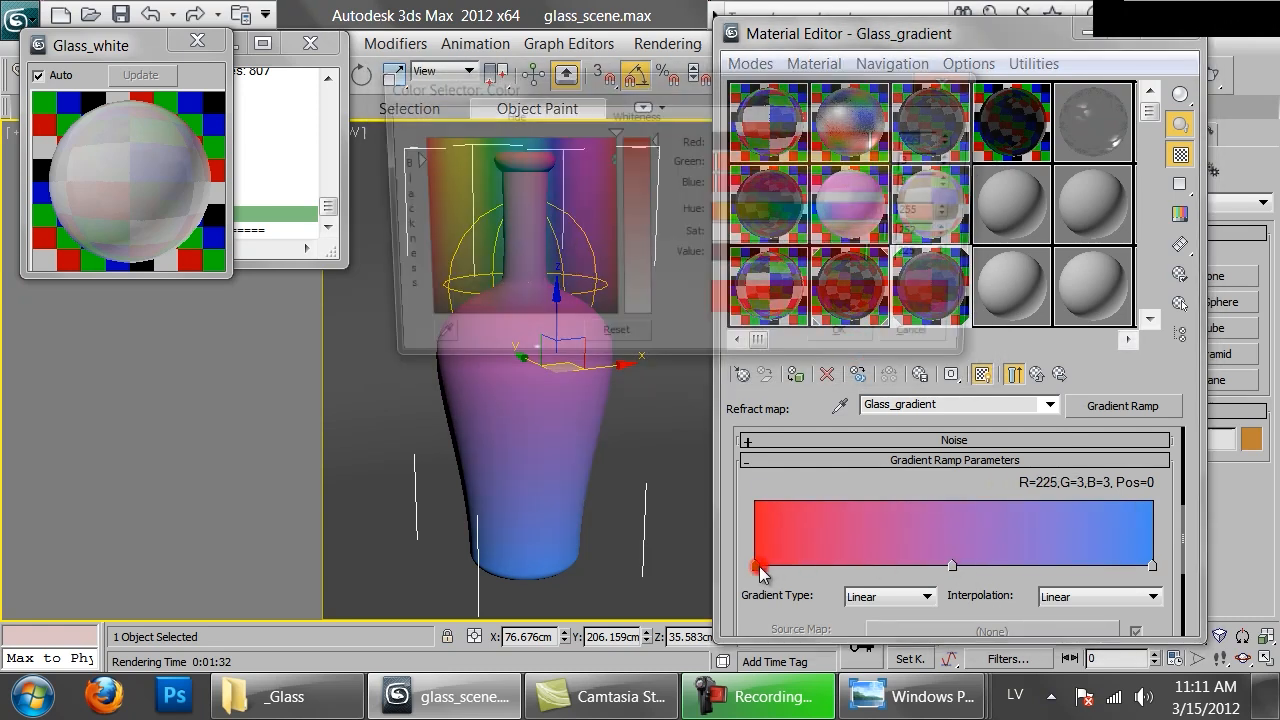
click(720, 213)
drag(874, 257, 867, 257)
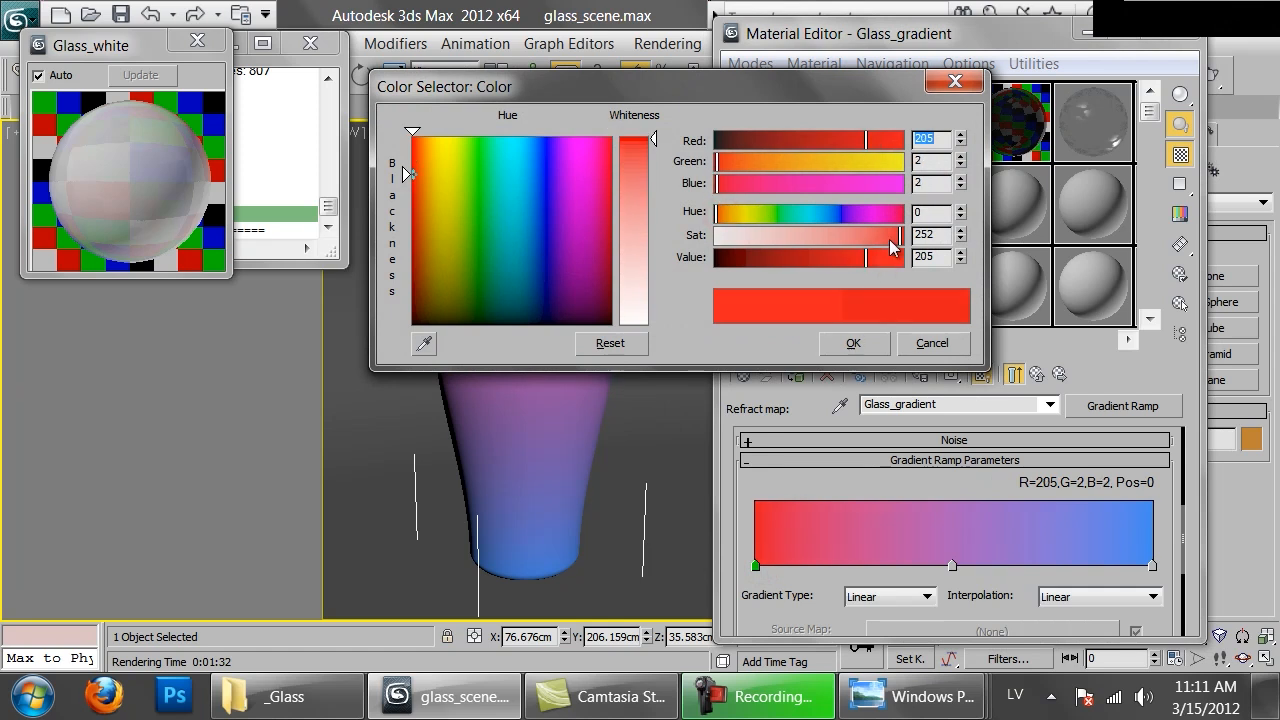
click(853, 343)
Change the ramp's middle color at position 50 to crimson (128, 12, 48).
click(951, 566)
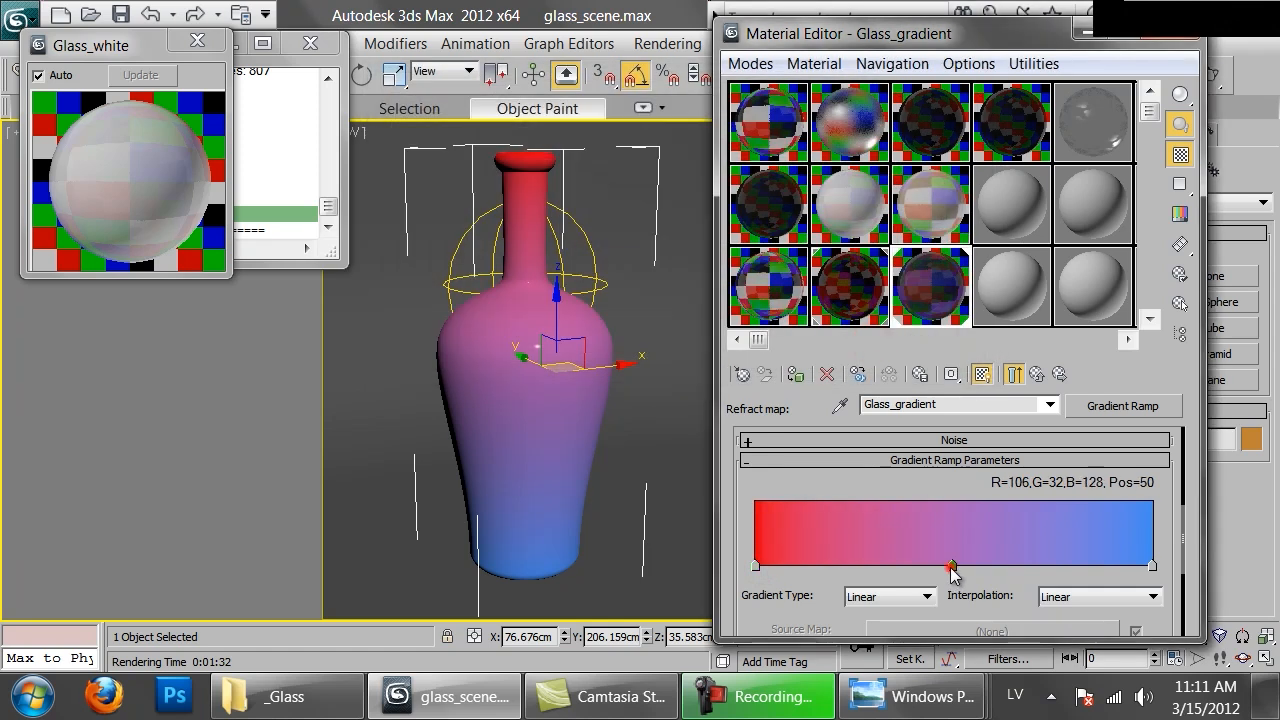
double_click(951, 566)
click(889, 215)
drag(889, 215, 886, 290)
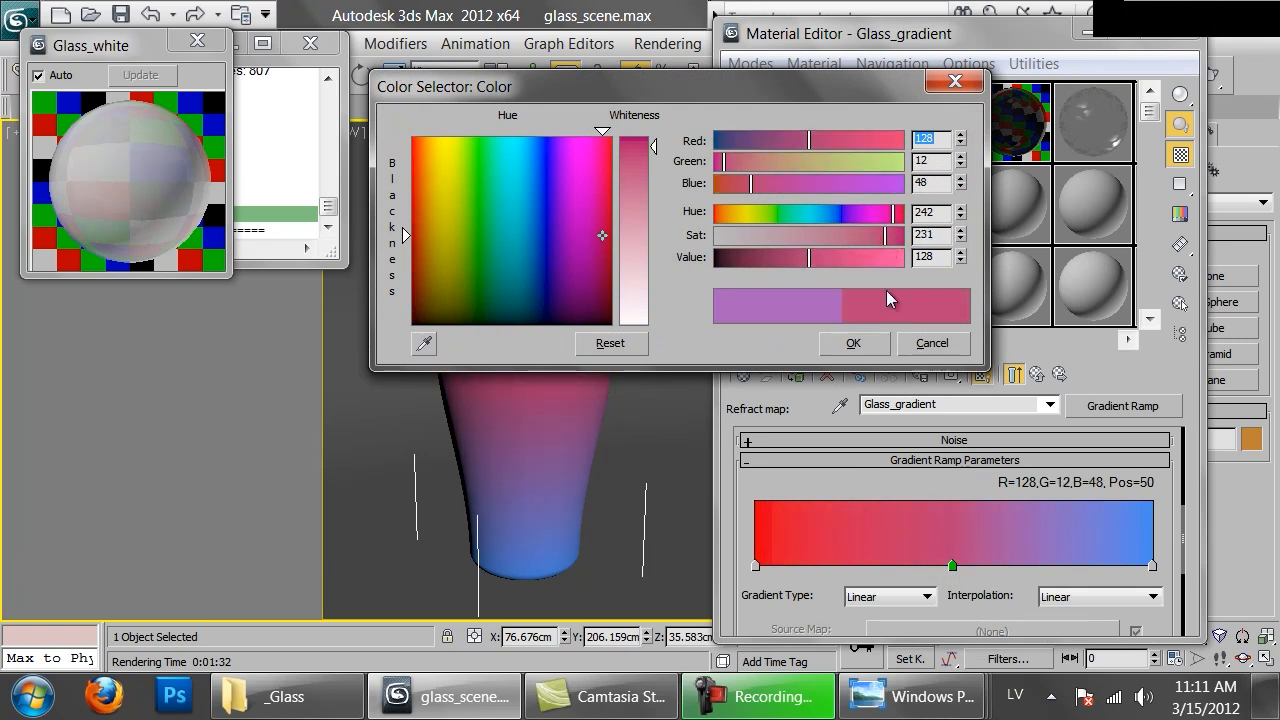
click(853, 343)
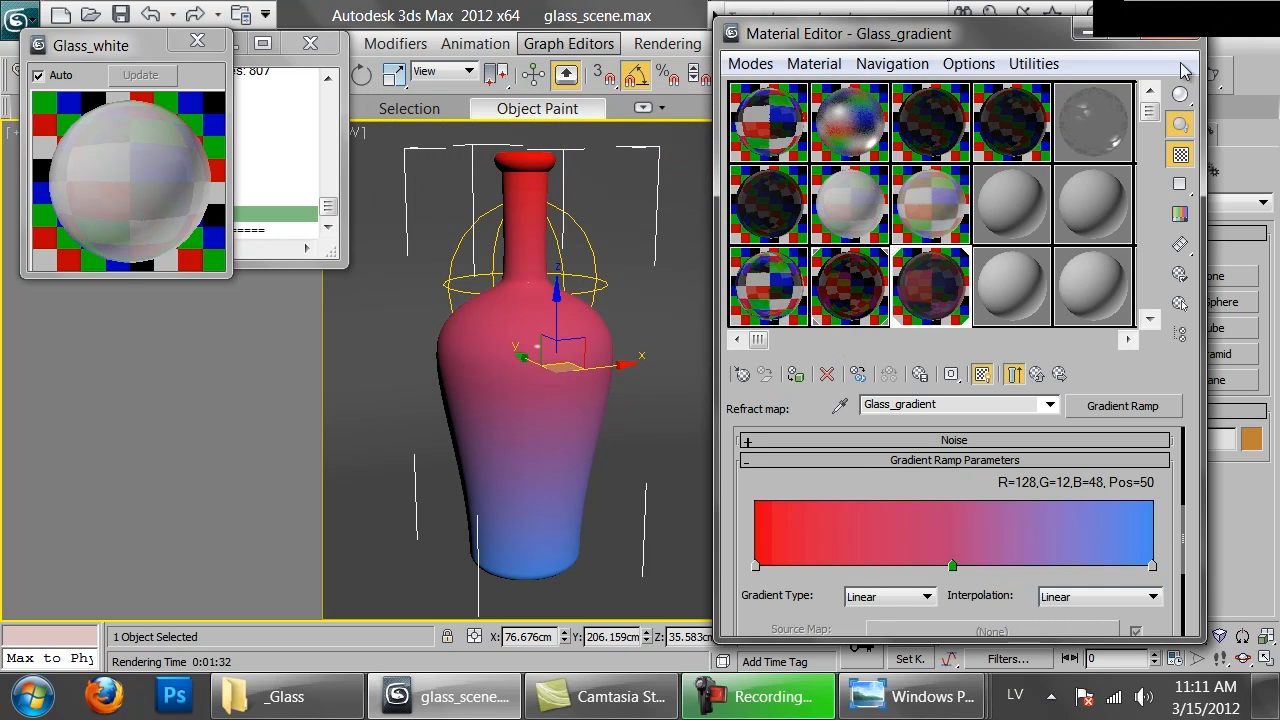
Go back to the parent Glass_gradient material, test-render the bottle and stop the render partway.
click(1037, 374)
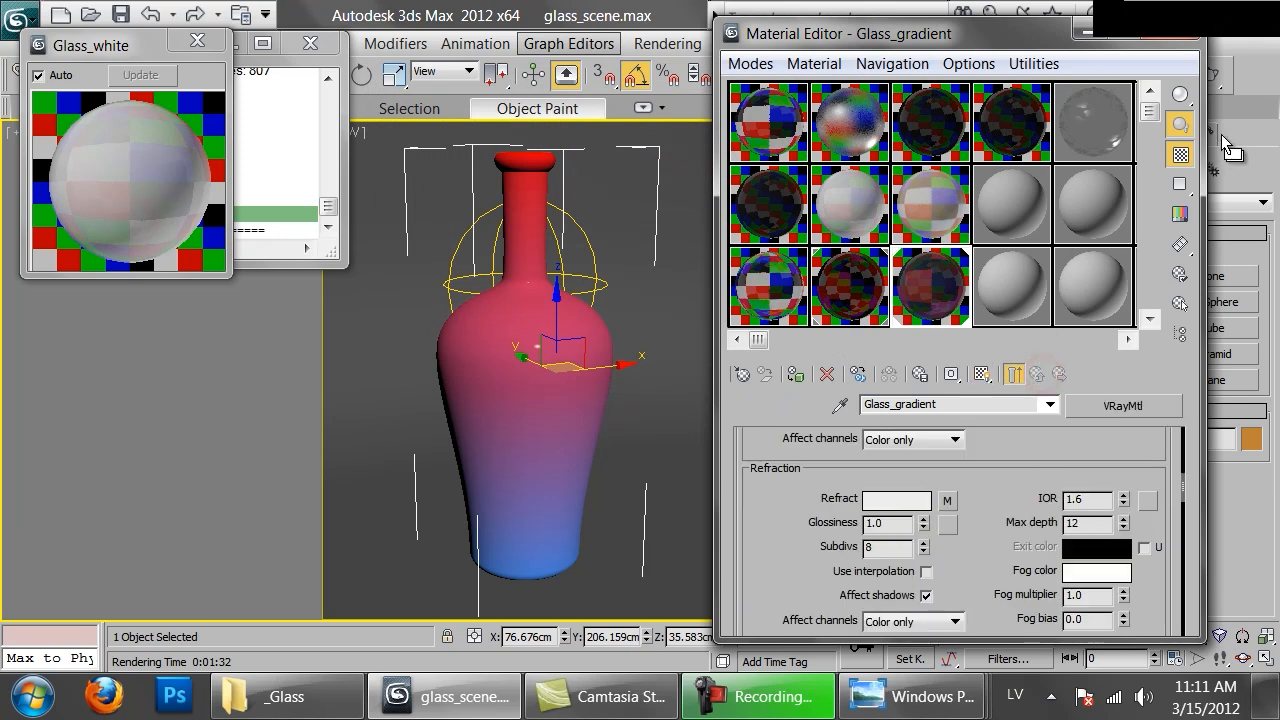
click(1214, 73)
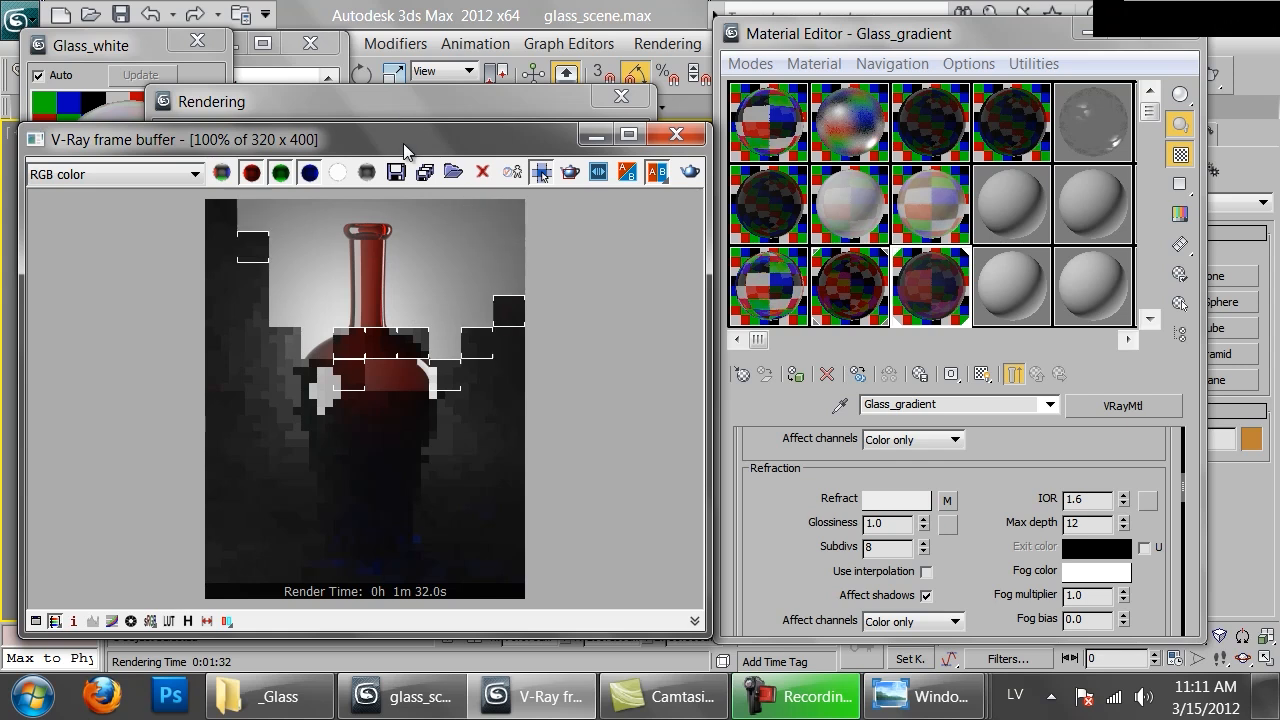
click(446, 105)
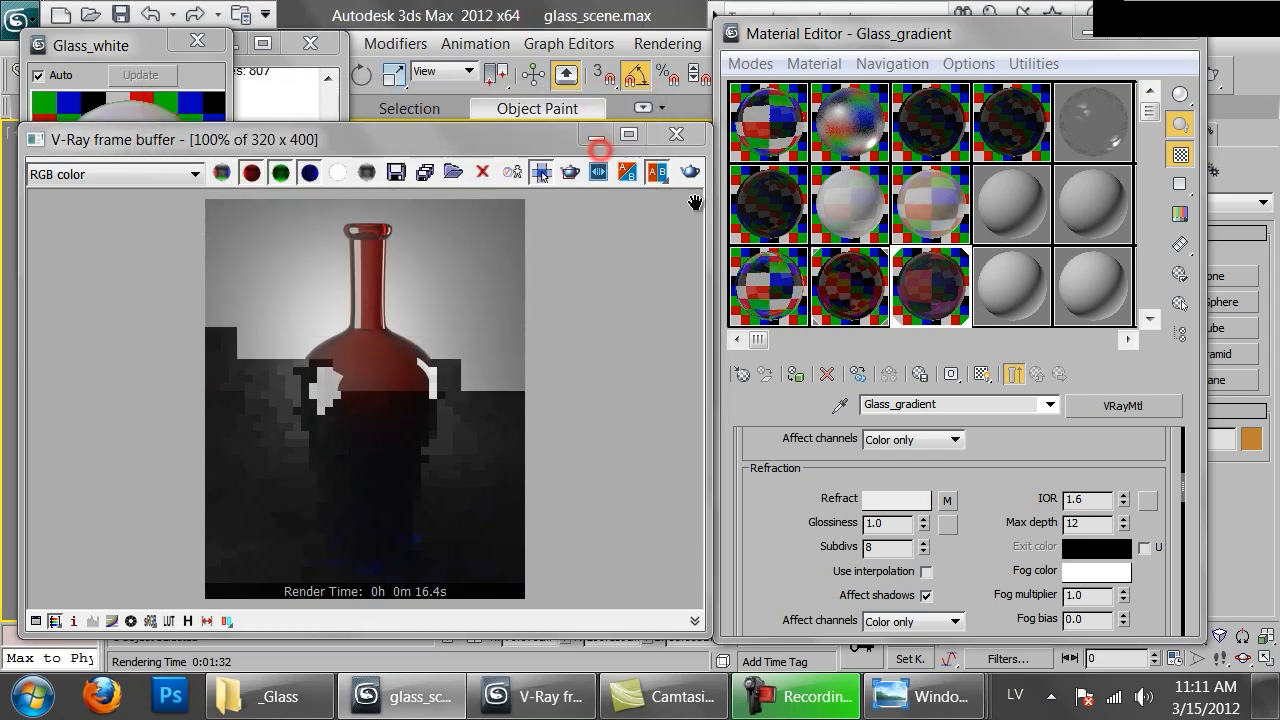
Darken the Glass_gradient diffuse color to a value of 1 and start a new render of the bottle.
drag(1005, 508, 978, 552)
scroll(978, 552, up, 3)
click(893, 561)
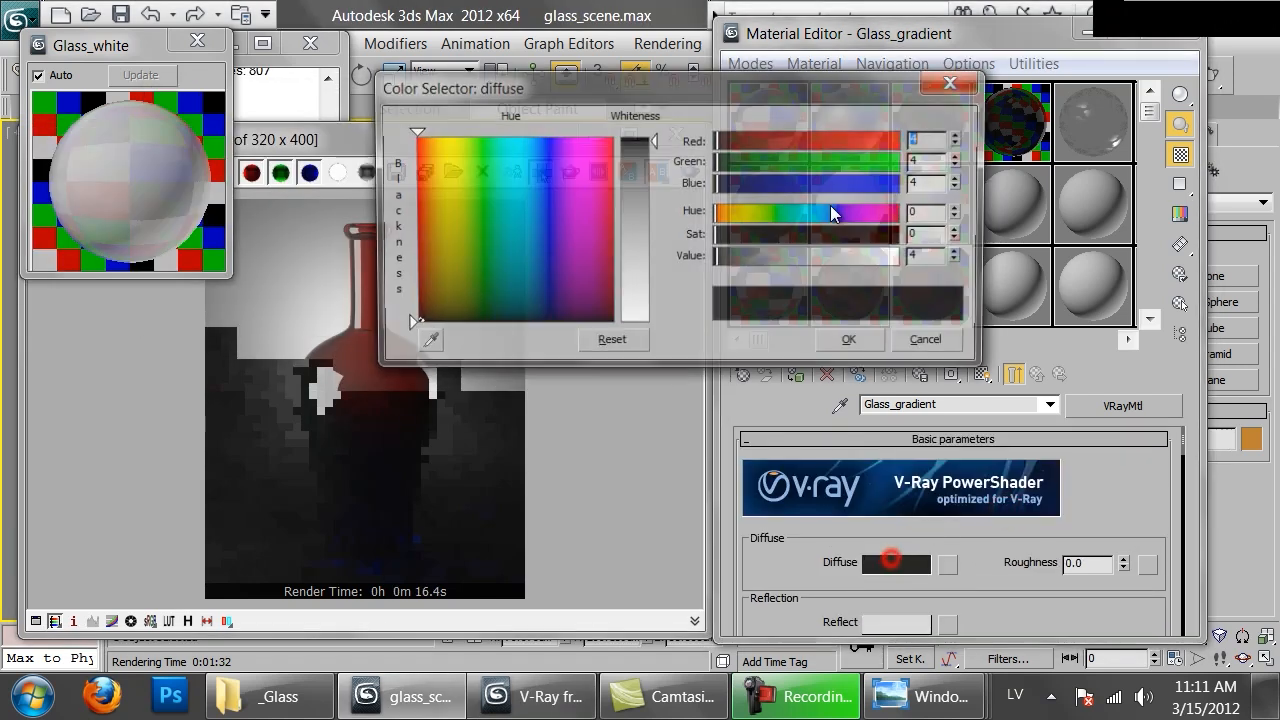
click(960, 261)
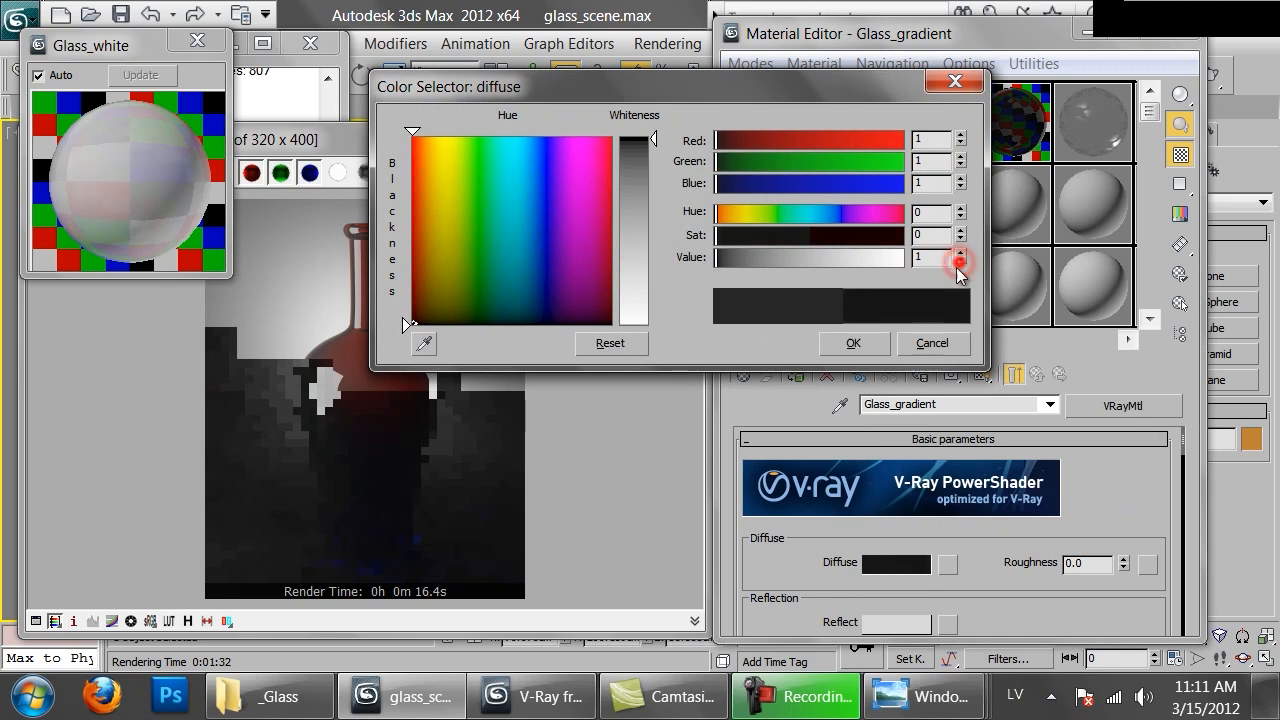
click(853, 343)
click(690, 171)
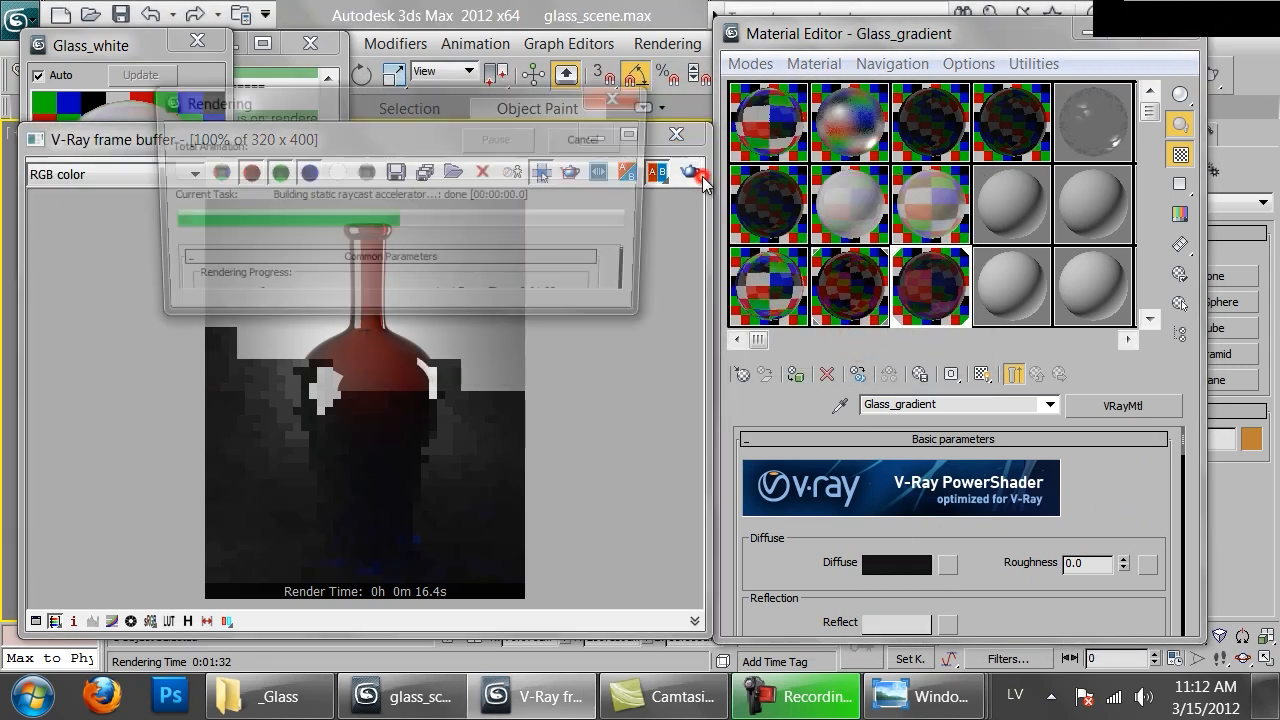